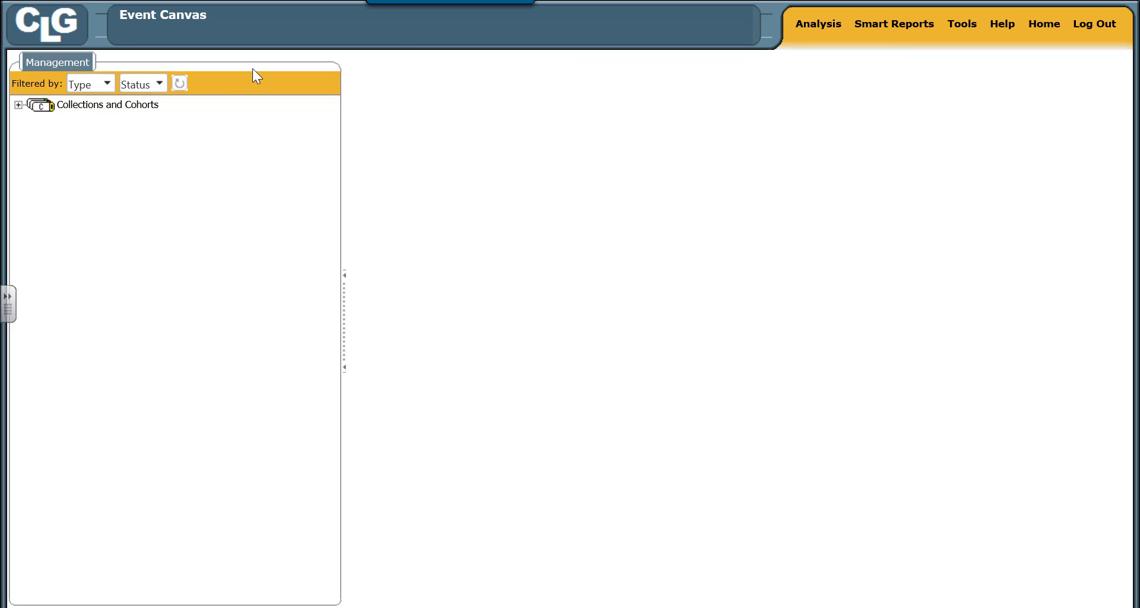
# Step: Leave Event Canvas for the home page, confirming the exit, and open Set Builders
pyautogui.click(1047, 27)
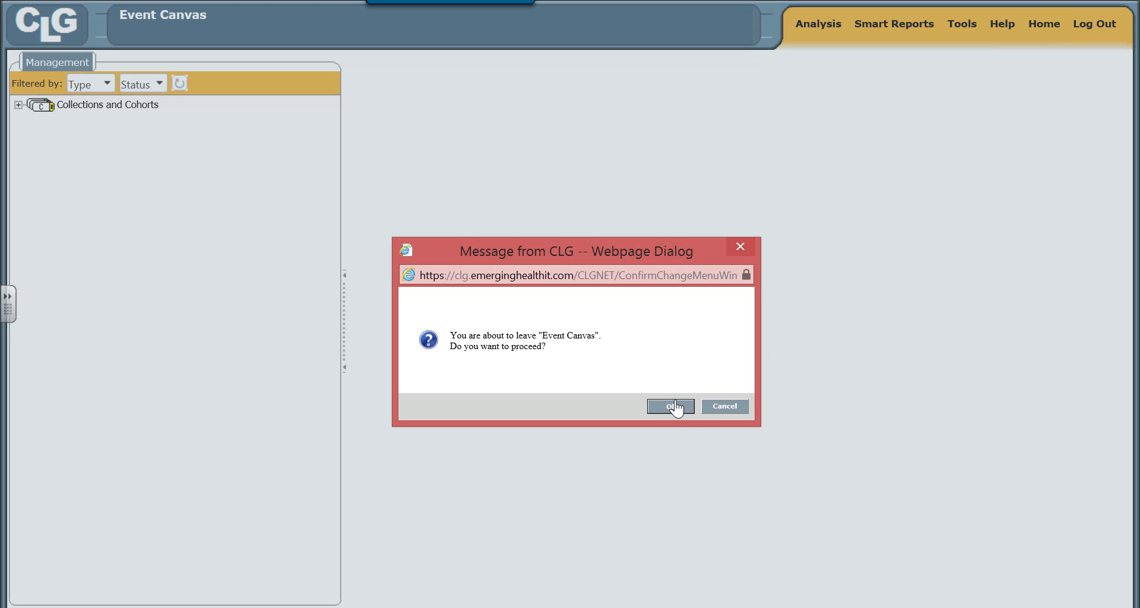
pyautogui.click(671, 407)
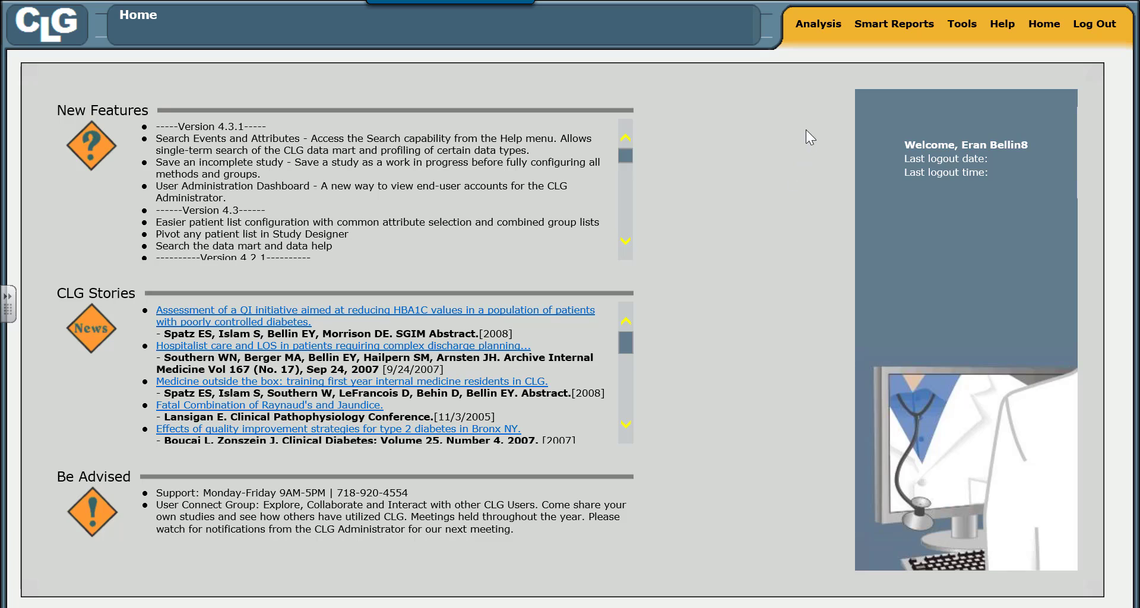
pyautogui.click(820, 30)
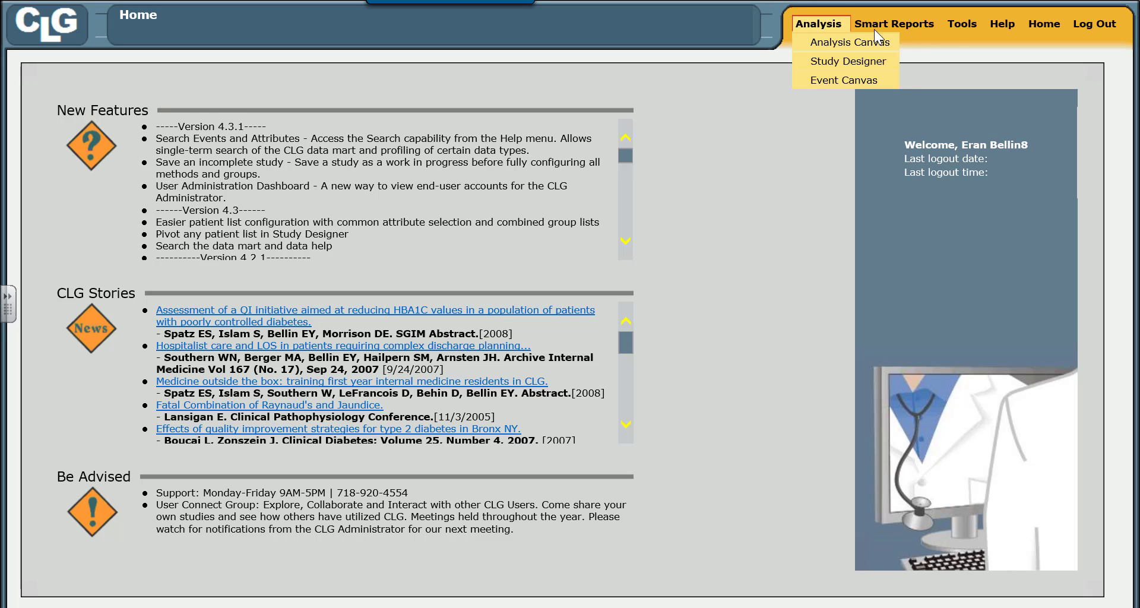
pyautogui.moveTo(957, 31)
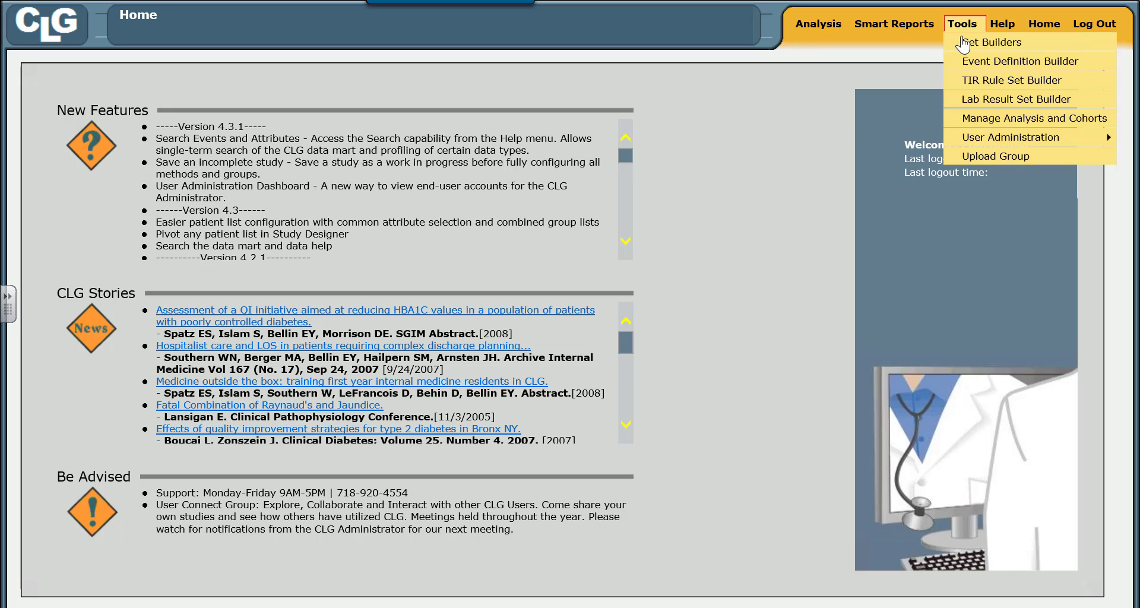
pyautogui.click(967, 47)
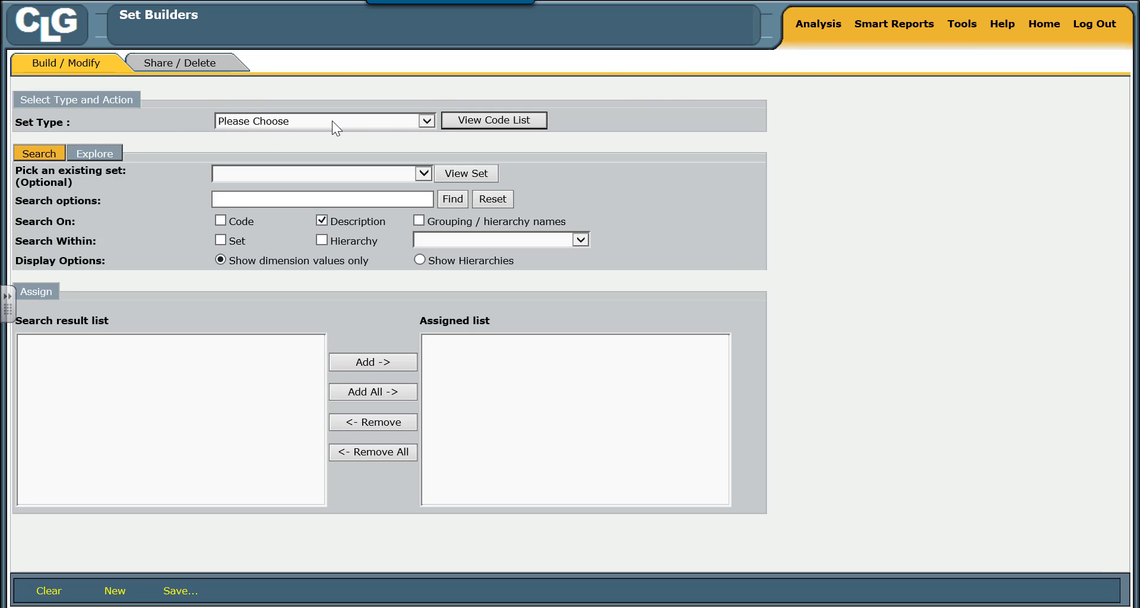
# Step: Choose Medication as the set type for the new set
pyautogui.click(426, 122)
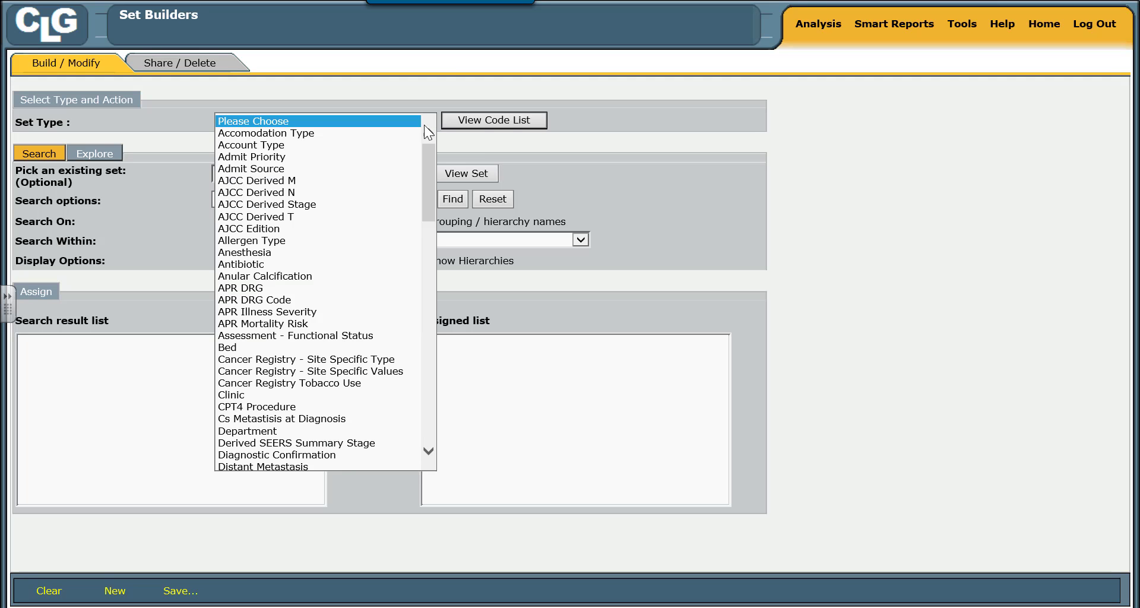
pyautogui.moveTo(430, 155); pyautogui.dragTo(425, 236)
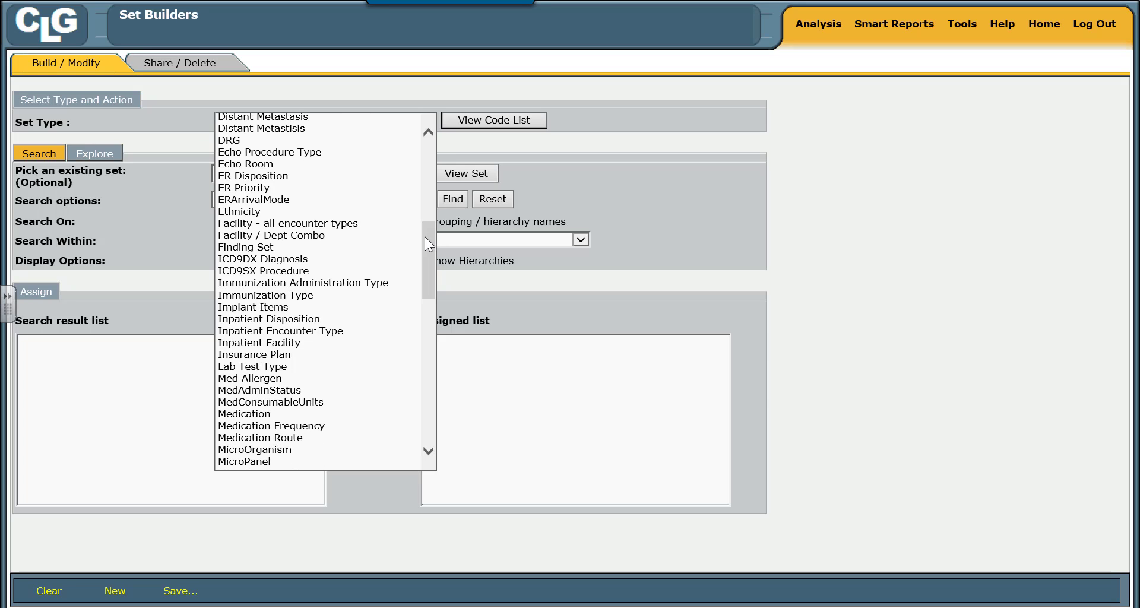
pyautogui.click(383, 417)
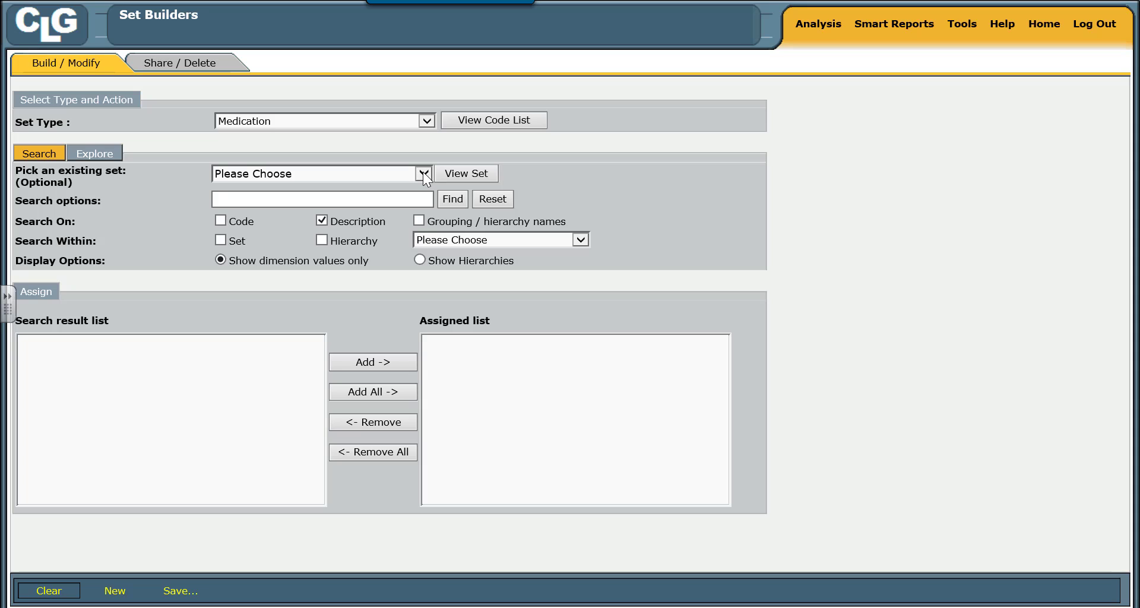
# Step: Search the medication descriptions for "gatiflox" and add all the results to the assigned list
pyautogui.click(398, 201)
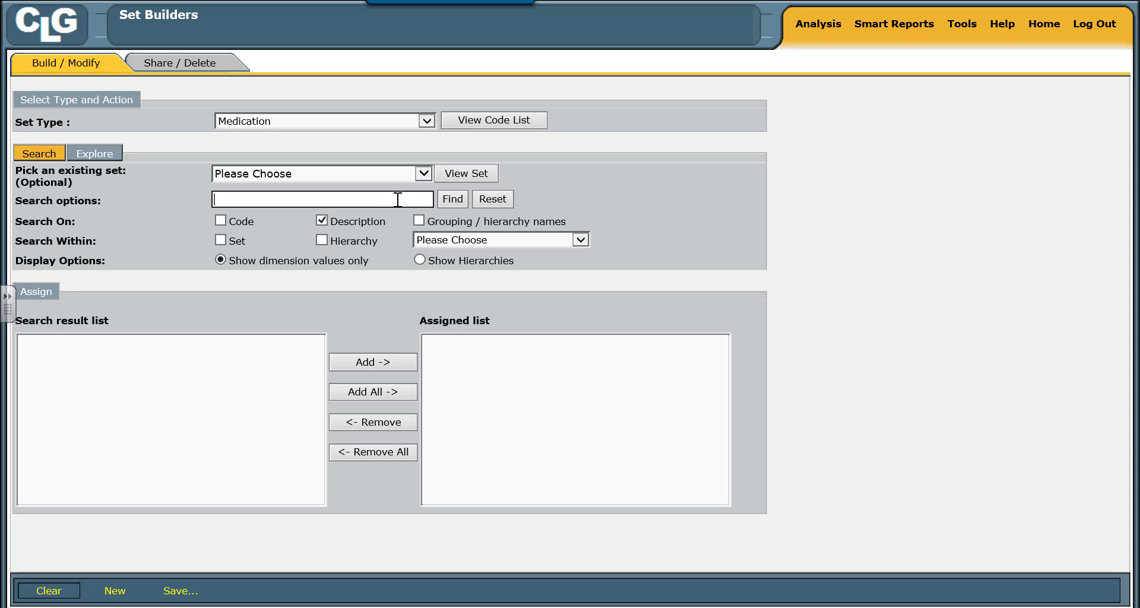
pyautogui.write('gatiflox')
pyautogui.click(454, 199)
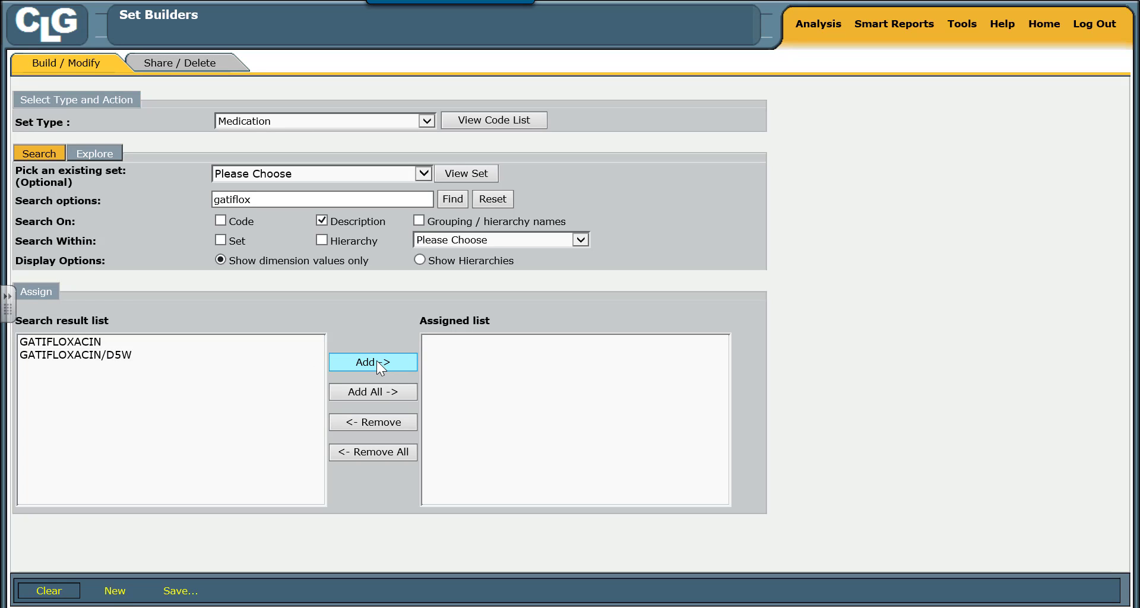
pyautogui.click(375, 394)
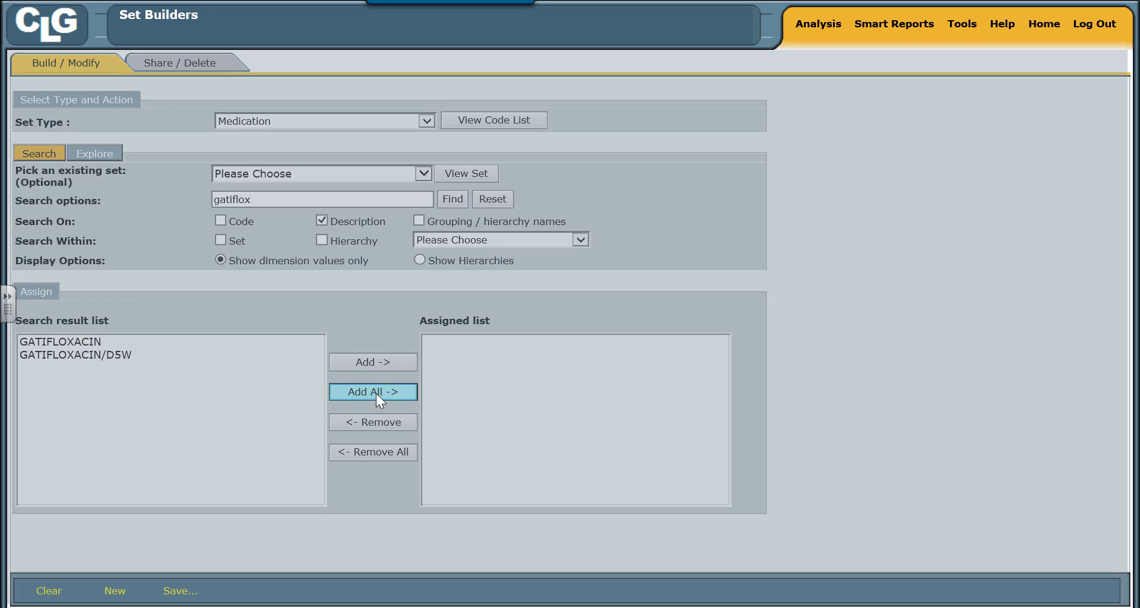
# Step: Save the assigned medications as a set named "gatifloxacin"
pyautogui.click(191, 592)
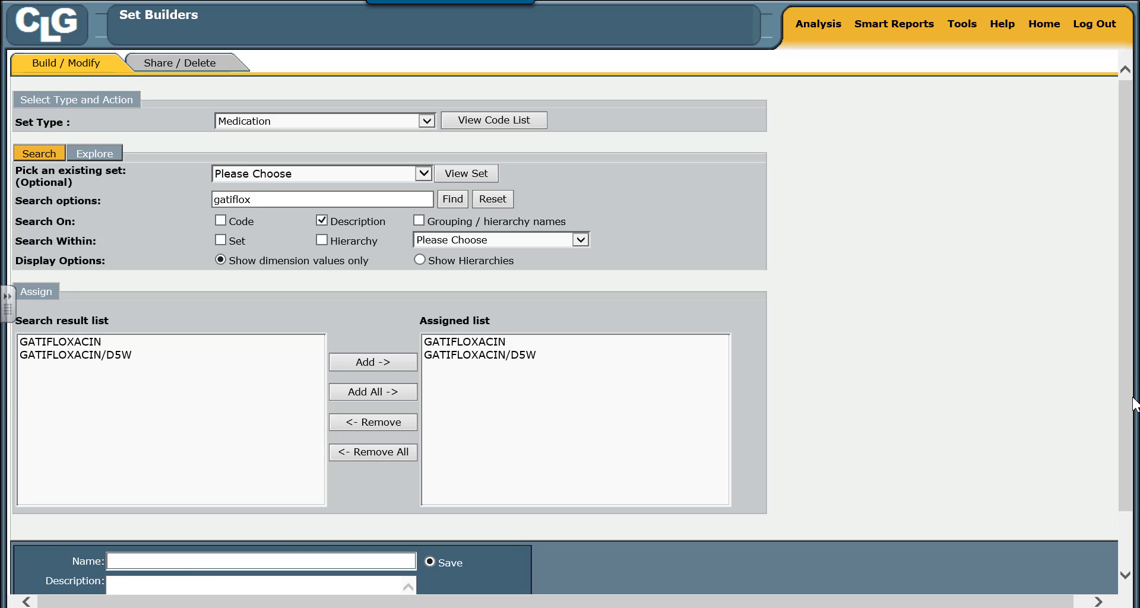
pyautogui.moveTo(1130, 408); pyautogui.dragTo(1129, 444)
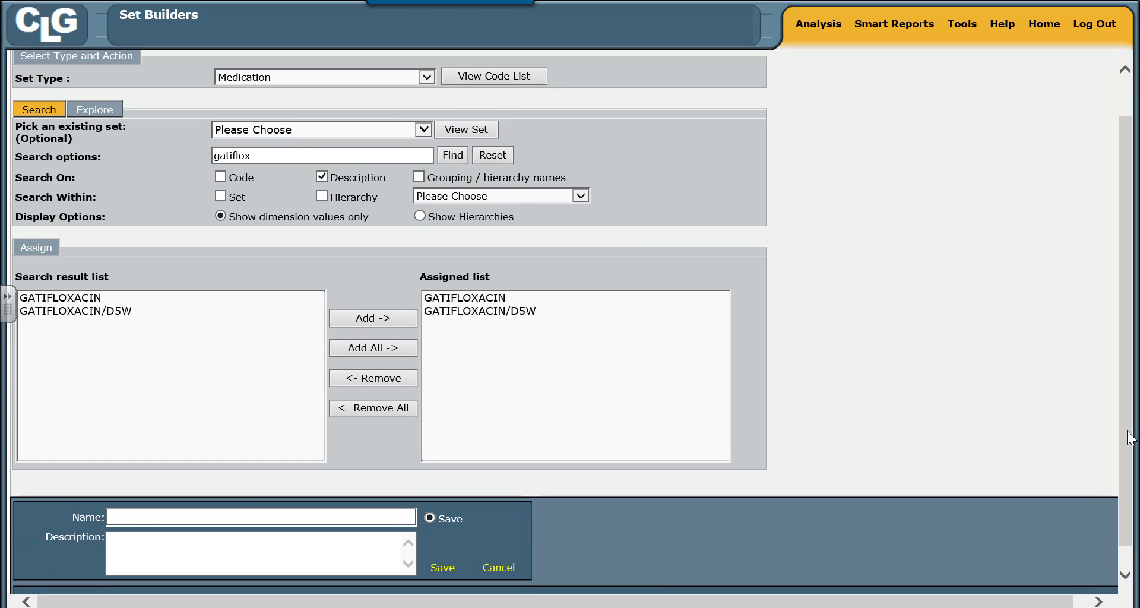
pyautogui.click(264, 517)
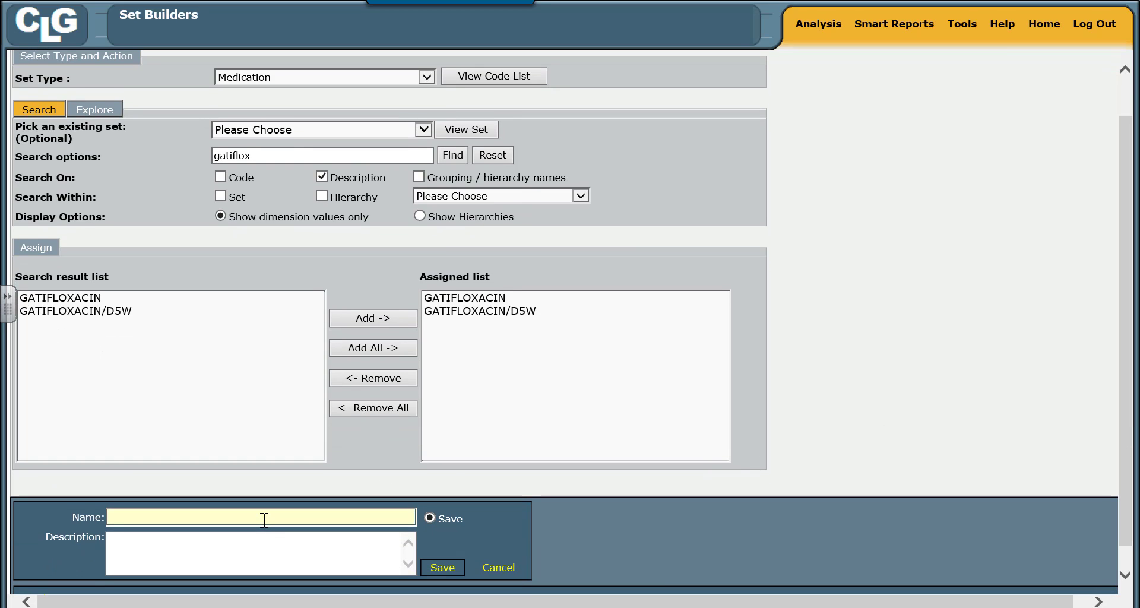
pyautogui.write('gatifloxacin')
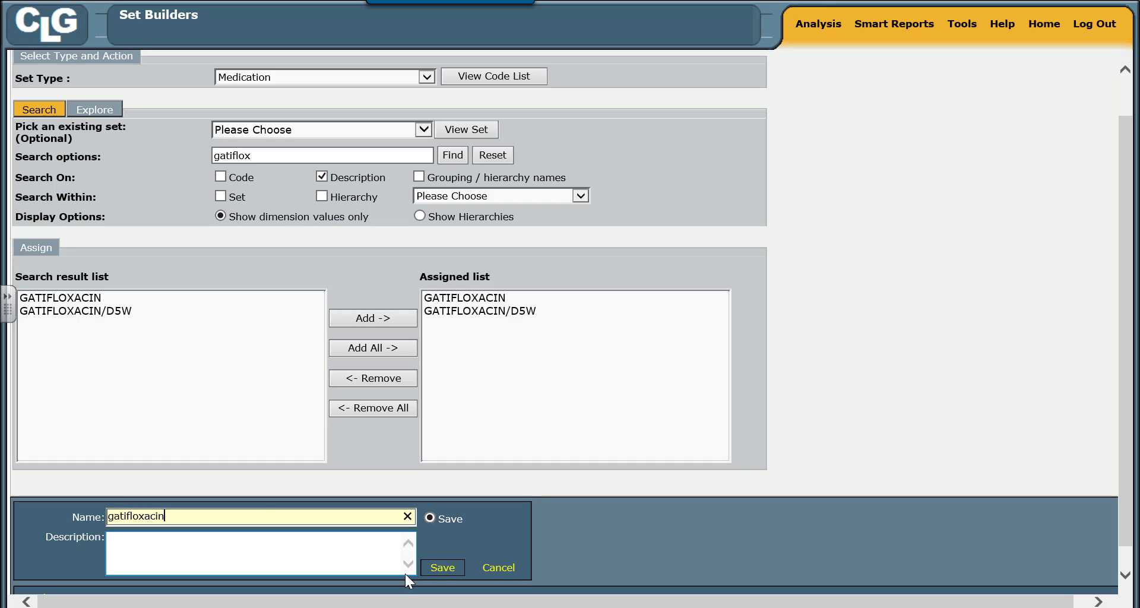
pyautogui.click(439, 567)
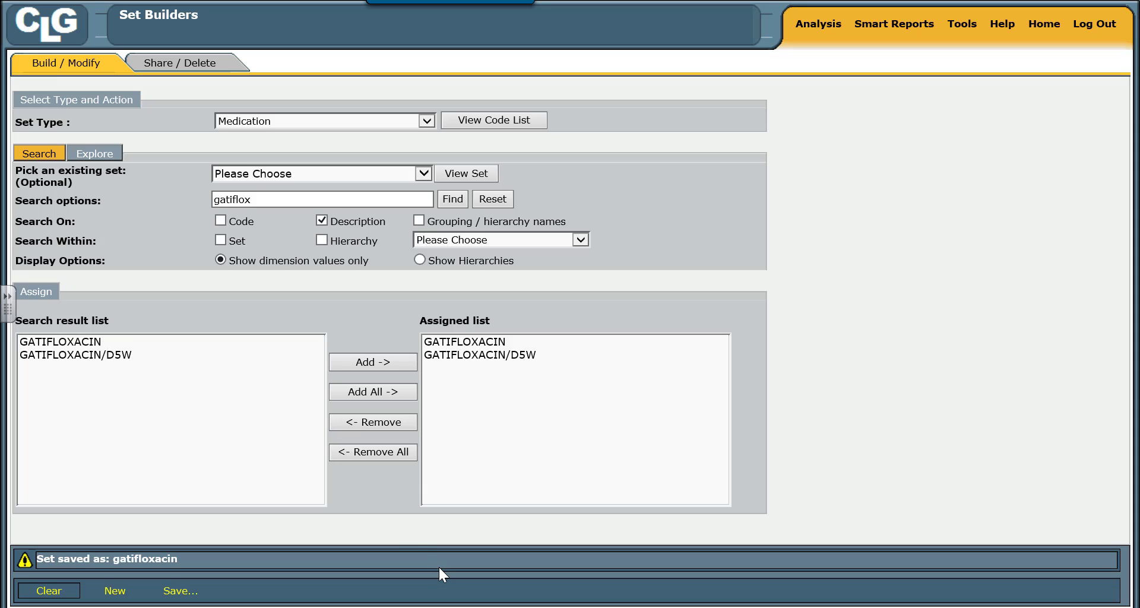
# Step: Clear the search text and the assigned list to start another medication set
pyautogui.click(257, 199)
pyautogui.click(59, 595)
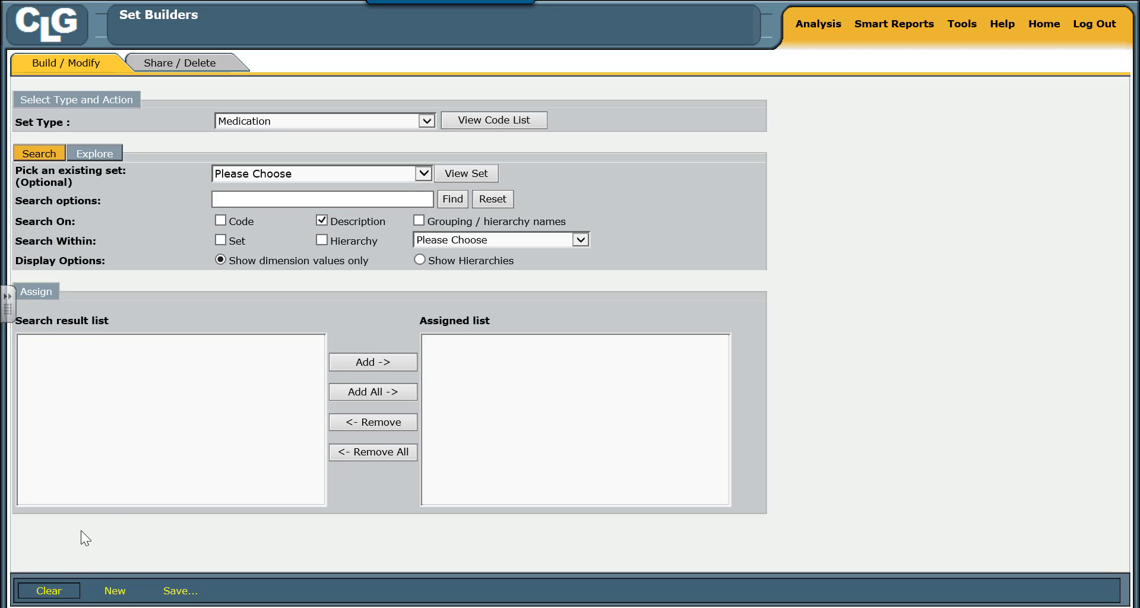
# Step: Search the medication descriptions for "macrolide"
pyautogui.click(233, 196)
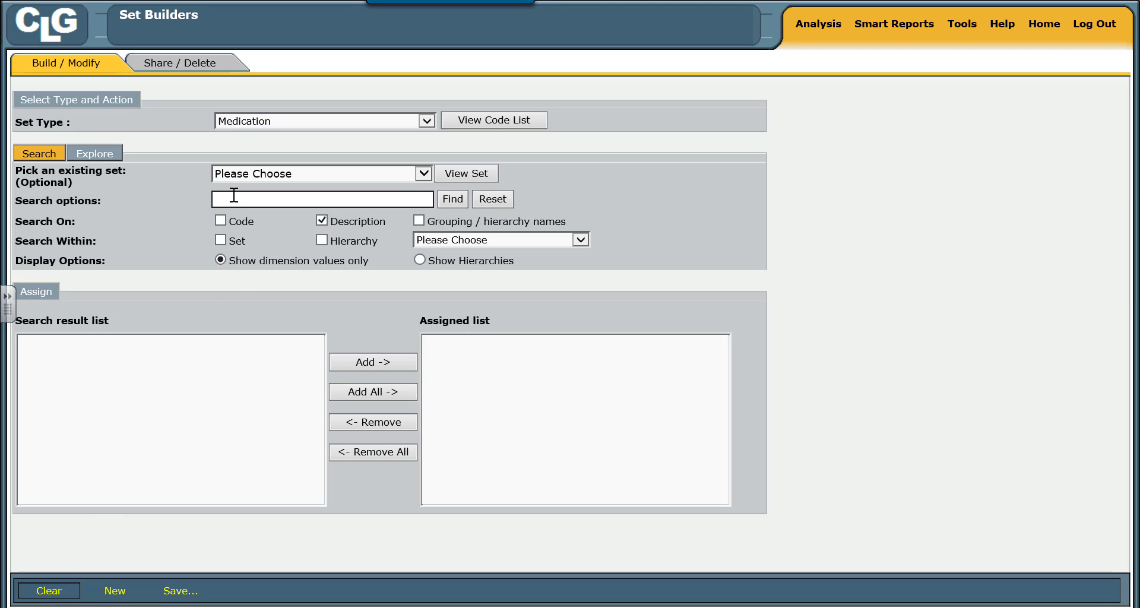
pyautogui.write('macrolide')
pyautogui.click(457, 200)
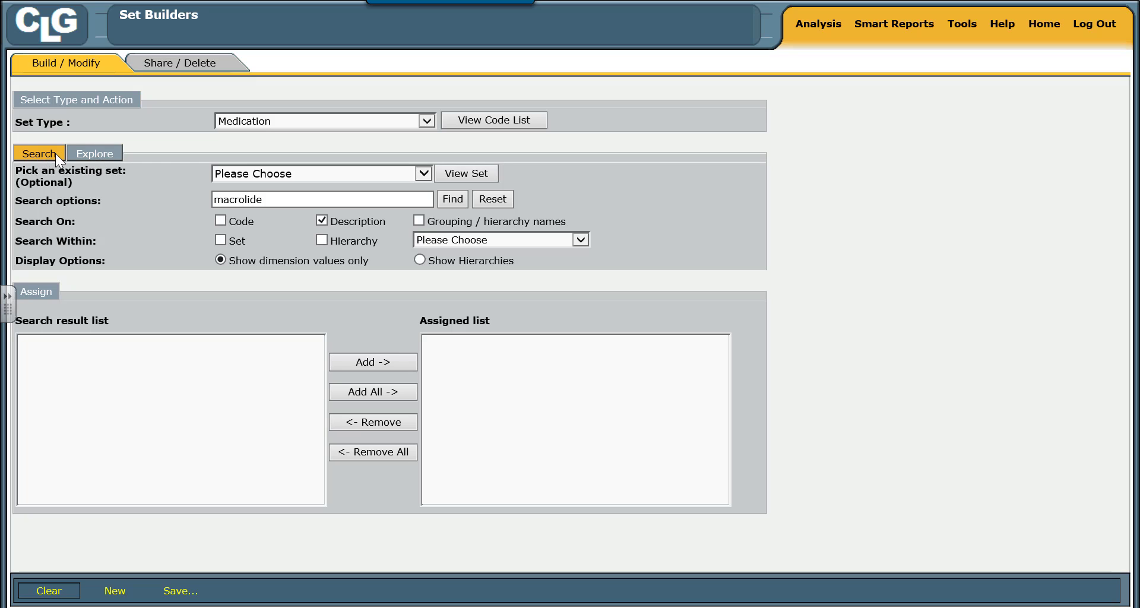
# Step: Explore the medications by the Therapeutic Class hierarchy and load its first level
pyautogui.click(88, 155)
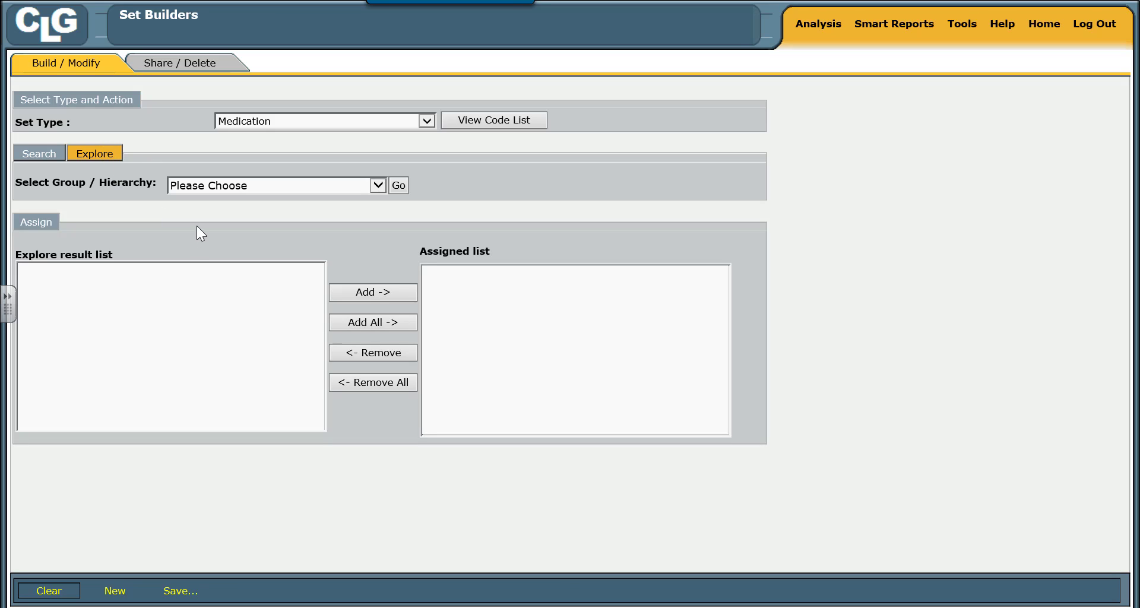
pyautogui.click(375, 183)
pyautogui.click(371, 186)
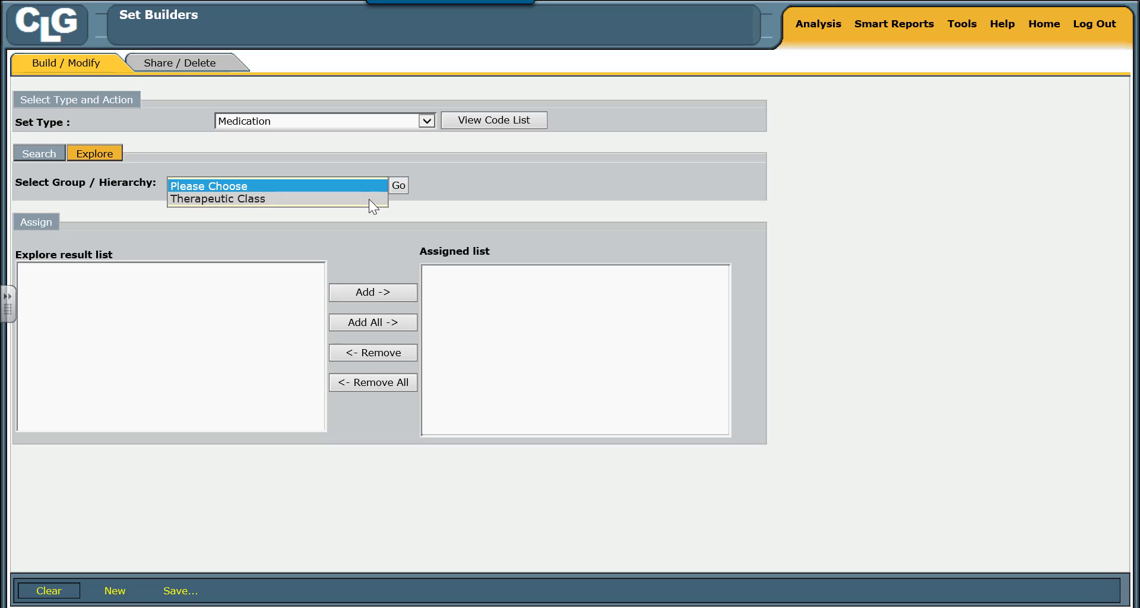
pyautogui.click(368, 198)
pyautogui.click(398, 186)
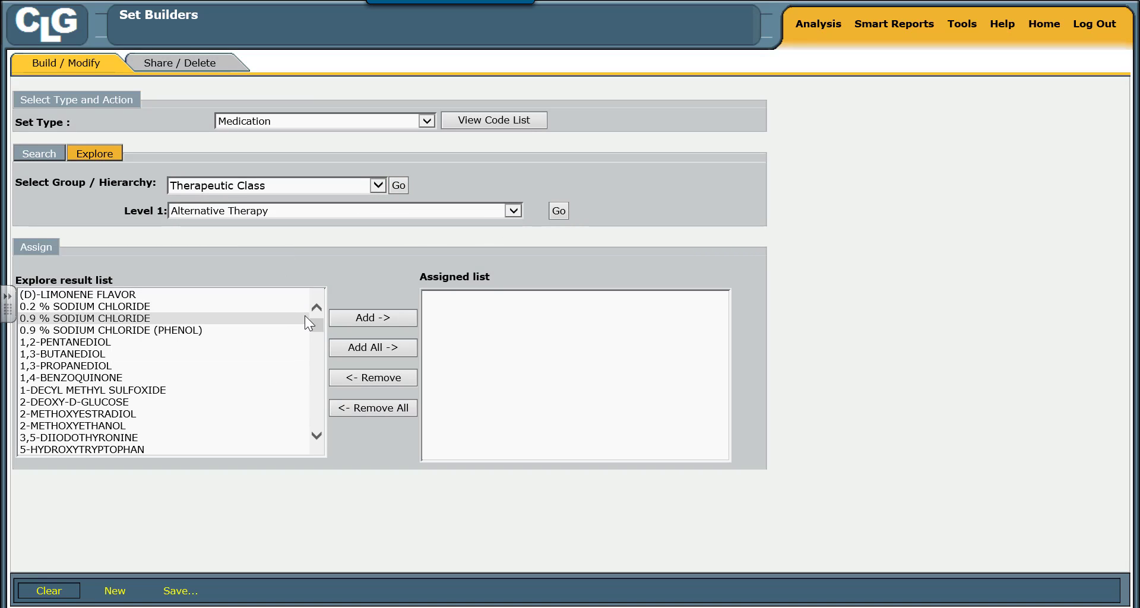
pyautogui.moveTo(312, 320)
pyautogui.mouseDown()
pyautogui.moveTo(308, 418)
pyautogui.moveTo(319, 312)
pyautogui.mouseUp()
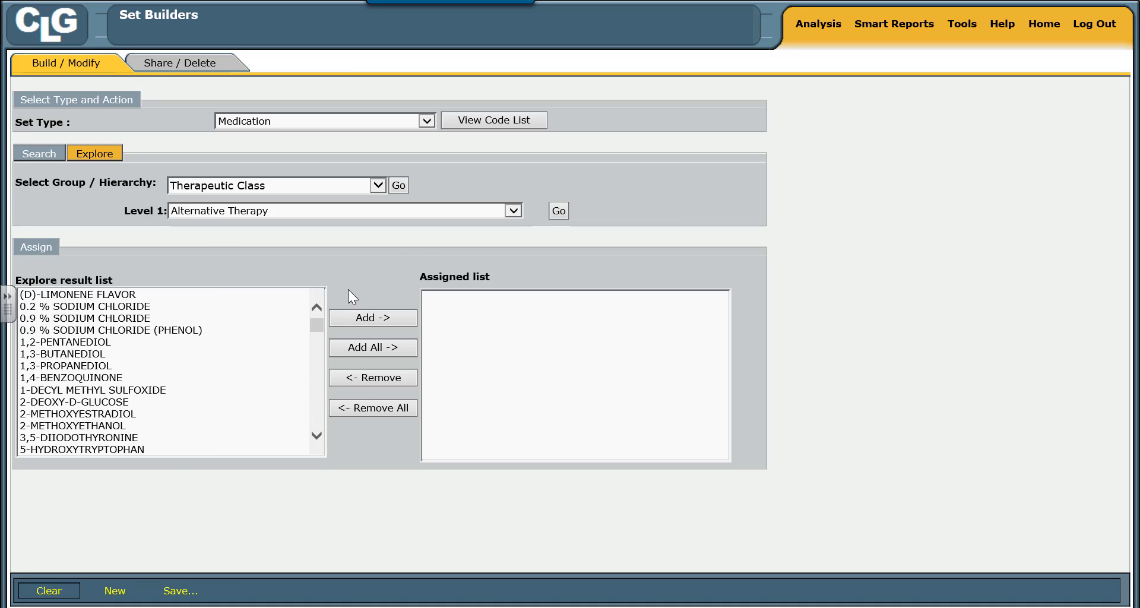
# Step: Narrow the hierarchy to Anti-Infective Agents at level 1 and Antibacterial Agents at level 2
pyautogui.click(516, 211)
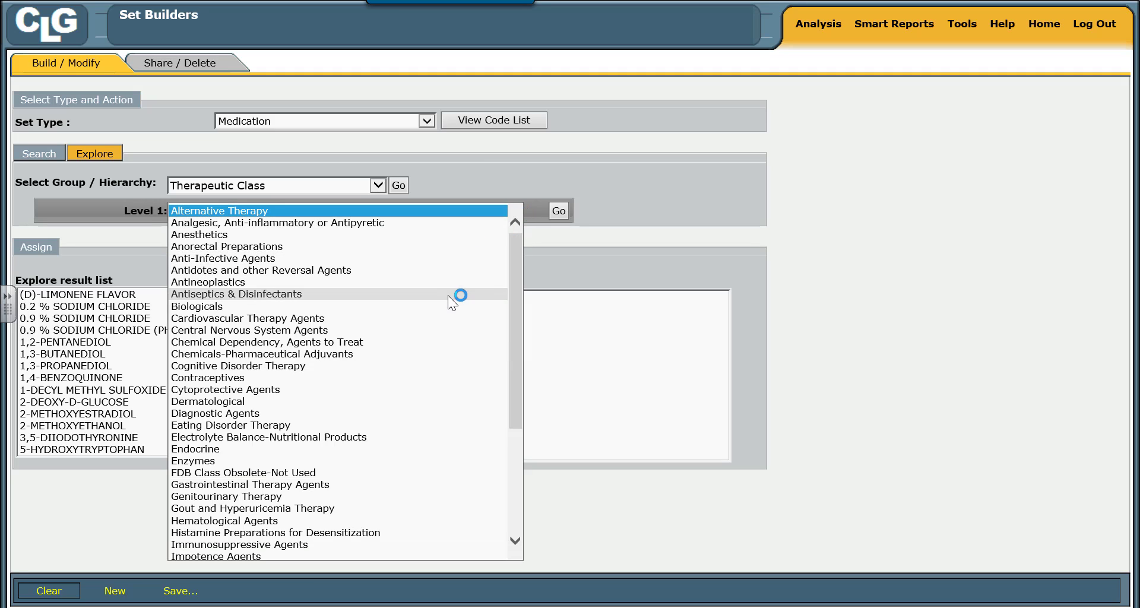
pyautogui.click(451, 260)
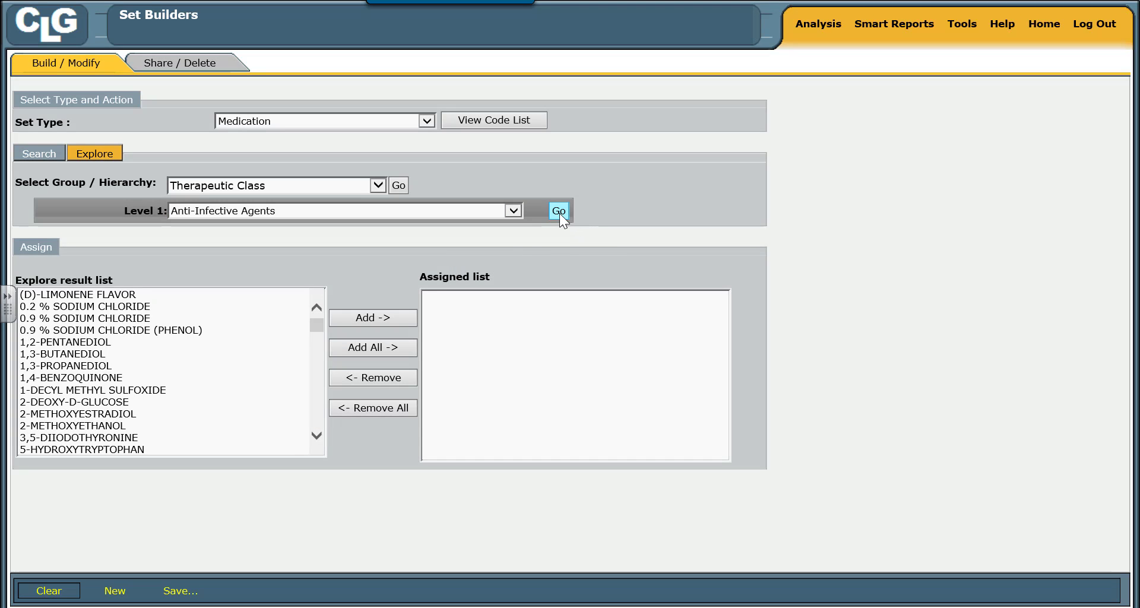
pyautogui.click(558, 211)
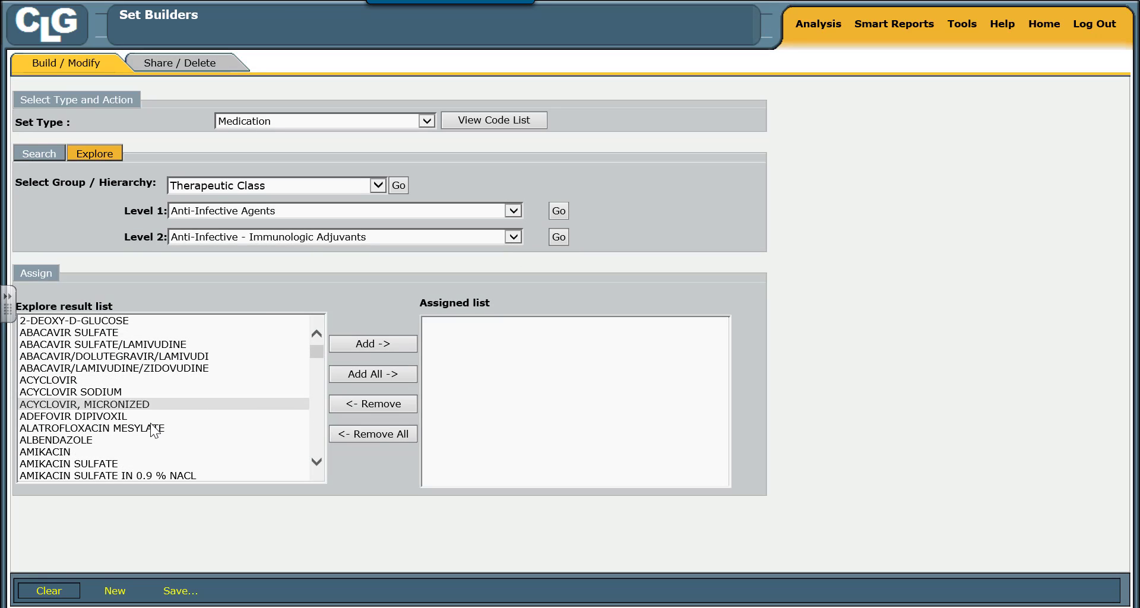
pyautogui.click(514, 237)
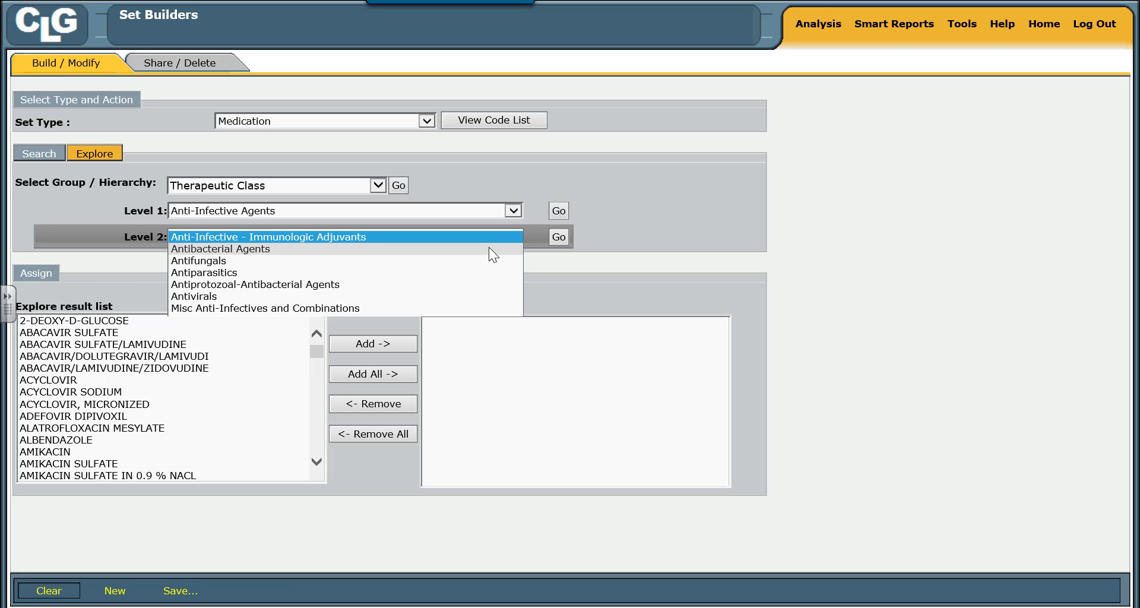
pyautogui.click(489, 248)
pyautogui.click(566, 235)
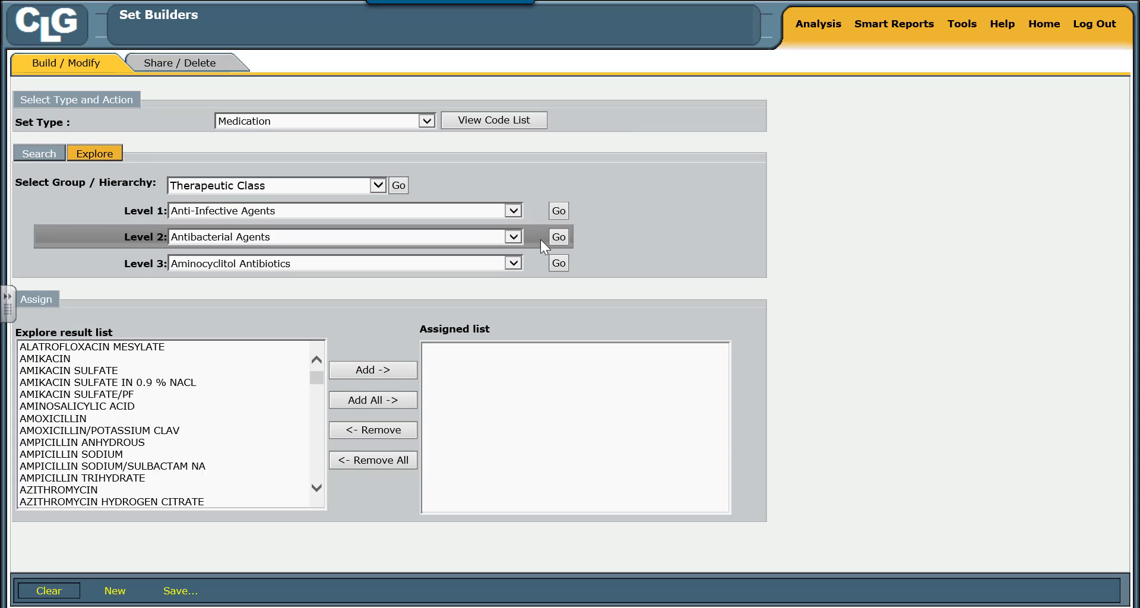
# Step: Narrow level 3 of the hierarchy to Macrolide Antibiotics and Combinations
pyautogui.click(510, 261)
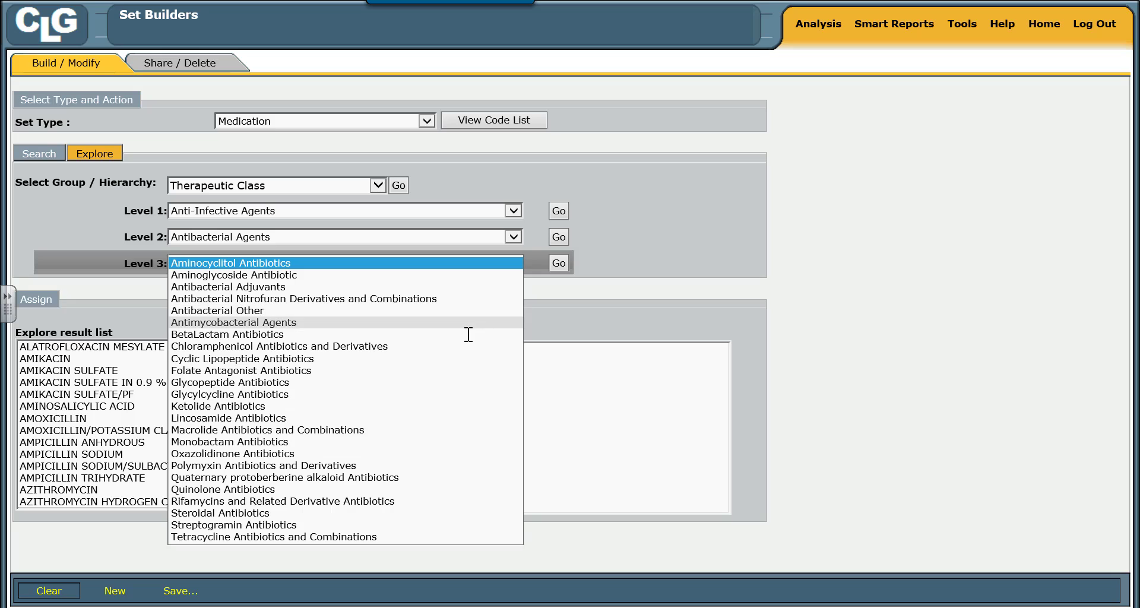
pyautogui.click(437, 430)
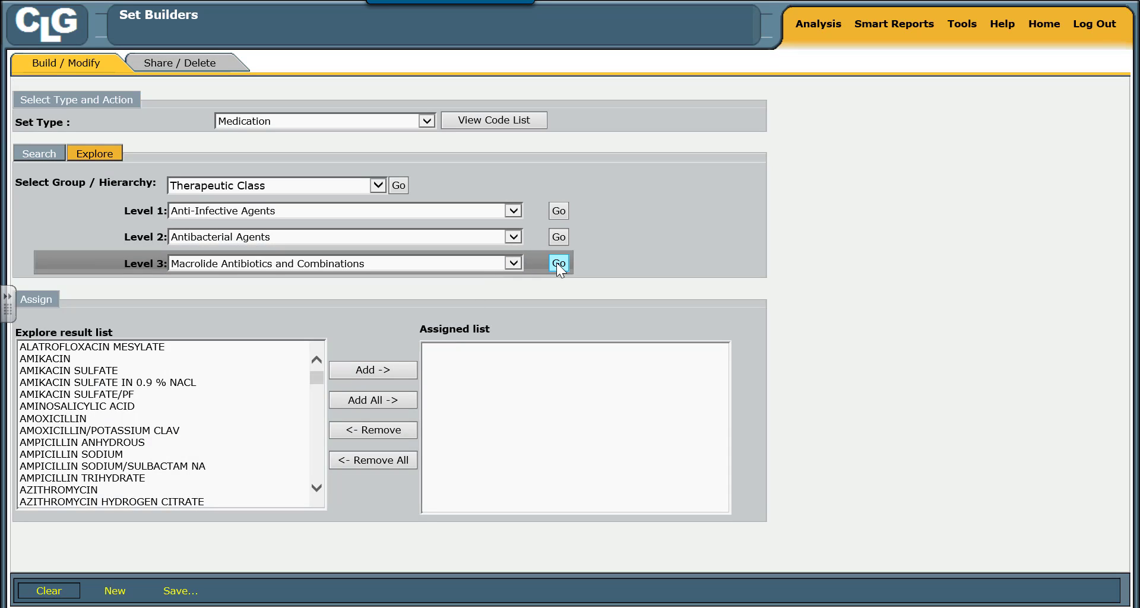
pyautogui.click(558, 263)
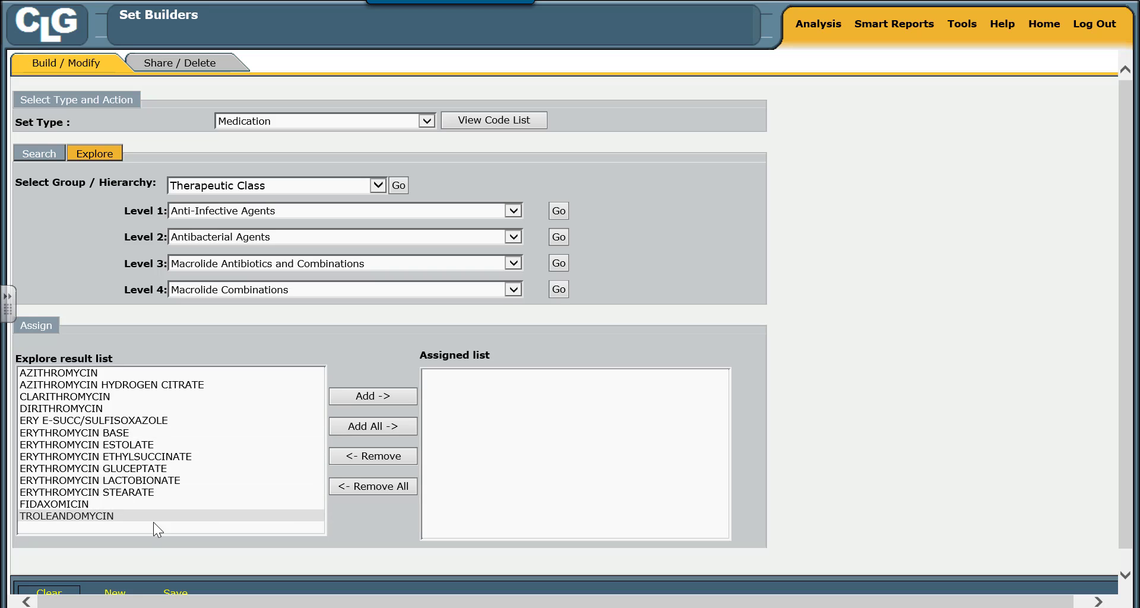
# Step: Narrow level 4 to Macrolides and add all the listed medications to the assigned list
pyautogui.click(511, 289)
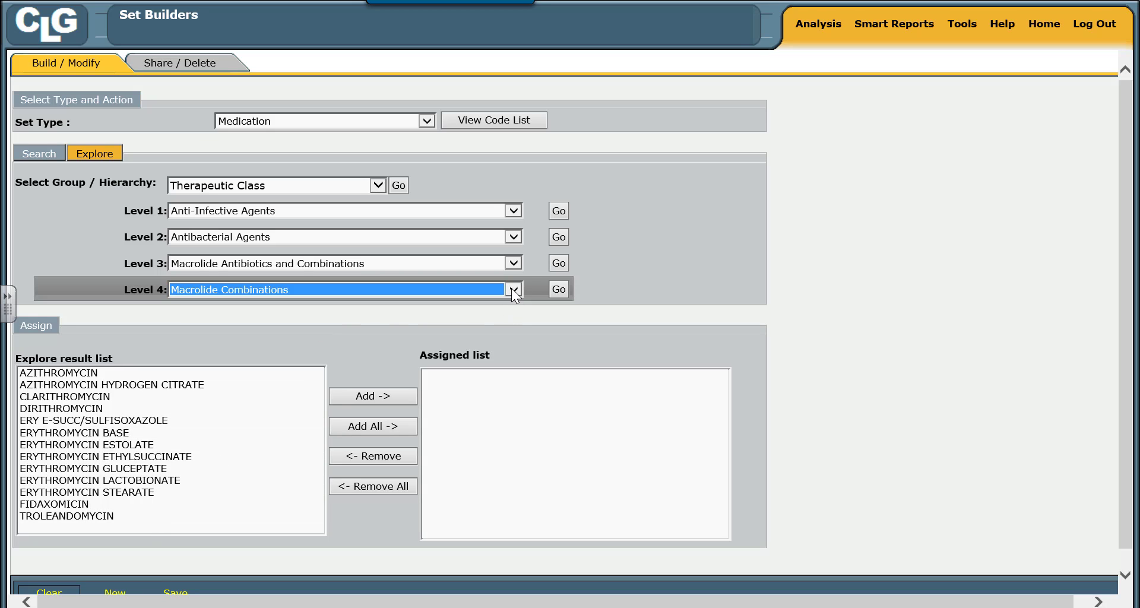
pyautogui.click(511, 287)
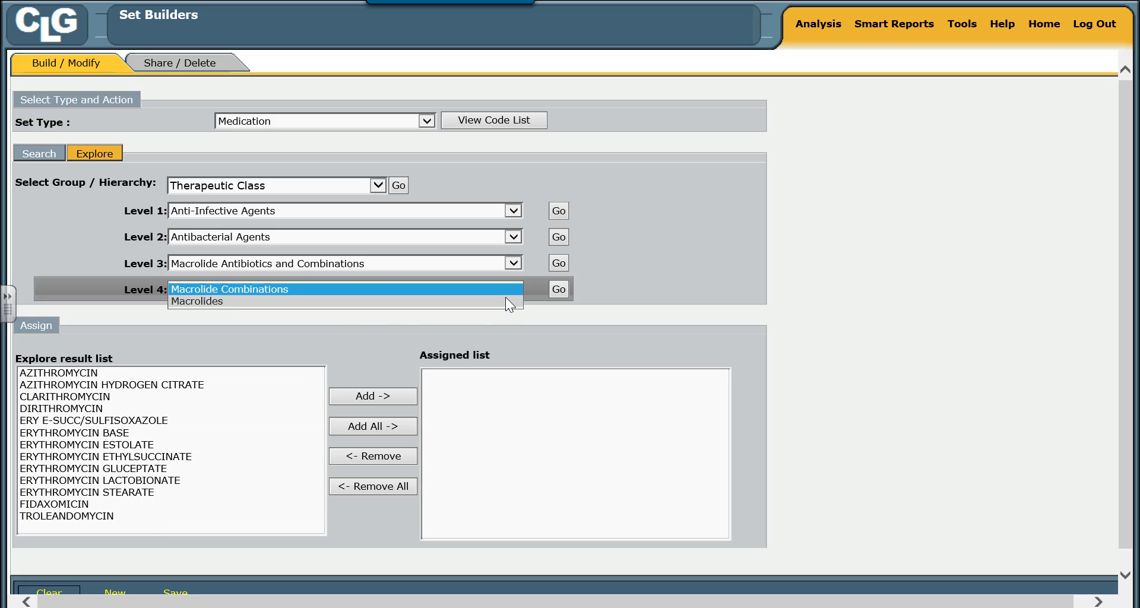
pyautogui.click(508, 300)
pyautogui.click(558, 289)
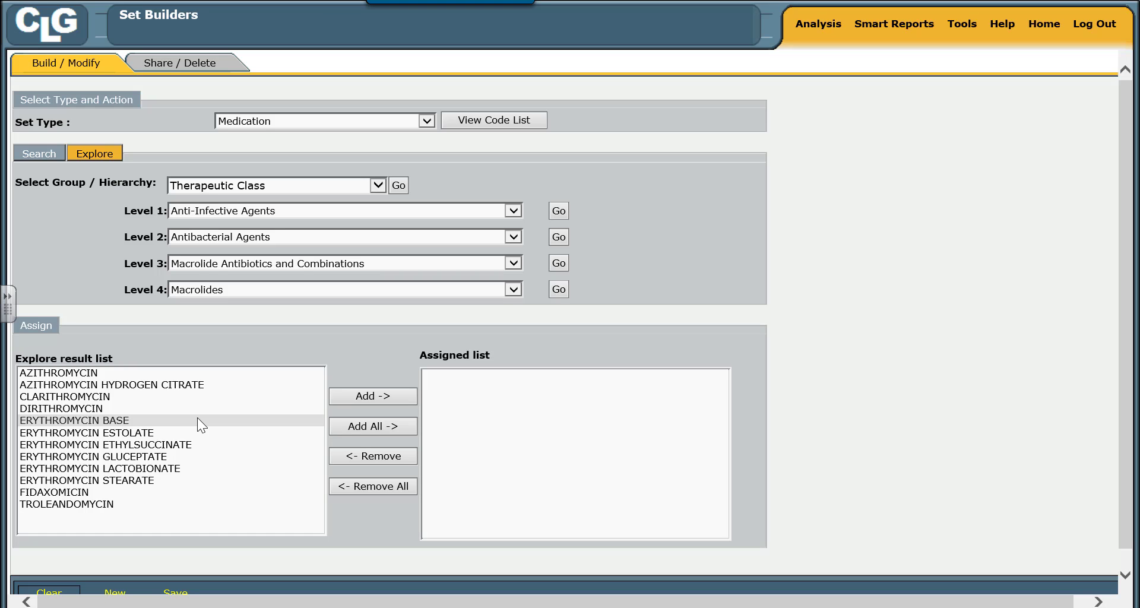
pyautogui.click(390, 426)
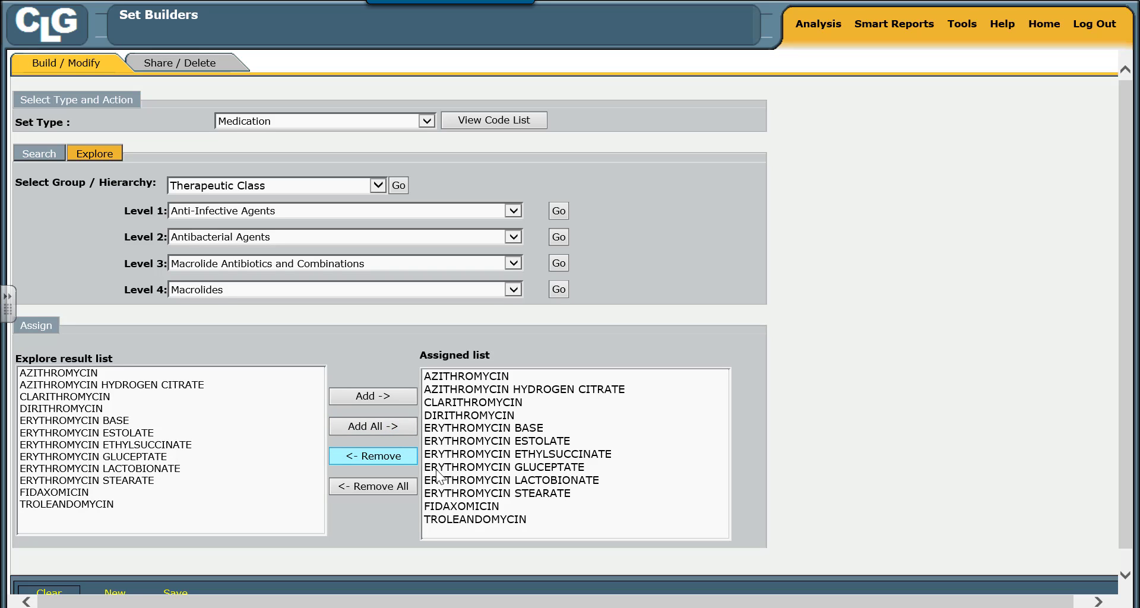
# Step: Remove fidaxomicin, troleandomycin and dirithromycin from the assigned medications
pyautogui.click(447, 508)
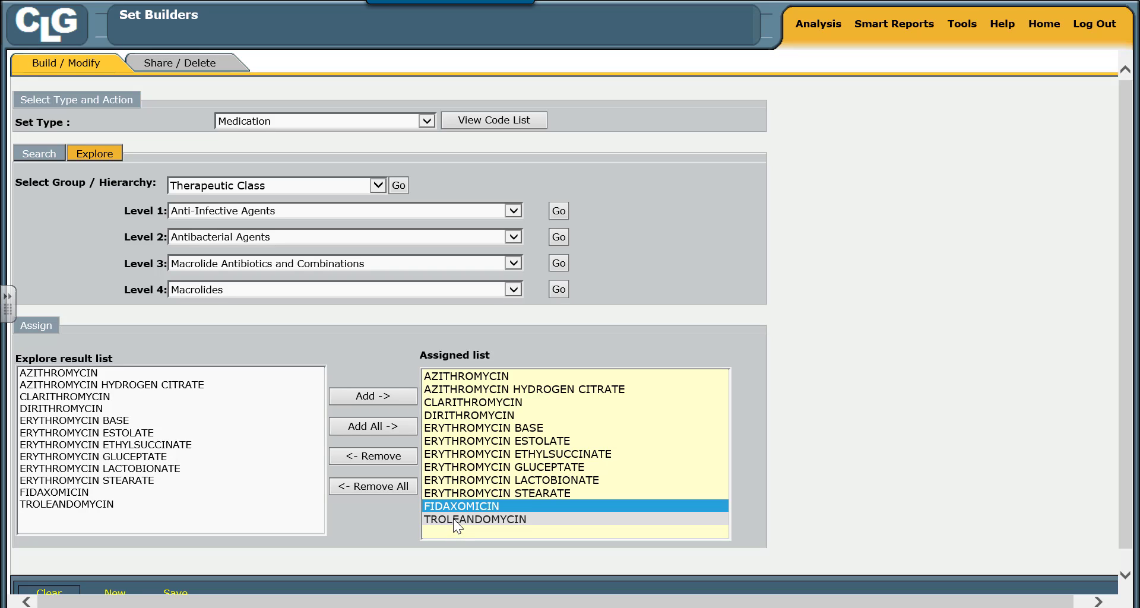
pyautogui.keyDown('shift'); pyautogui.click(453, 518); pyautogui.keyUp('shift')
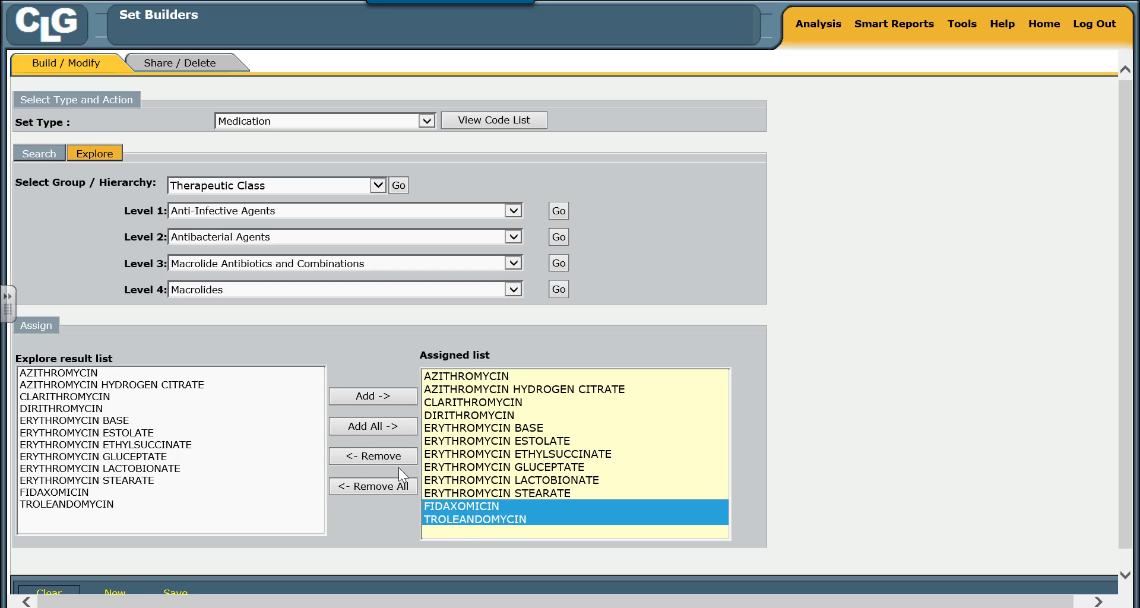
pyautogui.click(391, 453)
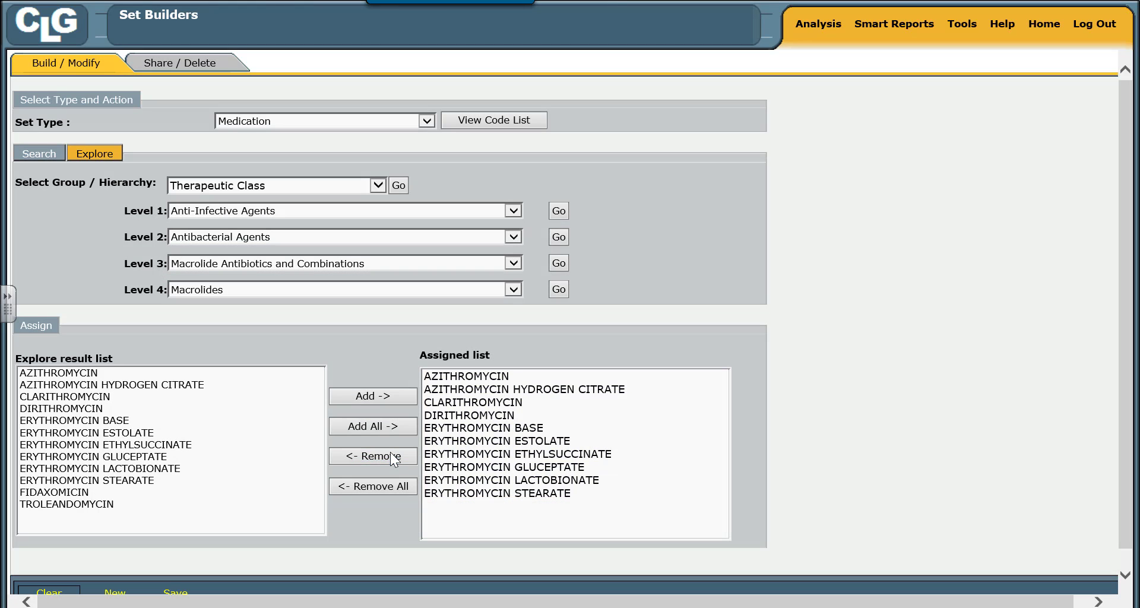
pyautogui.click(447, 414)
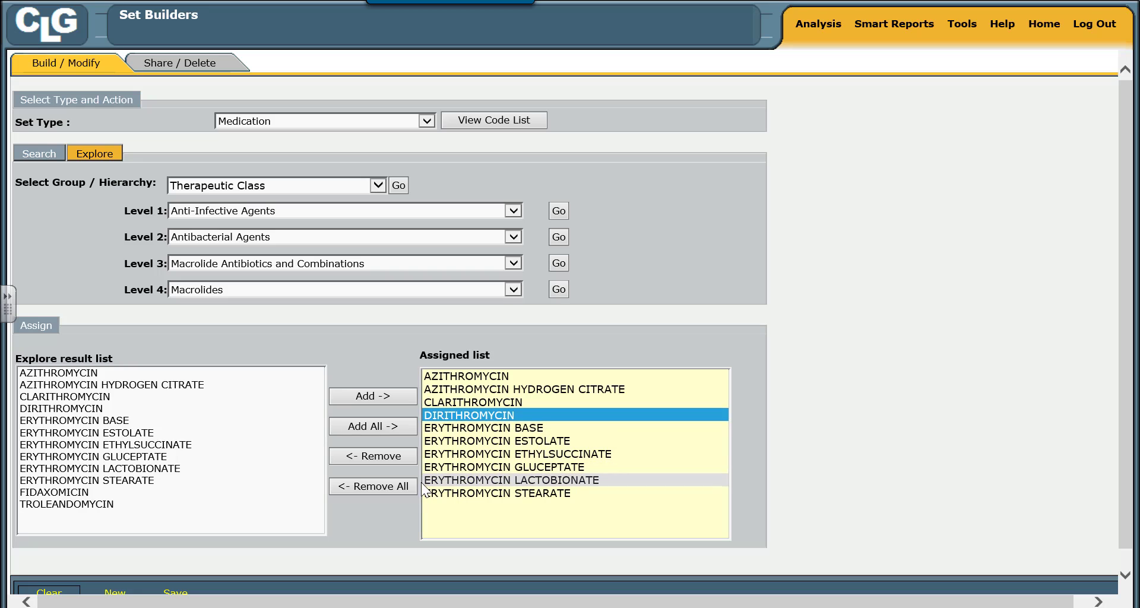
pyautogui.click(401, 456)
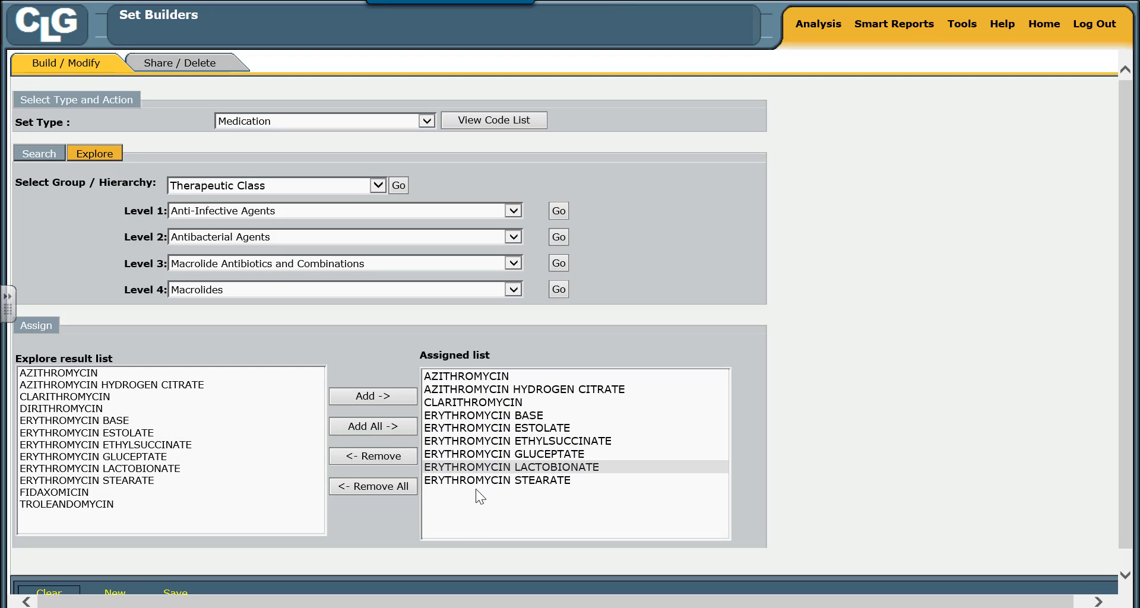
# Step: Save the assigned medications as a set named macrolide
pyautogui.scroll(-1, 346, 542)
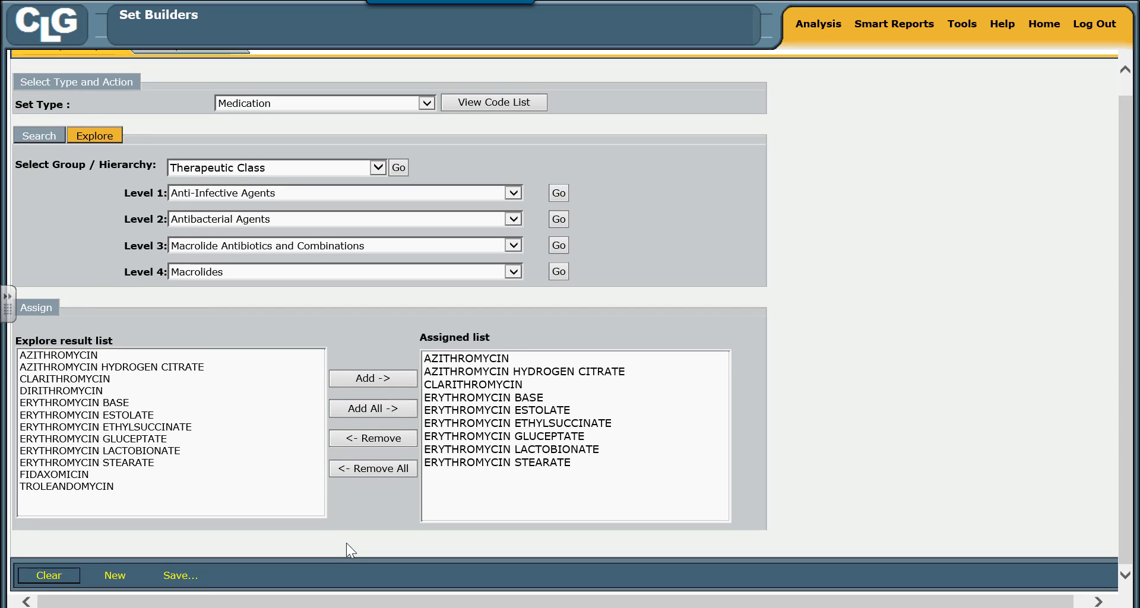
pyautogui.click(195, 572)
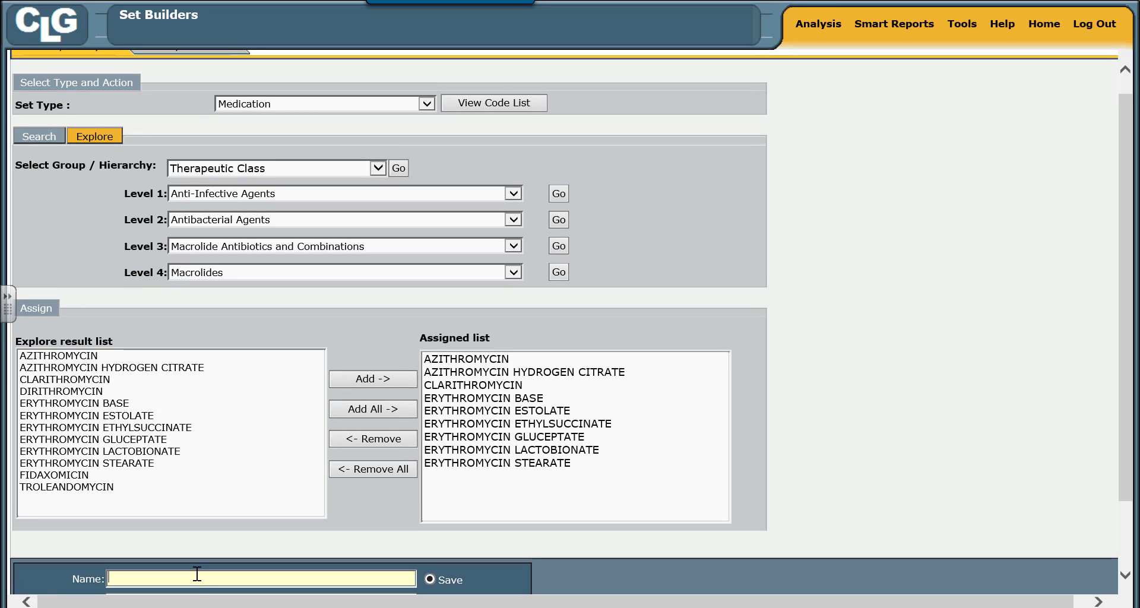
pyautogui.write('macrolide')
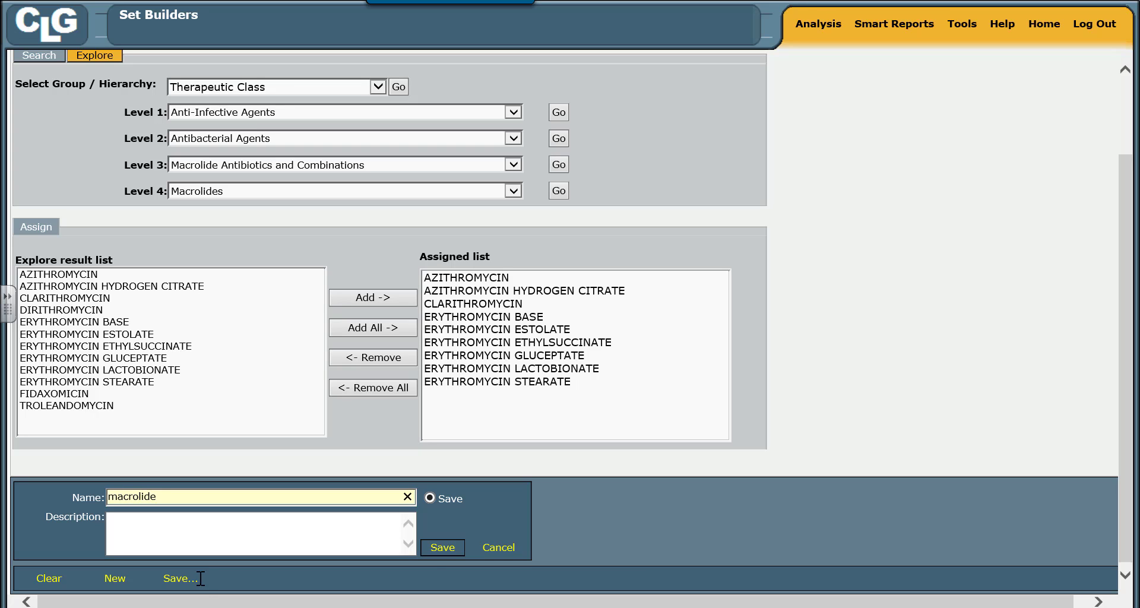
pyautogui.click(441, 547)
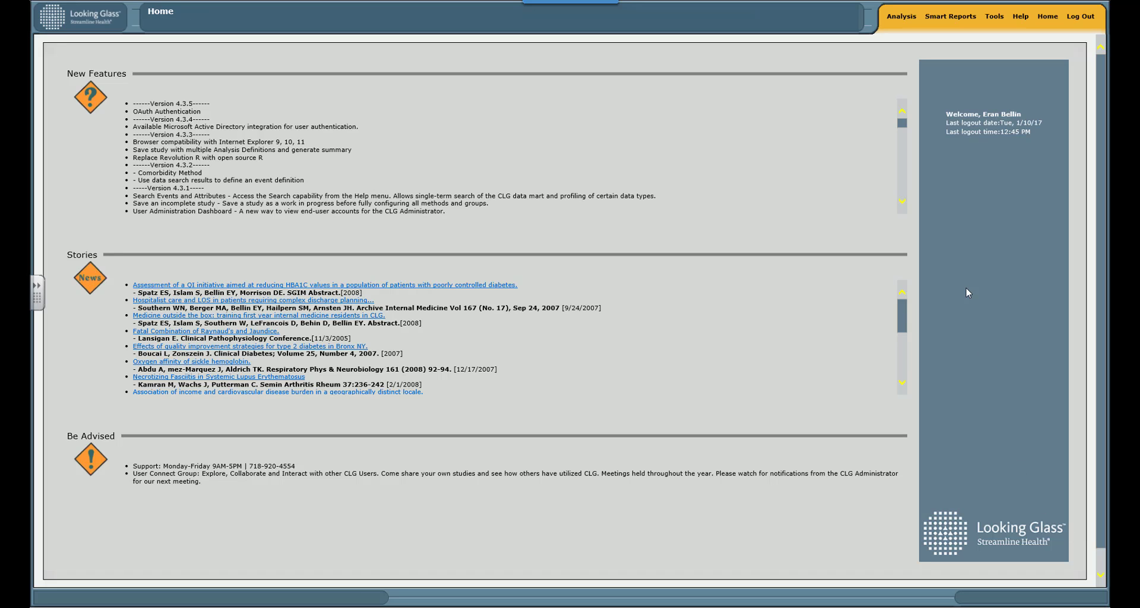
# Step: Open the Event Canvas and create and save a folder named Dyglycemia Gatifloxacin under Collections and Cohorts
pyautogui.click(900, 16)
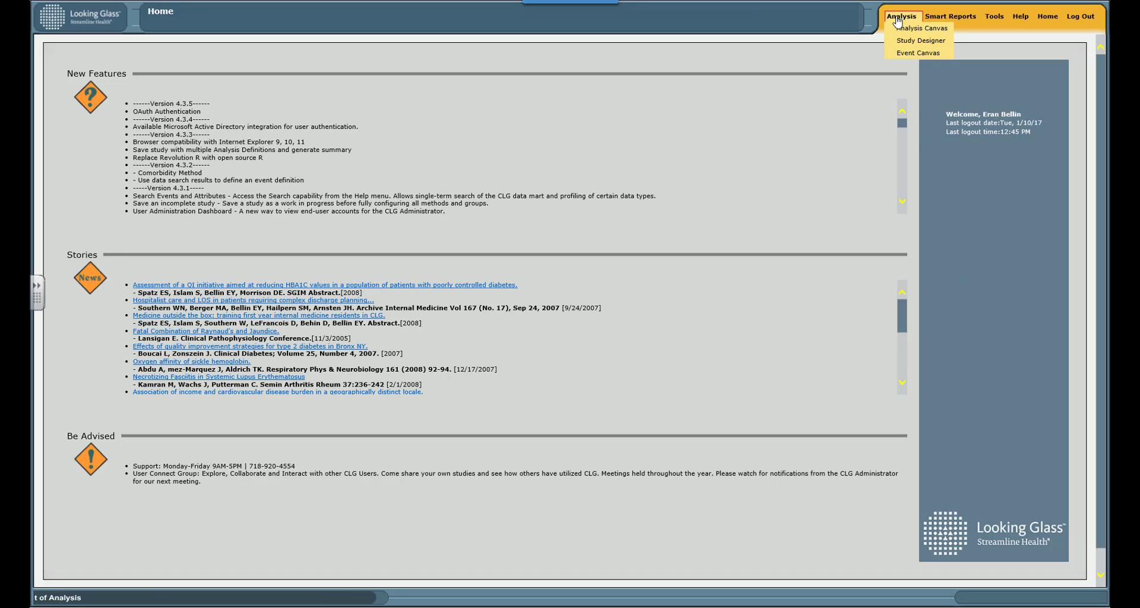
pyautogui.click(907, 54)
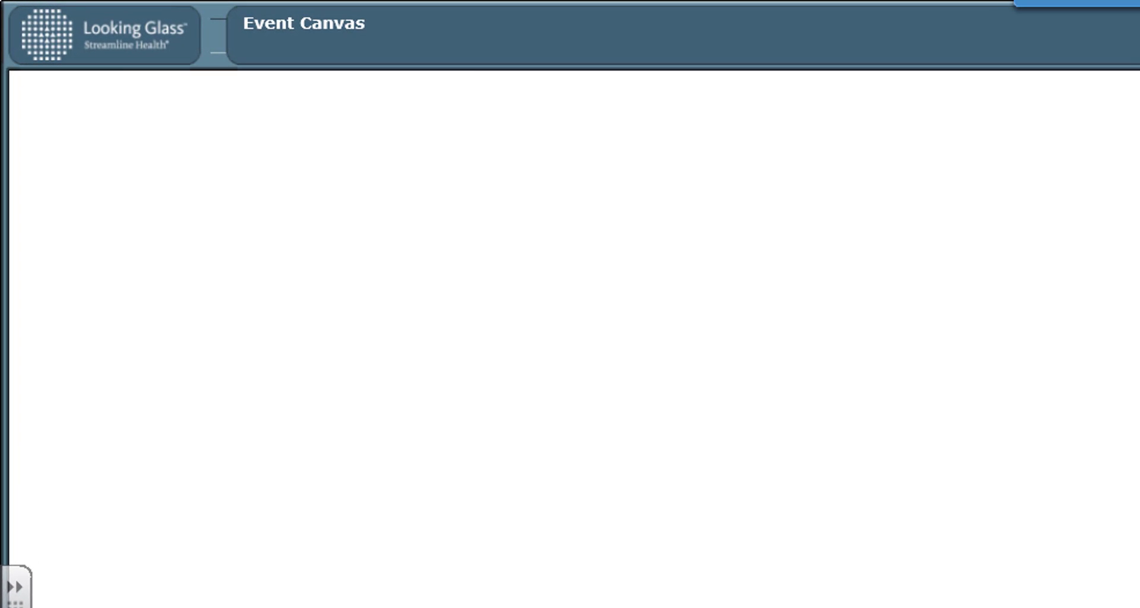
pyautogui.rightClick(140, 150)
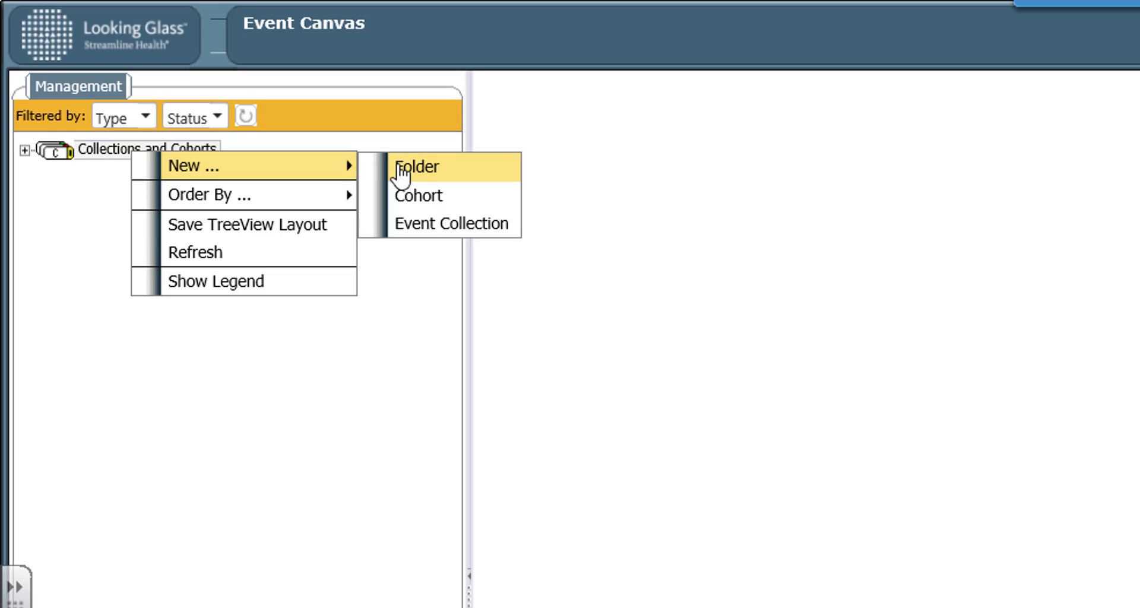
pyautogui.click(399, 165)
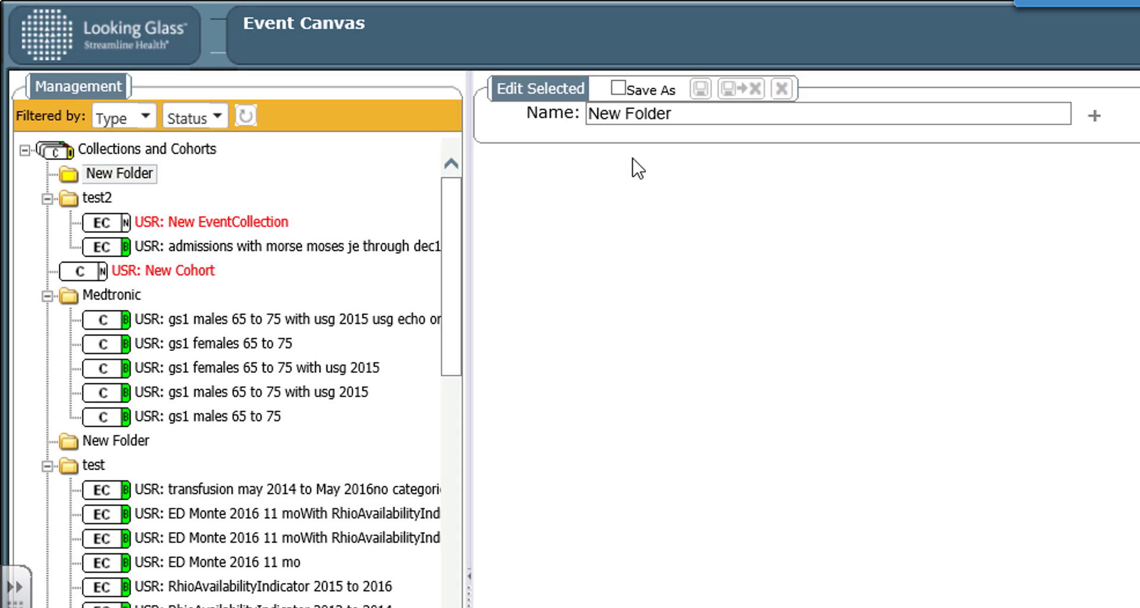
pyautogui.click(721, 118)
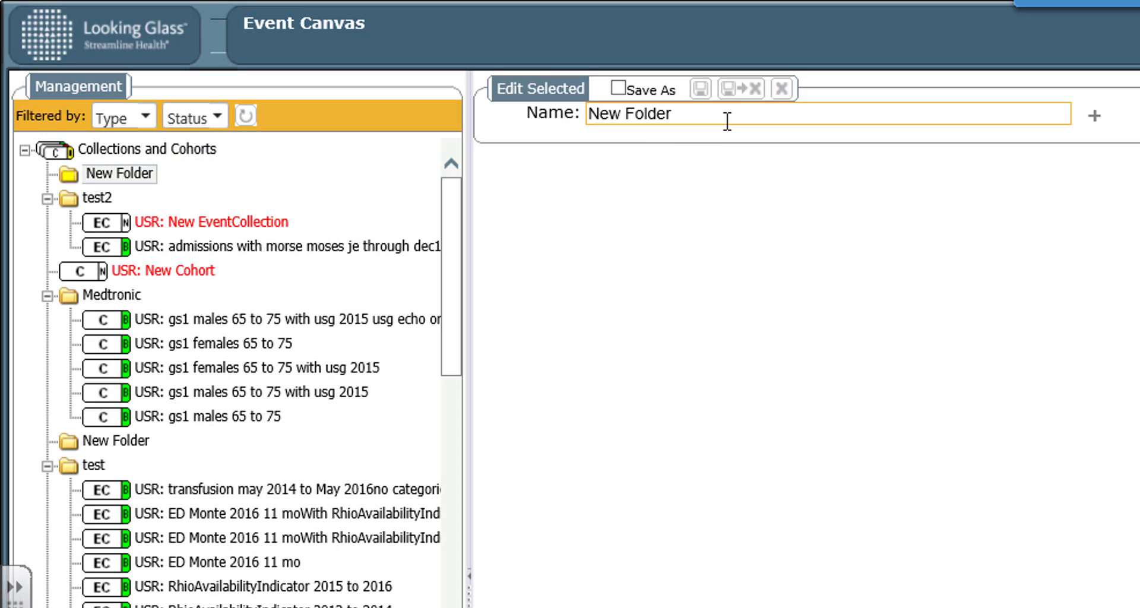
pyautogui.hotkey('ctrl', 'a')
pyautogui.write('D')
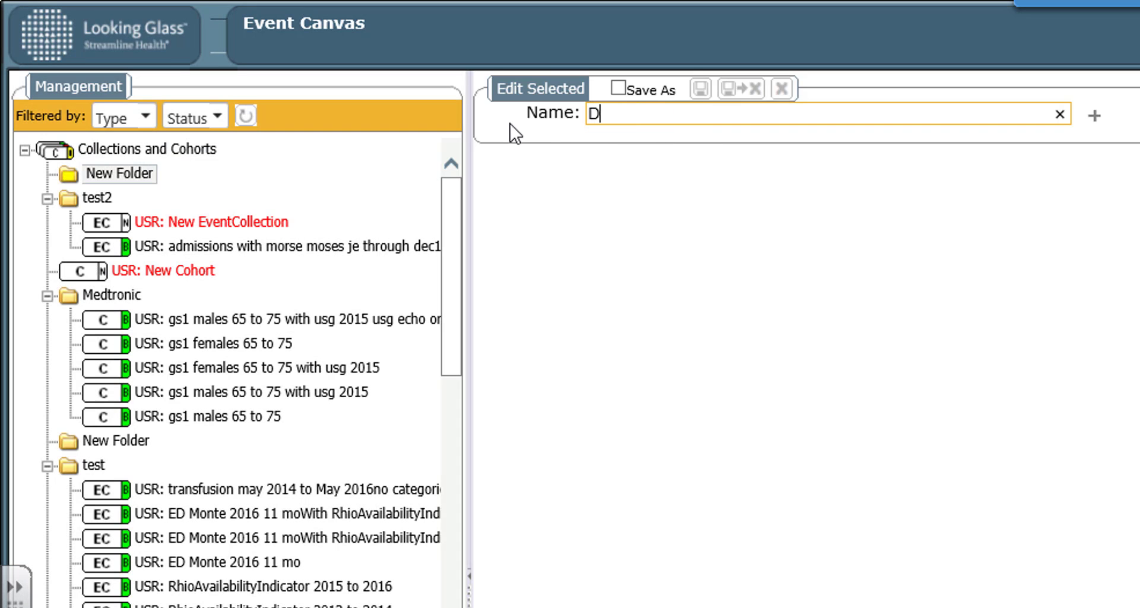
pyautogui.write('yglycemia')
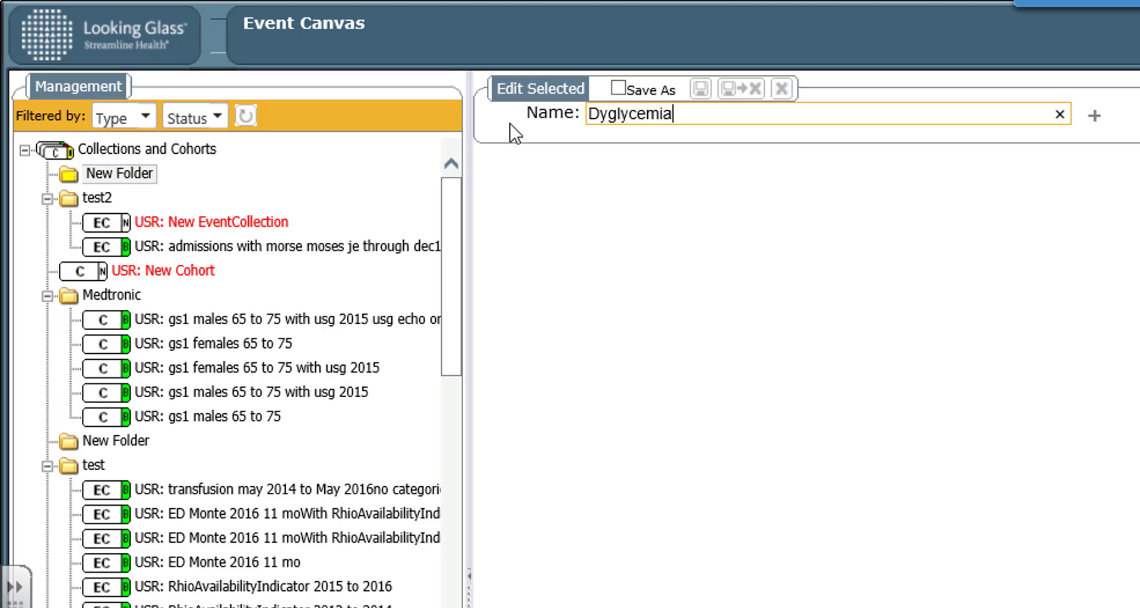
pyautogui.write(' Gatifloxacin')
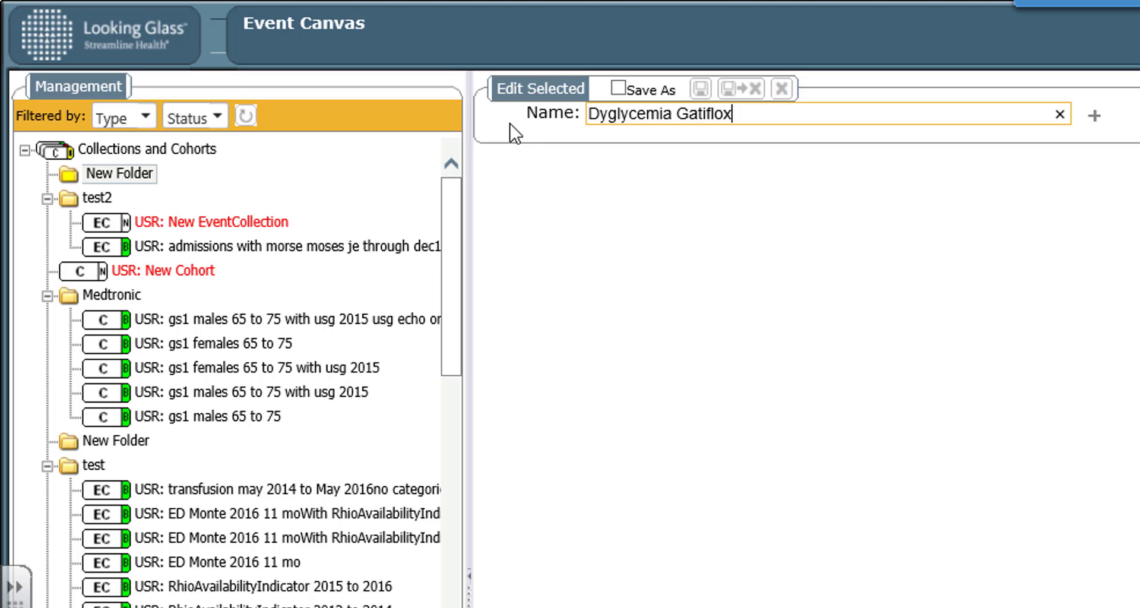
pyautogui.click(749, 93)
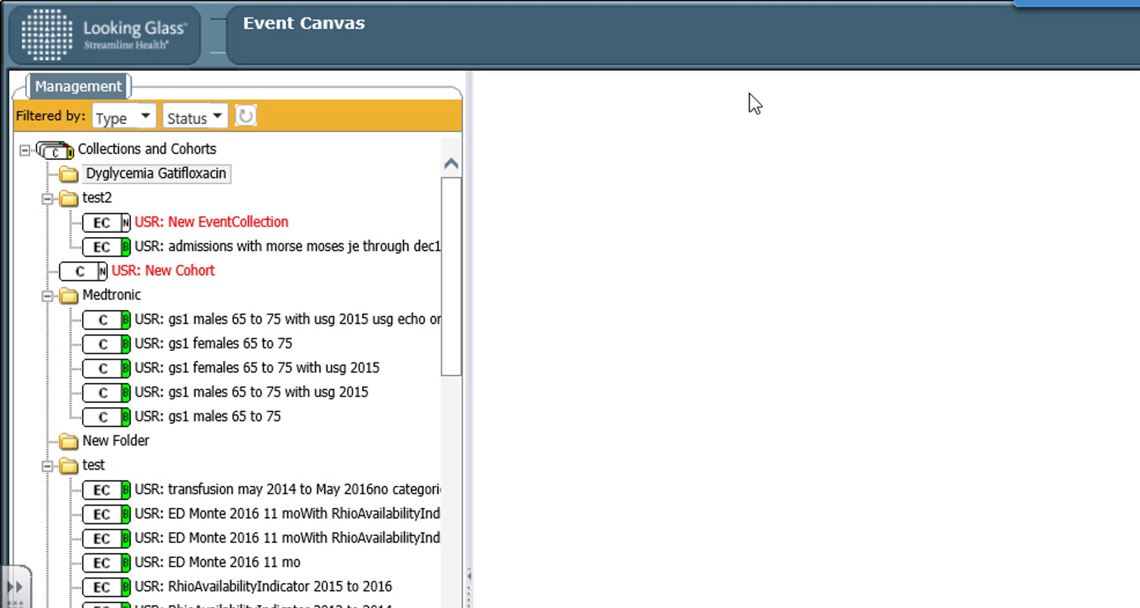
# Step: Create a new cohort in the Dyglycemia Gatifloxacin folder and name it Gatifloxacin
pyautogui.rightClick(190, 173)
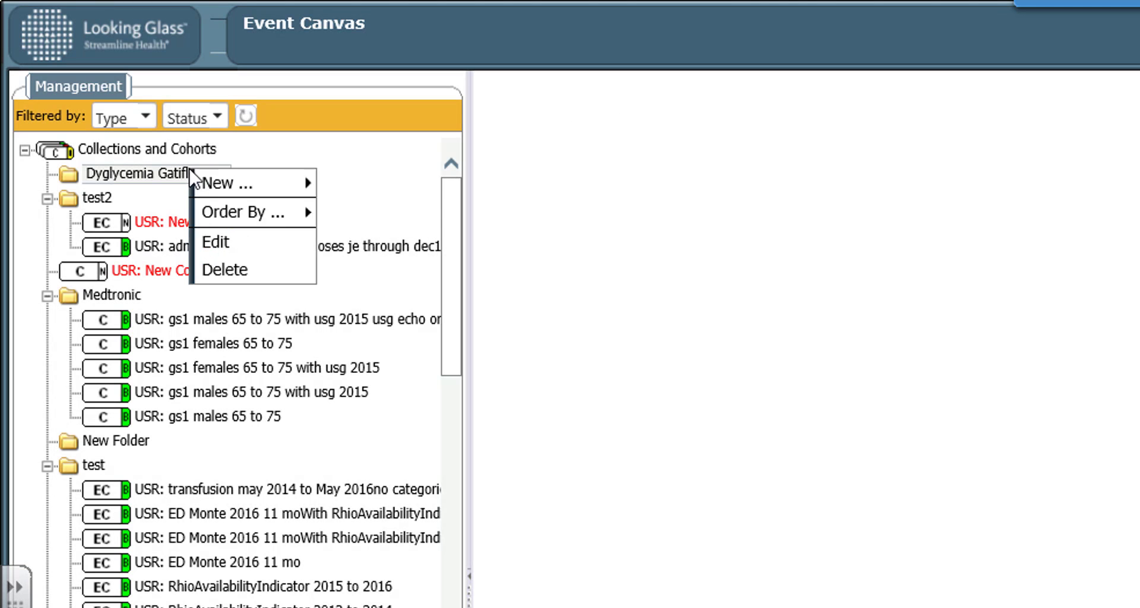
pyautogui.moveTo(311, 189)
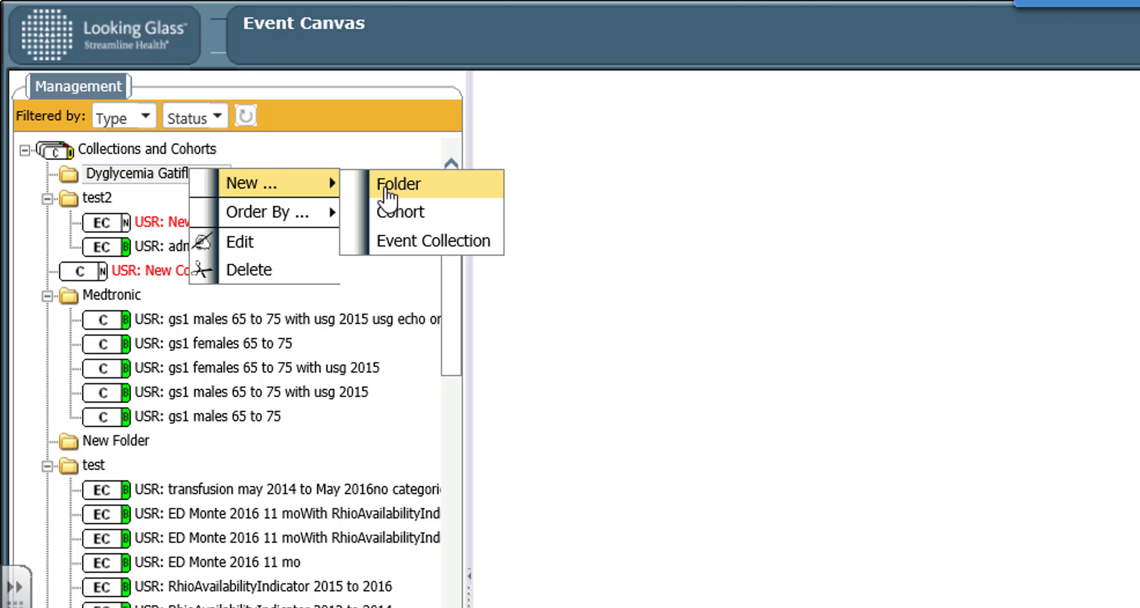
pyautogui.click(412, 214)
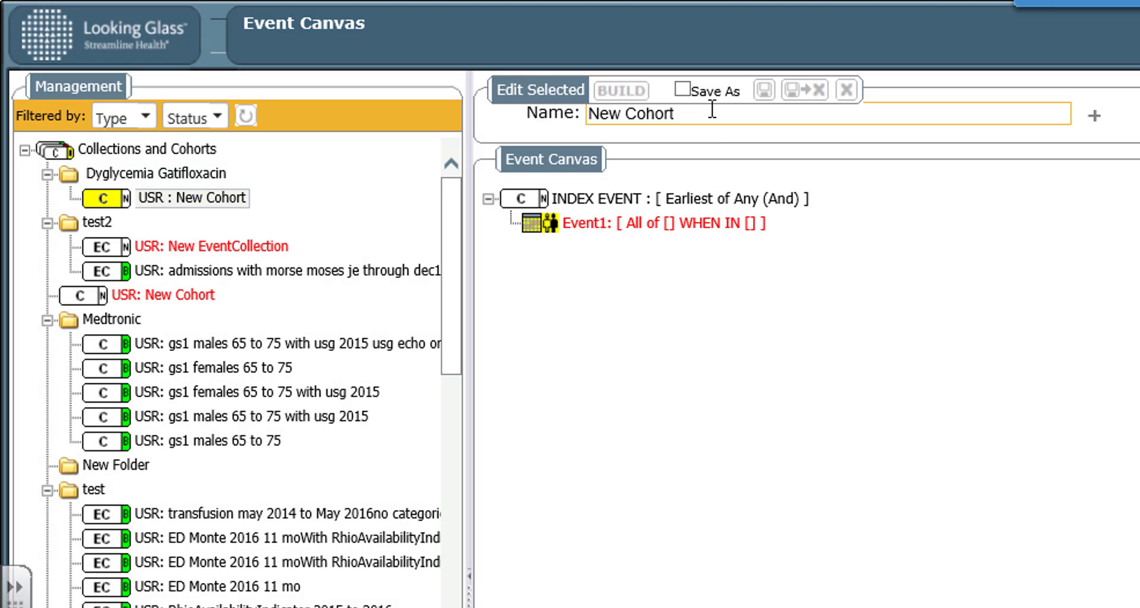
pyautogui.moveTo(712, 108); pyautogui.dragTo(488, 98)
pyautogui.write('Gatifloxacin')
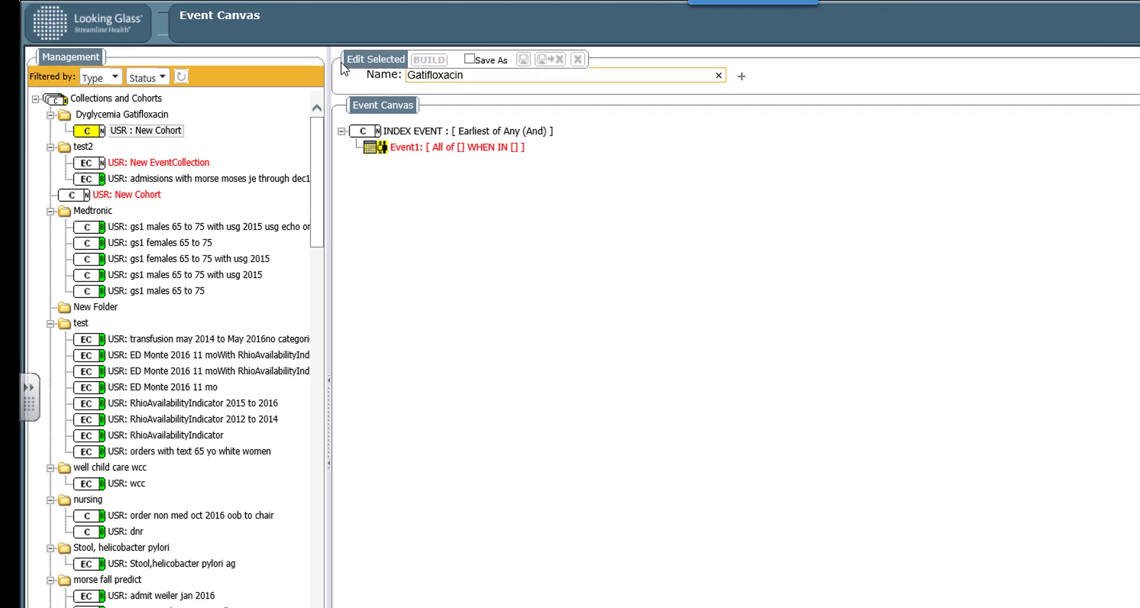
# Step: Name the cohort's index event condition Gatifloxacin and set it to use the Earliest of its events
pyautogui.doubleClick(315, 520)
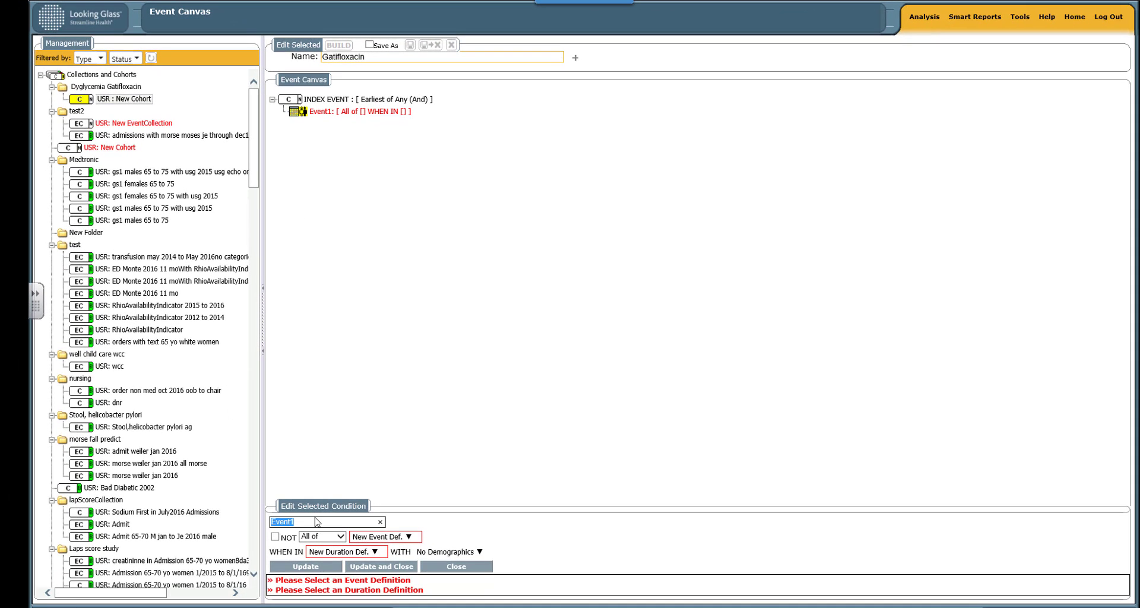
pyautogui.write('Gatifloxacin')
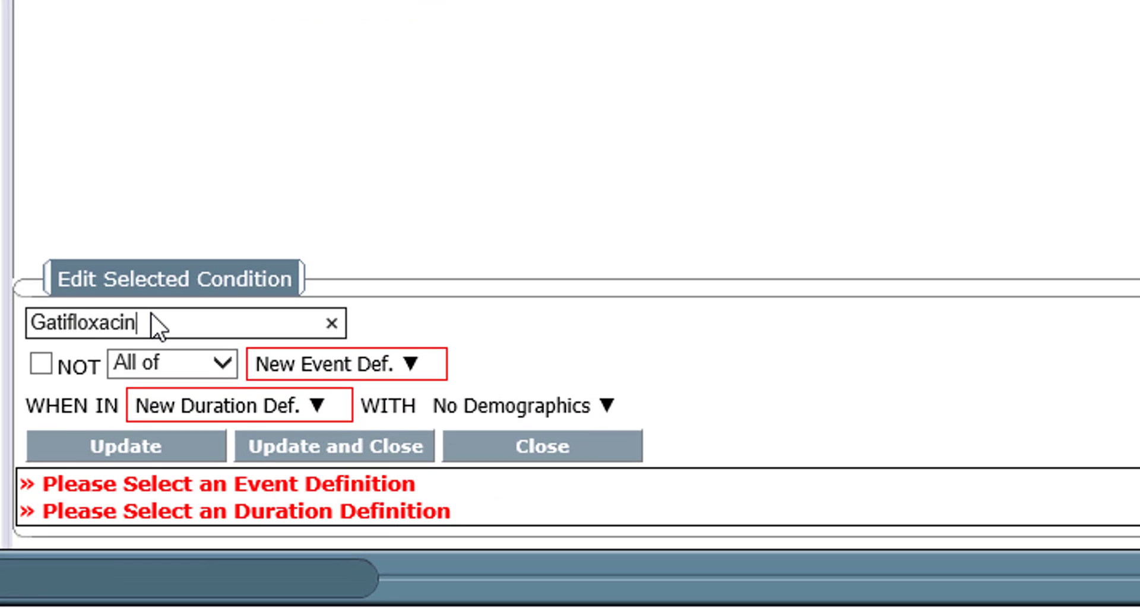
pyautogui.click(218, 373)
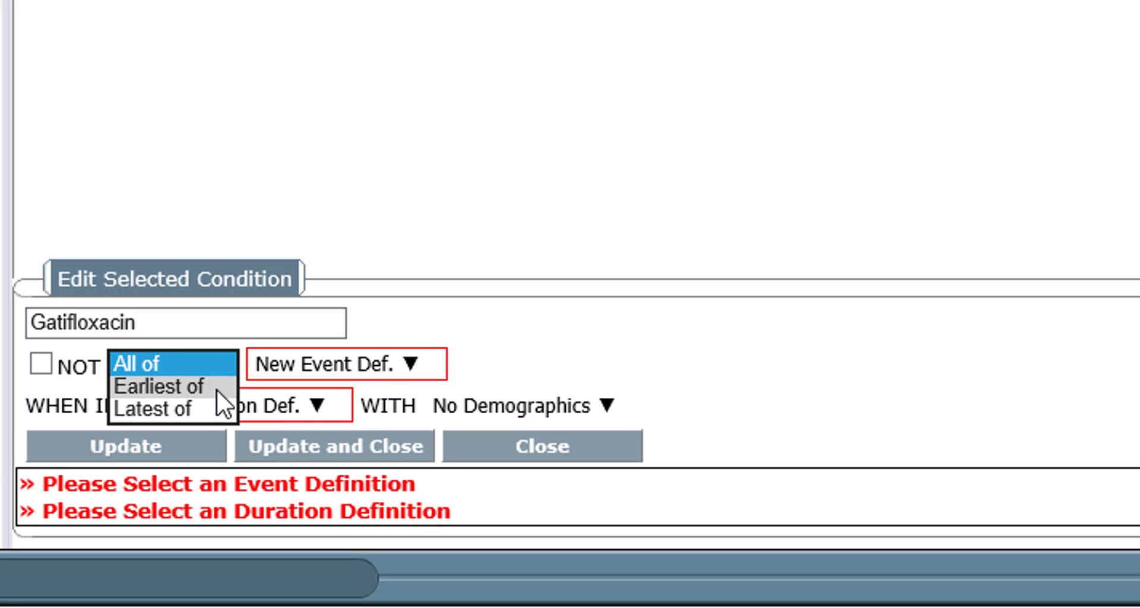
pyautogui.click(216, 389)
# Step: Create a new event definition for the Gatifloxacin condition and name it gatifloxacin Rx
pyautogui.click(399, 363)
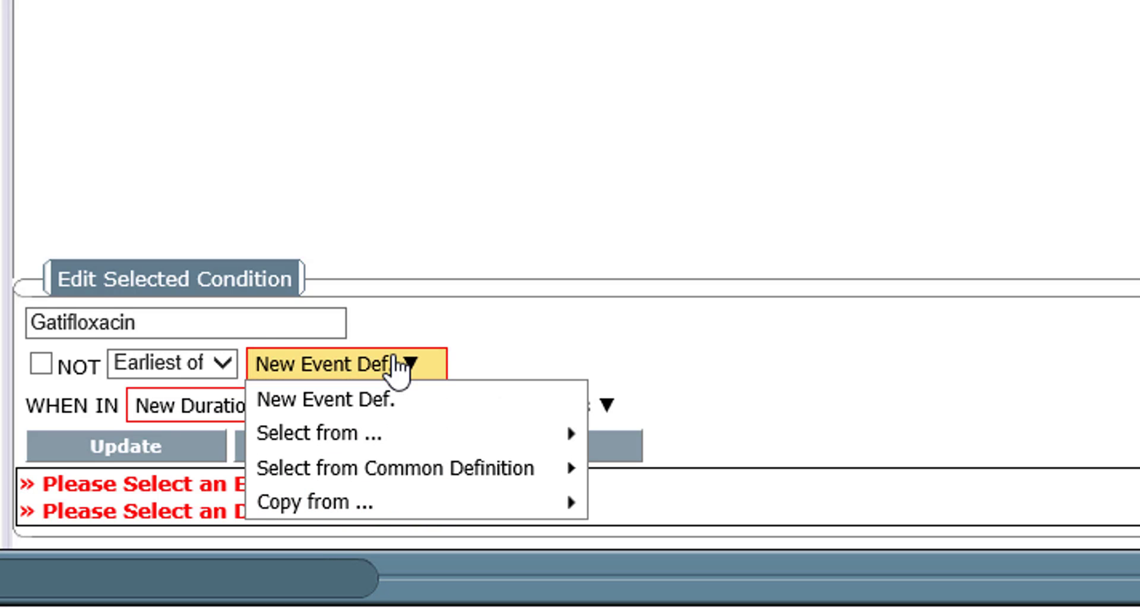
pyautogui.click(387, 399)
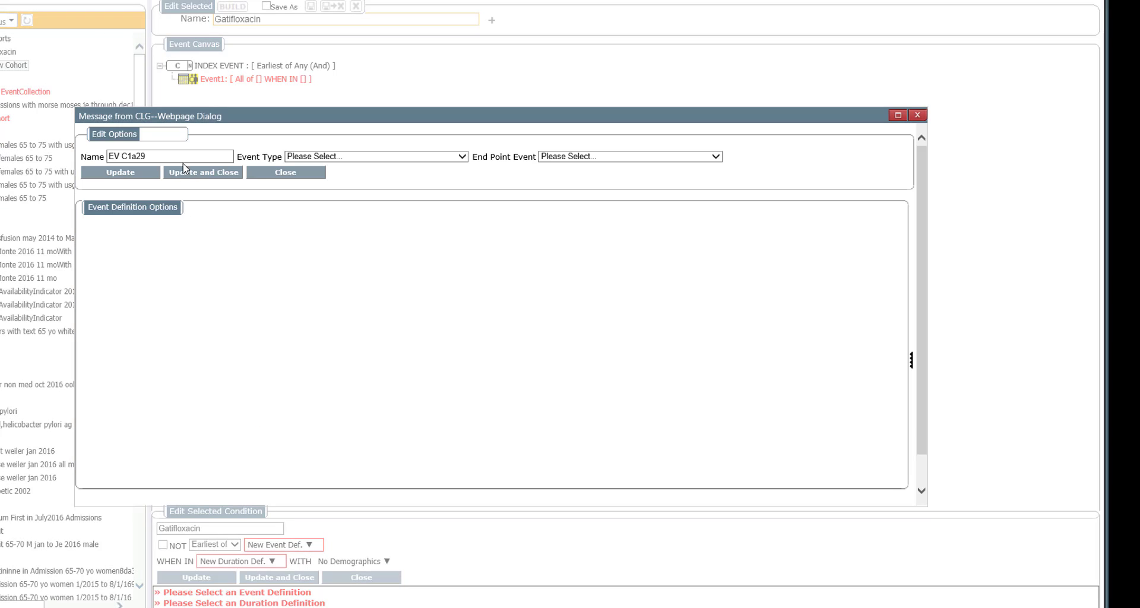
pyautogui.moveTo(176, 158); pyautogui.dragTo(57, 148)
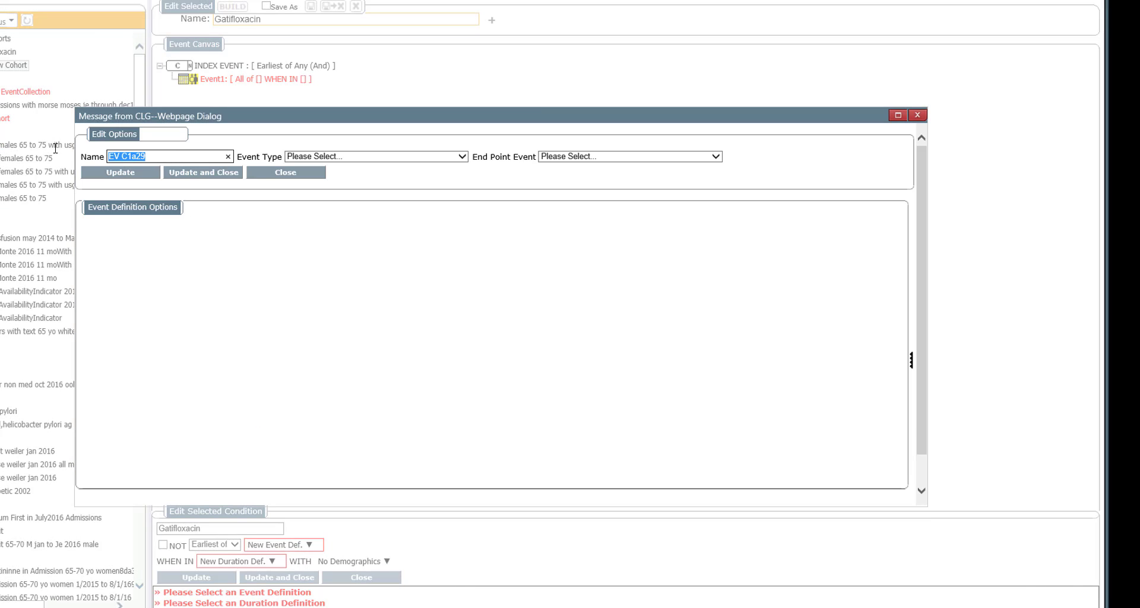
pyautogui.write('gatifloxacin Rx')
# Step: Set the event type of the gatifloxacin Rx definition to Prescription Written Date
pyautogui.click(366, 158)
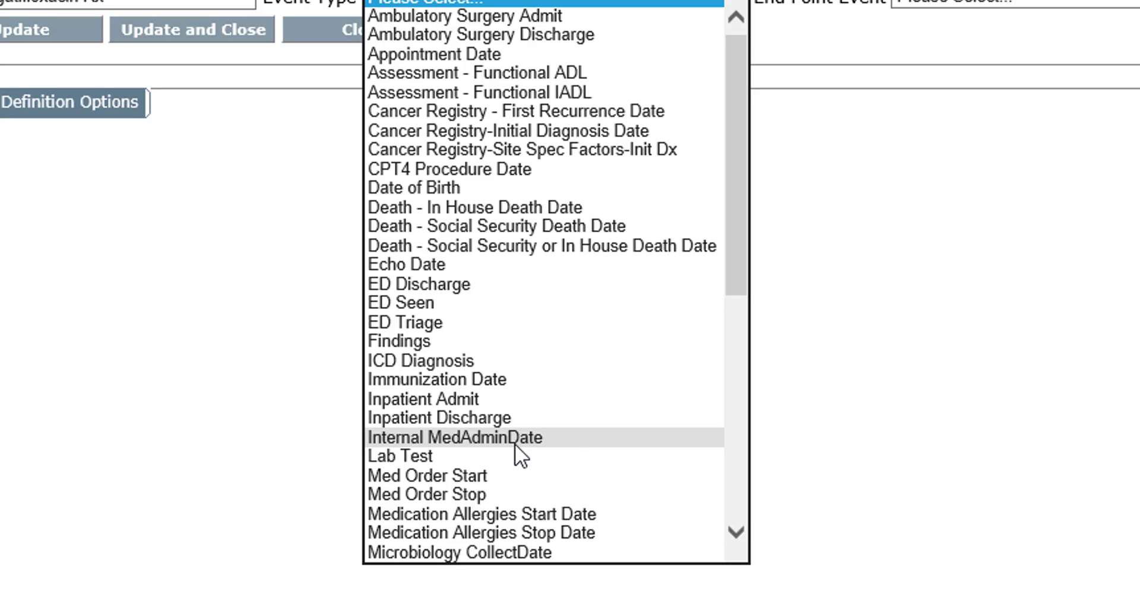
pyautogui.scroll(-3, 515, 443)
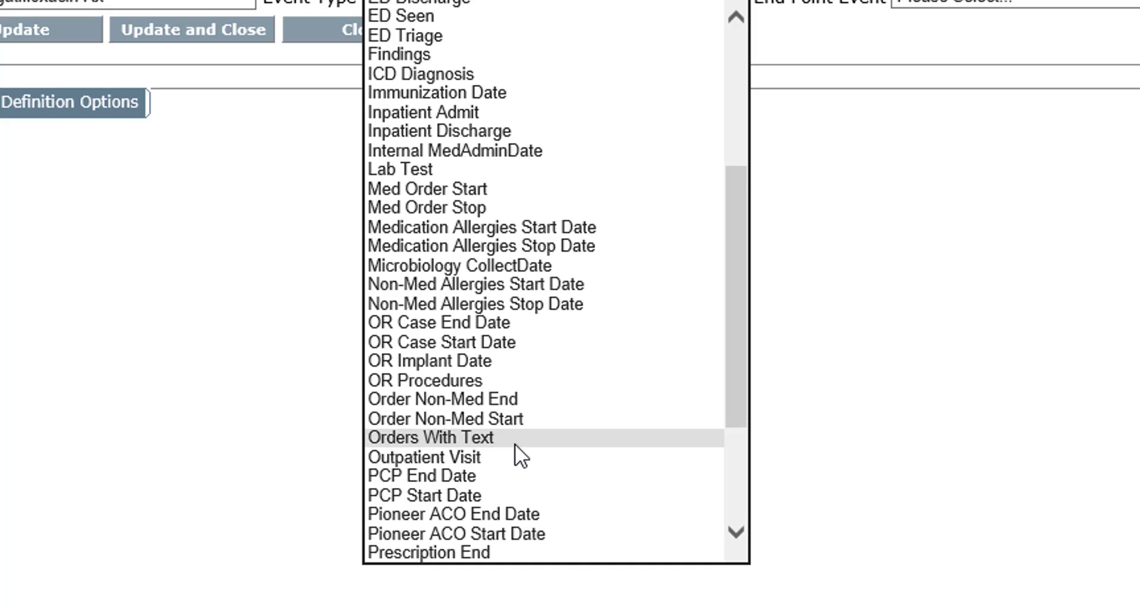
pyautogui.scroll(-2, 515, 443)
pyautogui.scroll(-2, 515, 445)
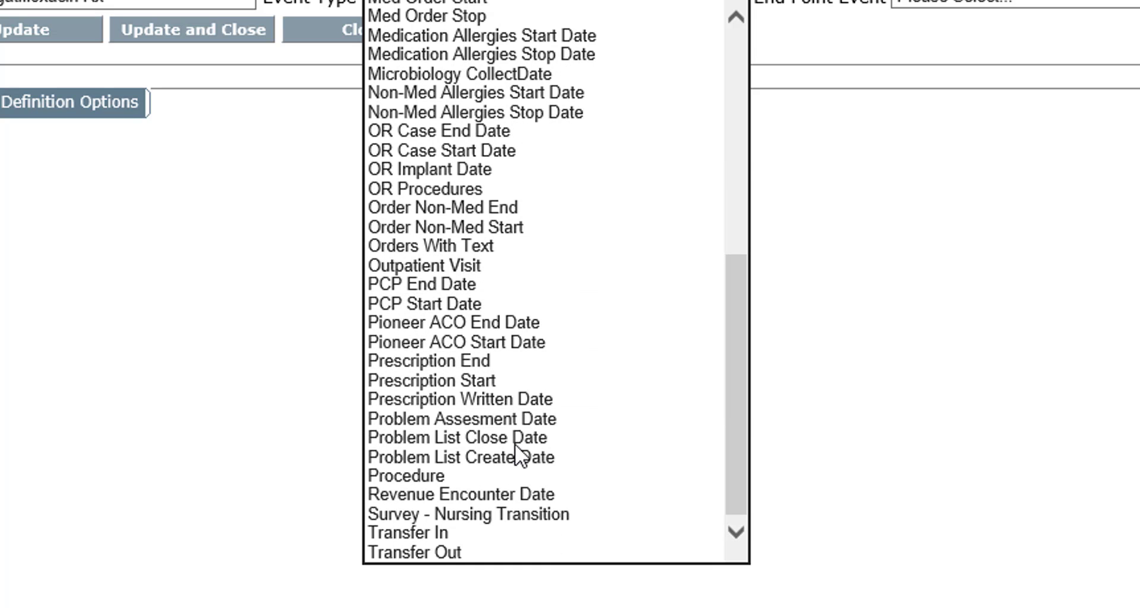
pyautogui.click(564, 404)
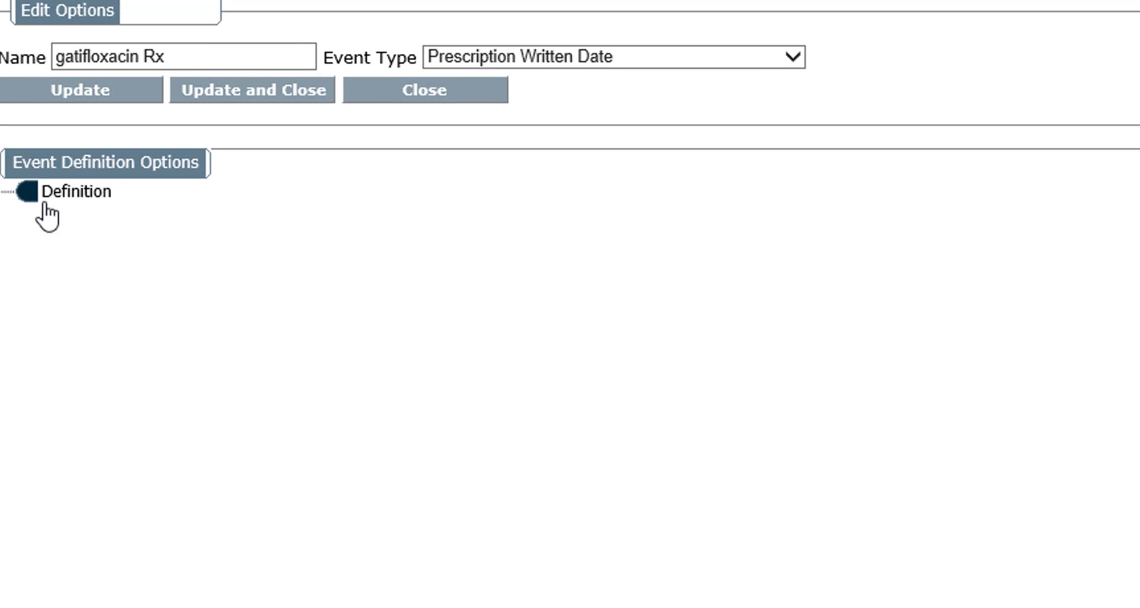
# Step: Add a condition to the gatifloxacin Rx definition requiring Medication Type IN SET gatifloxacin, and save the definition
pyautogui.rightClick(74, 211)
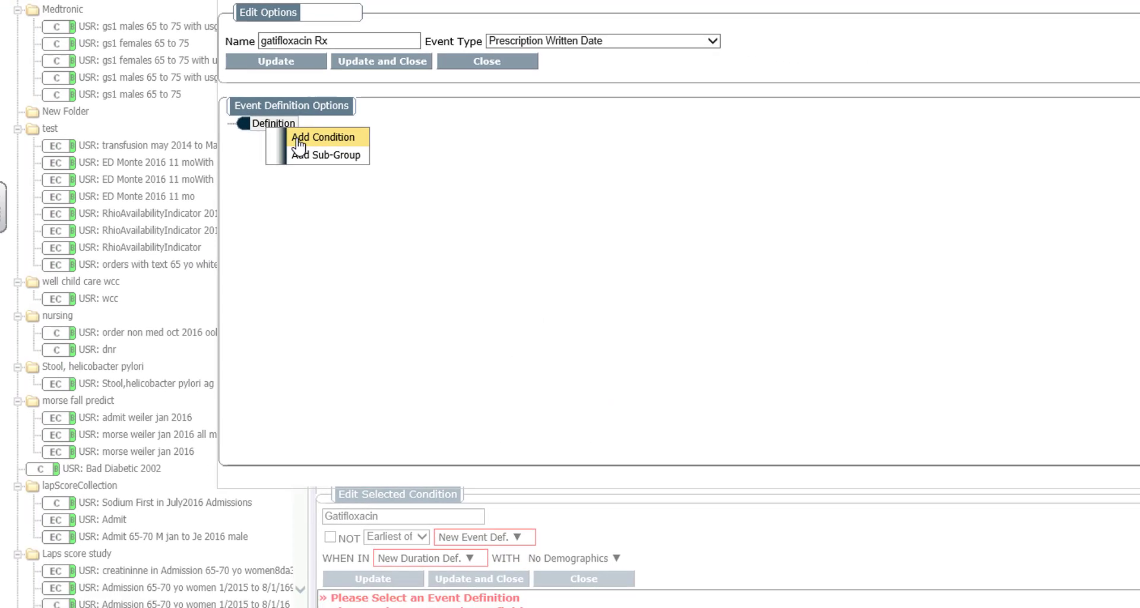
pyautogui.click(124, 231)
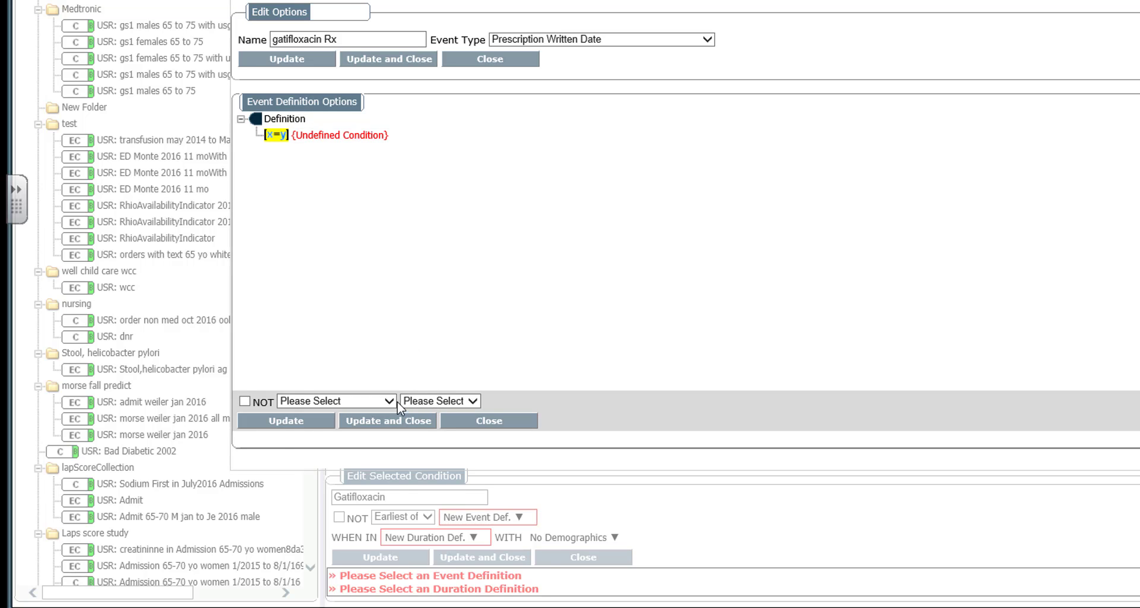
pyautogui.click(387, 399)
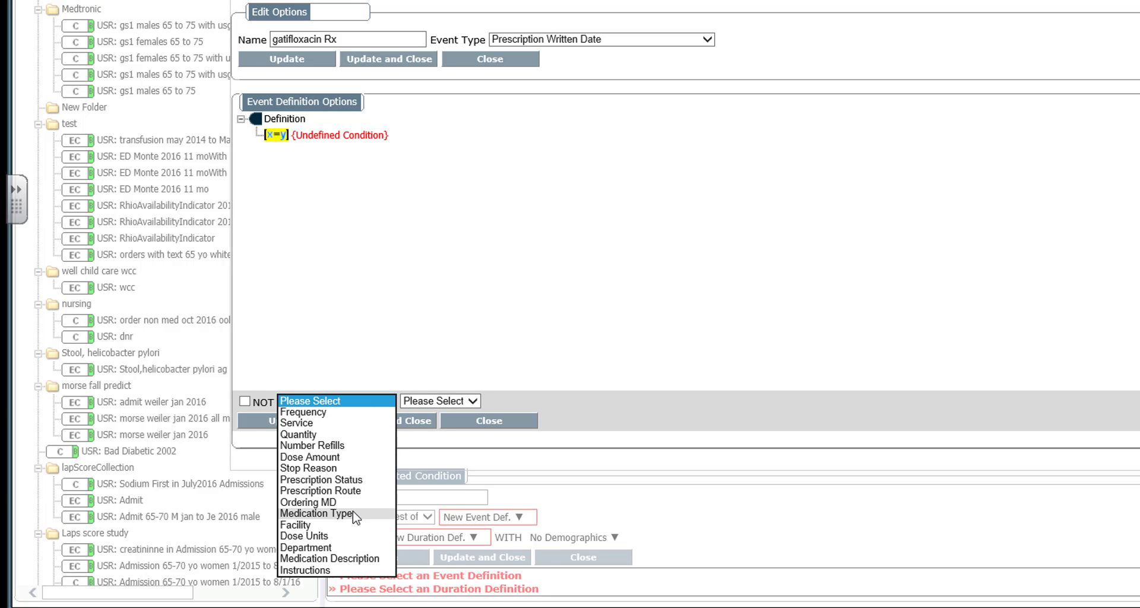
pyautogui.click(353, 513)
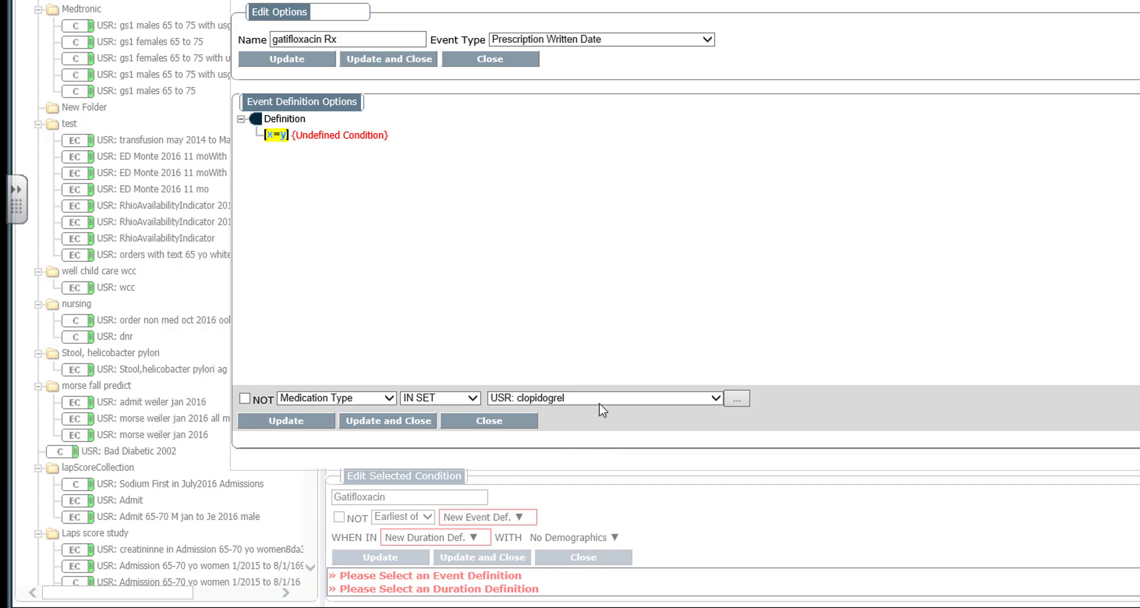
pyautogui.click(600, 403)
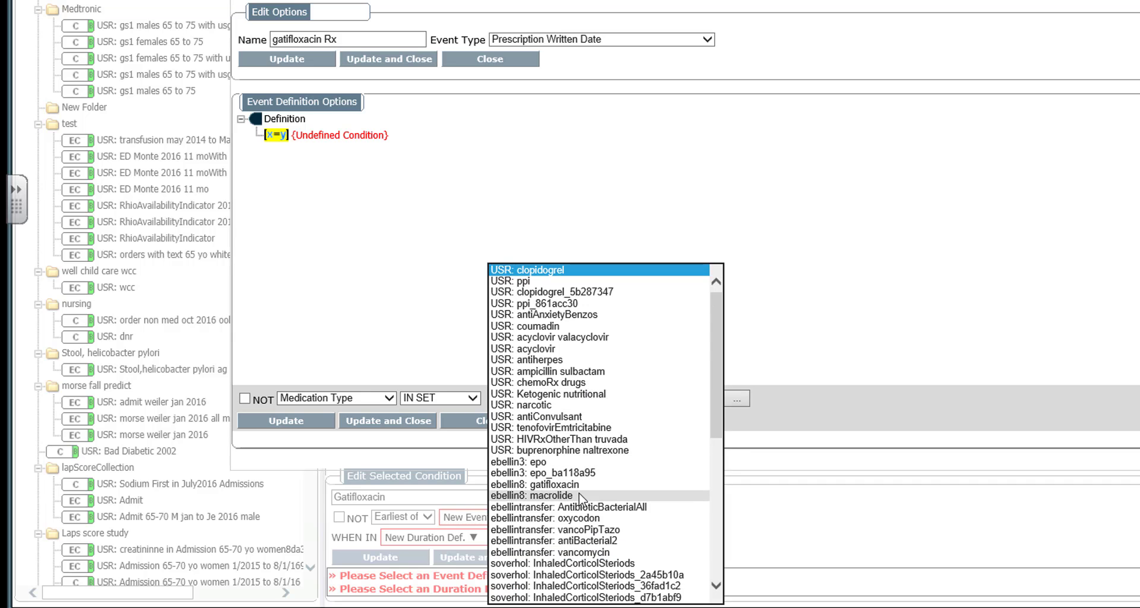
pyautogui.click(552, 485)
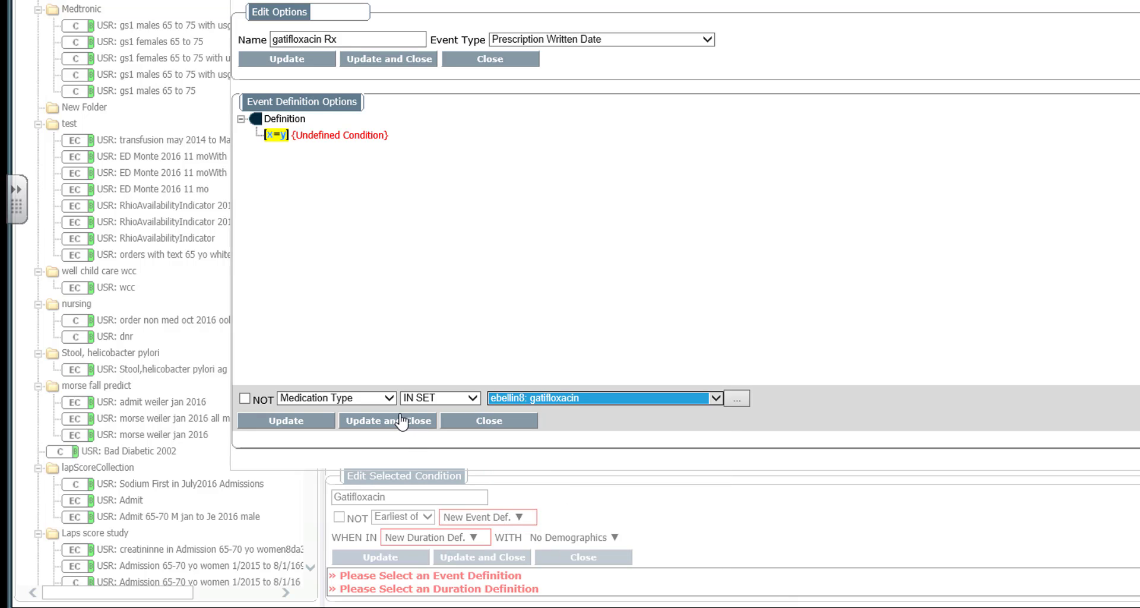
pyautogui.click(408, 61)
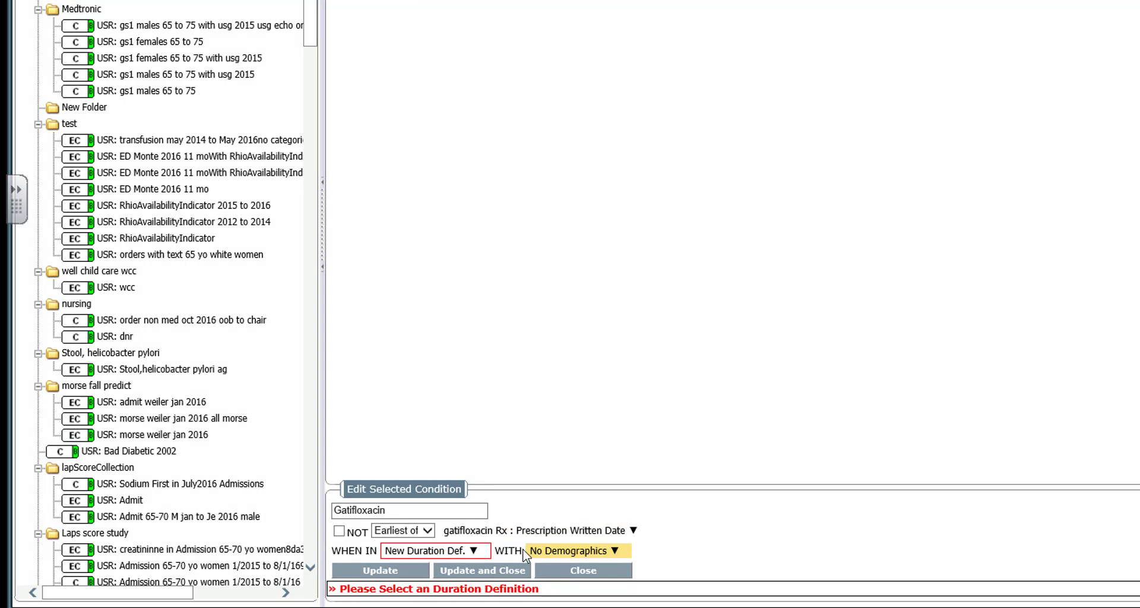
# Step: Create a new duration definition for the Gatifloxacin condition and name it Jan 04 to March 6,06
pyautogui.click(478, 552)
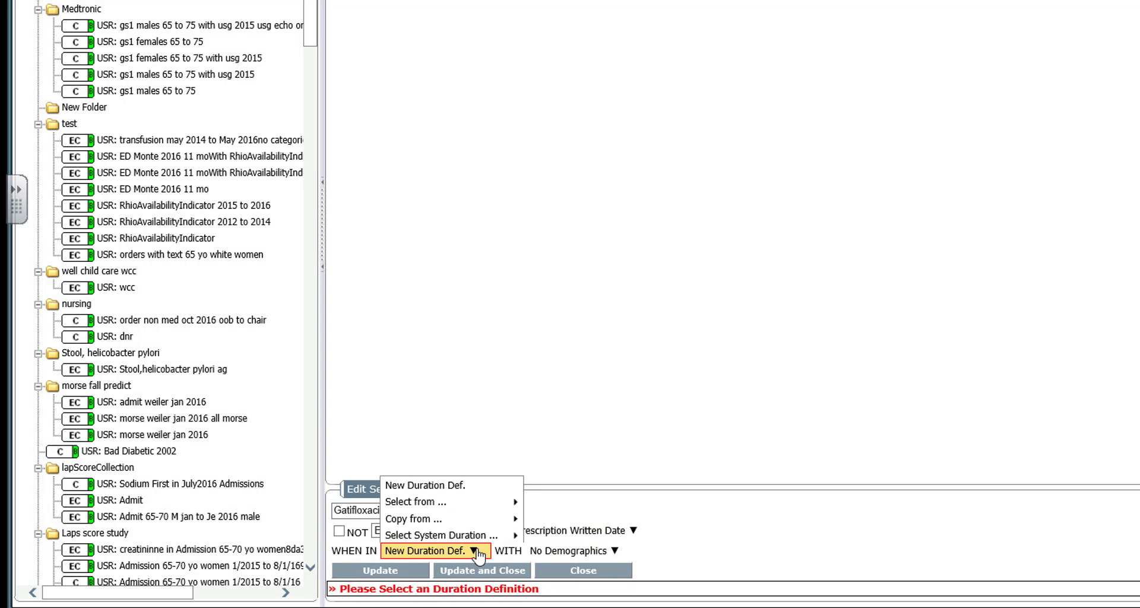
pyautogui.click(472, 485)
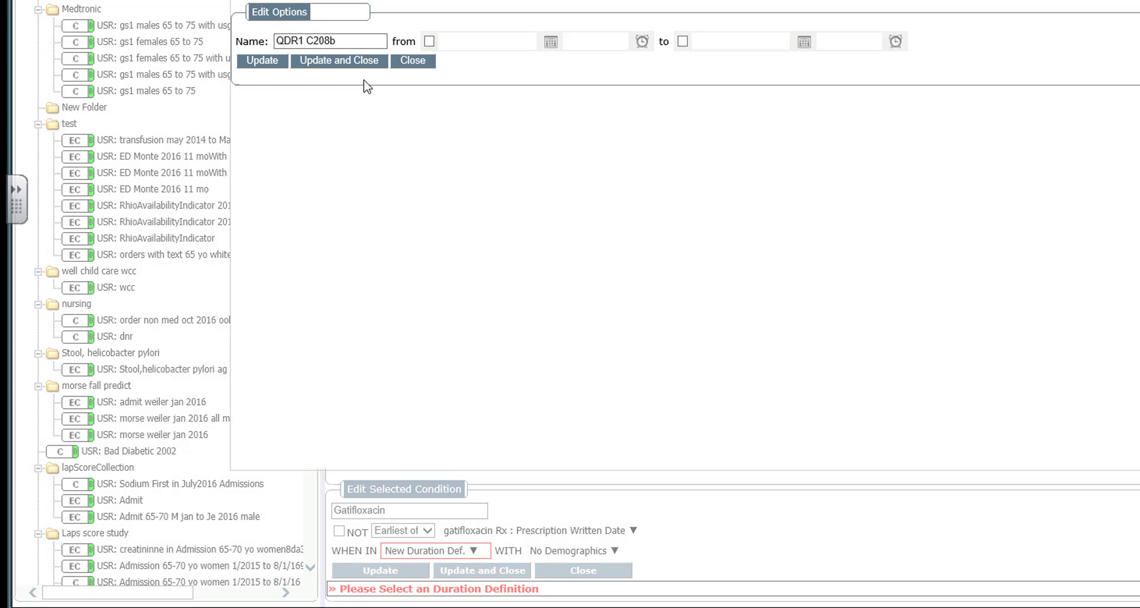
pyautogui.moveTo(362, 42); pyautogui.dragTo(177, 27)
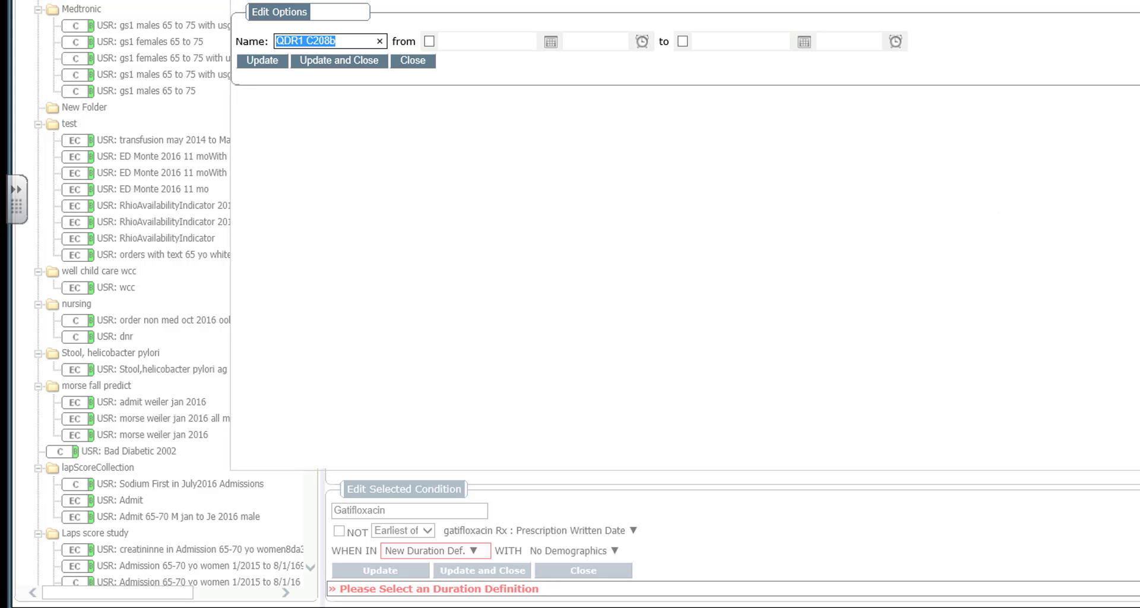
pyautogui.press('BackSpace')
pyautogui.write('Ja')
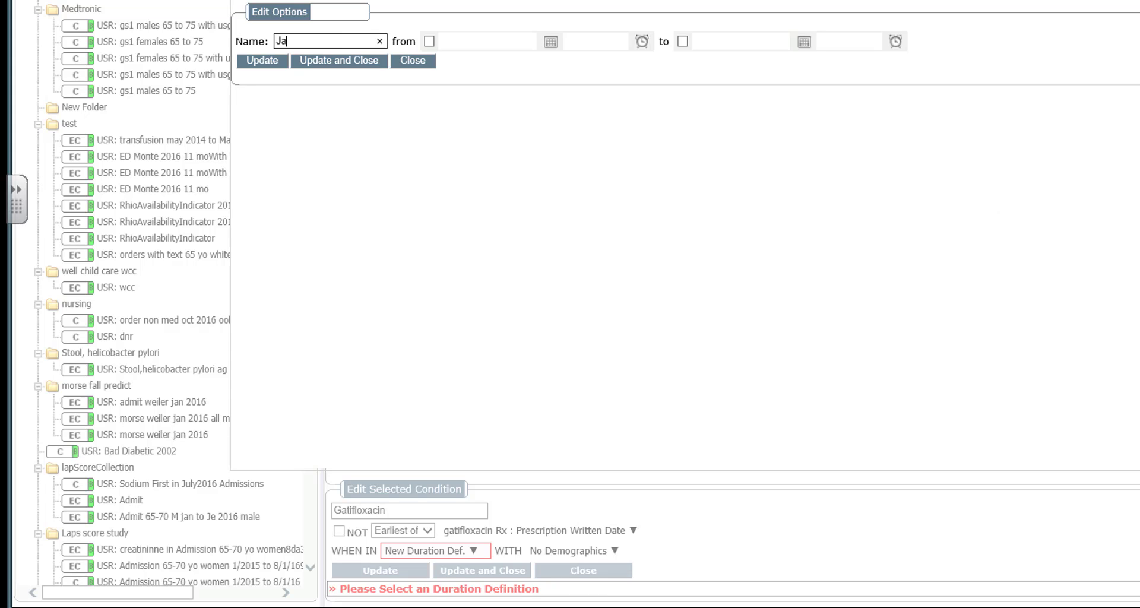
pyautogui.write('n 04 to March 6,06')
# Step: Limit the duration to run from 1/1/04 to 3/6/06 and save the duration definition
pyautogui.click(429, 42)
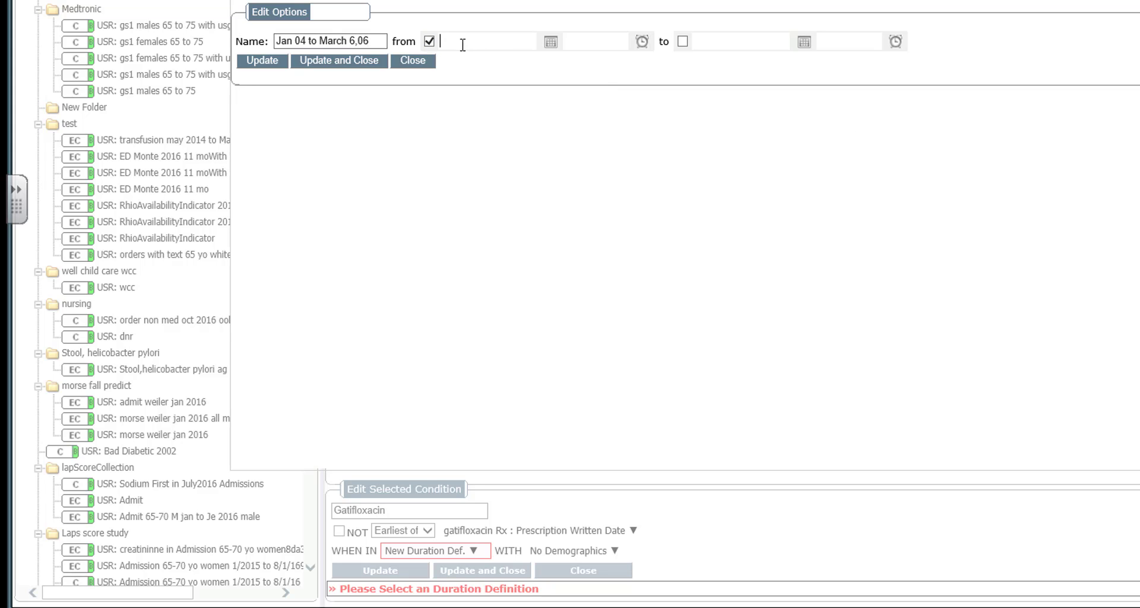
pyautogui.write('1/1/04')
pyautogui.click(720, 44)
pyautogui.write('3/6/06')
pyautogui.click(346, 62)
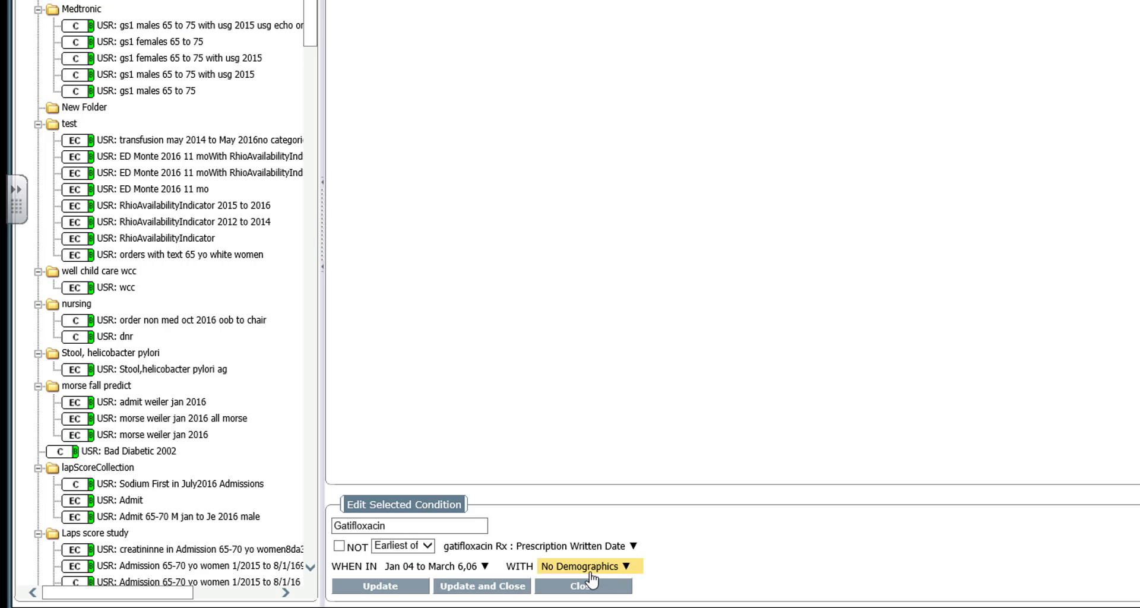
# Step: Create a new demographics definition for the Gatifloxacin condition and name it Age gt 65
pyautogui.click(591, 568)
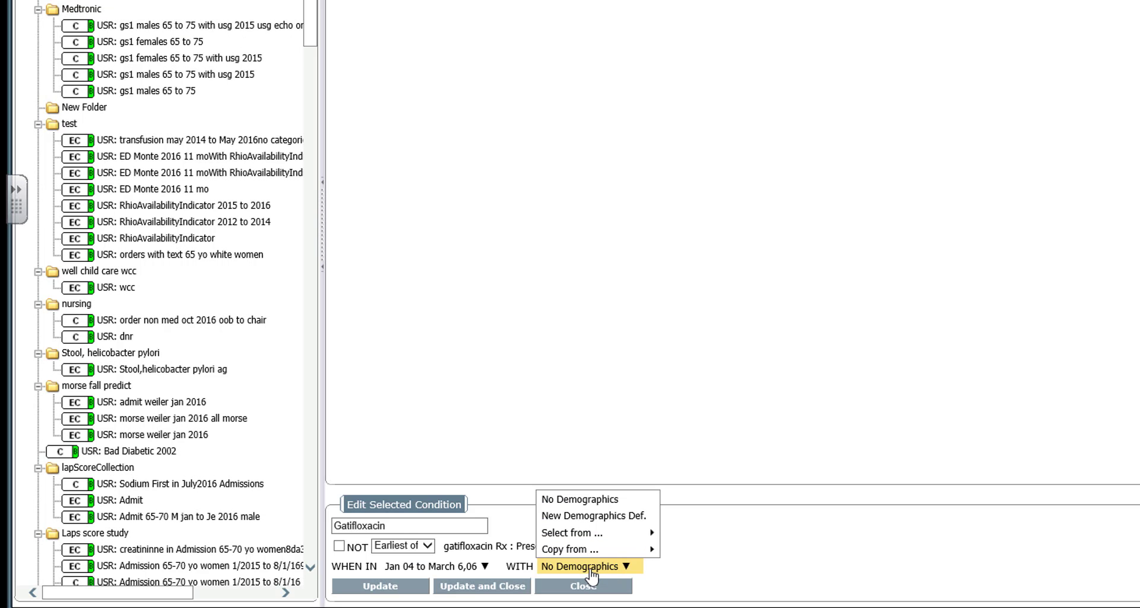
pyautogui.click(591, 517)
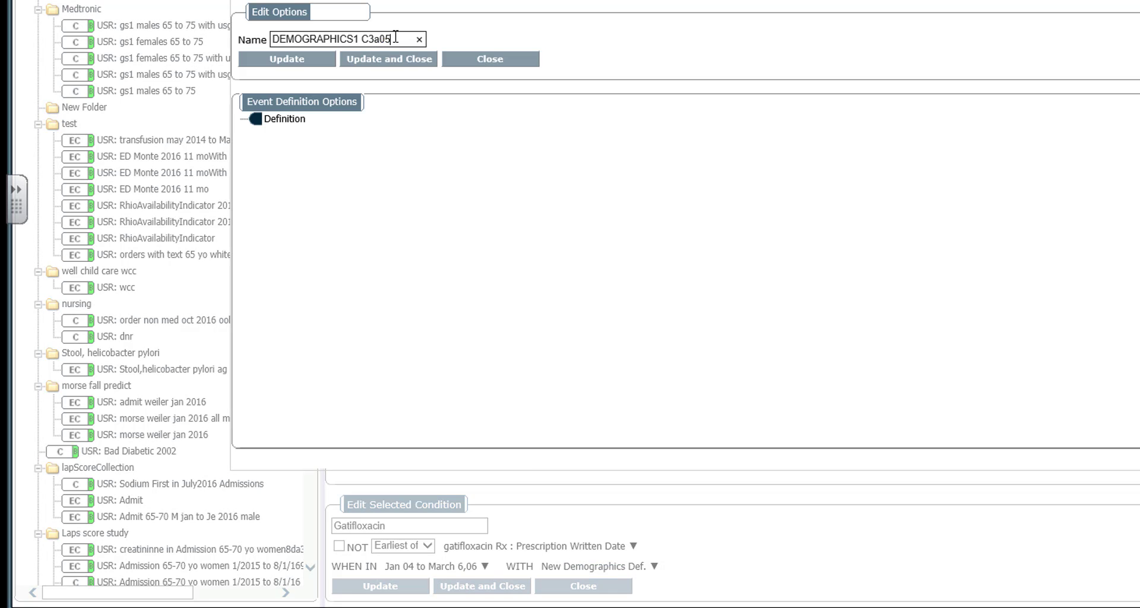
pyautogui.write('Age gt 65')
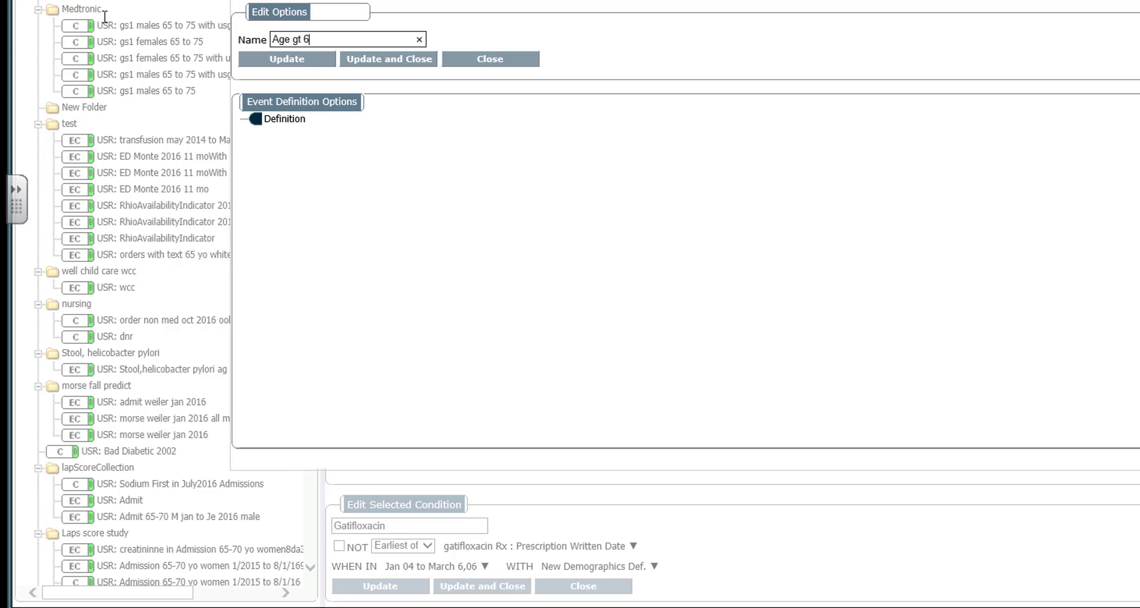
# Step: Add an Age > 65 condition to the demographics definition and save the definition
pyautogui.click(269, 120)
pyautogui.rightClick(270, 123)
pyautogui.click(302, 130)
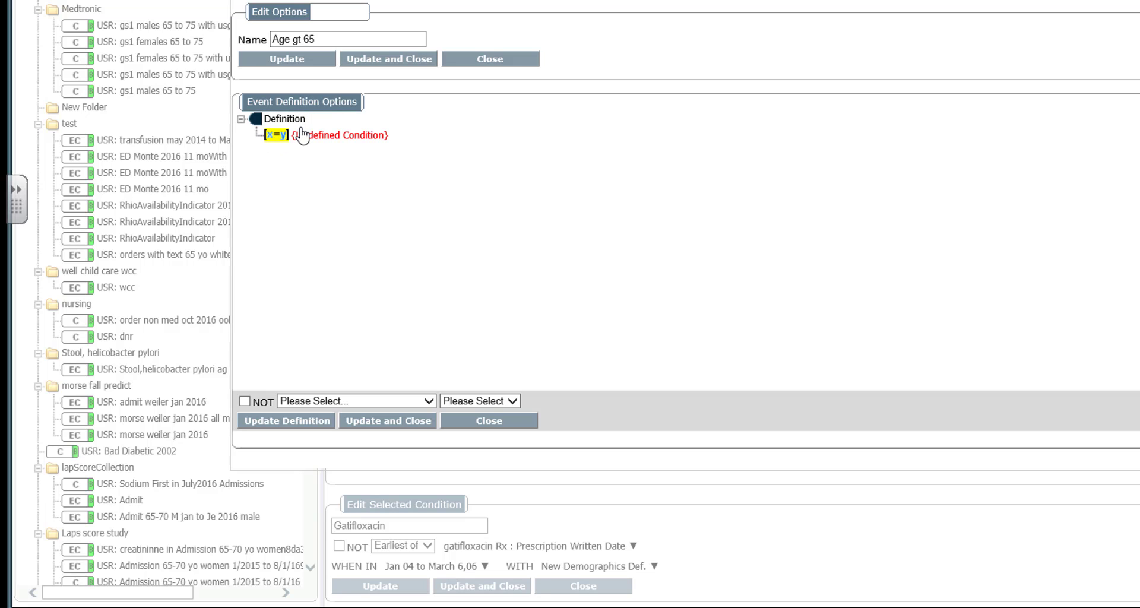
pyautogui.click(404, 400)
pyautogui.click(394, 412)
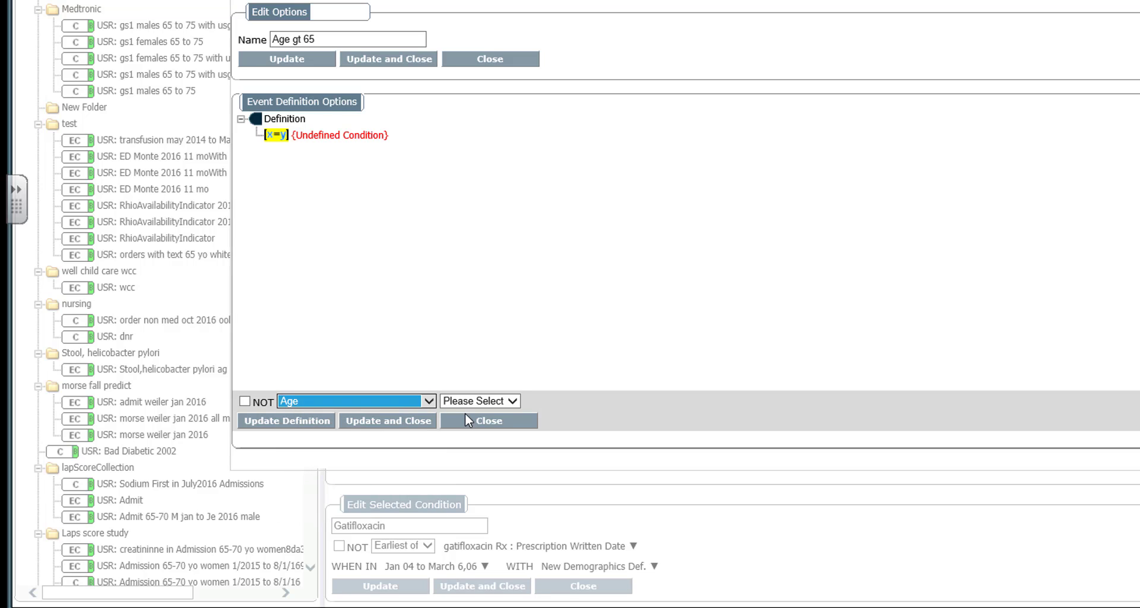
pyautogui.click(497, 406)
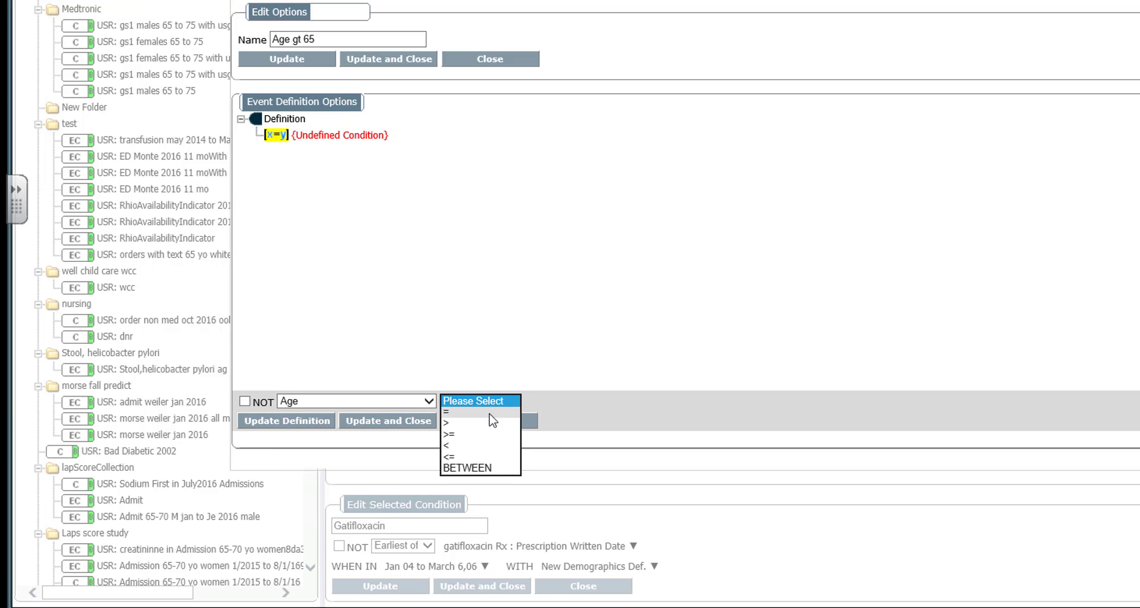
pyautogui.click(516, 427)
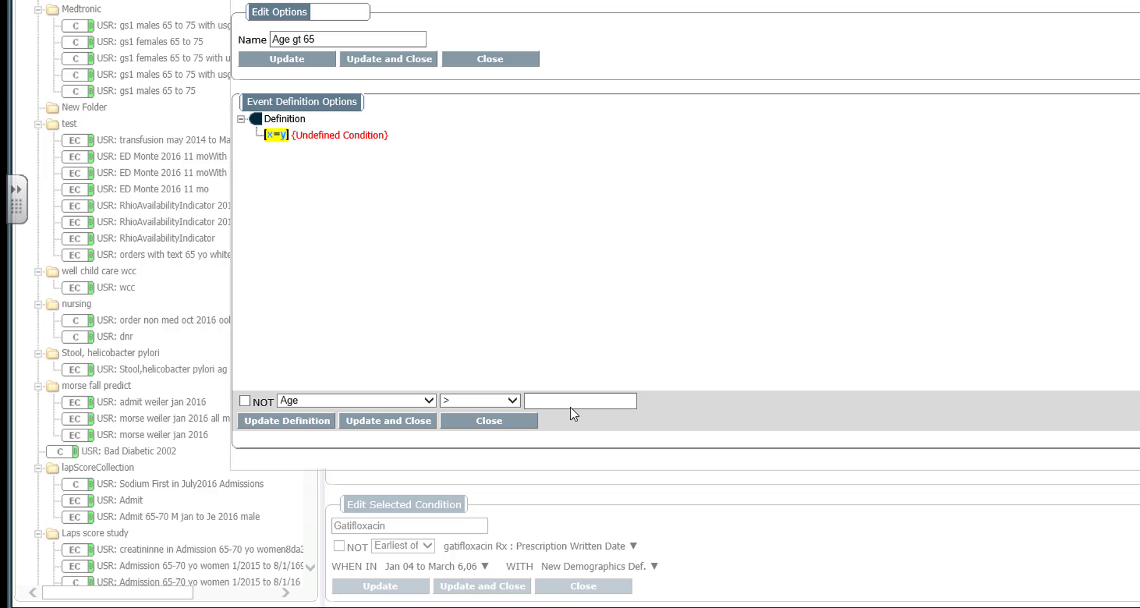
pyautogui.click(571, 407)
pyautogui.write('65')
pyautogui.click(411, 427)
pyautogui.click(382, 61)
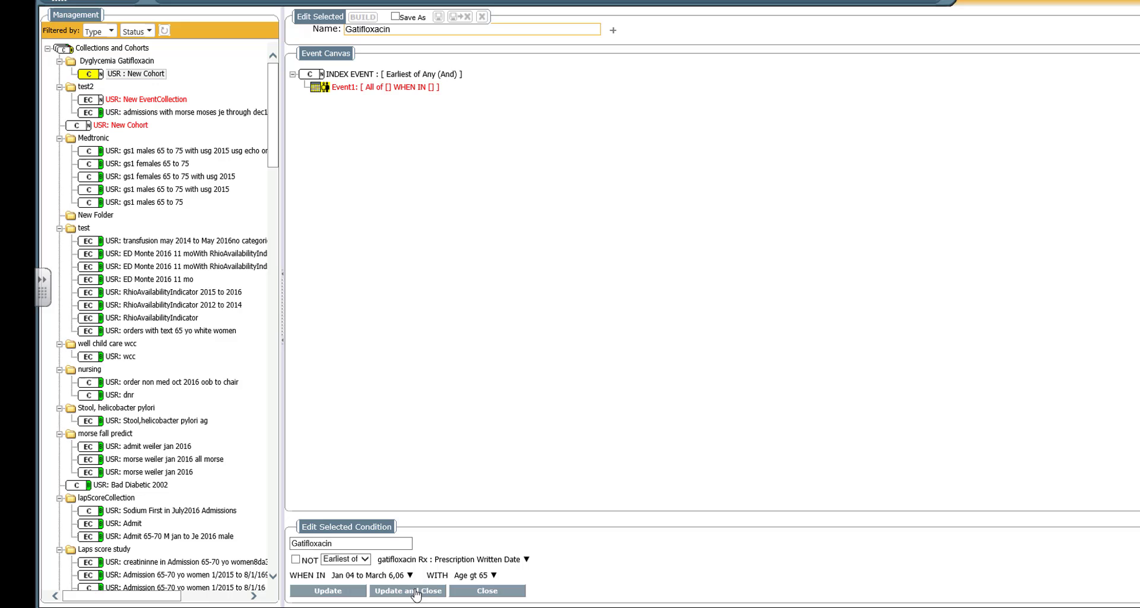
# Step: Save the completed Gatifloxacin index event condition and build the cohort
pyautogui.click(415, 591)
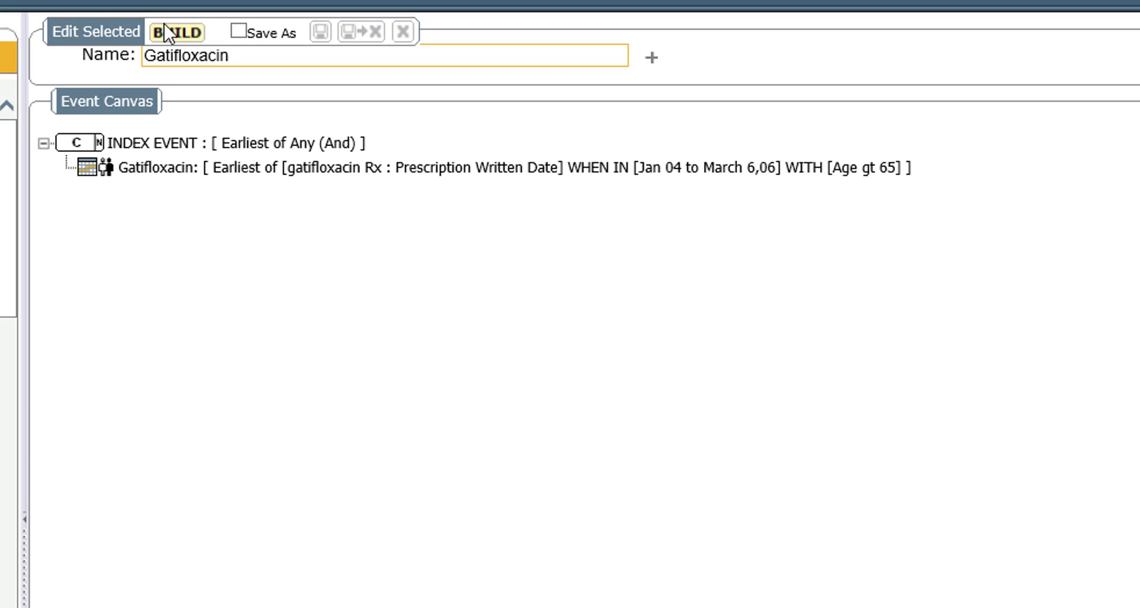
pyautogui.click(168, 33)
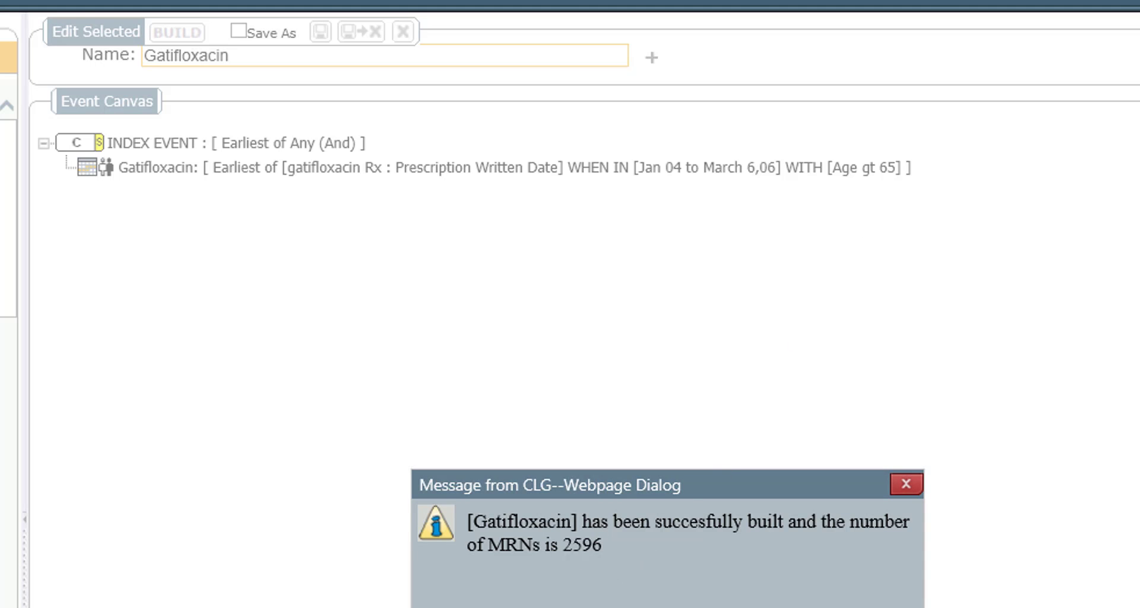
pyautogui.press('Return')
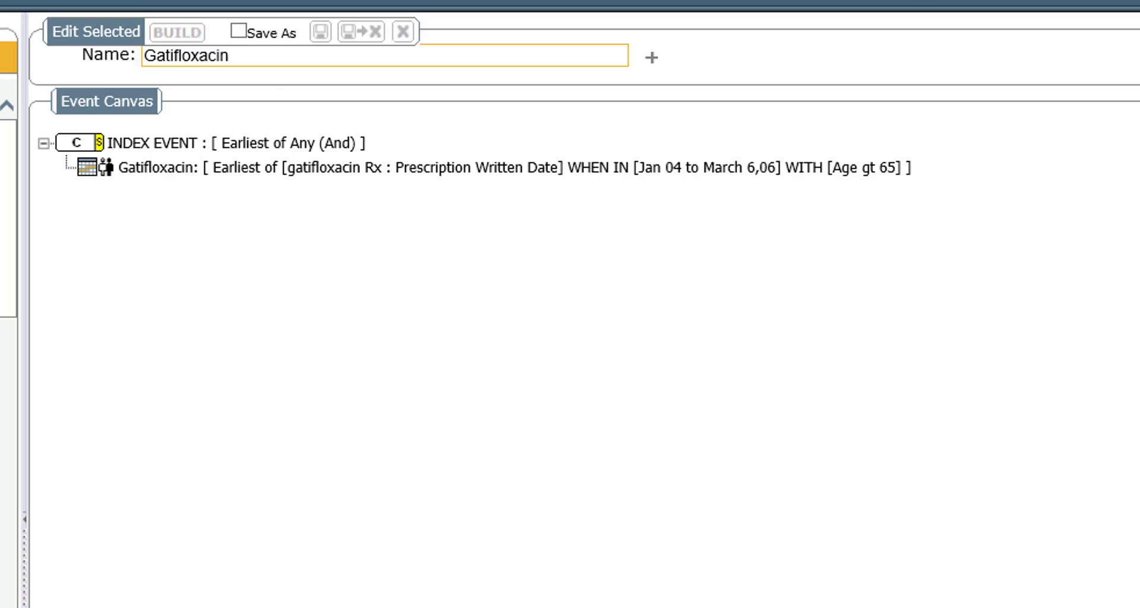
# Step: Set the Gatifloxacin cohort to be saved as a copy and name the copy Macrolide
pyautogui.click(239, 30)
pyautogui.moveTo(241, 56); pyautogui.dragTo(119, 51)
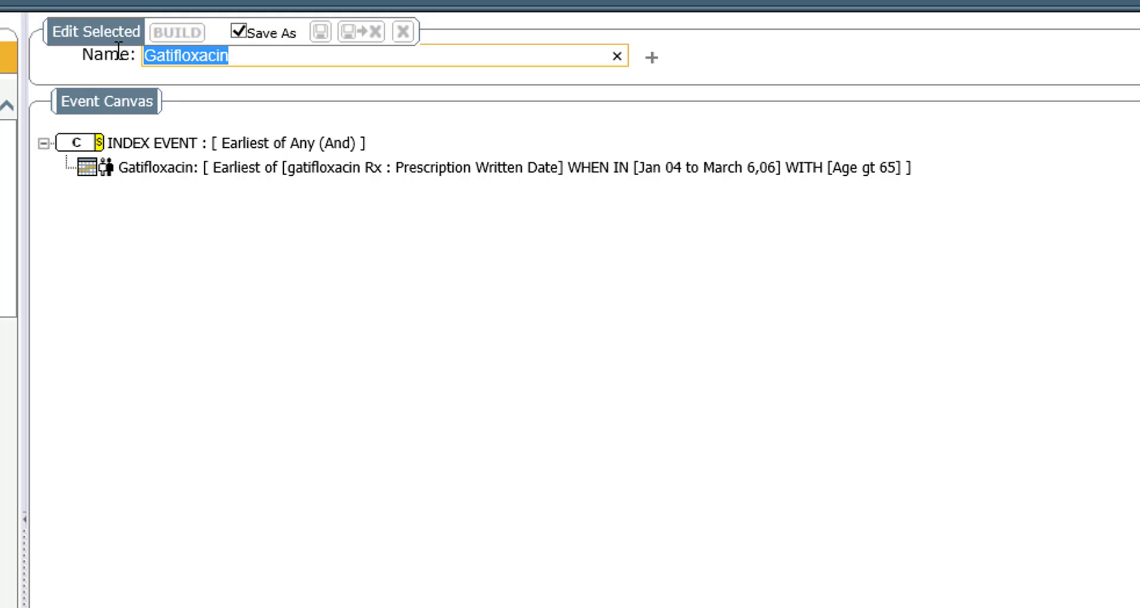
pyautogui.write('Macrolide')
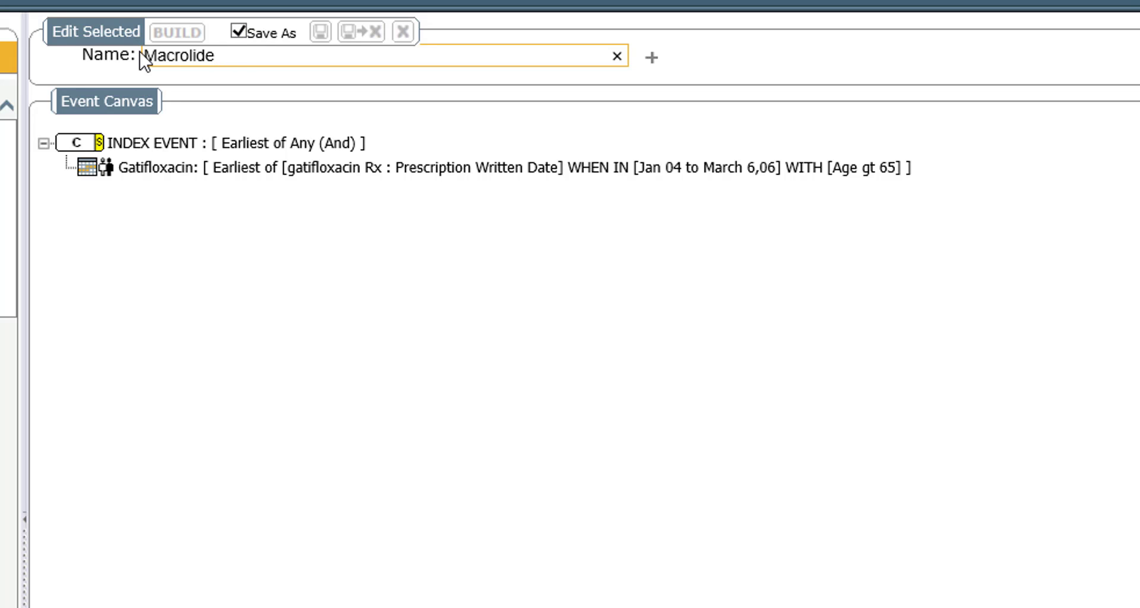
# Step: Open the copied cohort's index event condition for editing and rename it Macrolide
pyautogui.click(360, 171)
pyautogui.rightClick(361, 171)
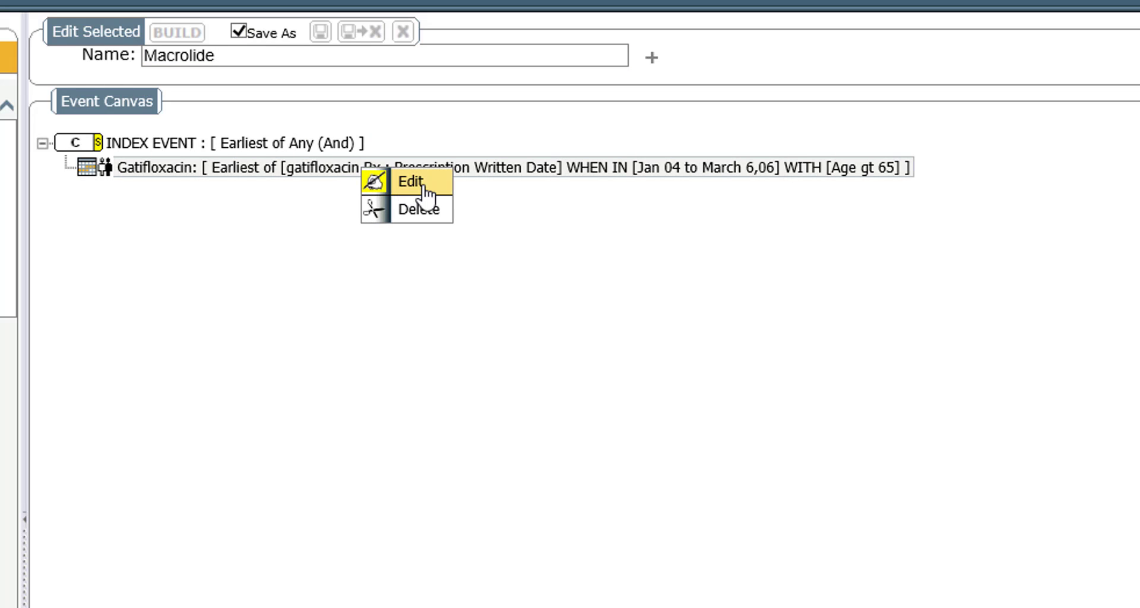
pyautogui.click(425, 193)
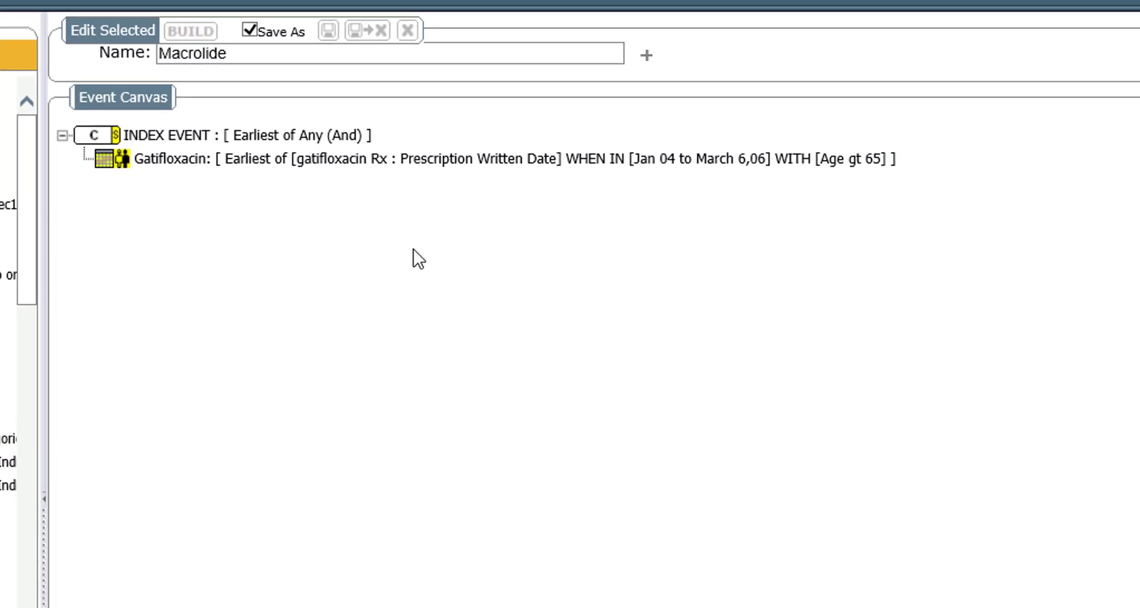
pyautogui.hotkey('ctrl', 'a')
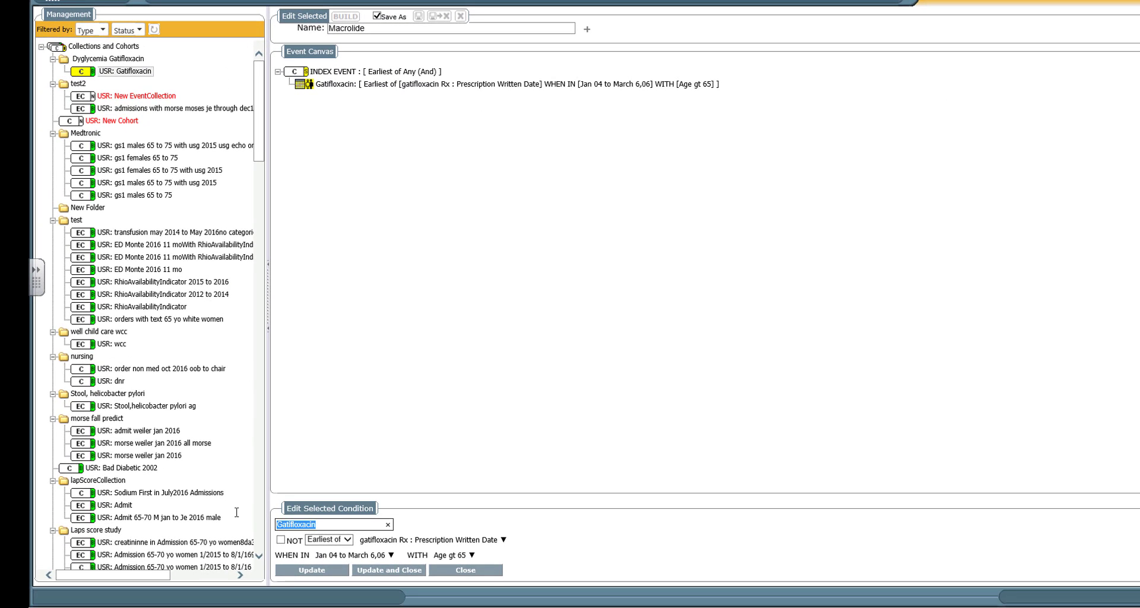
pyautogui.write('Macrolide')
# Step: Modify the Macrolide condition's event definition, renaming it macrolide Rx
pyautogui.click(447, 541)
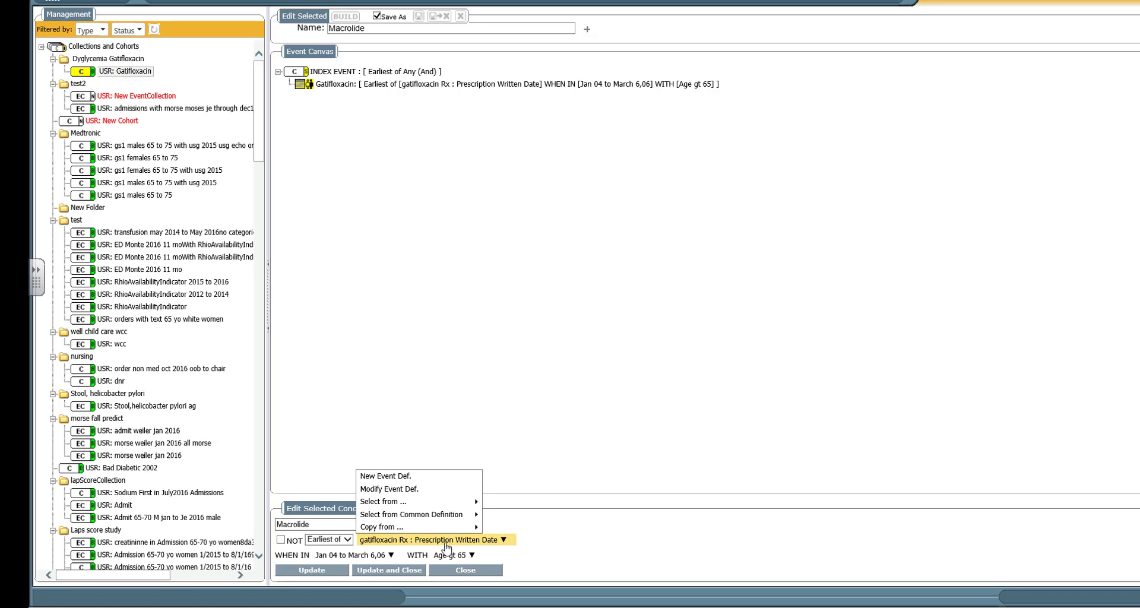
pyautogui.click(445, 491)
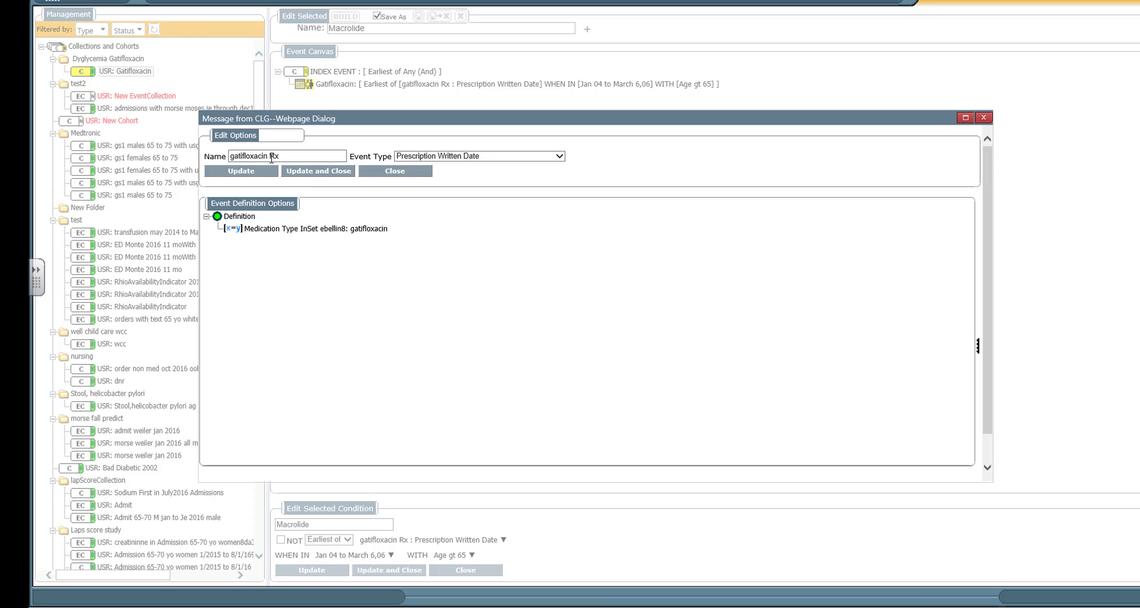
pyautogui.moveTo(271, 158); pyautogui.dragTo(208, 155)
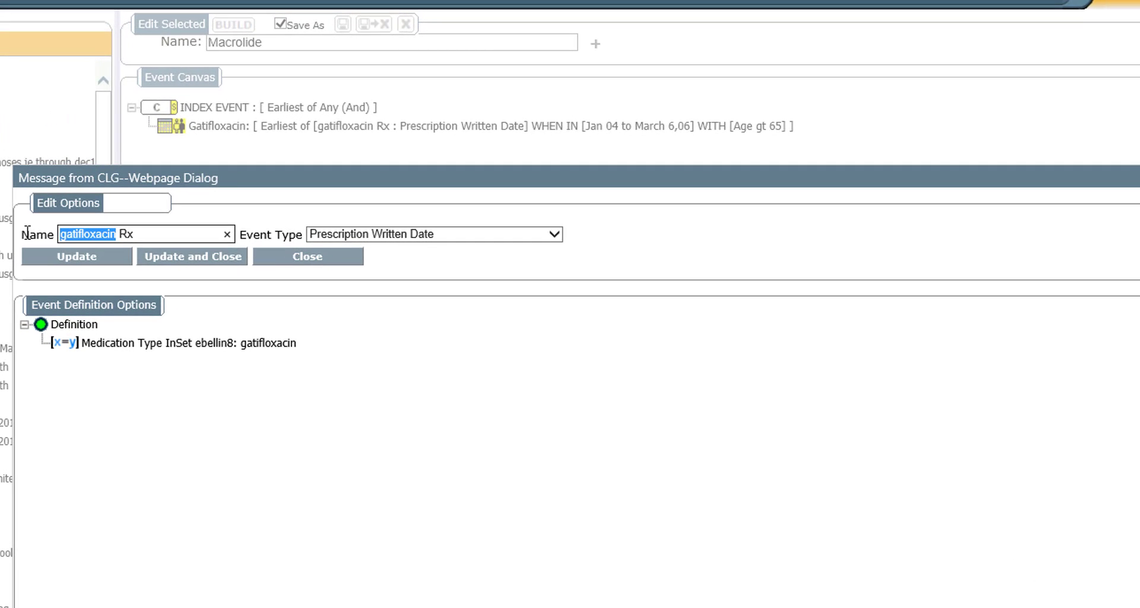
pyautogui.write('macrolide')
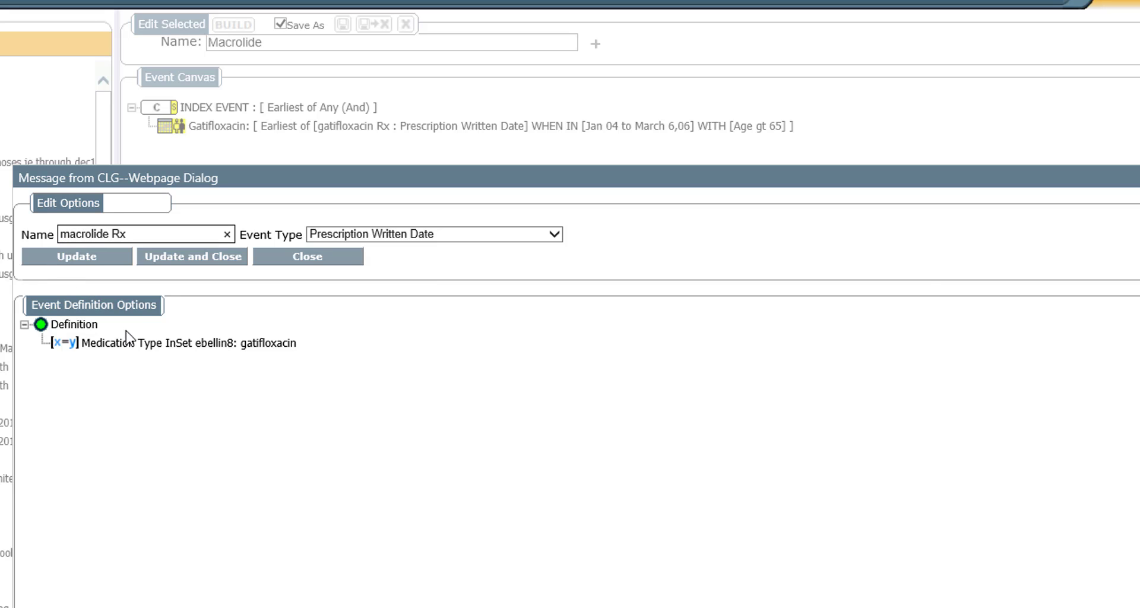
# Step: Change the macrolide Rx definition's medication type set from gatifloxacin to macrolide, save the definition, and build the Macrolide cohort
pyautogui.rightClick(183, 344)
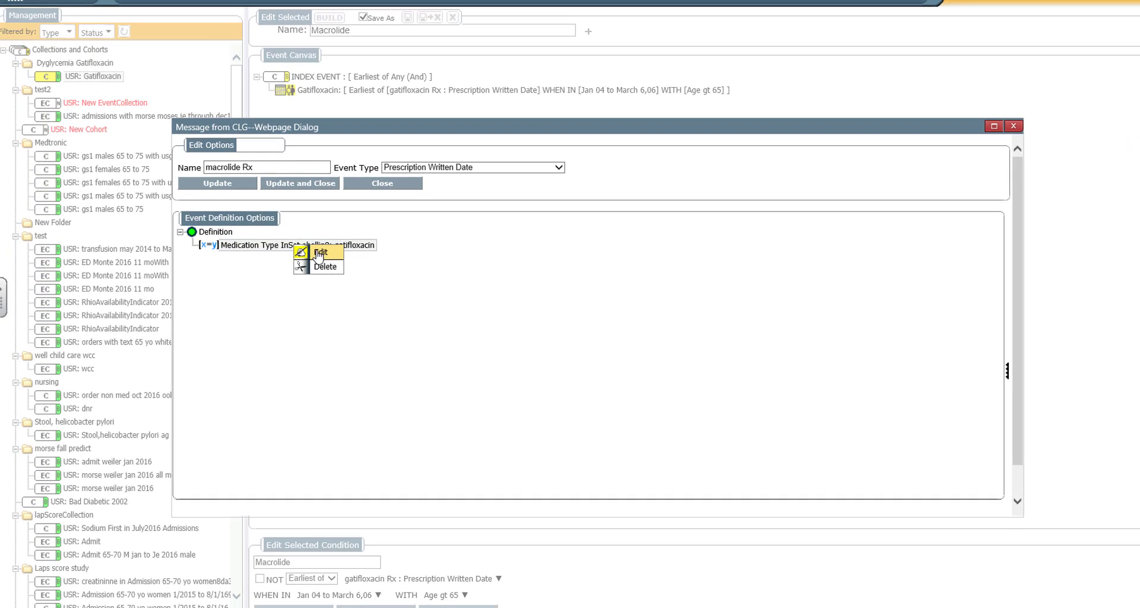
pyautogui.click(319, 252)
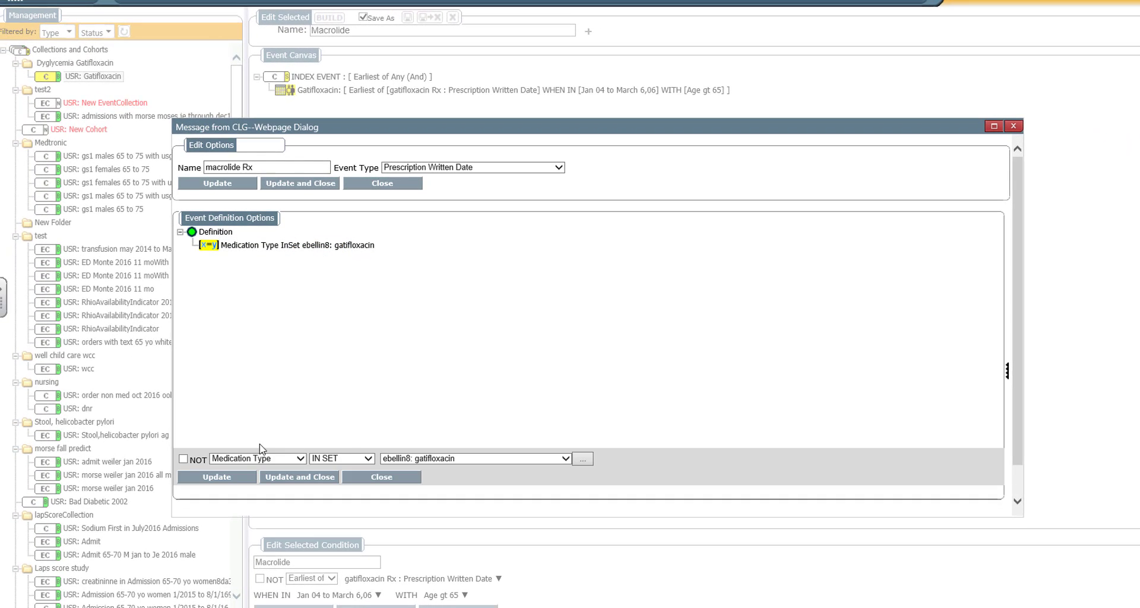
pyautogui.click(446, 461)
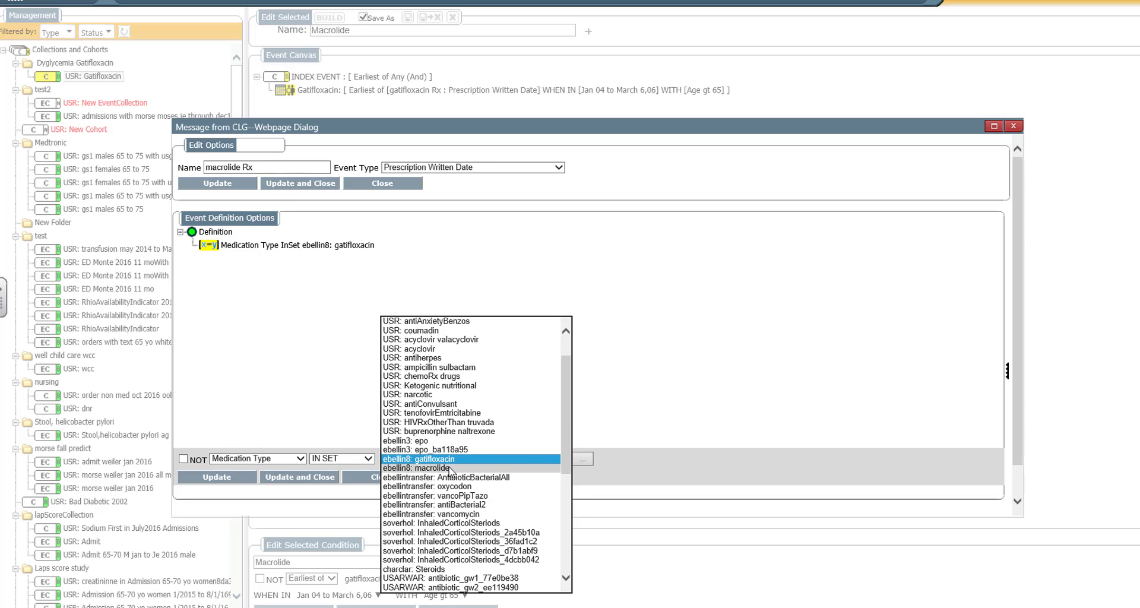
pyautogui.click(450, 468)
pyautogui.click(291, 478)
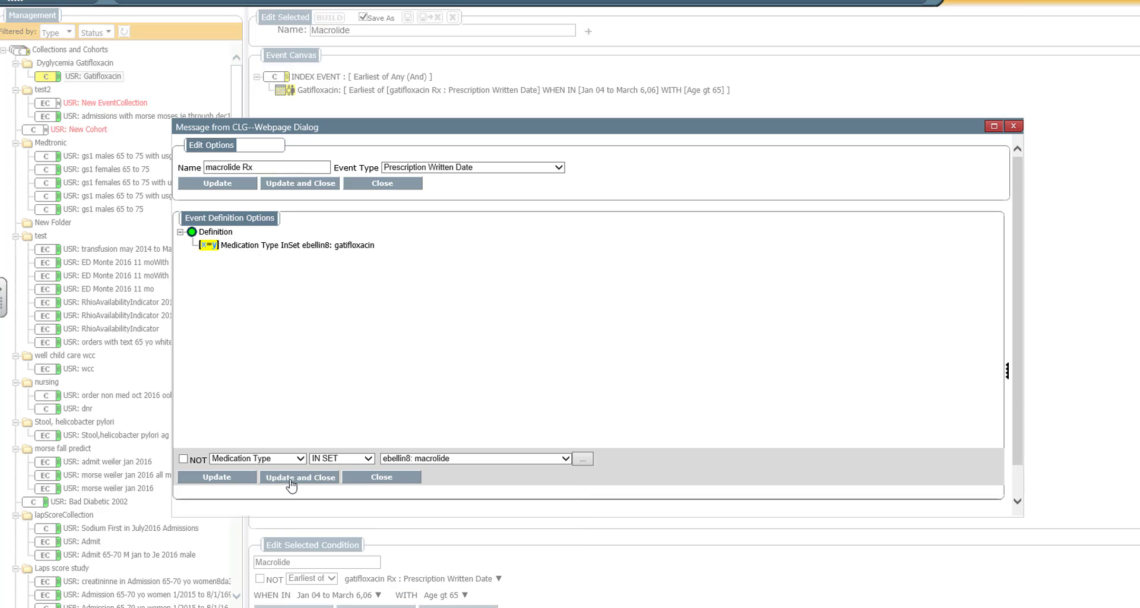
pyautogui.click(319, 183)
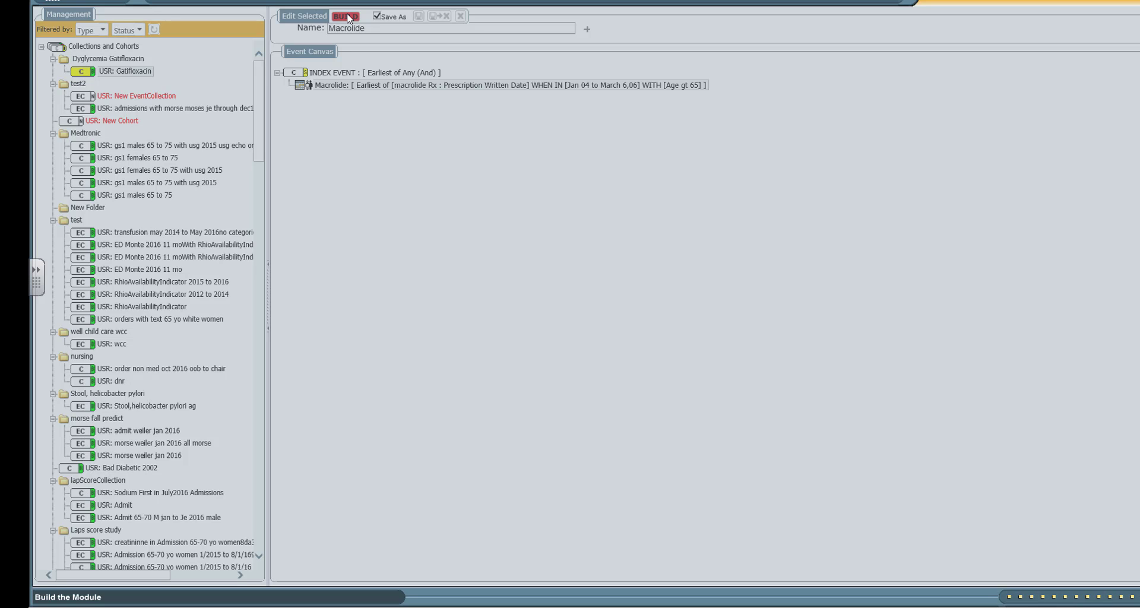
pyautogui.click(347, 18)
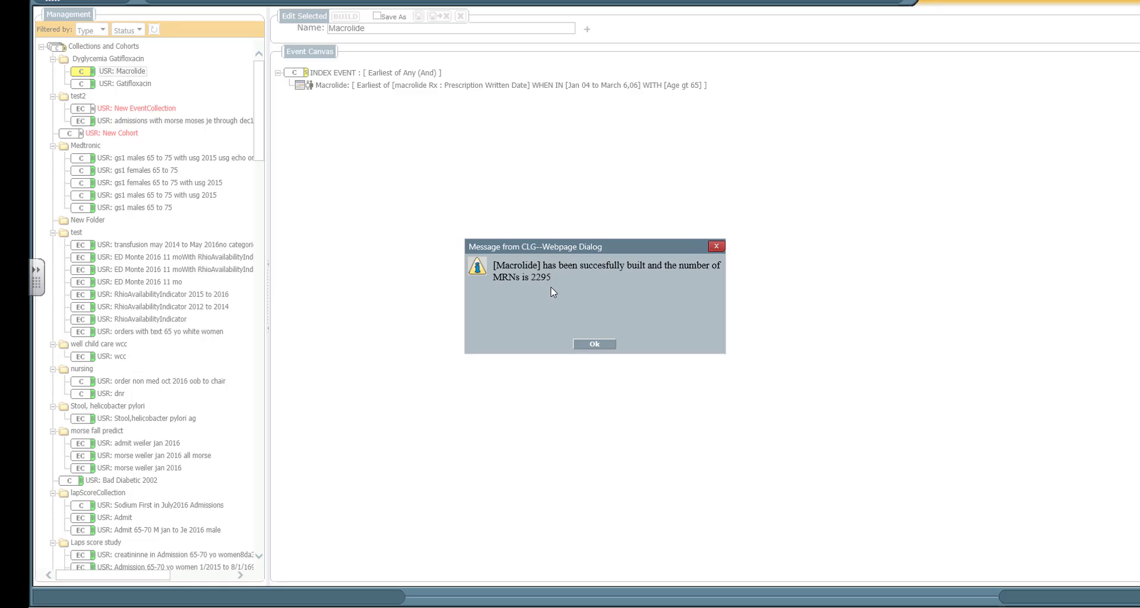
pyautogui.click(594, 344)
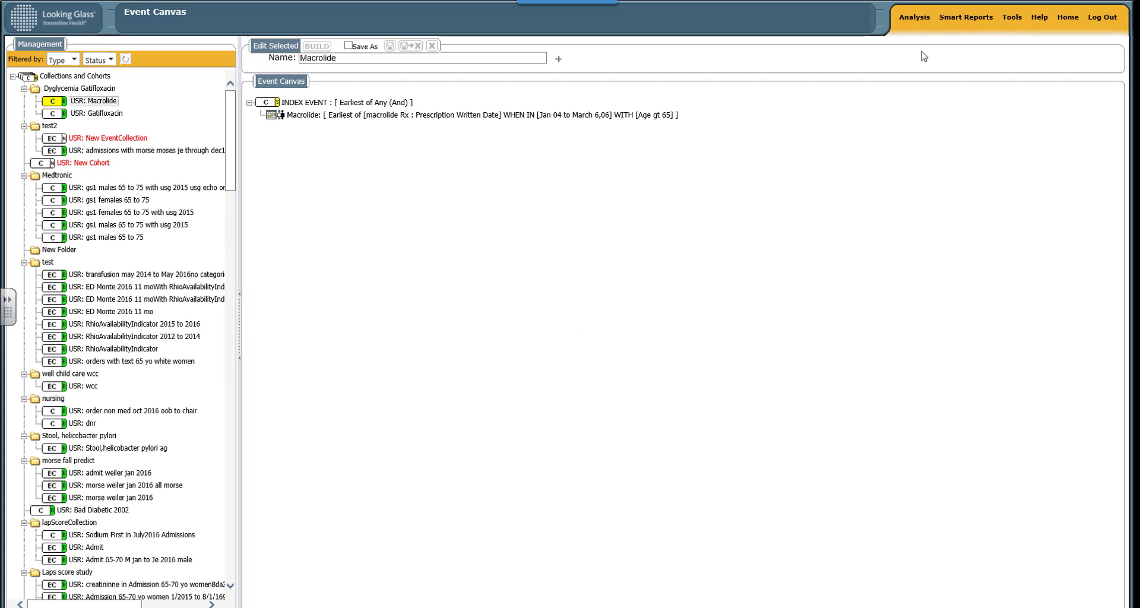
# Step: Leave the Event Canvas for the Study Designer and name the new study Gatifloxacin Dysglycemia
pyautogui.click(920, 19)
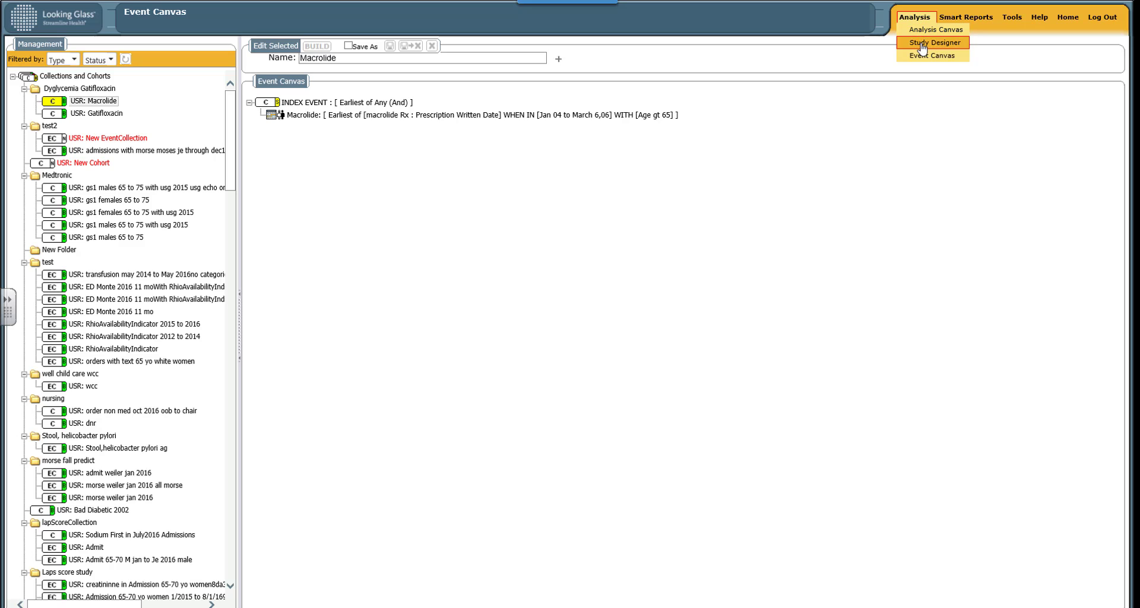
pyautogui.click(922, 45)
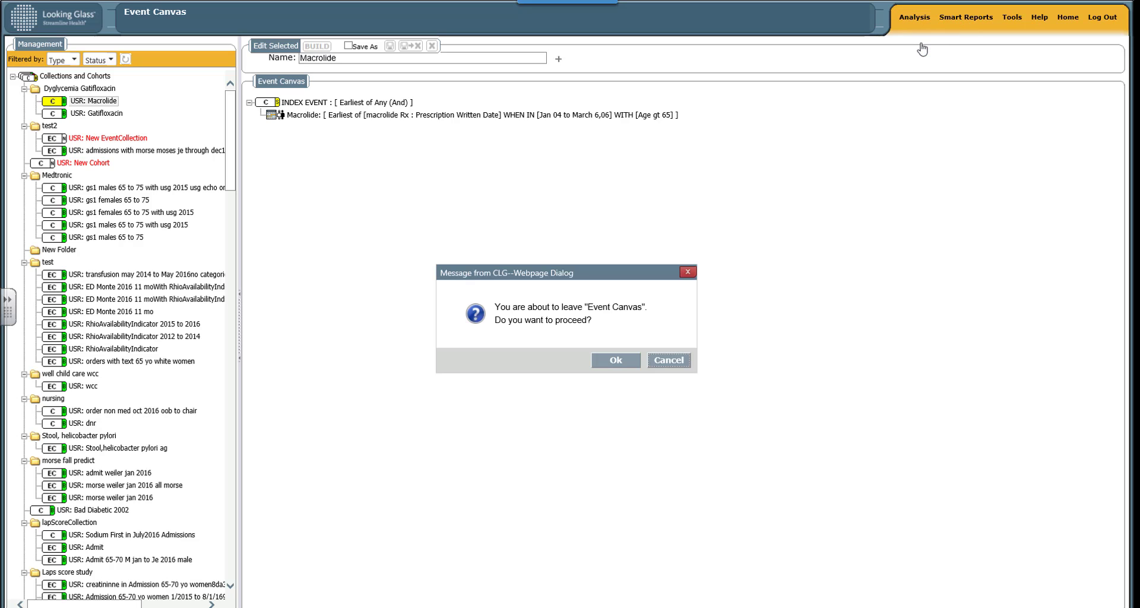
pyautogui.click(633, 361)
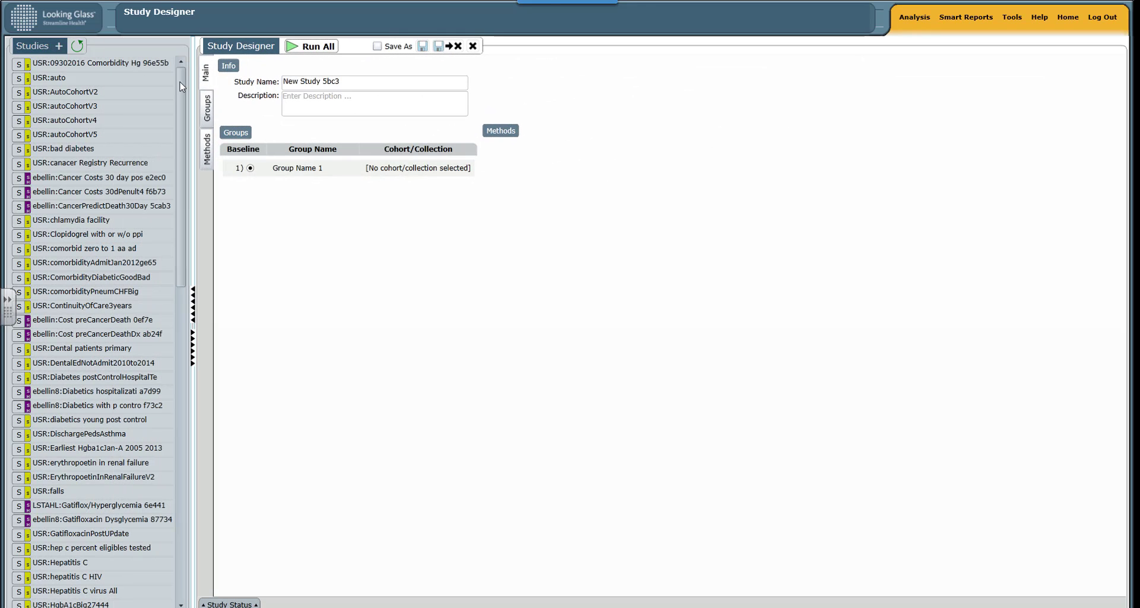
pyautogui.tripleClick(342, 83)
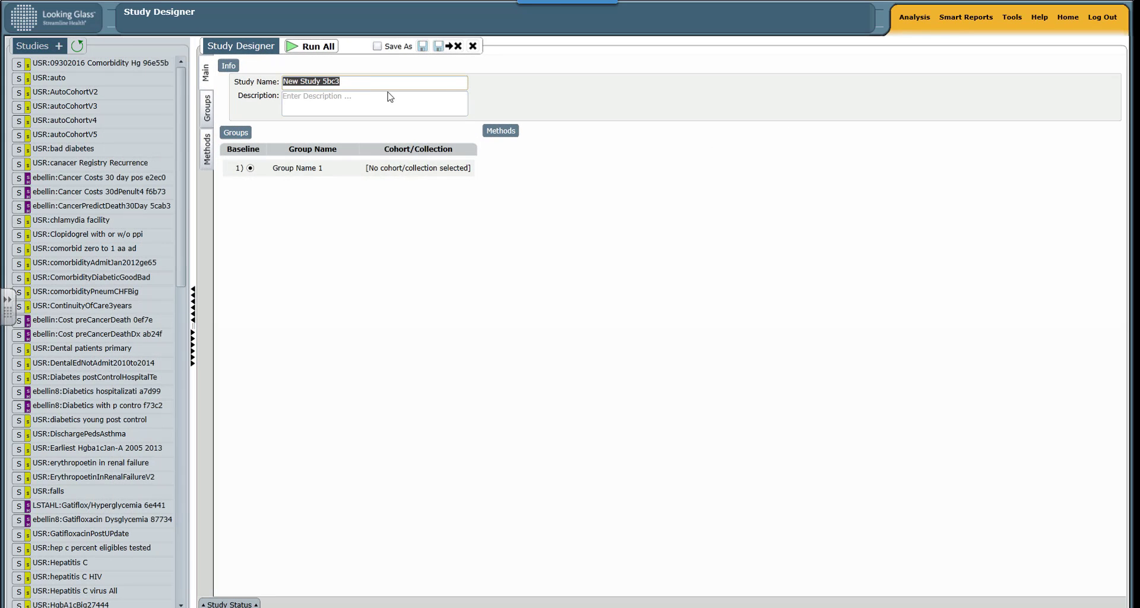
pyautogui.write('Gatifloxacin Dysglycemia')
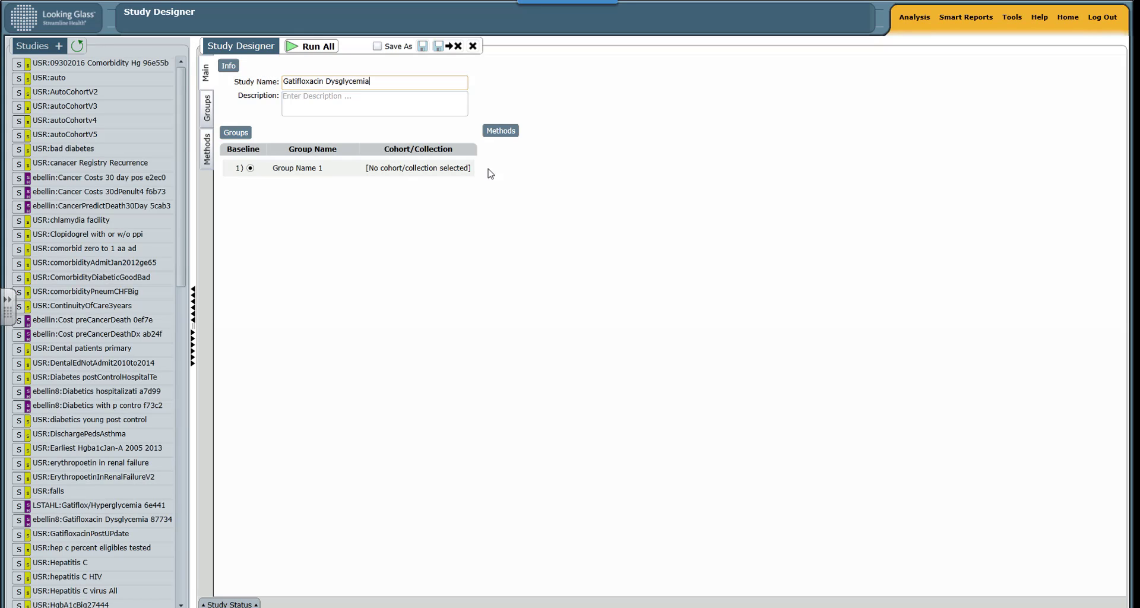
# Step: Assign the Macrolide cohort to the study's first group and name the group Macrolide
pyautogui.click(468, 171)
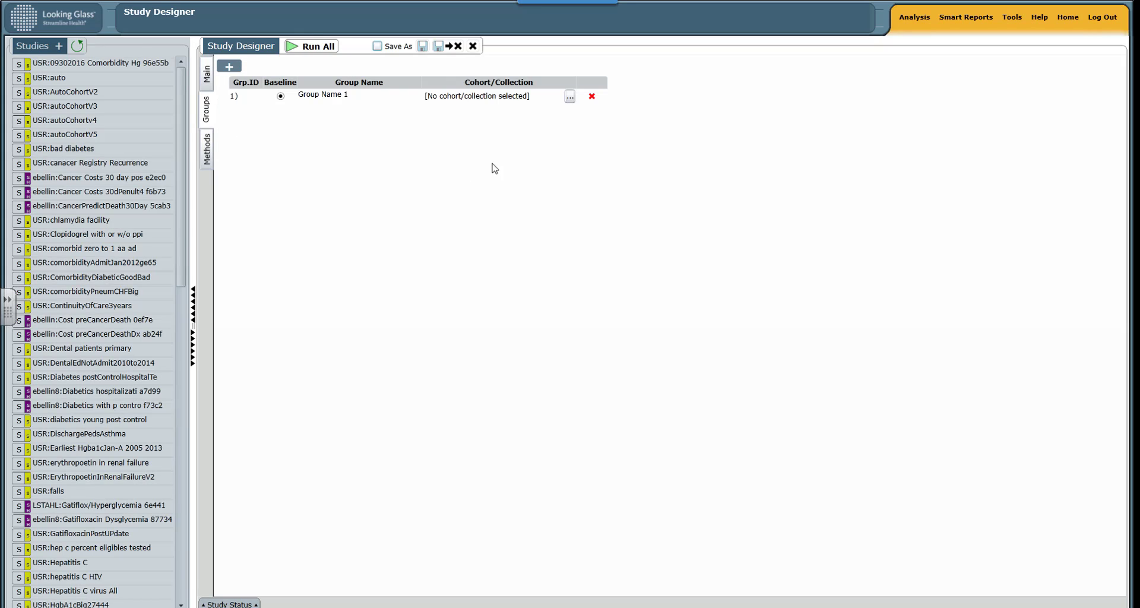
pyautogui.click(551, 100)
pyautogui.click(555, 101)
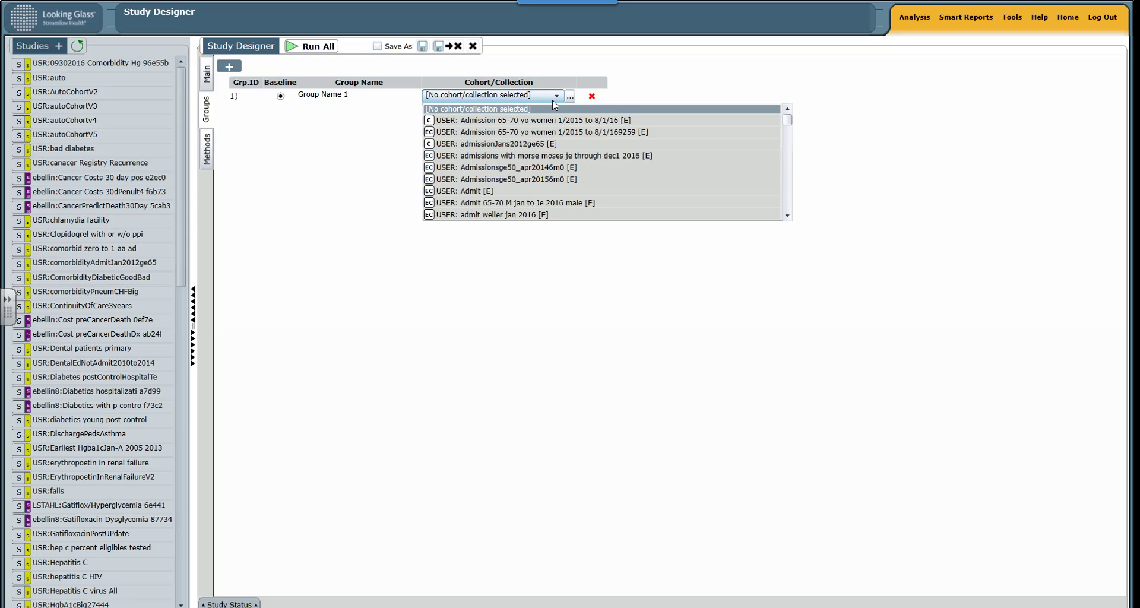
pyautogui.scroll(-6, 552, 122)
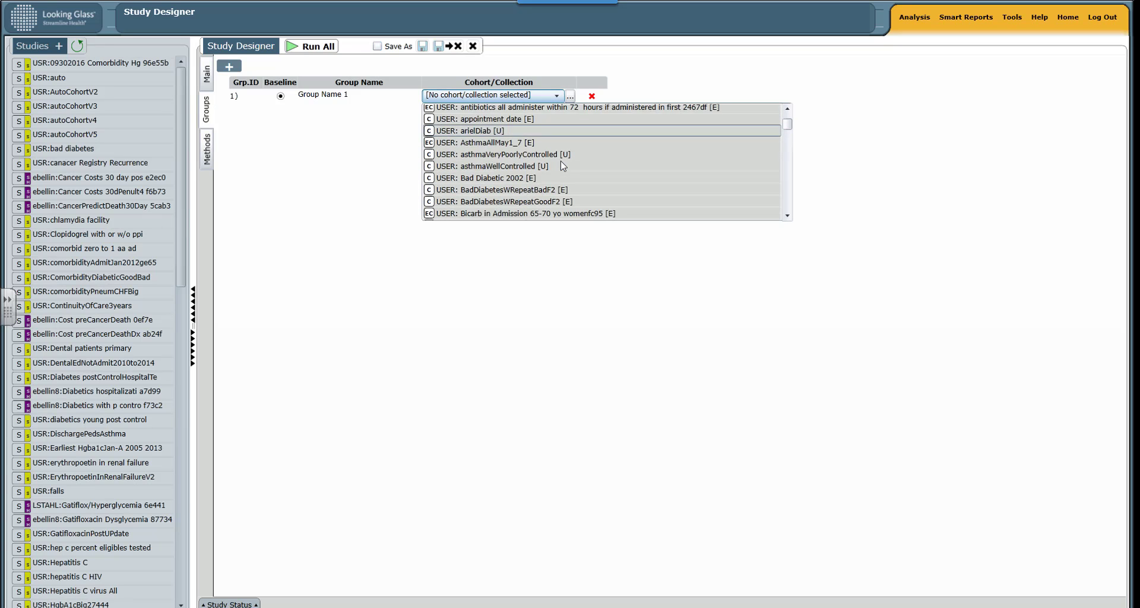
pyautogui.scroll(-15, 560, 163)
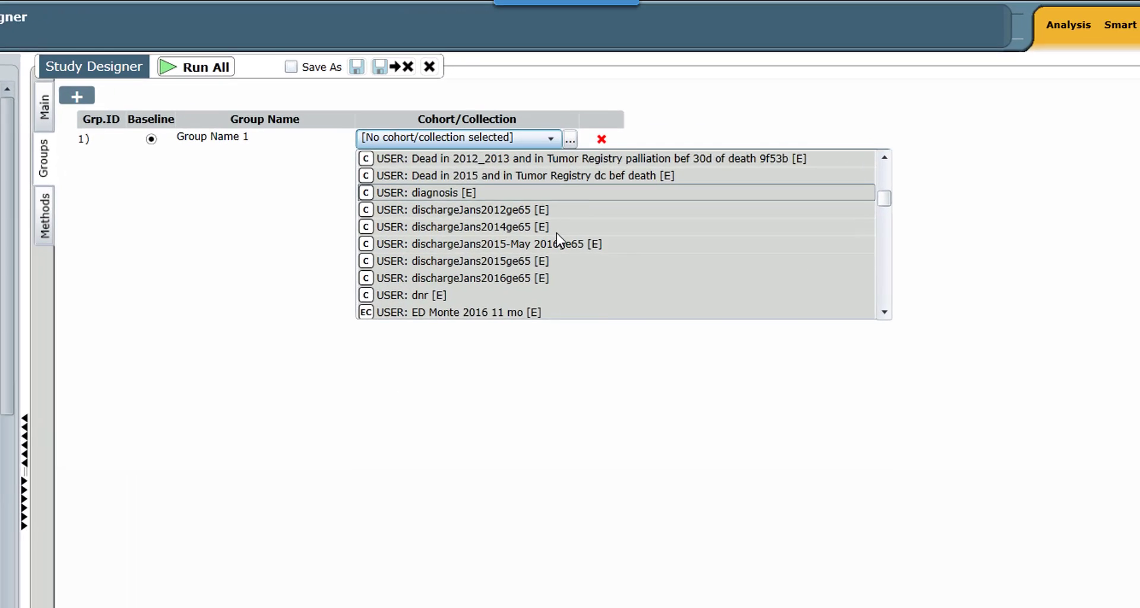
pyautogui.scroll(-12, 558, 241)
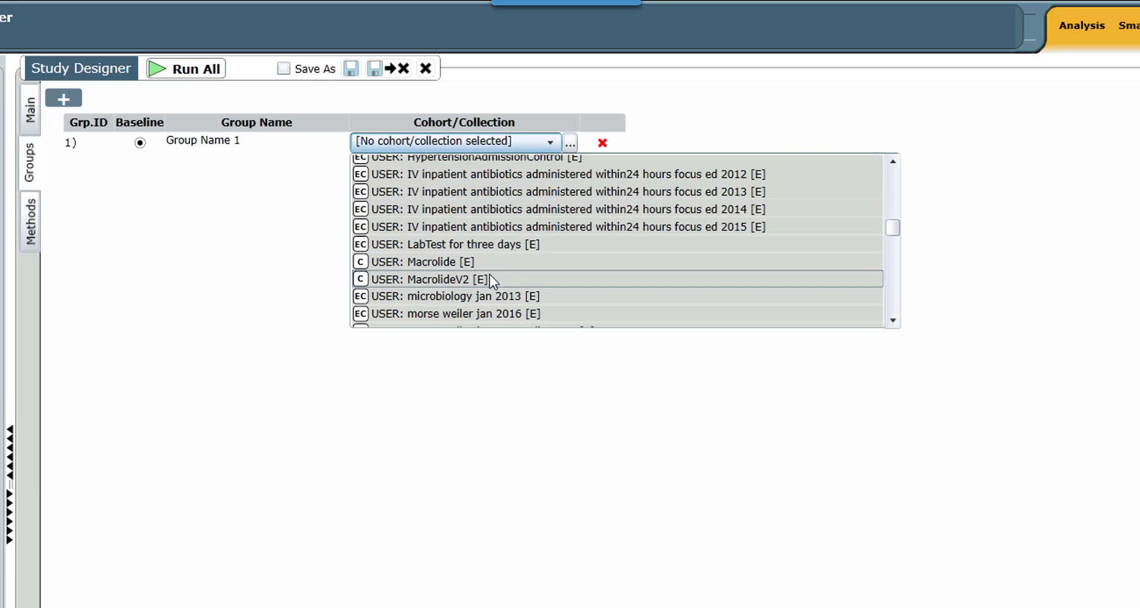
pyautogui.click(457, 265)
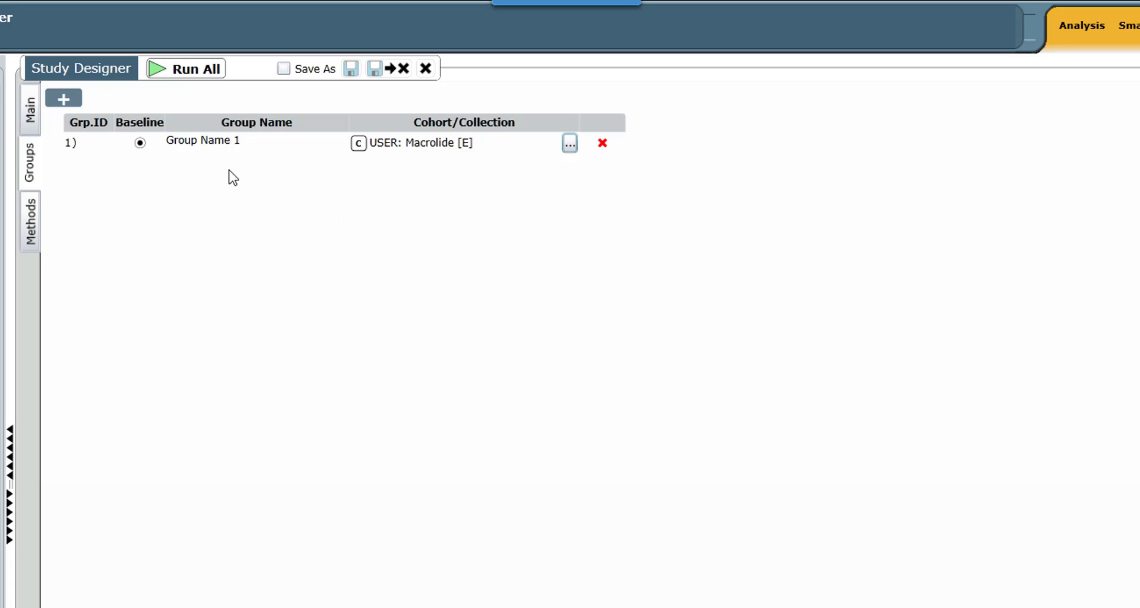
pyautogui.click(270, 150)
pyautogui.write('Mac')
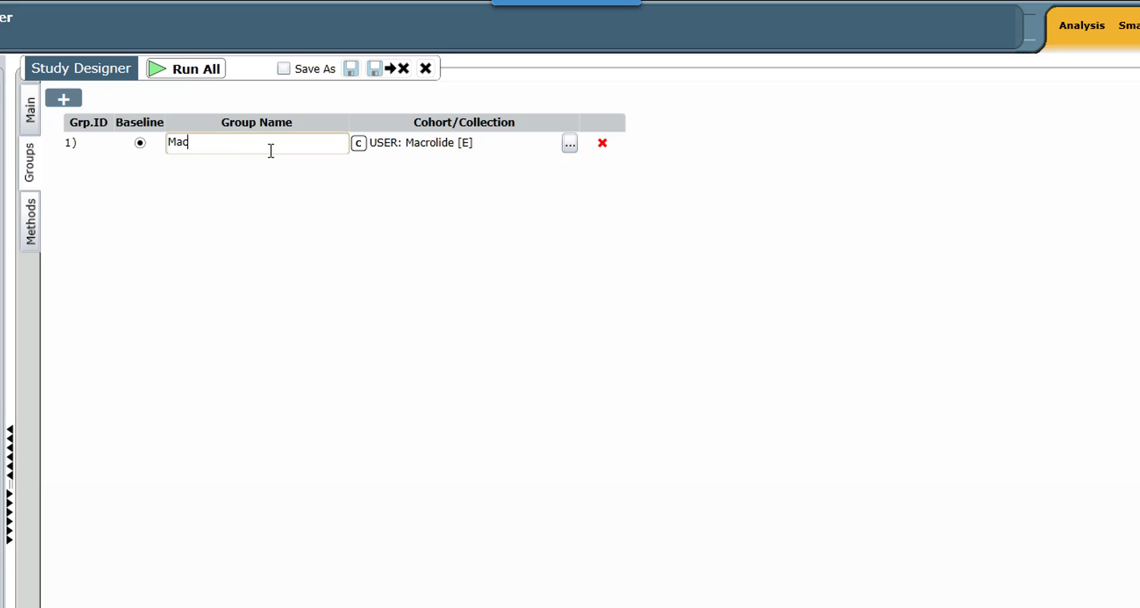
pyautogui.write('rolide')
# Step: Add a second study group using the Gatifloxacin cohort and name it Gatifloxacin
pyautogui.click(63, 98)
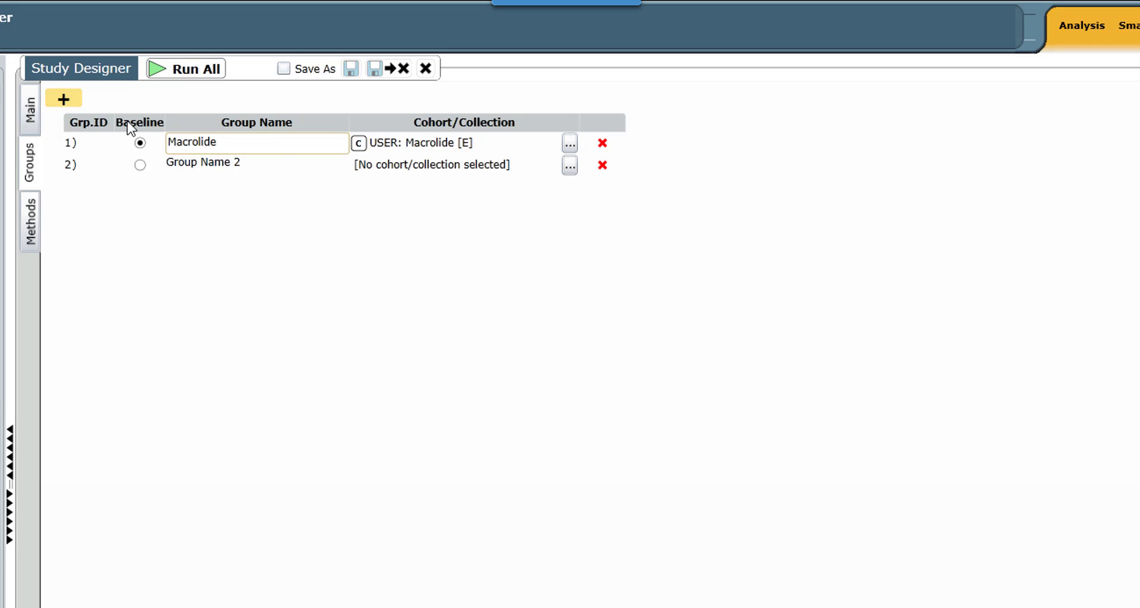
pyautogui.click(544, 171)
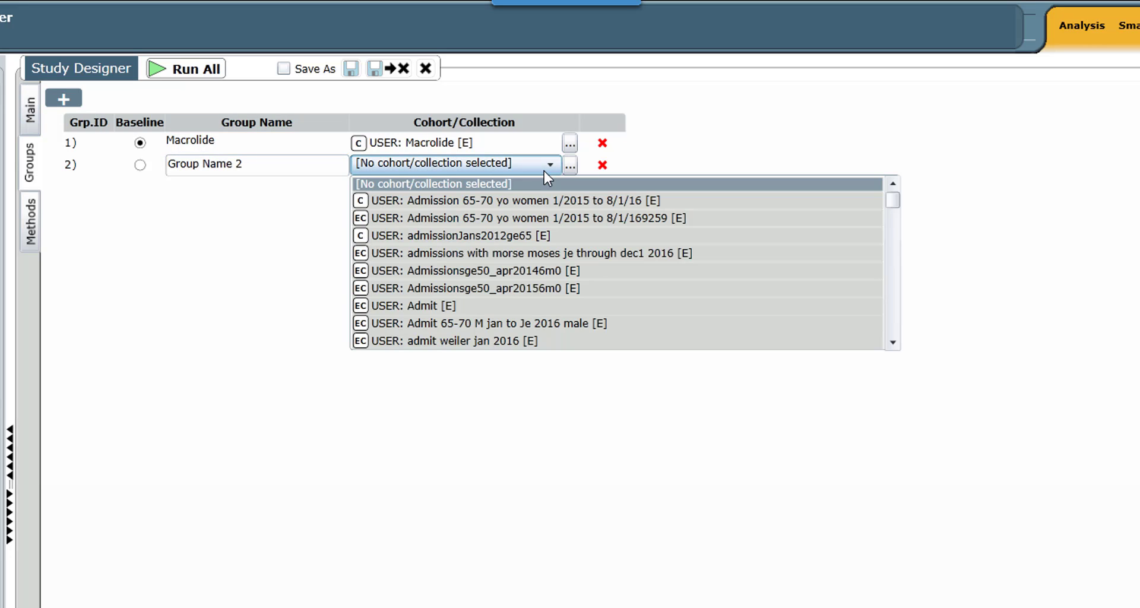
pyautogui.scroll(-1, 524, 274)
pyautogui.scroll(-15, 525, 273)
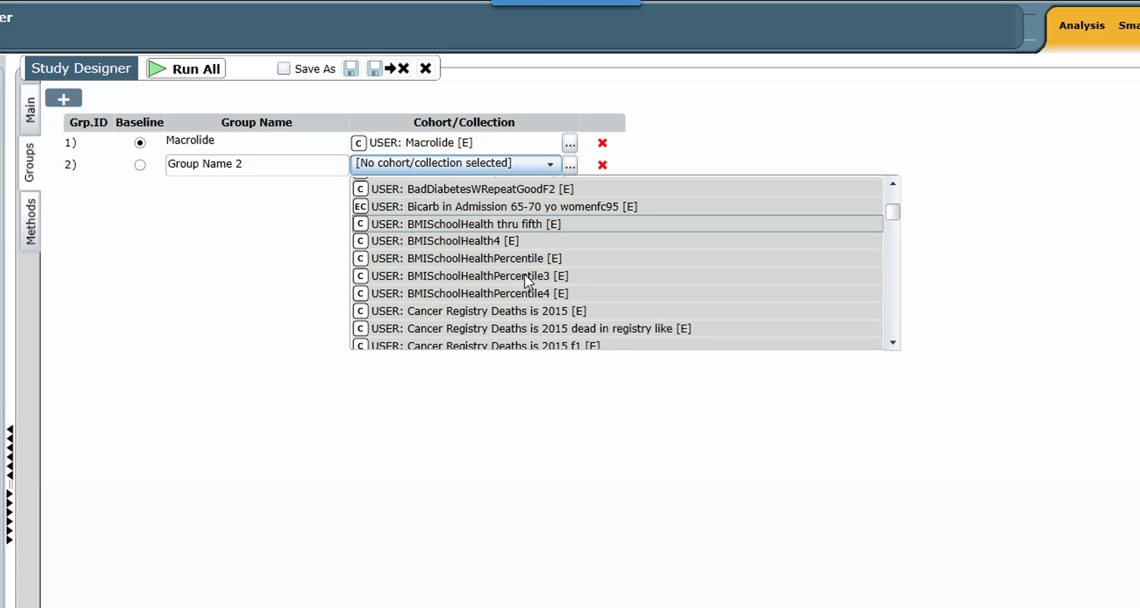
pyautogui.scroll(-8, 525, 274)
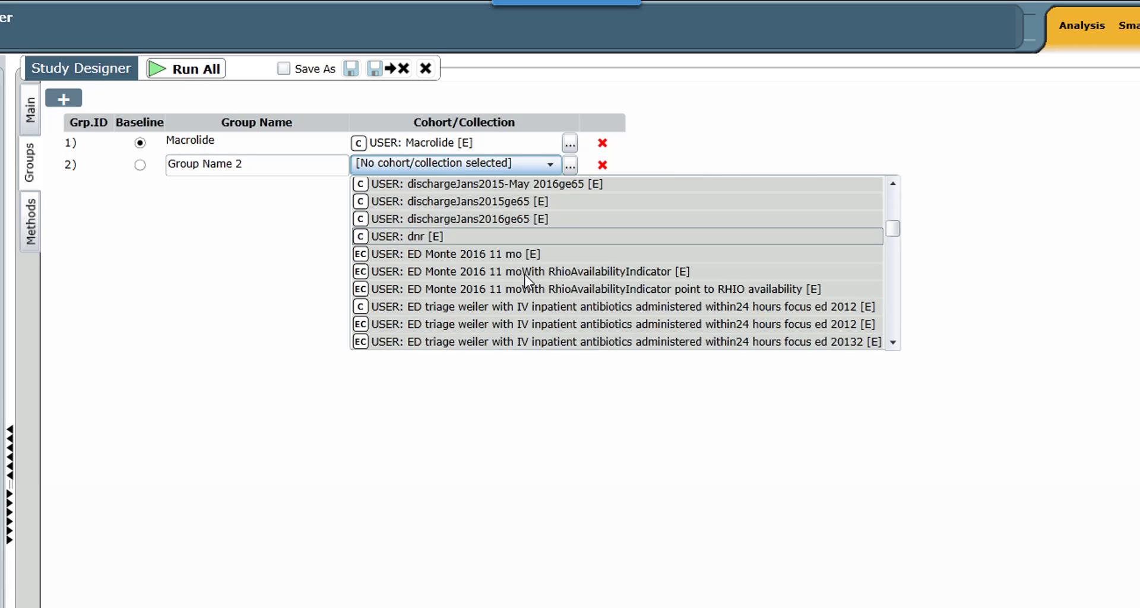
pyautogui.scroll(-8, 526, 280)
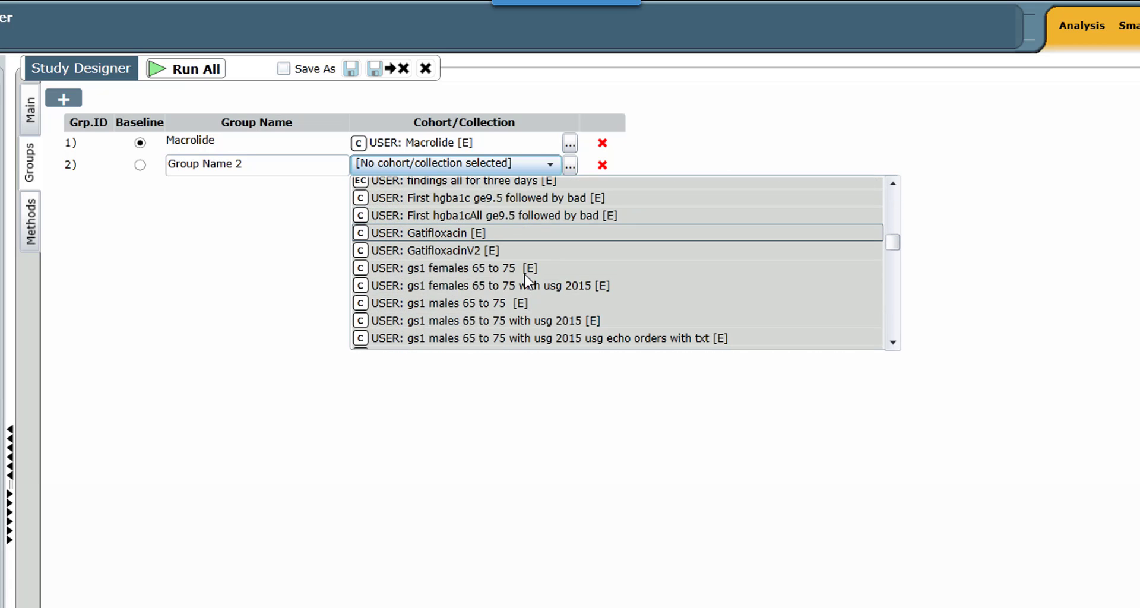
pyautogui.click(441, 233)
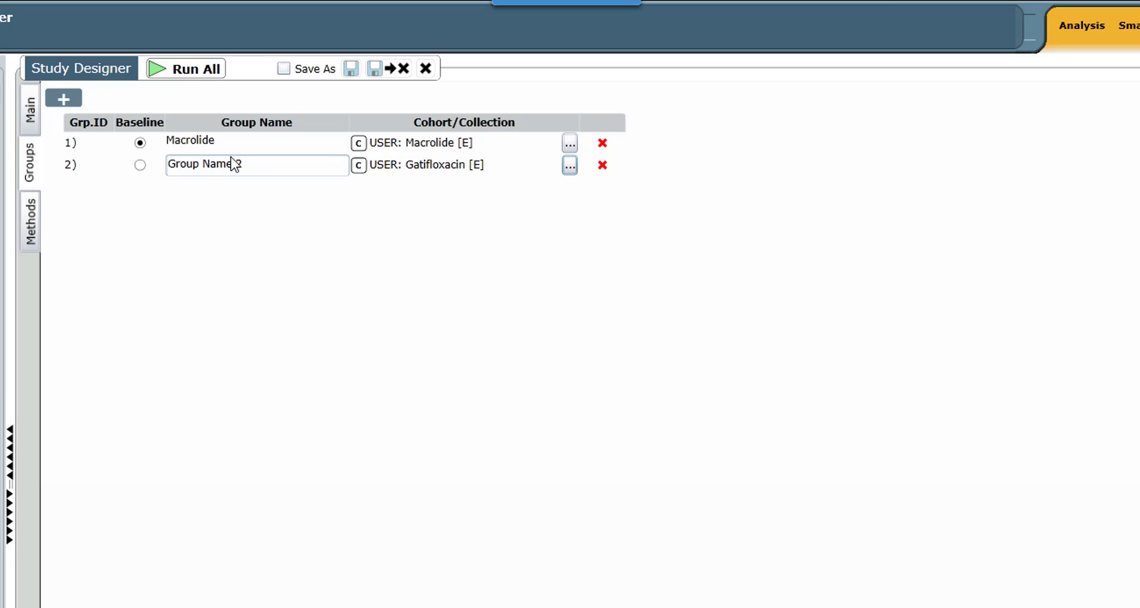
pyautogui.tripleClick(249, 174)
pyautogui.write('Gatifloxacin')
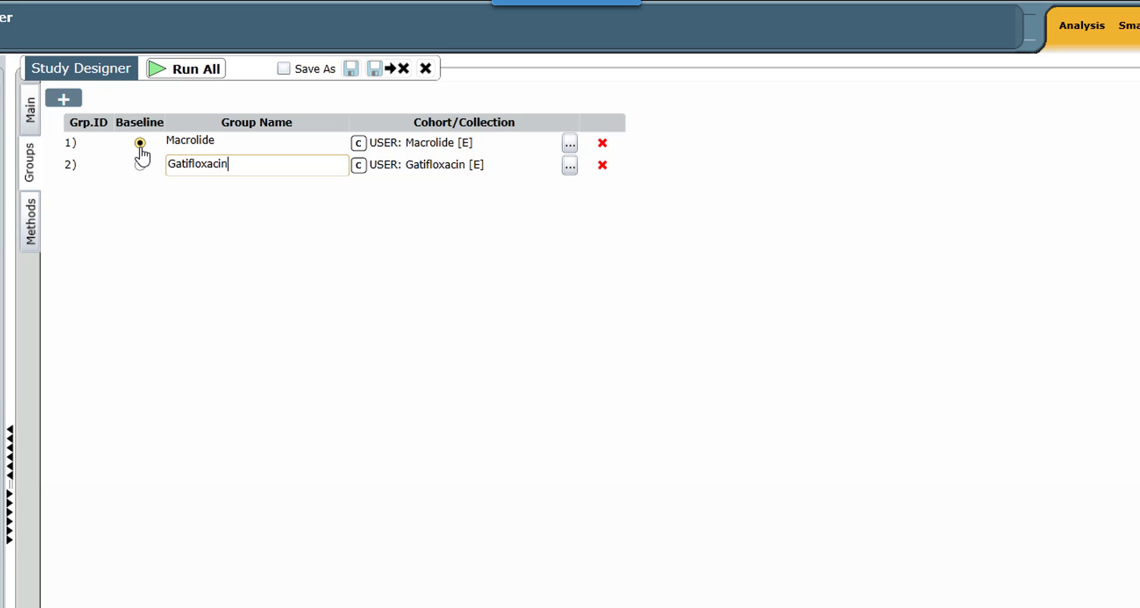
# Step: Add a Time to outcome method named Hyperglycemia to the study
pyautogui.click(35, 221)
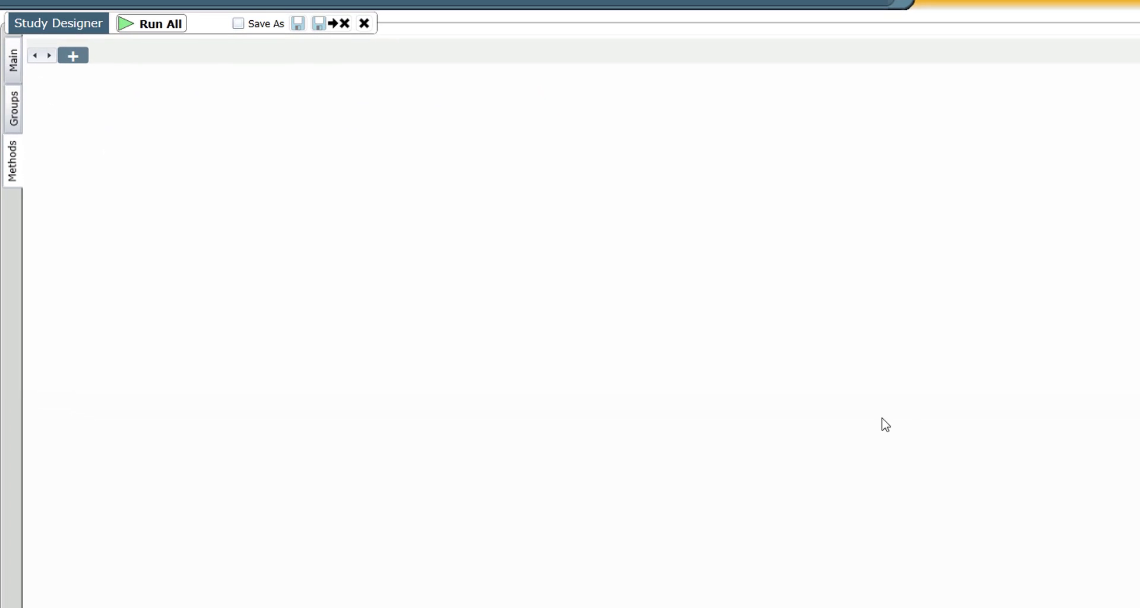
pyautogui.click(83, 57)
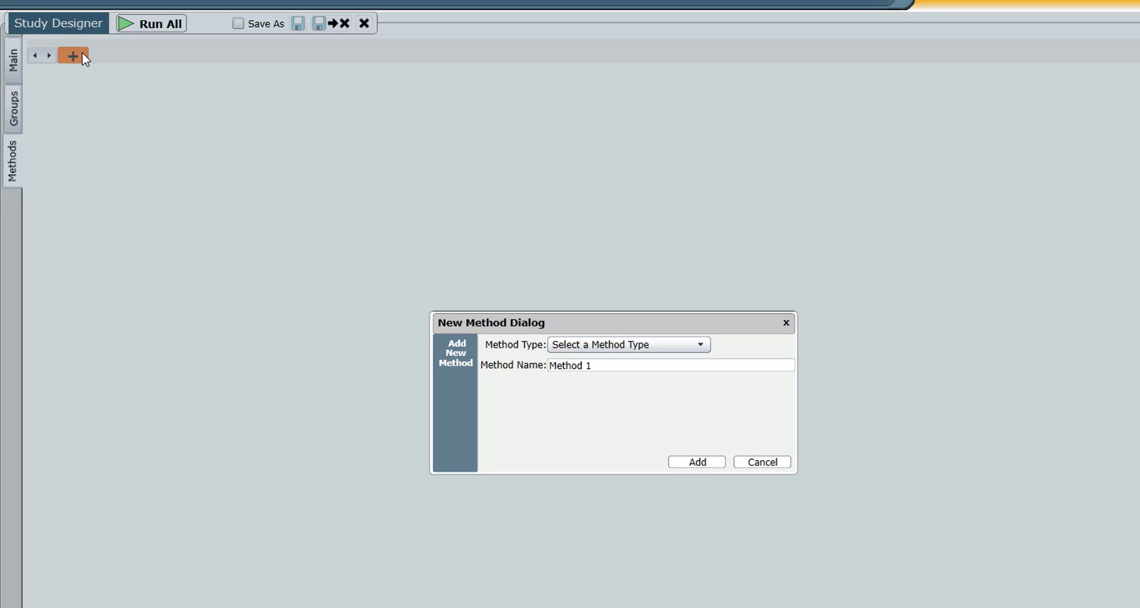
pyautogui.click(614, 348)
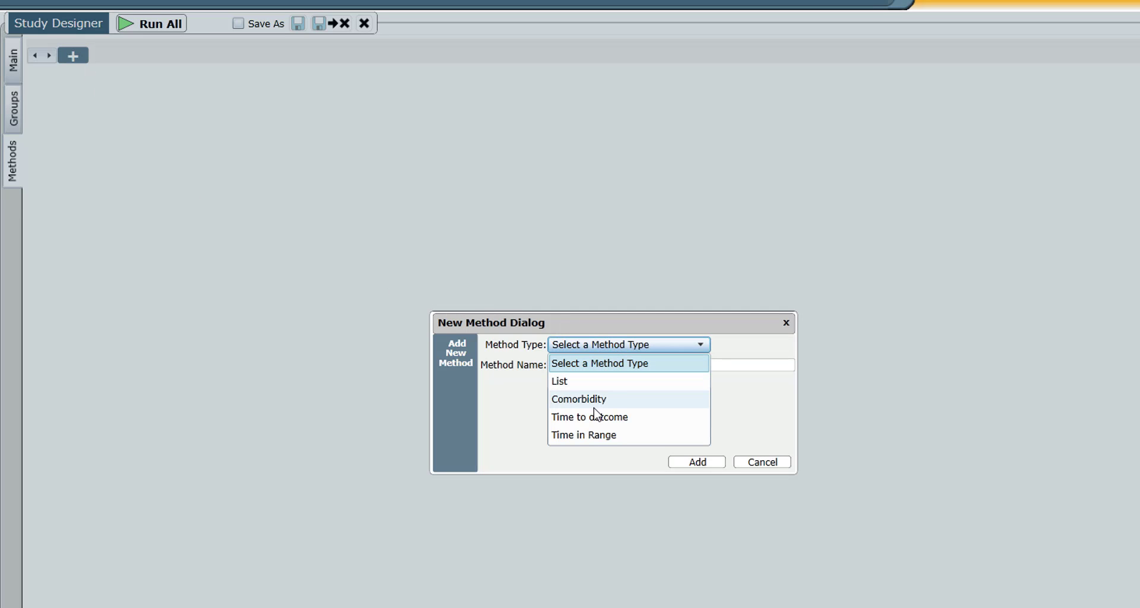
pyautogui.click(594, 416)
pyautogui.click(613, 365)
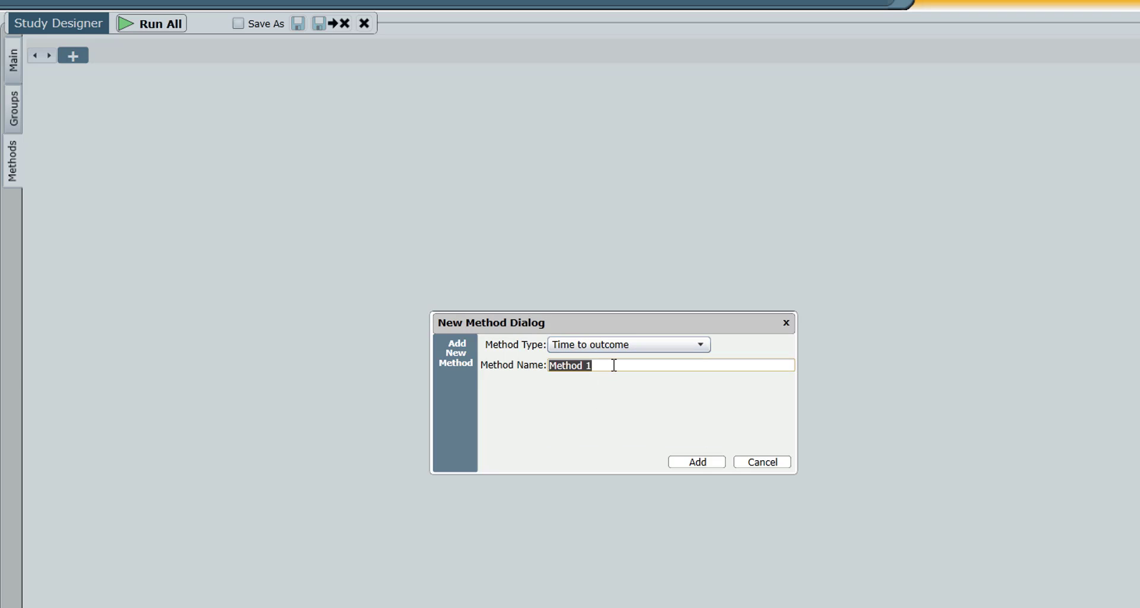
pyautogui.write('Hyperglycemia')
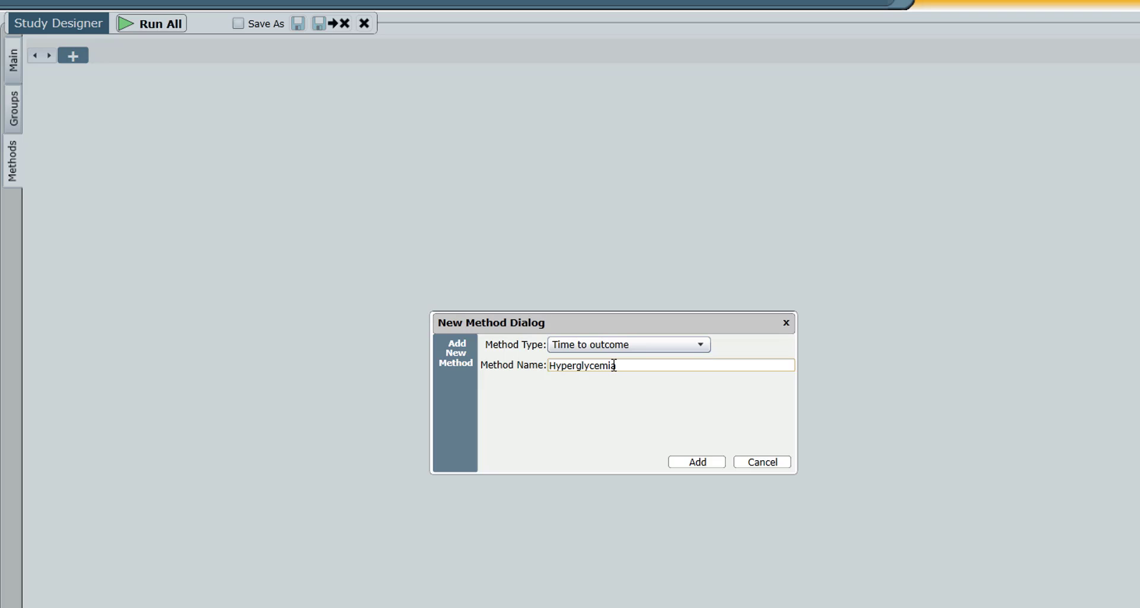
pyautogui.click(697, 463)
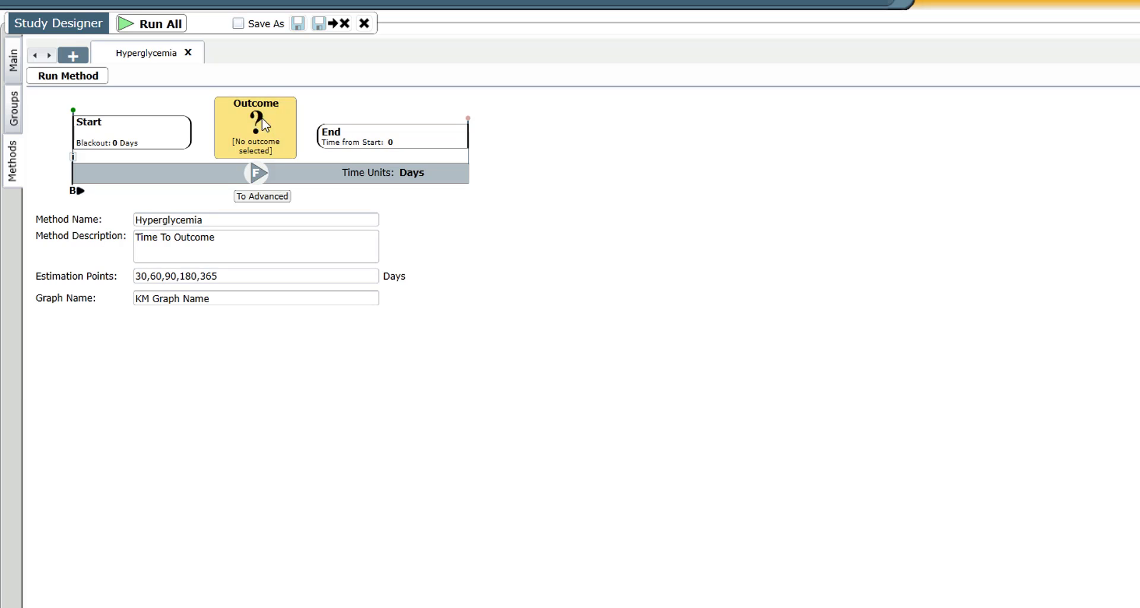
# Step: Set the start blackout period of the Hyperglycemia method to 2 days
pyautogui.click(130, 133)
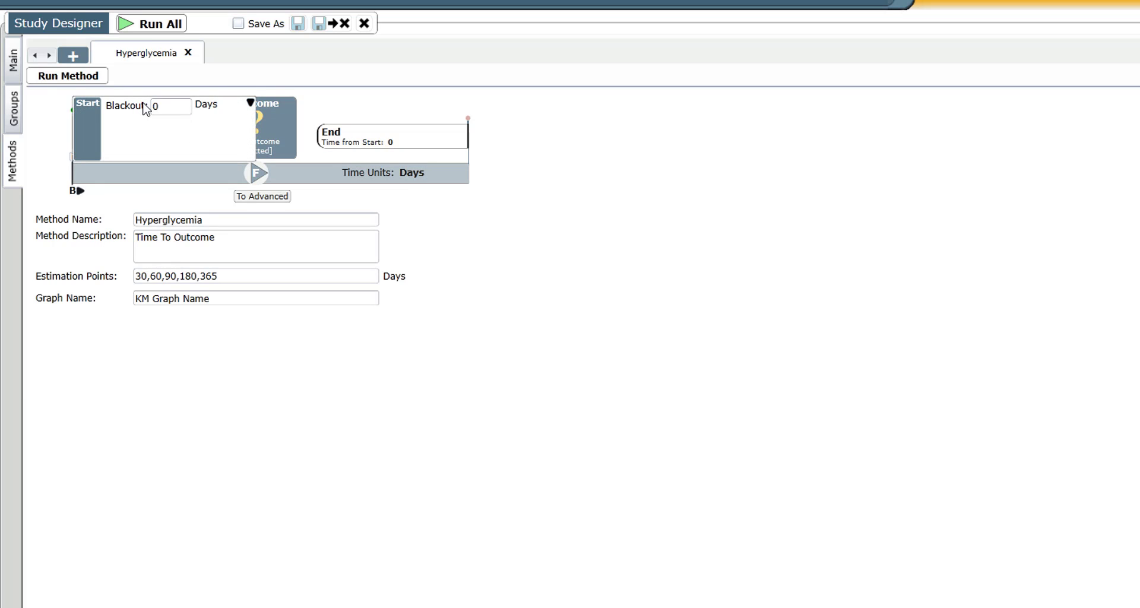
pyautogui.doubleClick(159, 106)
pyautogui.write('2')
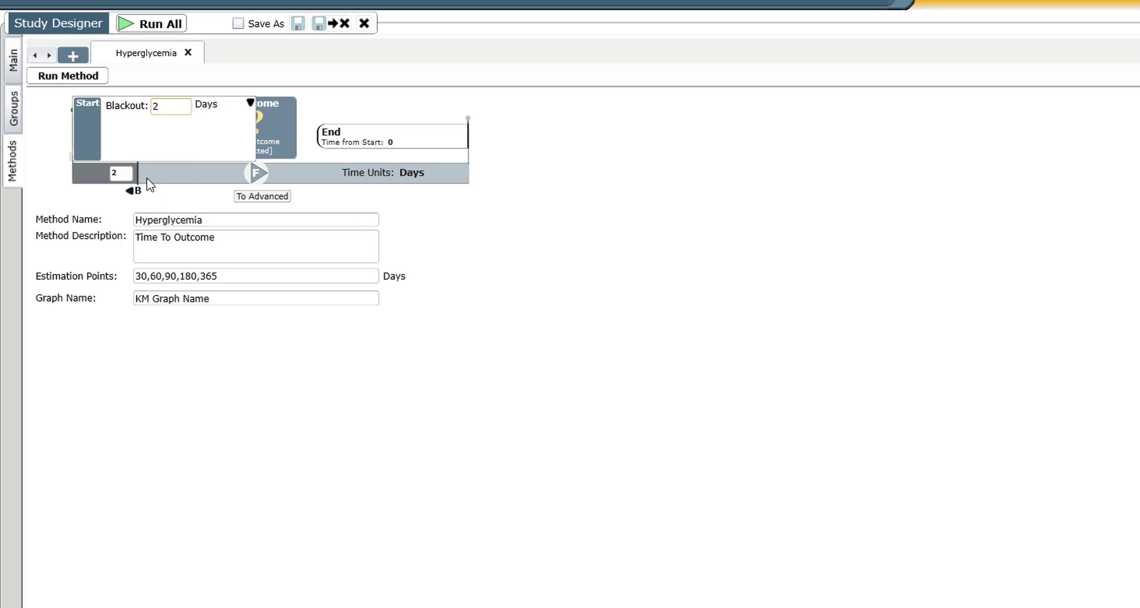
pyautogui.click(252, 100)
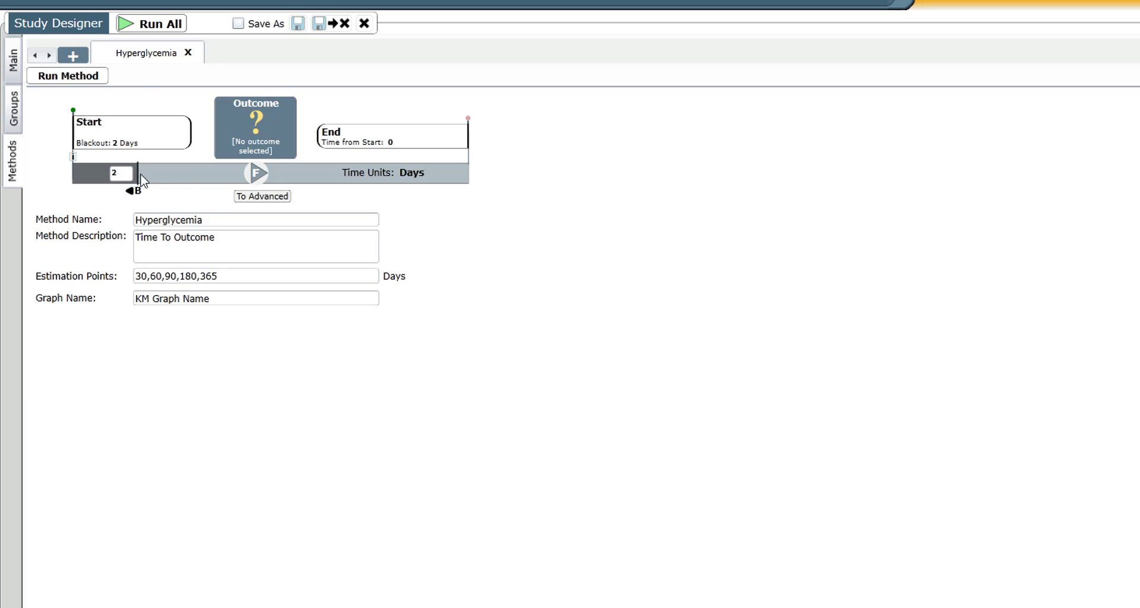
# Step: Set the end of the Hyperglycemia method to 30 days from start
pyautogui.click(402, 140)
pyautogui.click(352, 104)
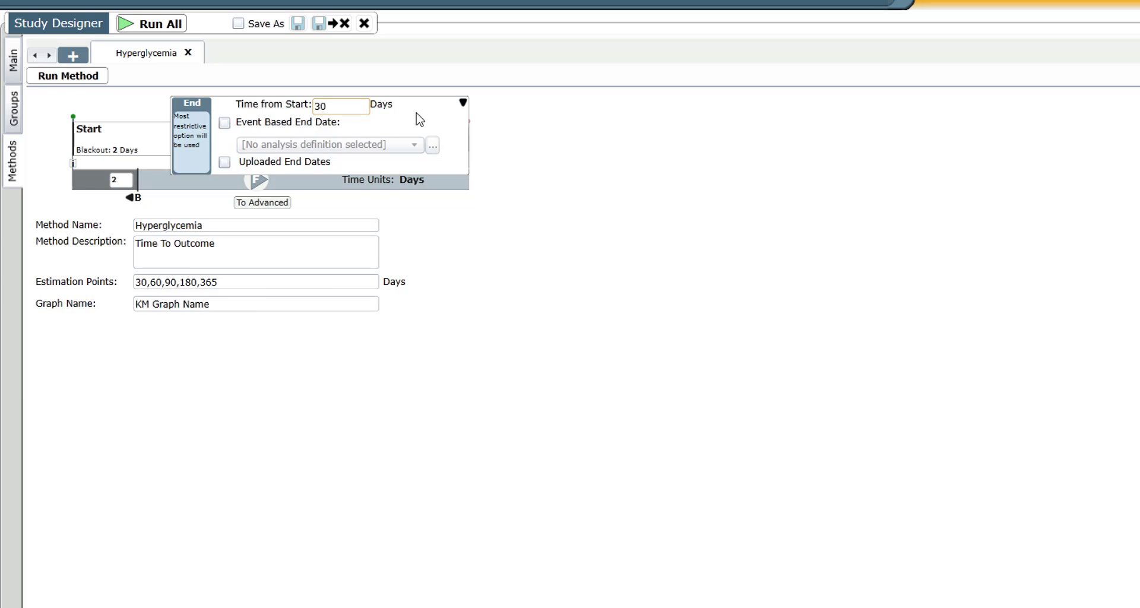
pyautogui.click(463, 104)
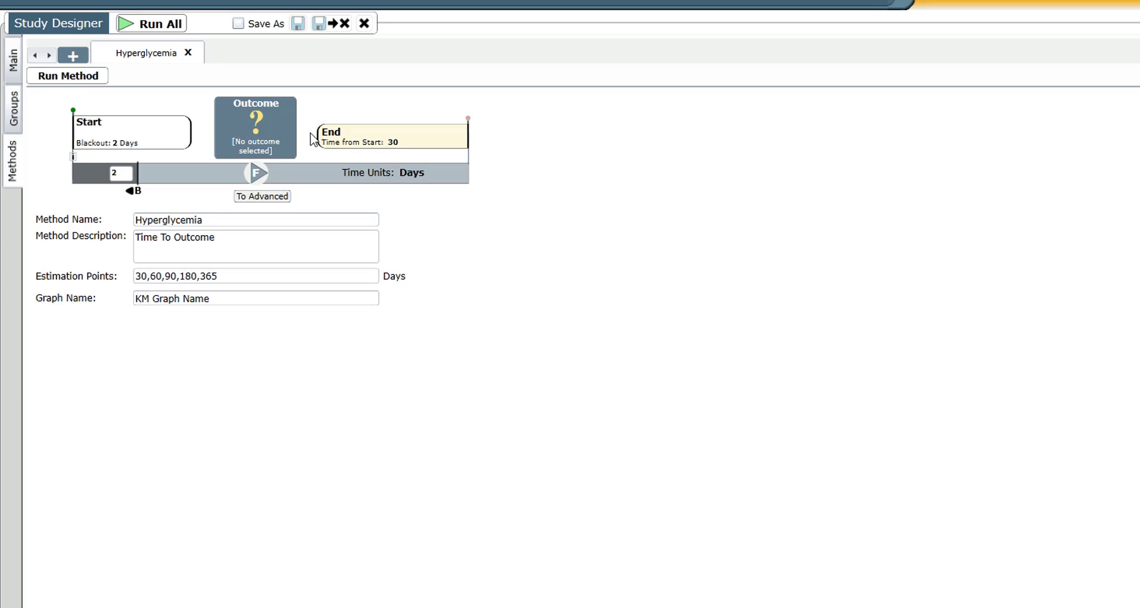
# Step: Create a new outcome event definition named Hyperglycemia with the event type Lab Test
pyautogui.click(286, 131)
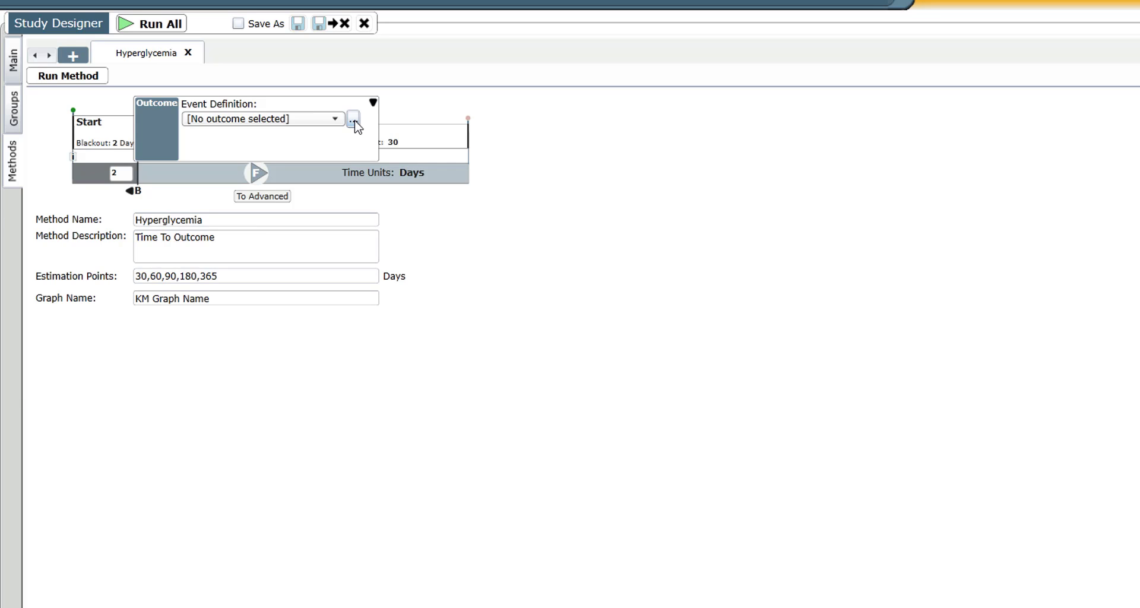
pyautogui.click(353, 120)
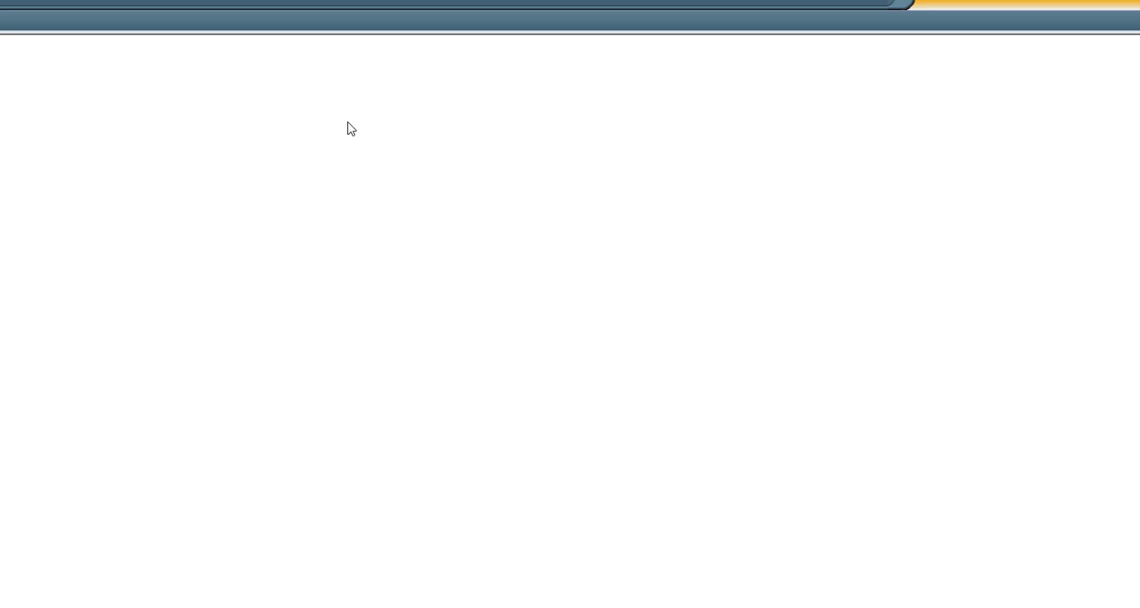
pyautogui.click(155, 83)
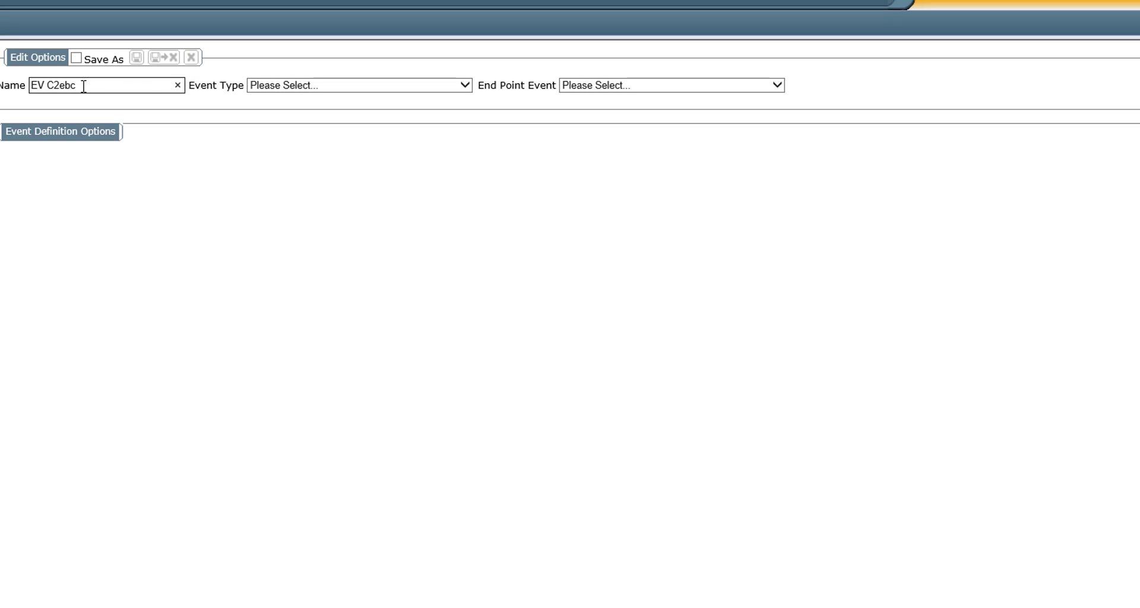
pyautogui.click(177, 86)
pyautogui.write('Hyperglycemia')
pyautogui.click(303, 87)
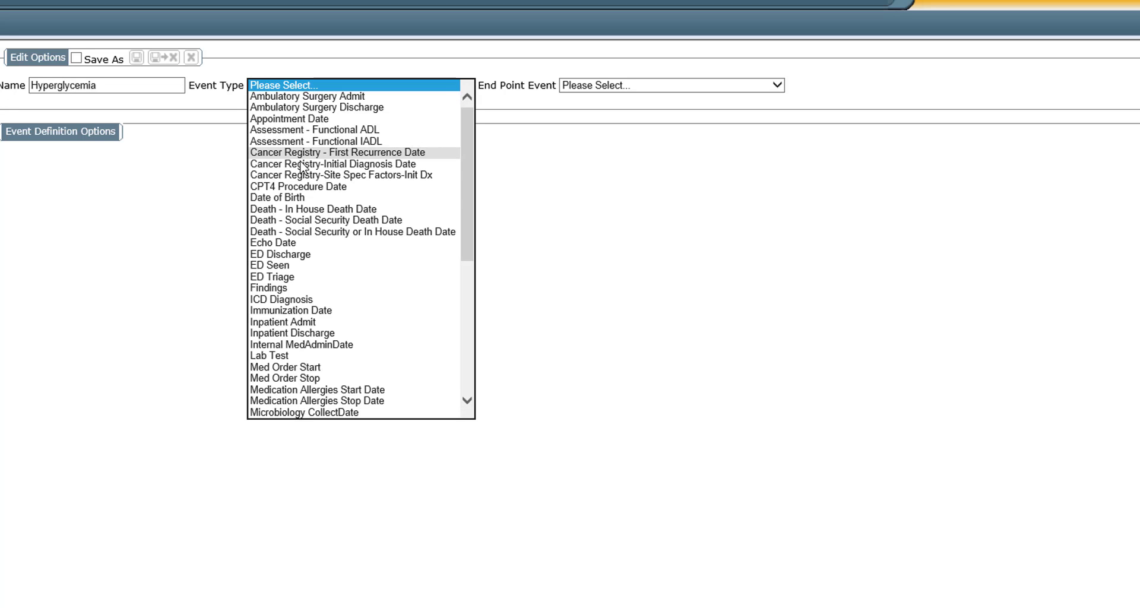
pyautogui.click(293, 357)
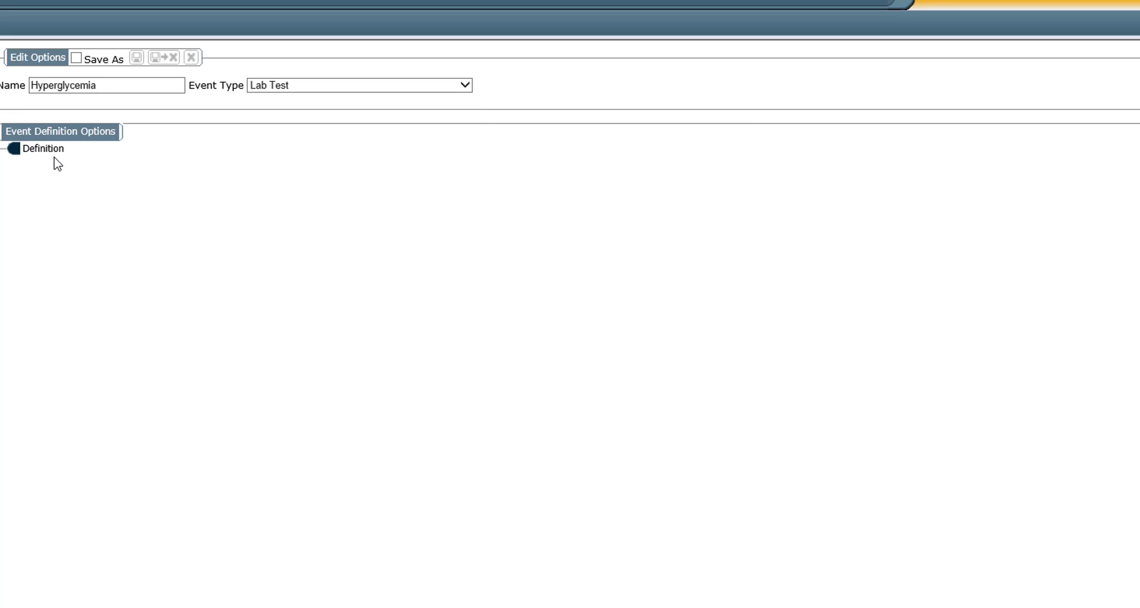
# Step: Add a condition to the Hyperglycemia definition that compares Lab Test Type with the = operator
pyautogui.rightClick(55, 151)
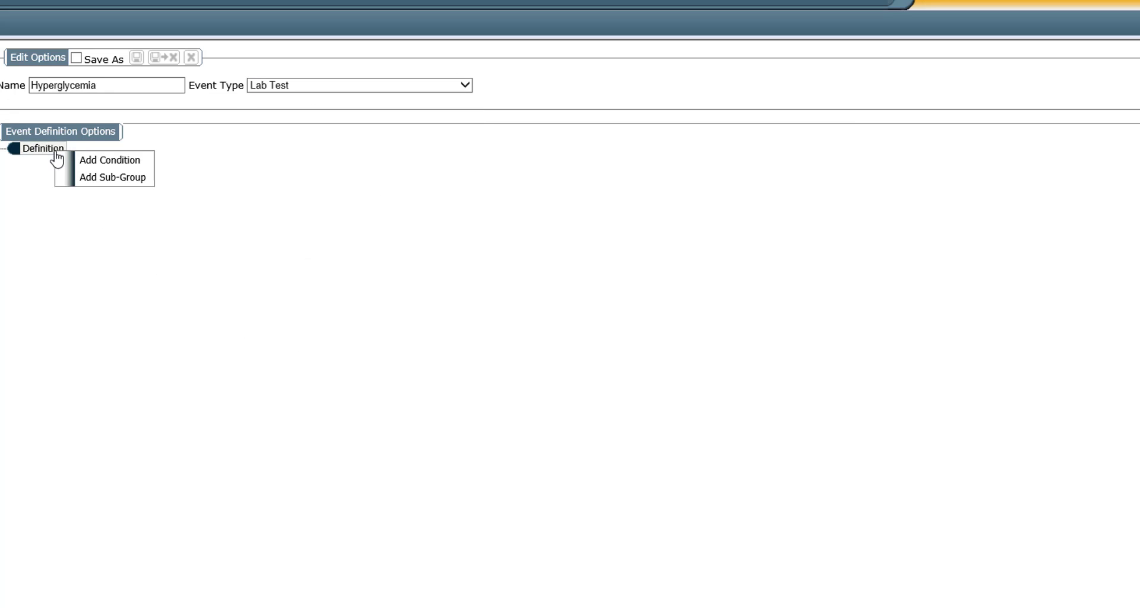
pyautogui.click(102, 167)
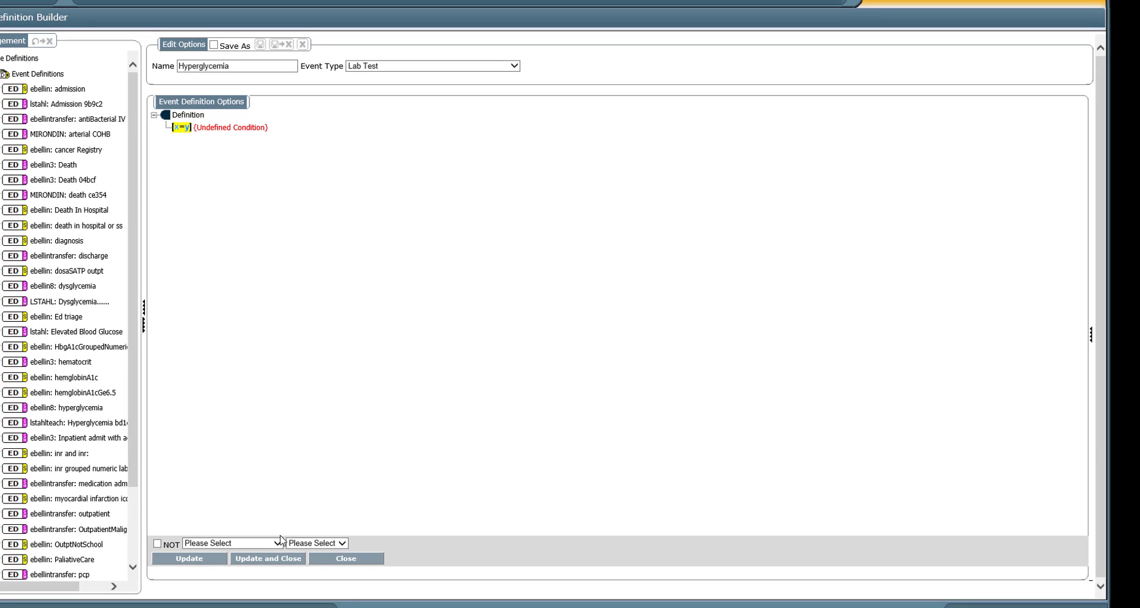
pyautogui.click(277, 544)
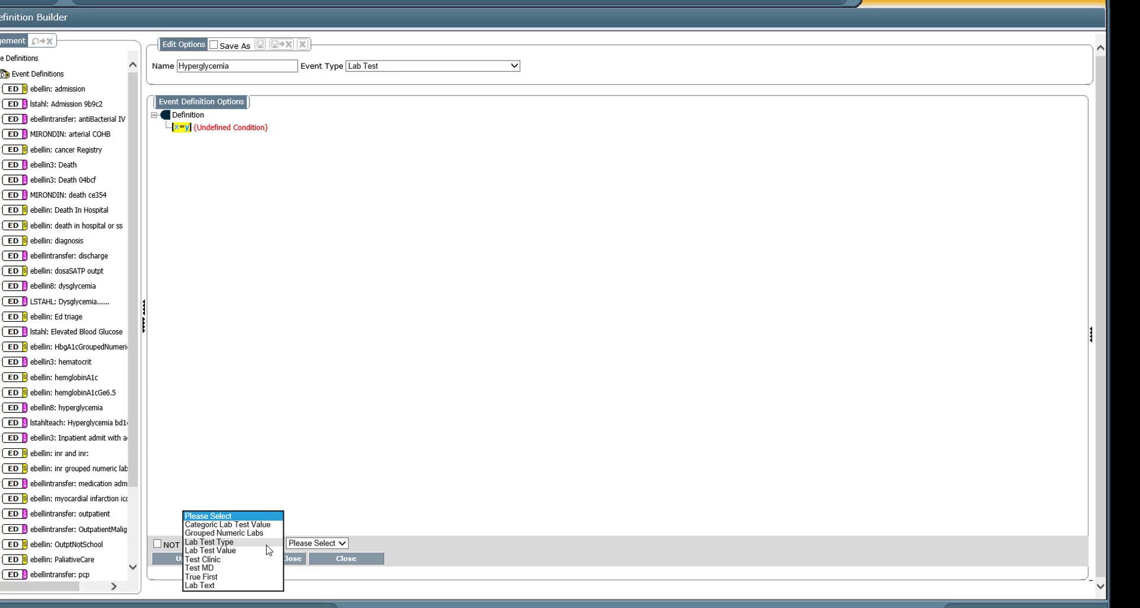
pyautogui.click(266, 542)
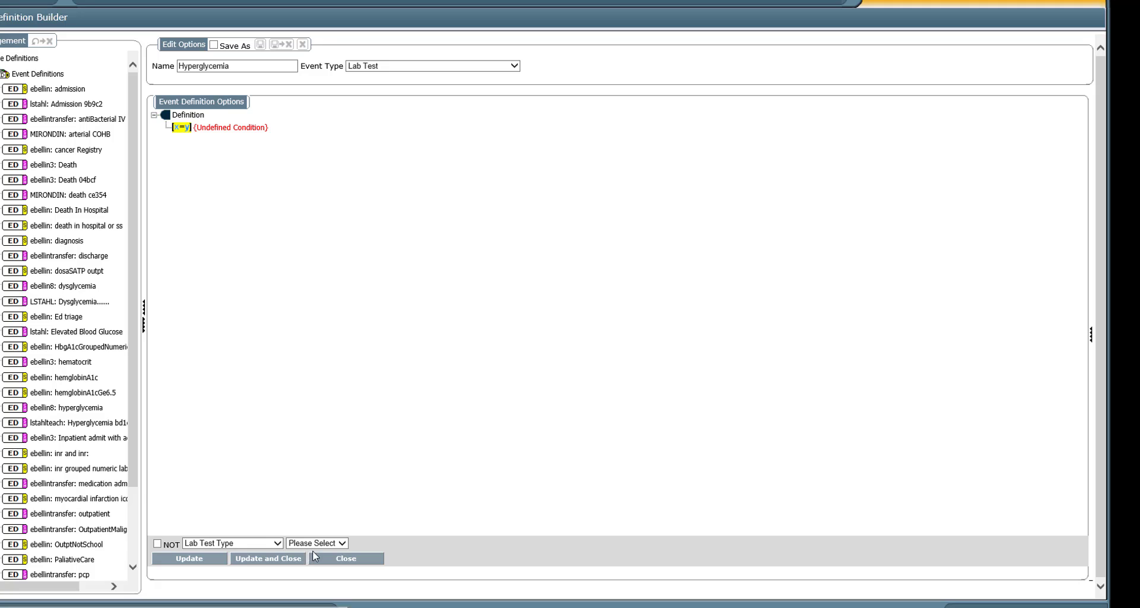
pyautogui.click(308, 544)
pyautogui.click(308, 552)
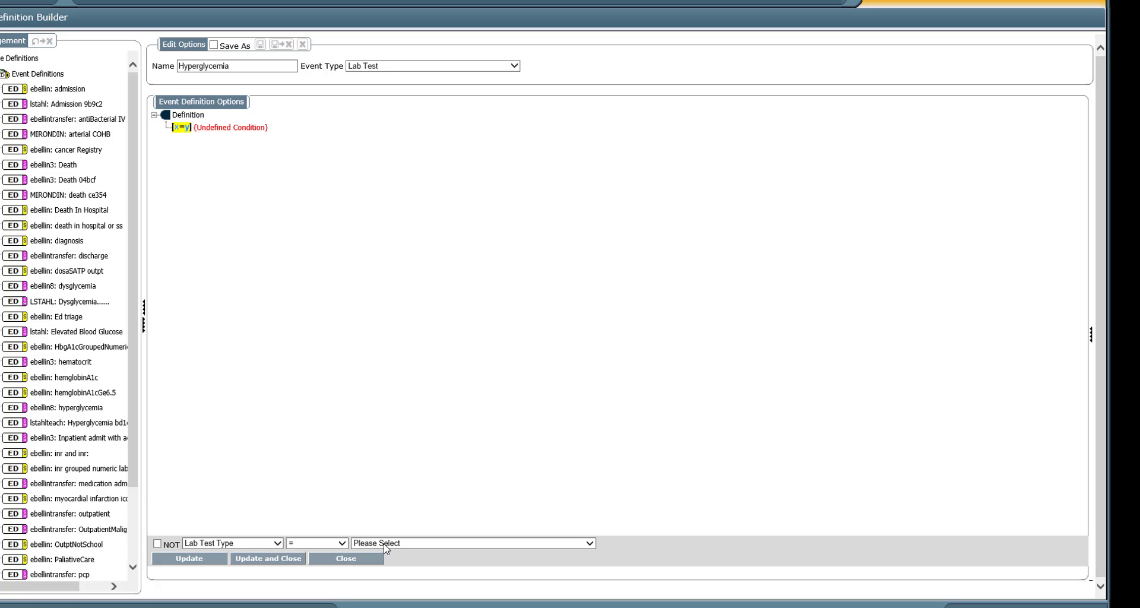
# Step: Choose Glucose Combo: FSG + Blood as the condition's lab test type and apply the condition
pyautogui.click(384, 544)
pyautogui.press('g')
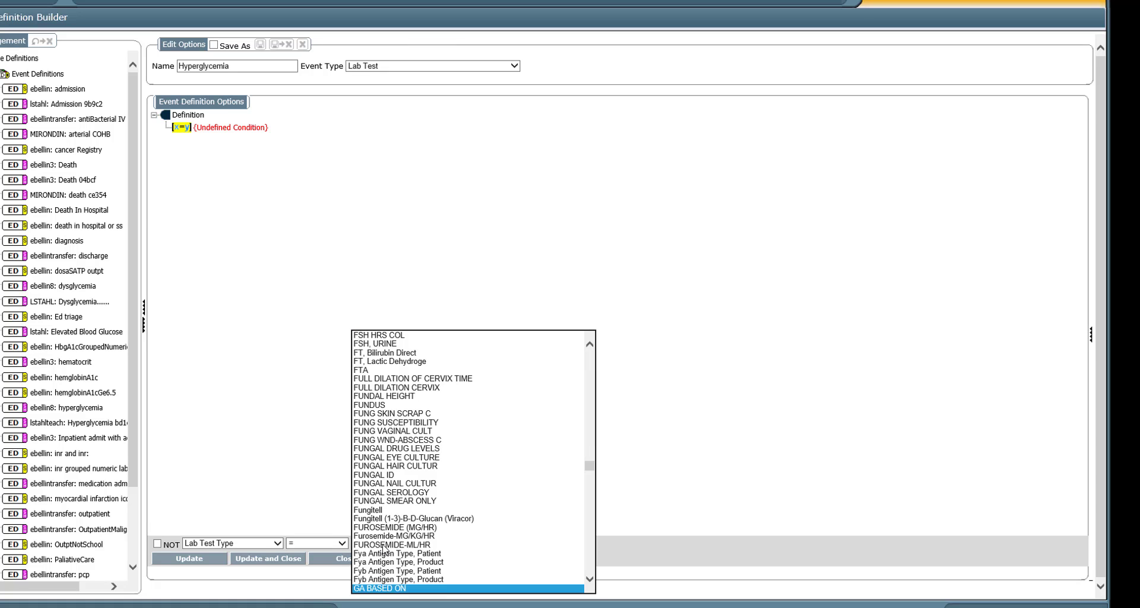
pyautogui.press('m')
pyautogui.press('s')
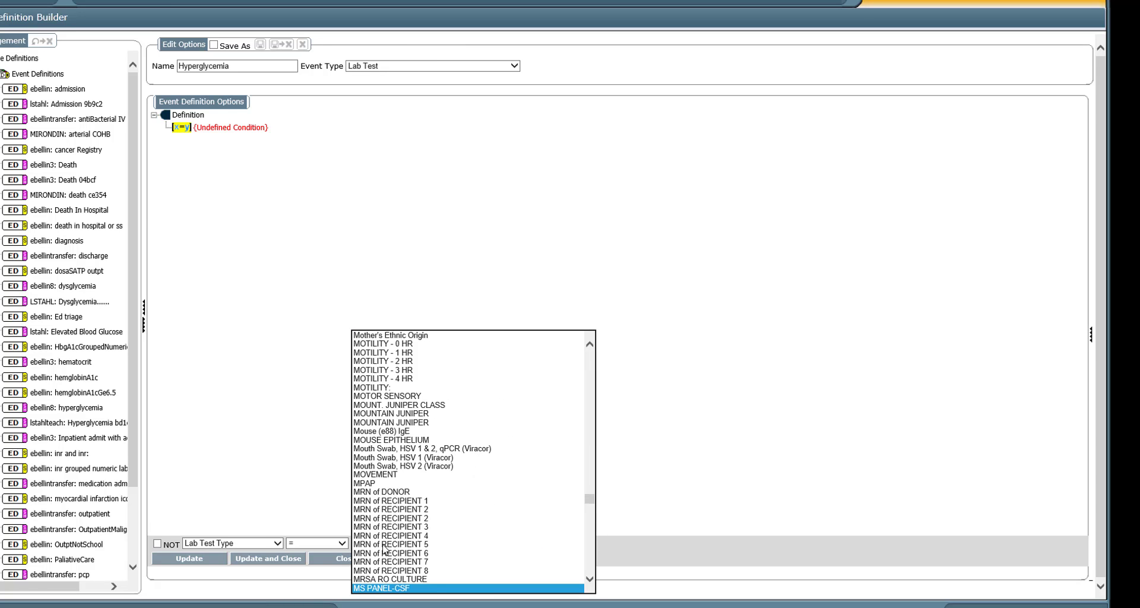
pyautogui.press('g')
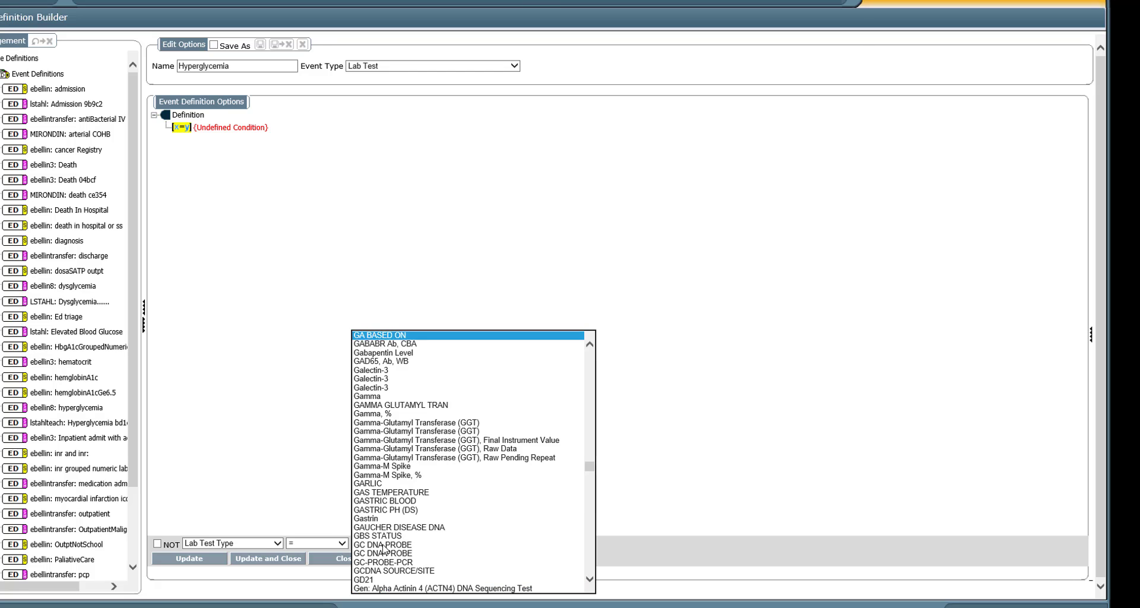
pyautogui.press('l')
pyautogui.press('u')
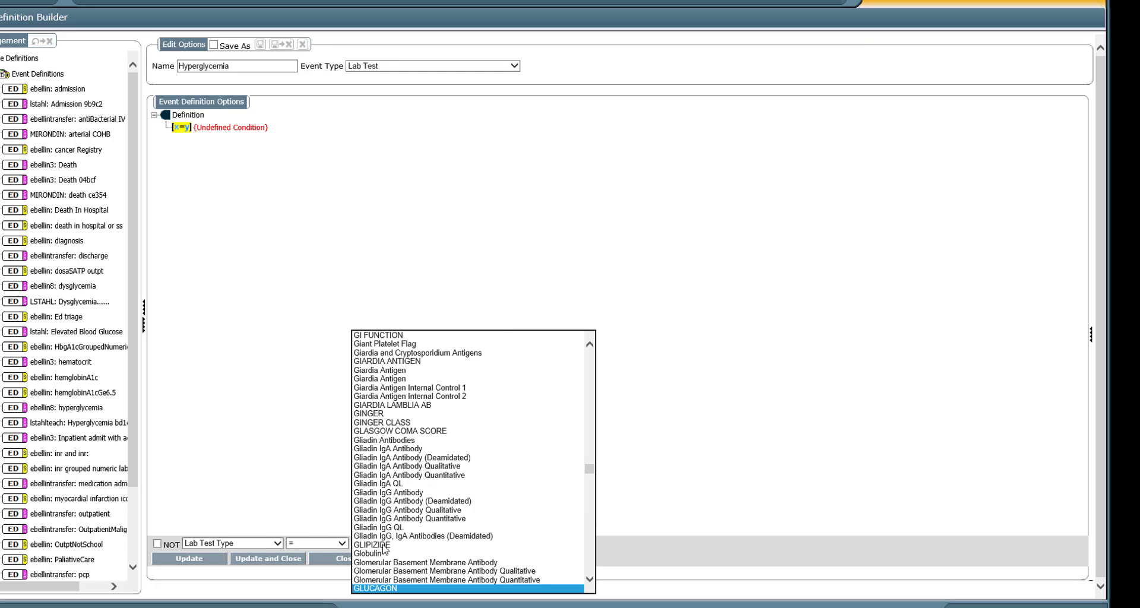
pyautogui.press('c')
pyautogui.press('o')
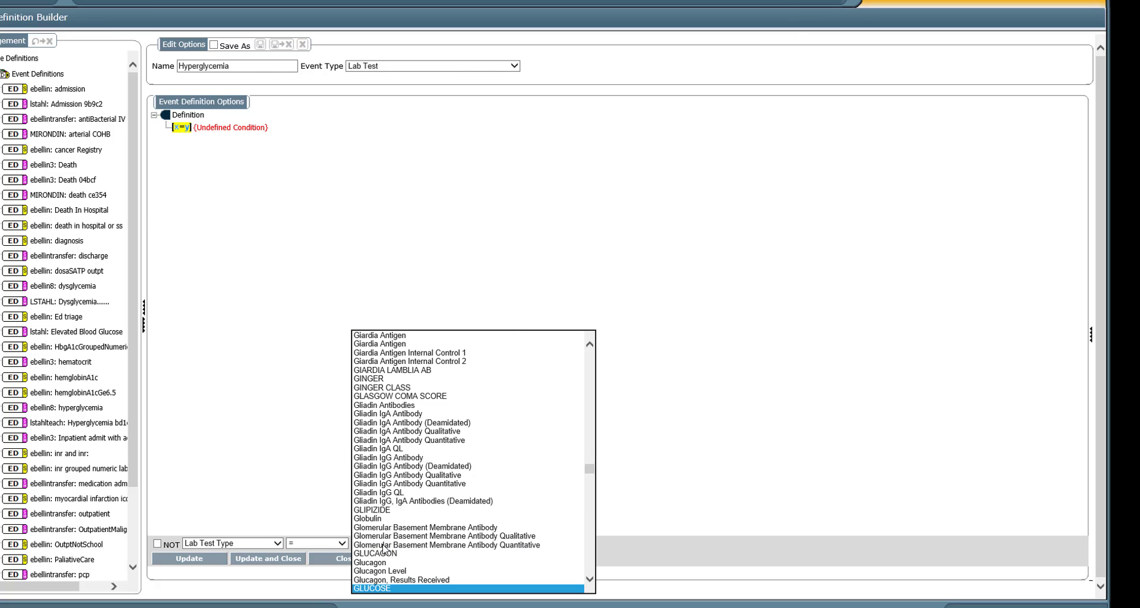
pyautogui.press('Down')
pyautogui.press('Down')
pyautogui.press('Down')
pyautogui.press('Down')
pyautogui.press('Down')
pyautogui.press('Down')
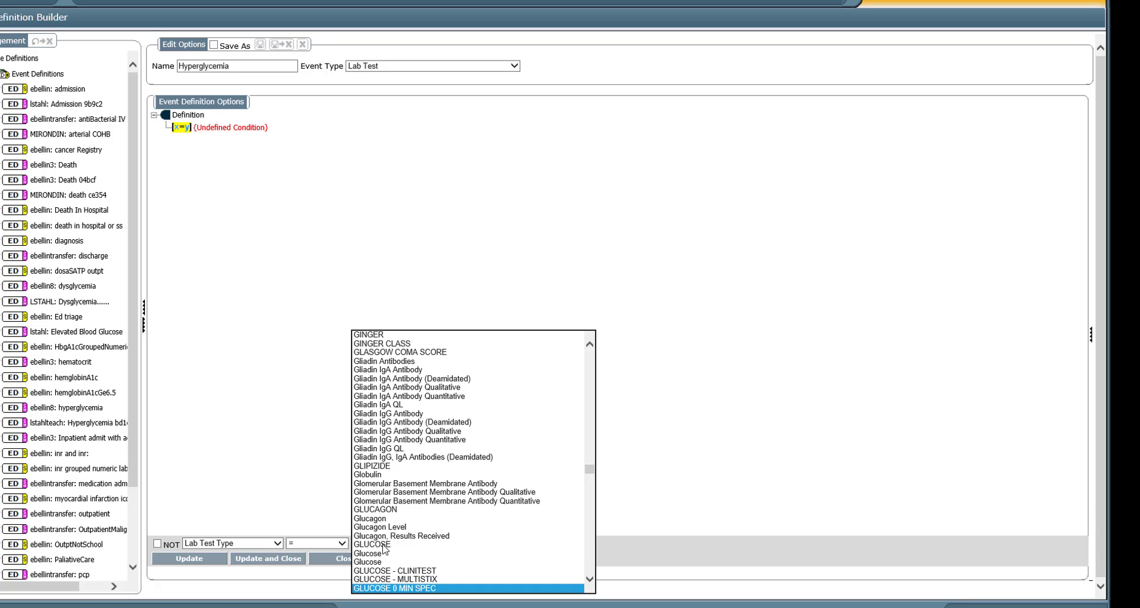
pyautogui.press('Down')
pyautogui.press('Down')
pyautogui.press('Down')
pyautogui.press('Down')
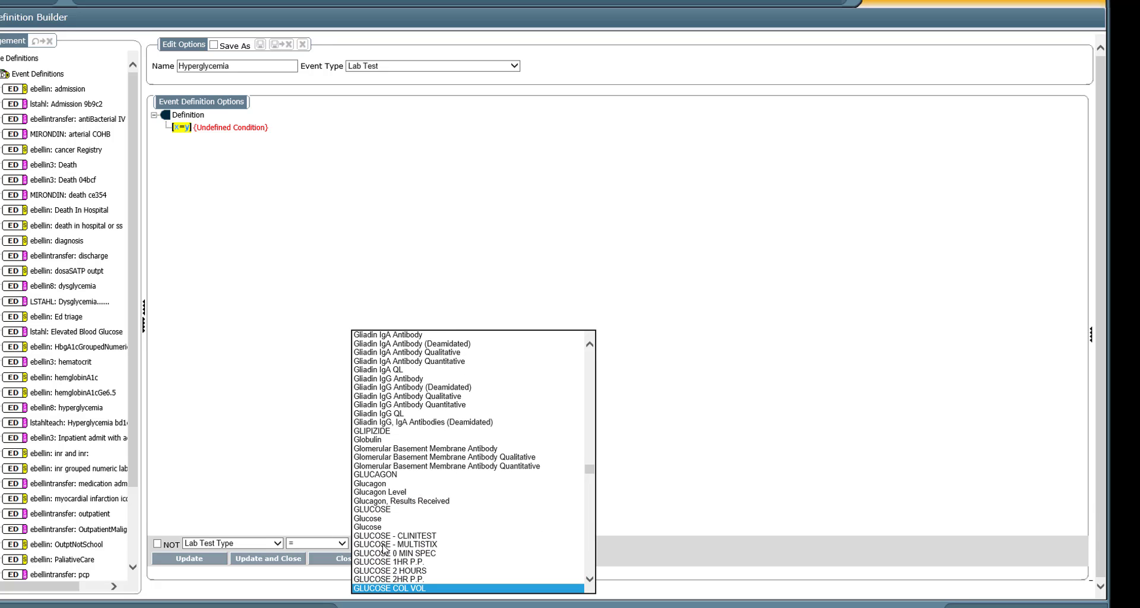
pyautogui.press('Return')
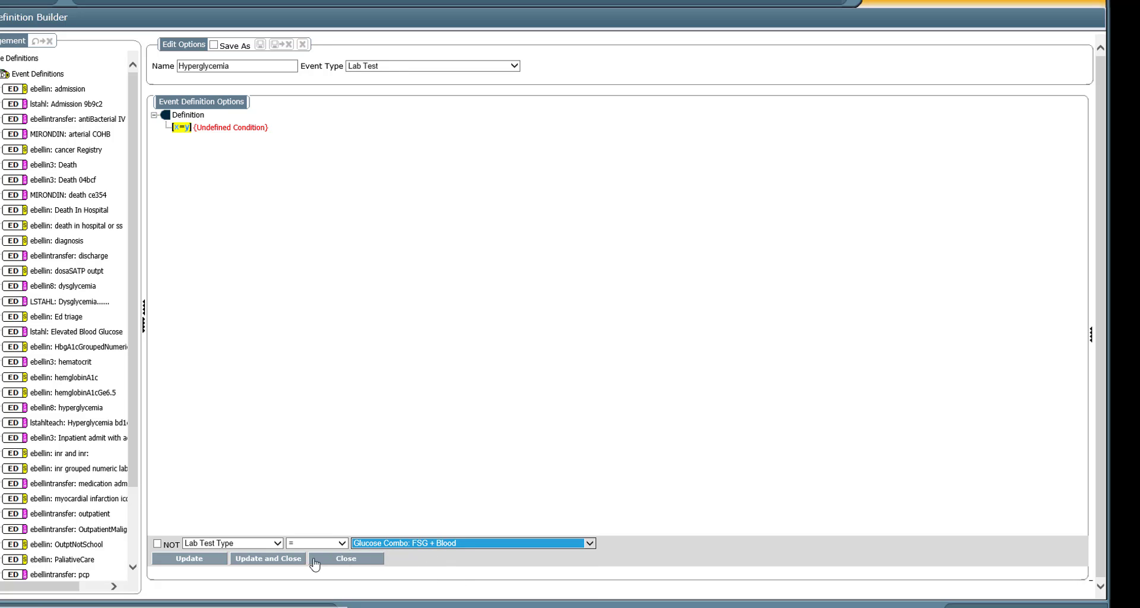
pyautogui.click(291, 561)
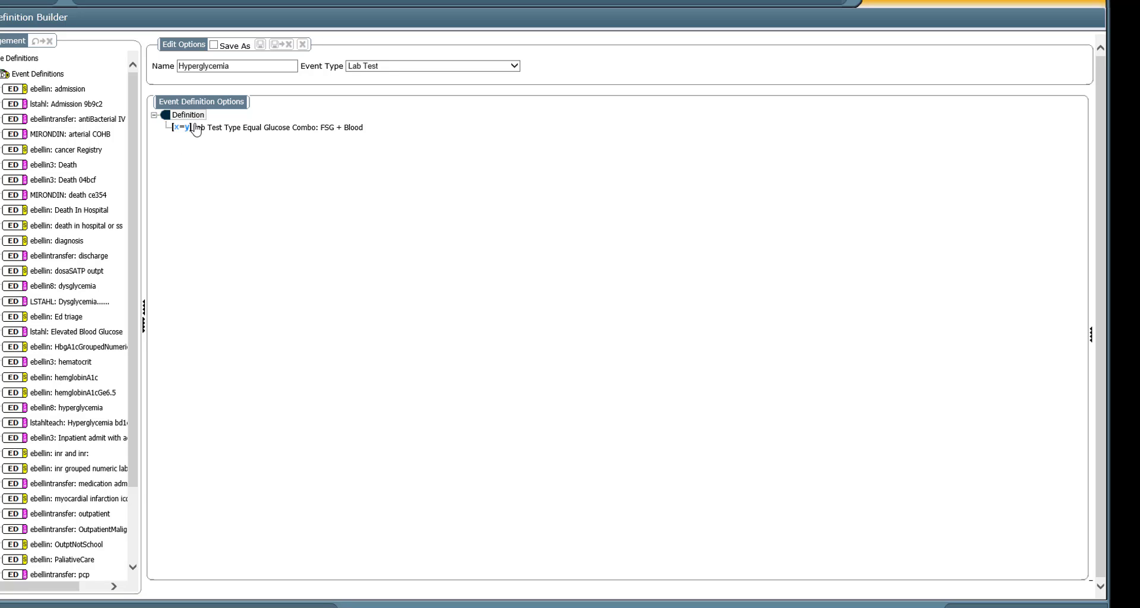
# Step: Add a second condition to the definition requiring Lab Test Value >= 250
pyautogui.rightClick(199, 118)
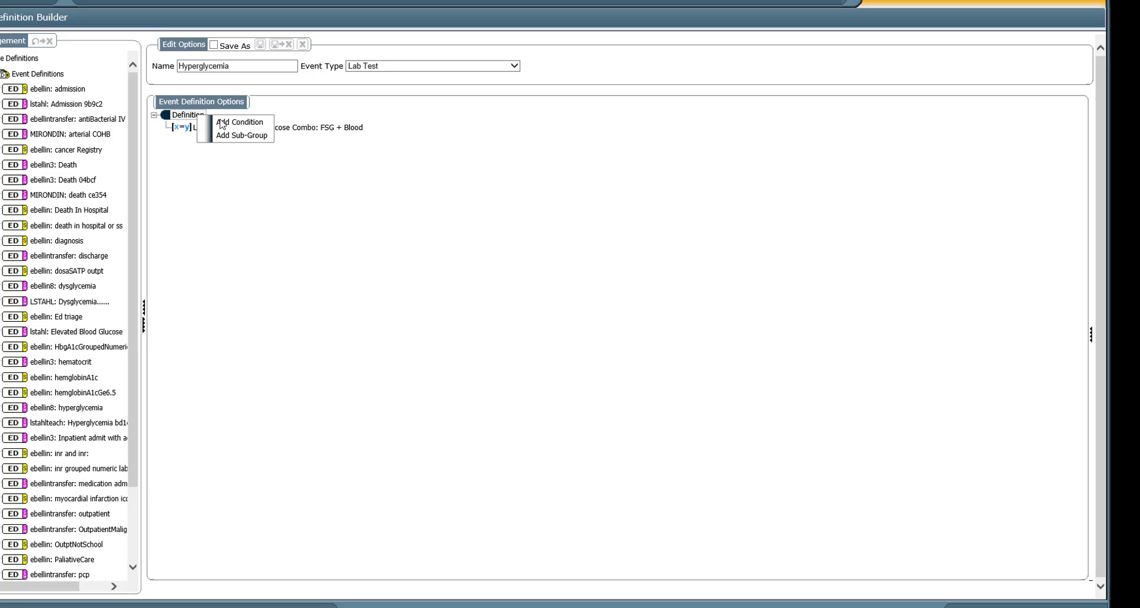
pyautogui.click(227, 121)
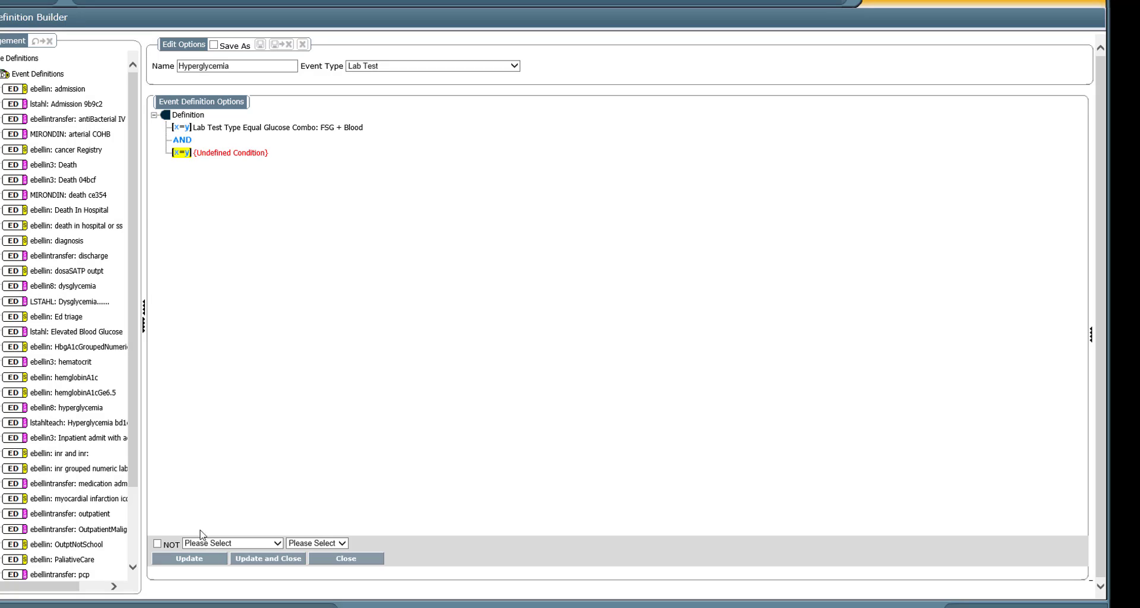
pyautogui.click(212, 543)
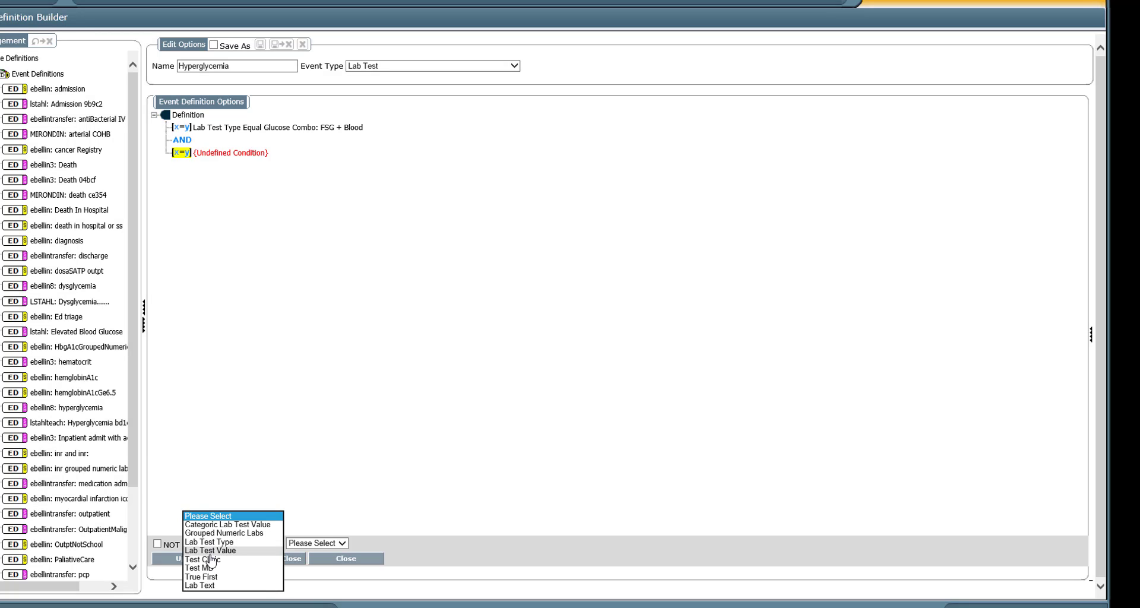
pyautogui.click(212, 551)
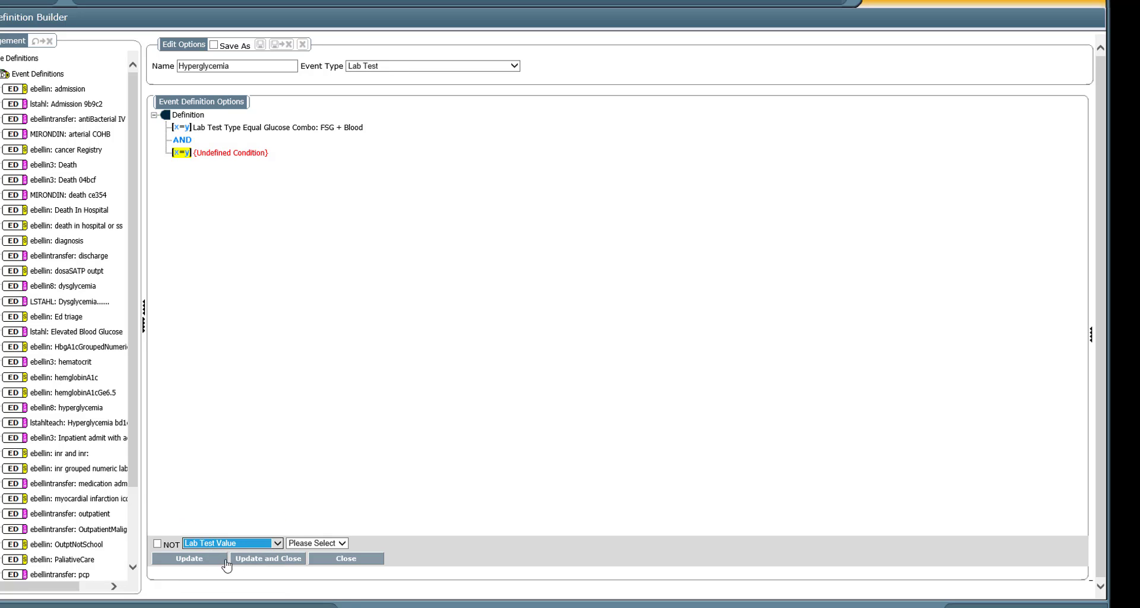
pyautogui.click(342, 544)
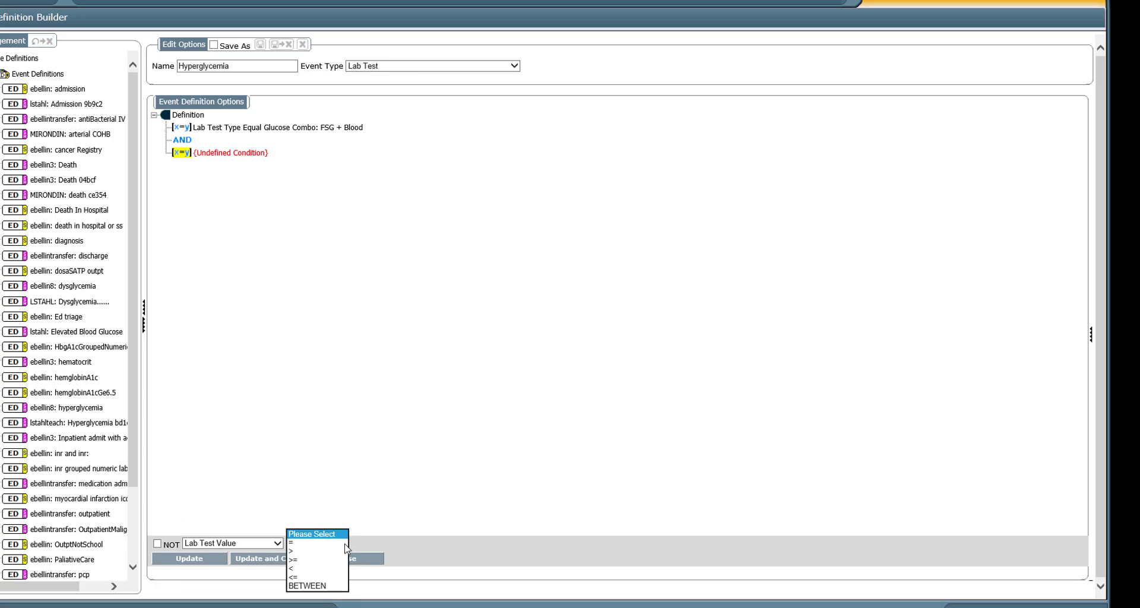
pyautogui.click(341, 560)
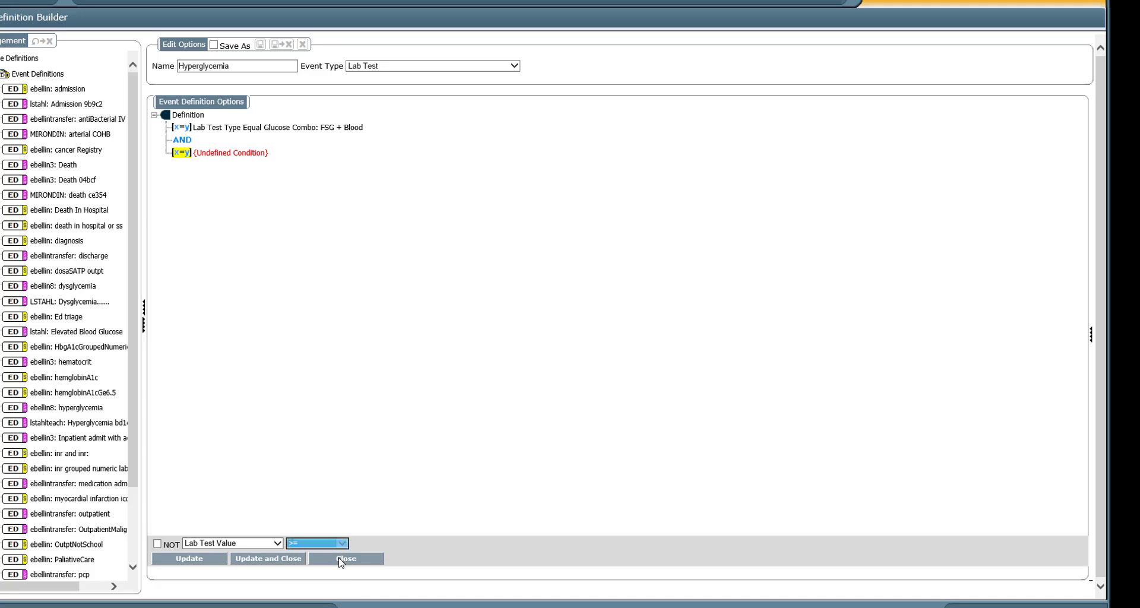
pyautogui.click(383, 547)
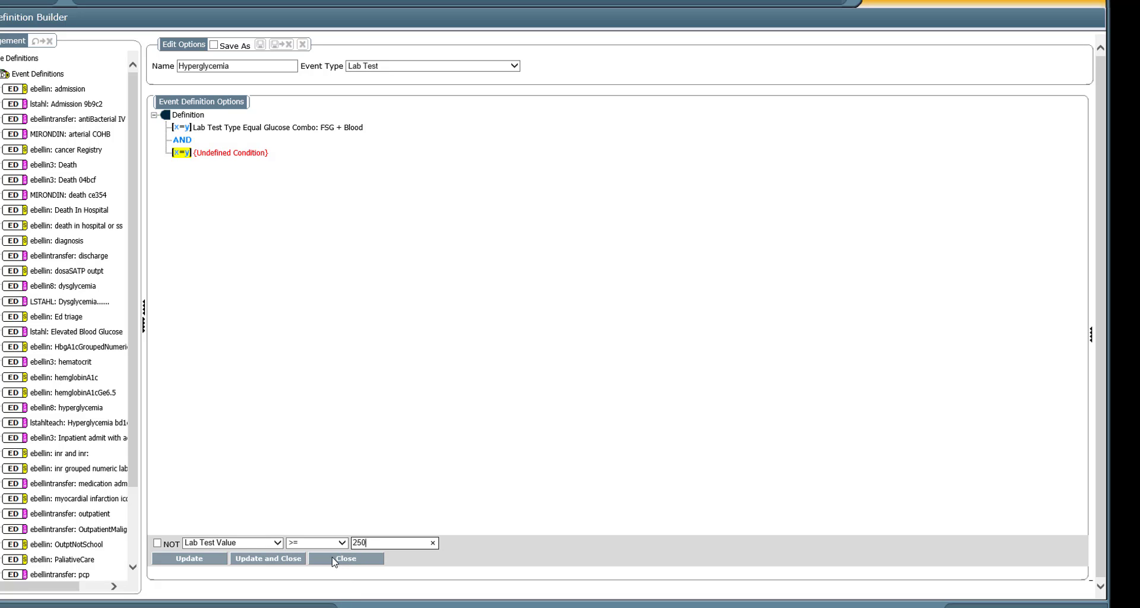
pyautogui.click(291, 558)
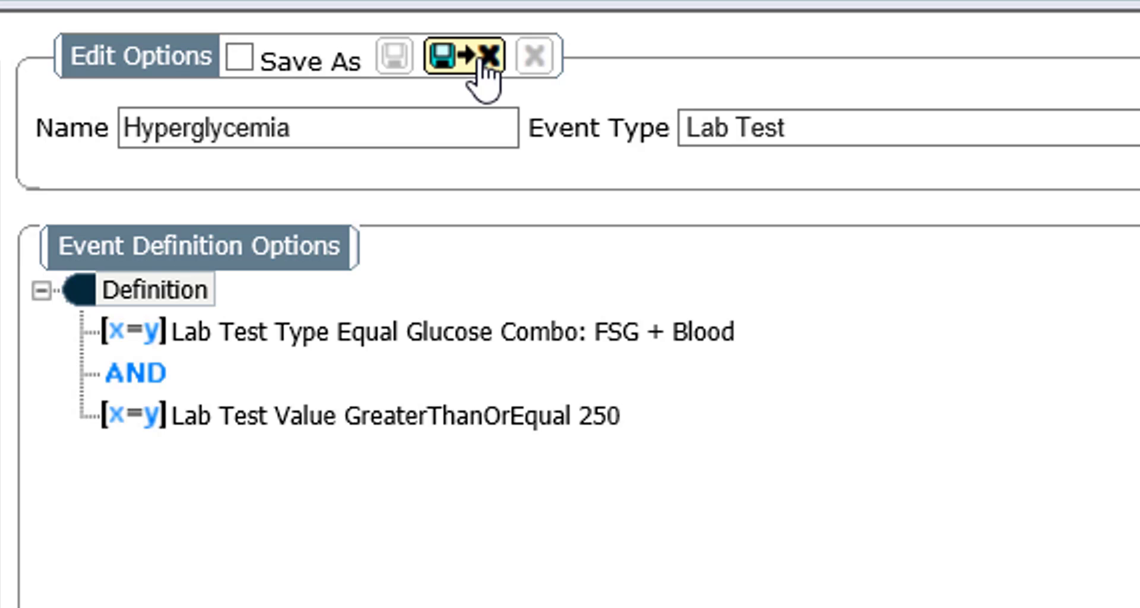
# Step: Save and close the Hyperglycemia event definition, and select hyperglycemia as the method's outcome in the study
pyautogui.click(480, 63)
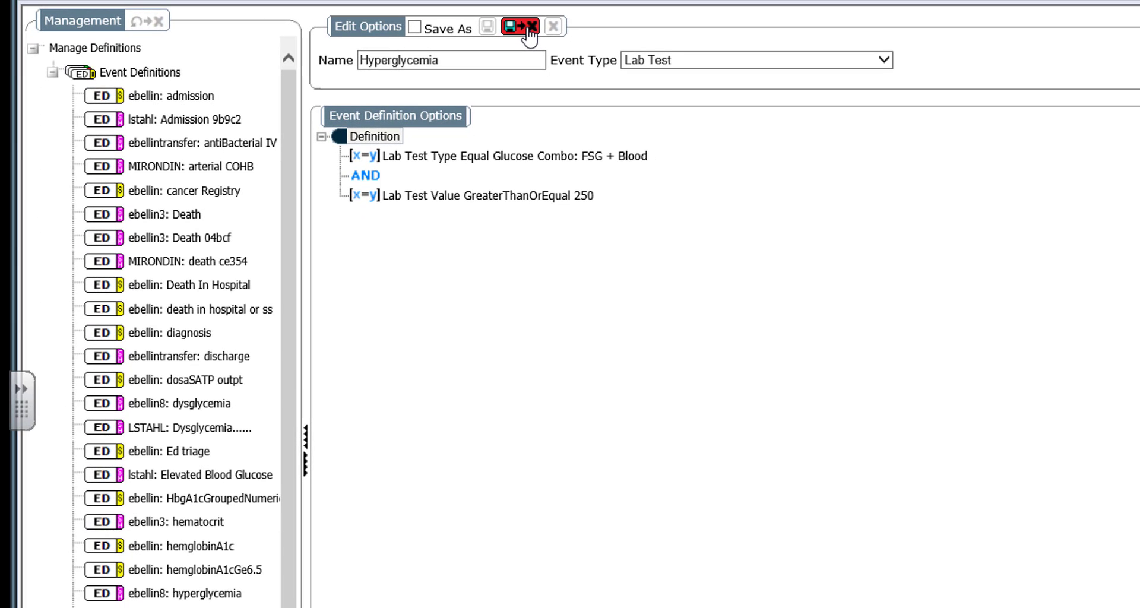
pyautogui.click(157, 23)
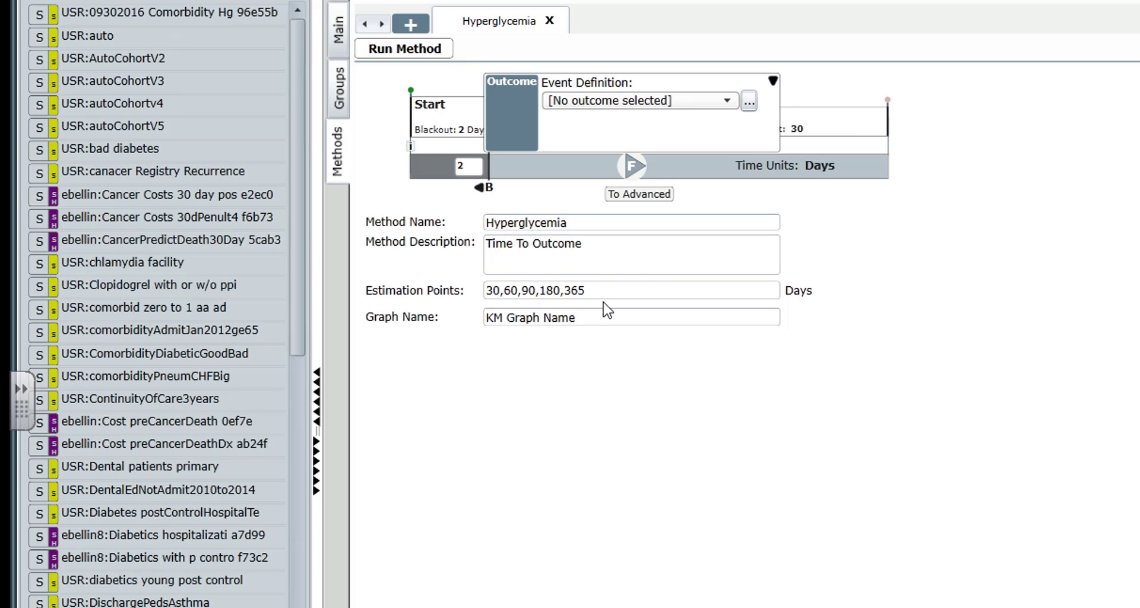
pyautogui.click(726, 102)
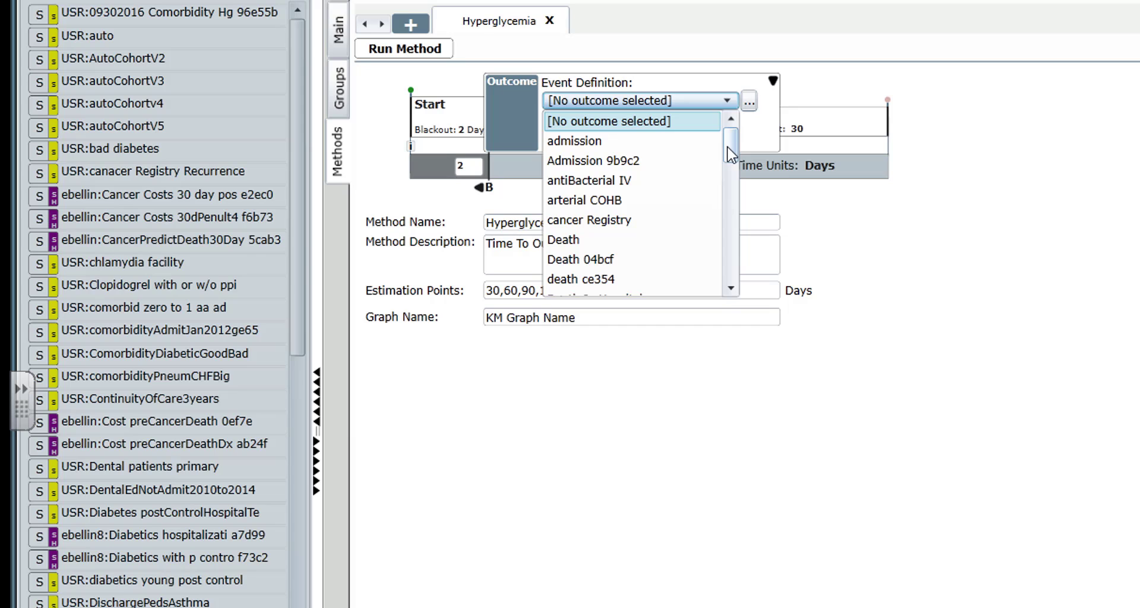
pyautogui.moveTo(730, 155); pyautogui.dragTo(723, 208)
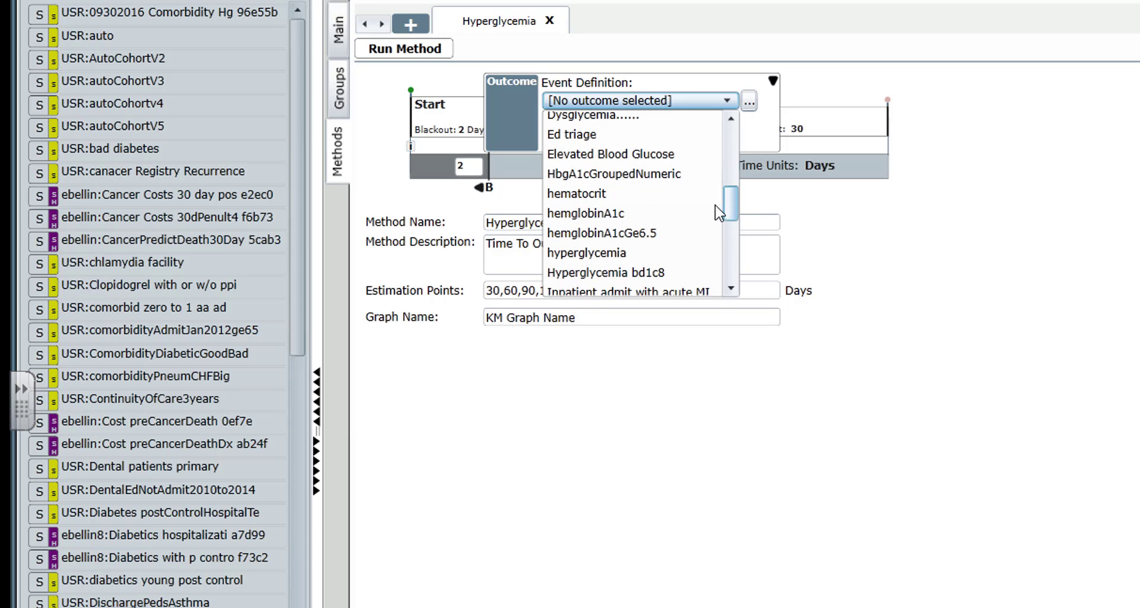
pyautogui.click(677, 255)
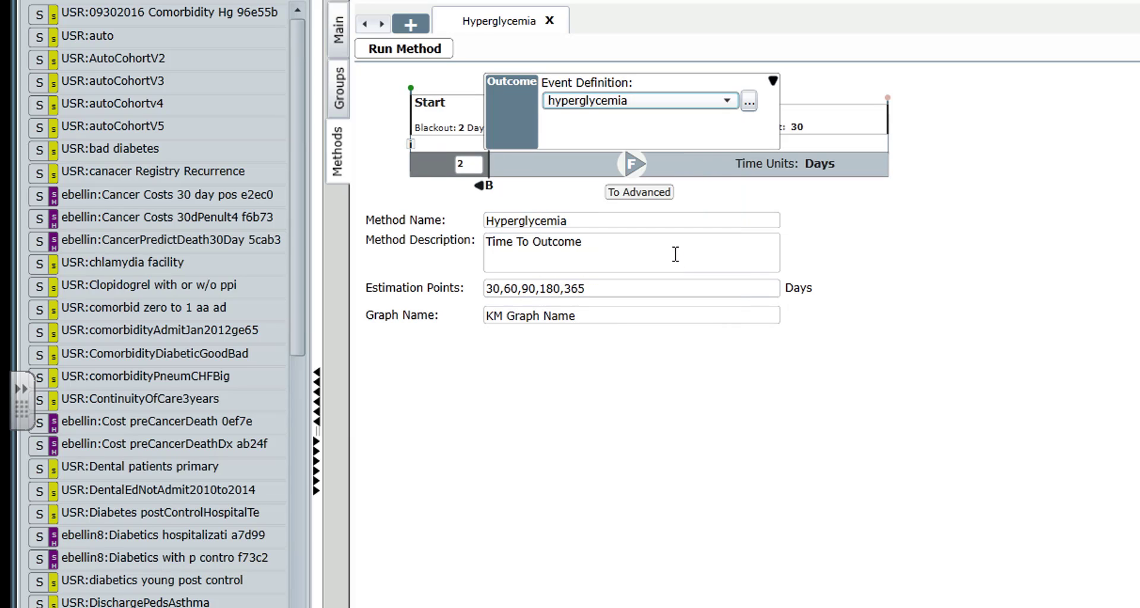
# Step: Set the Hyperglycemia method's estimation points to 1,3,5,7,10,15,20,30 days and its graph name to Hyperglycemia
pyautogui.click(611, 288)
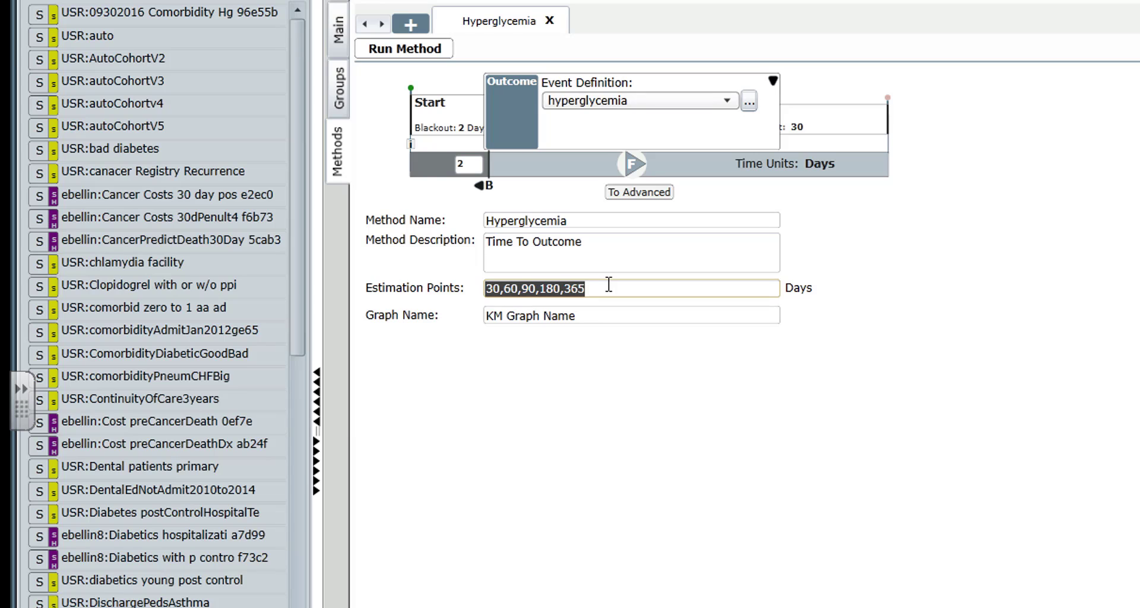
pyautogui.write('1,3,')
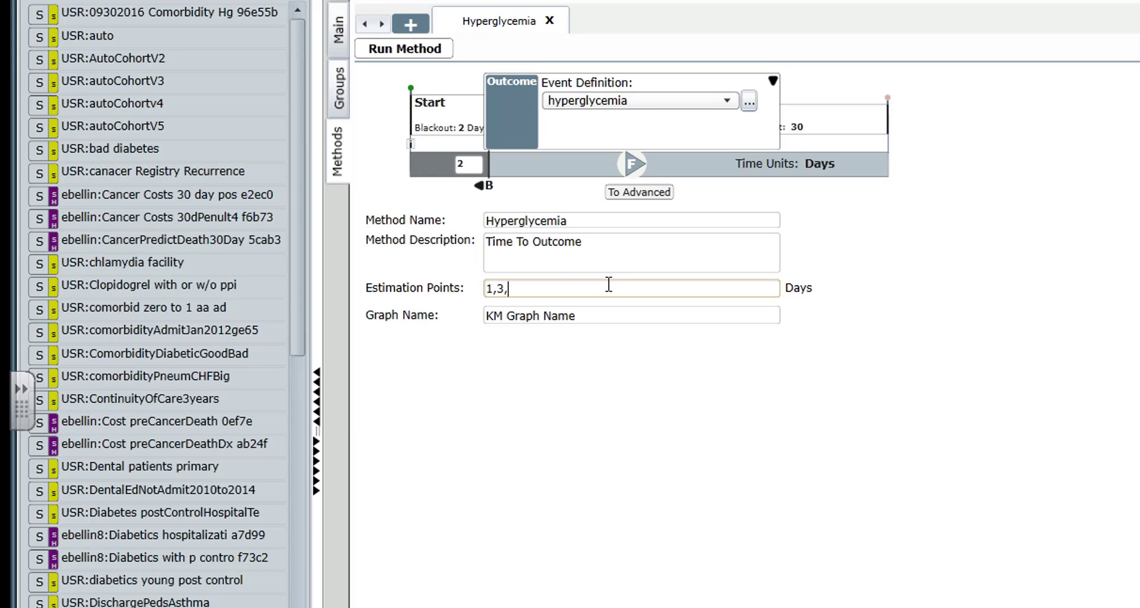
pyautogui.write('5,7,10,15,20,30')
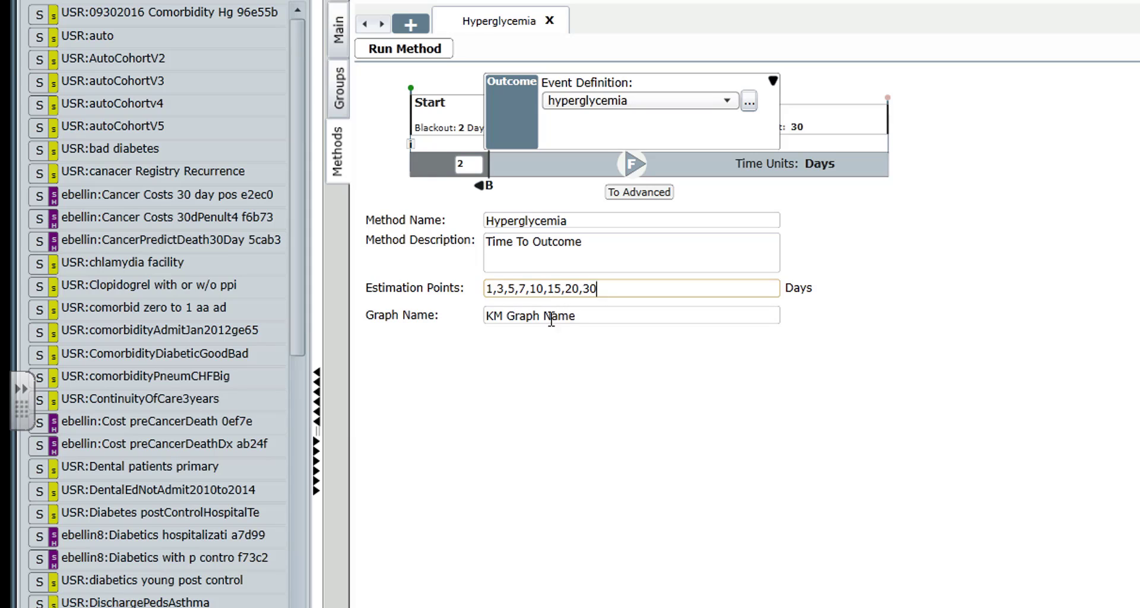
pyautogui.tripleClick(585, 323)
pyautogui.write('H')
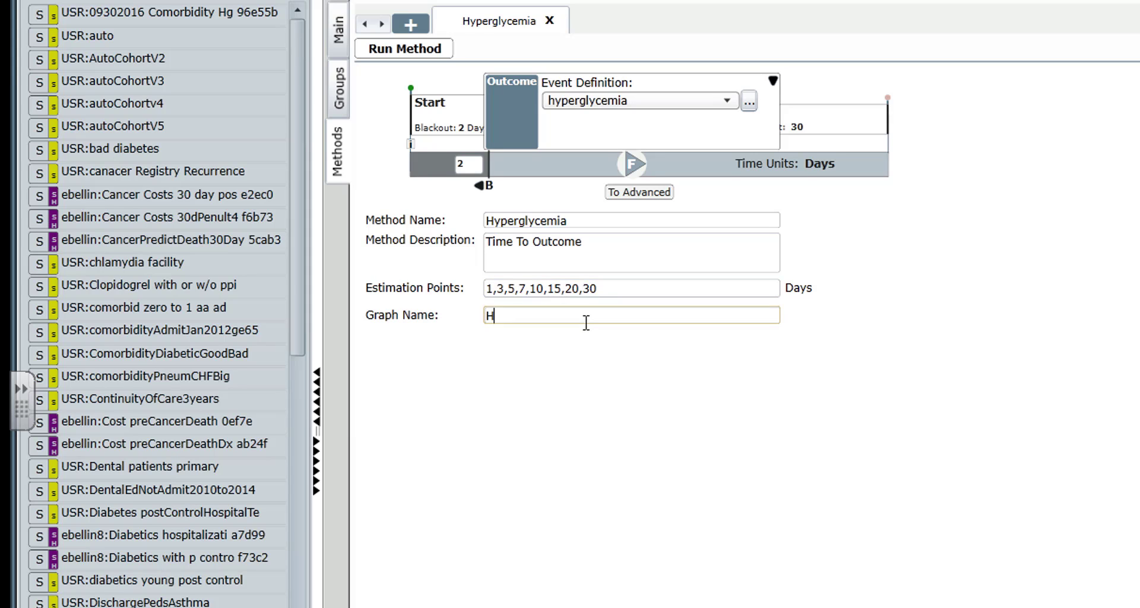
pyautogui.write('yperglycemia')
pyautogui.click(774, 83)
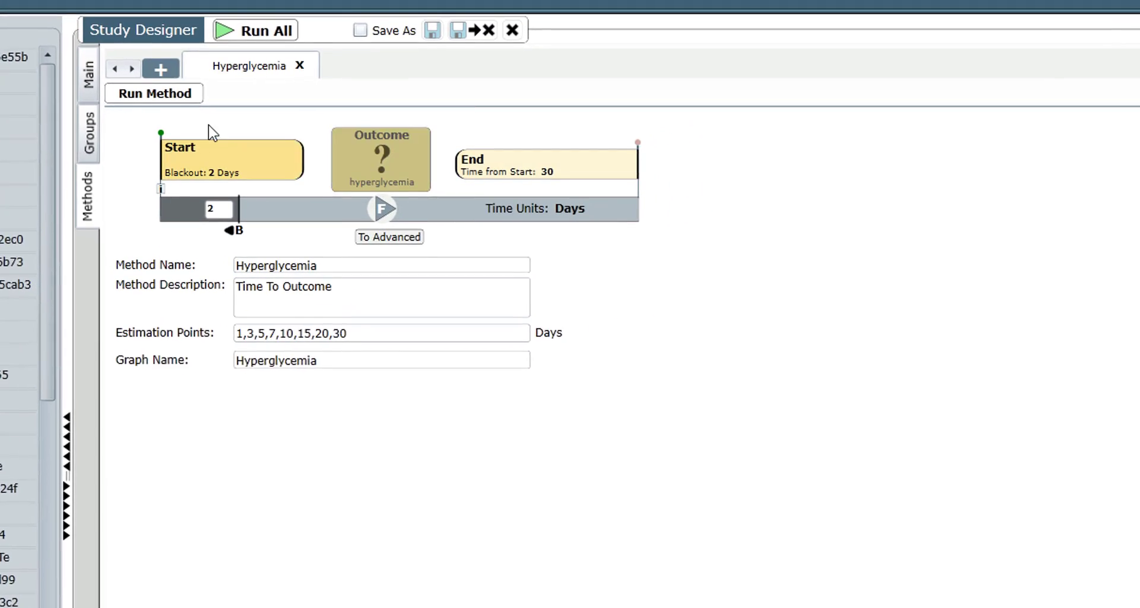
# Step: Run the Hyperglycemia method and review its target event, all events and patient list results
pyautogui.click(134, 101)
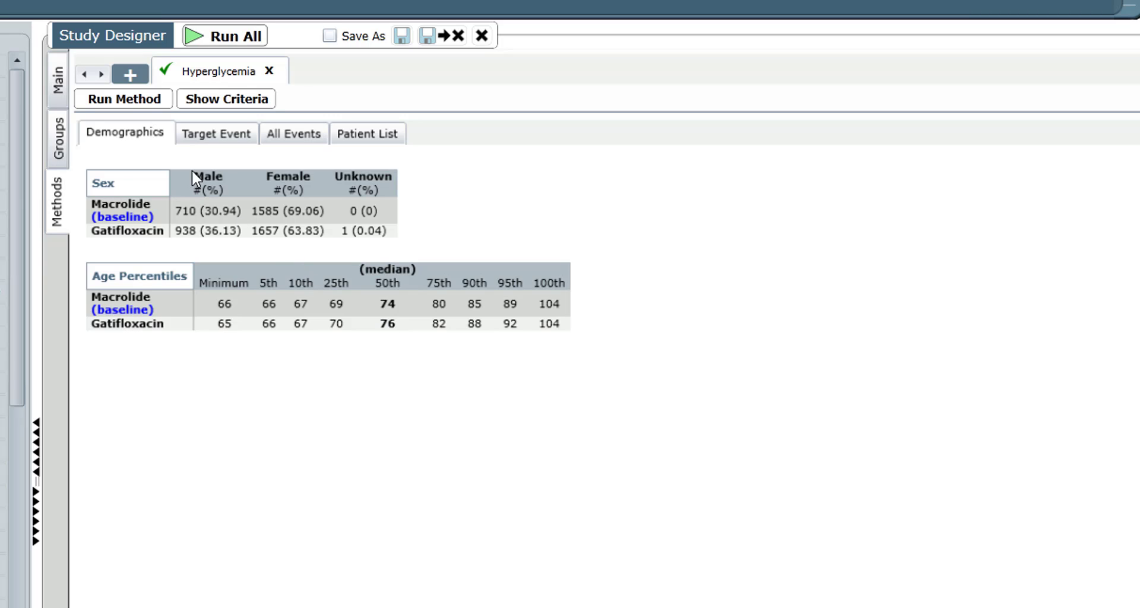
pyautogui.click(209, 138)
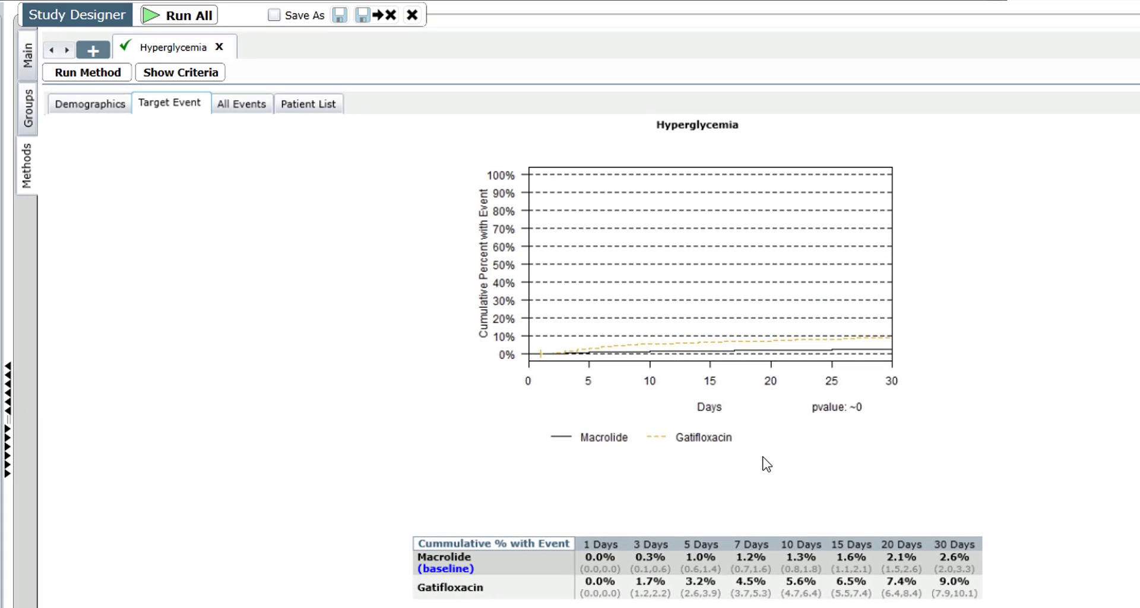
pyautogui.click(240, 106)
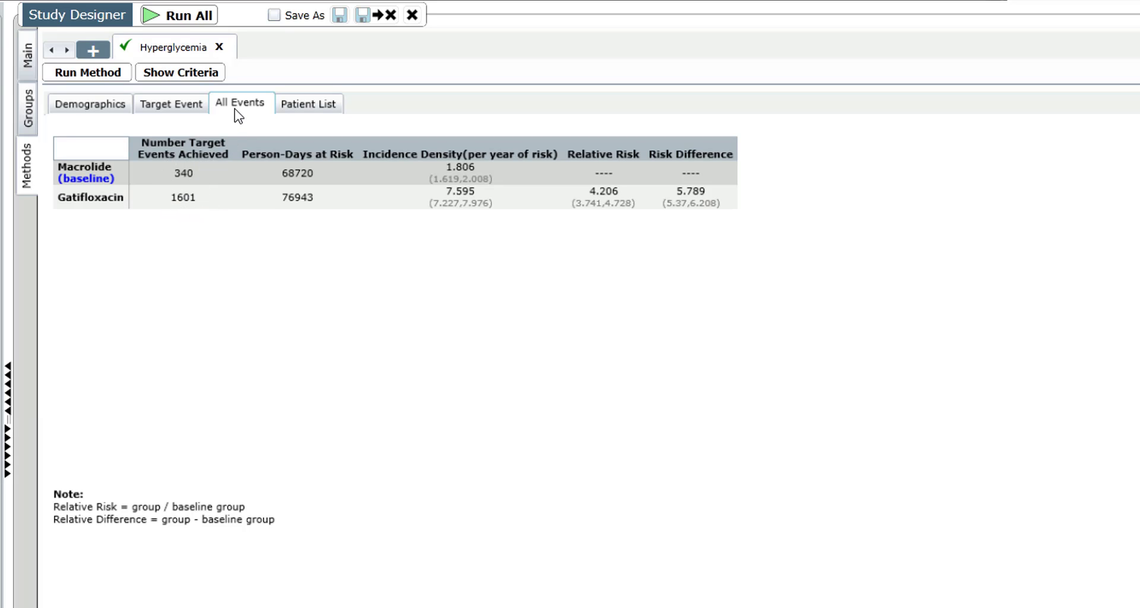
pyautogui.click(318, 111)
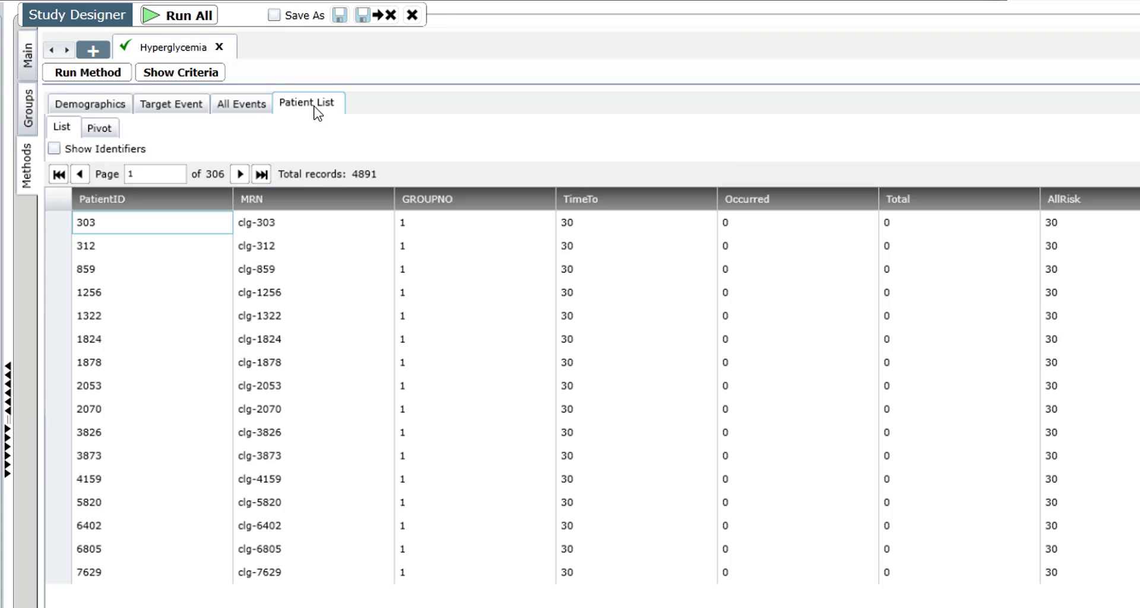
pyautogui.click(193, 107)
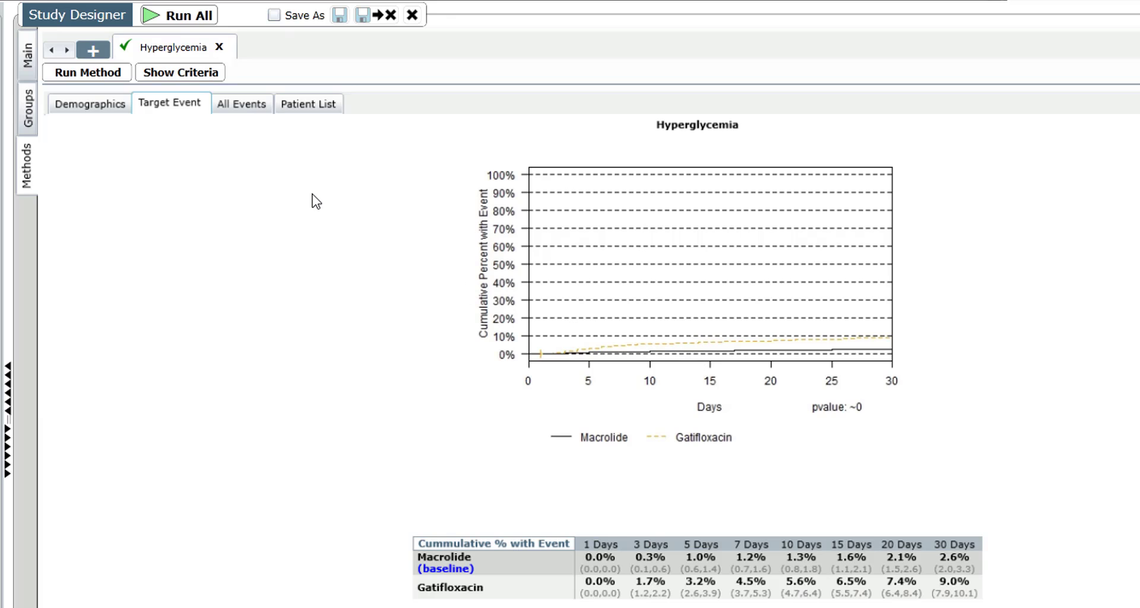
# Step: Add a second method of type Time to outcome named Dysglycemia to the study
pyautogui.click(93, 51)
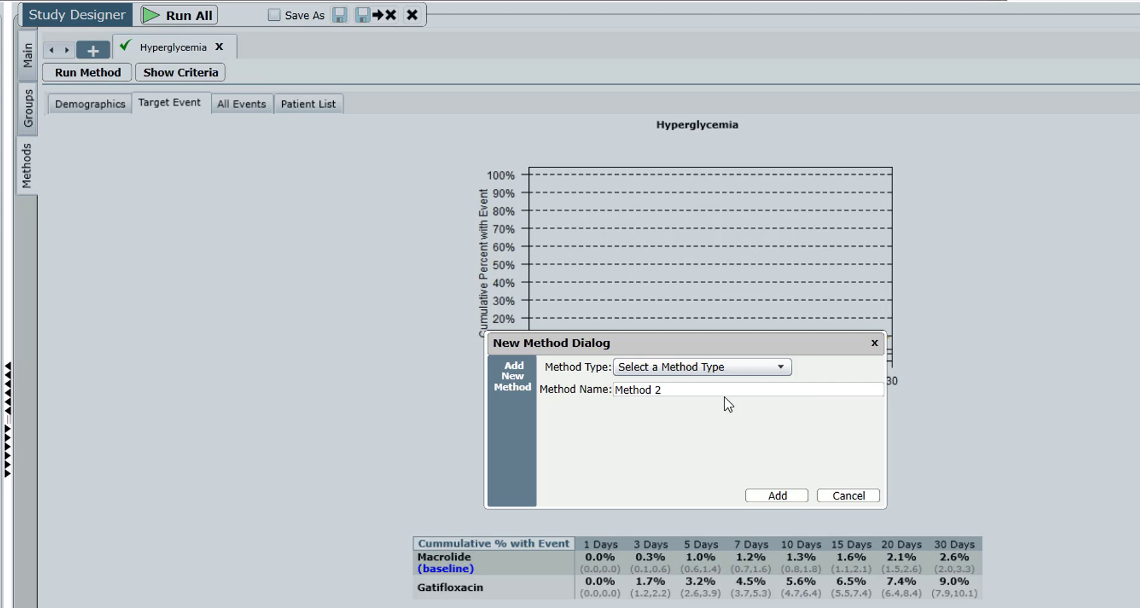
pyautogui.click(727, 367)
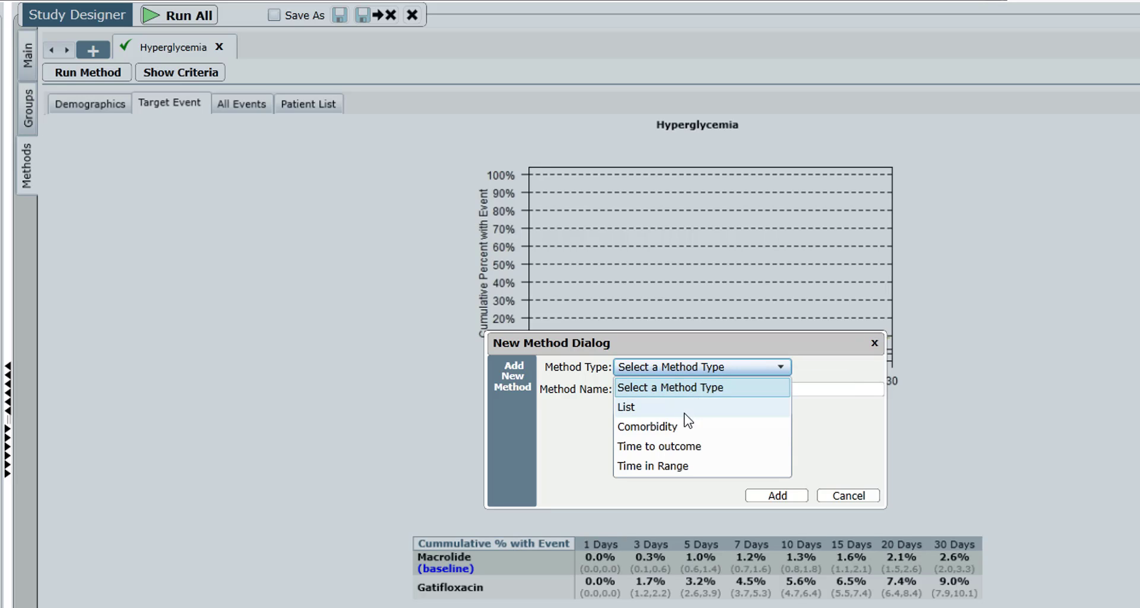
pyautogui.click(681, 446)
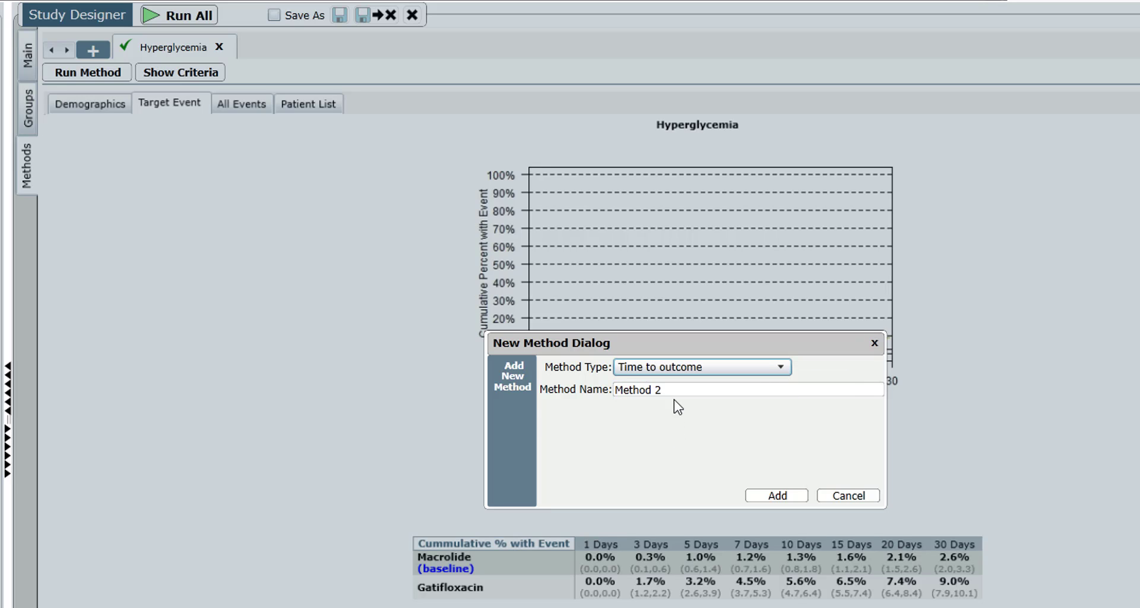
pyautogui.click(675, 394)
pyautogui.write('D')
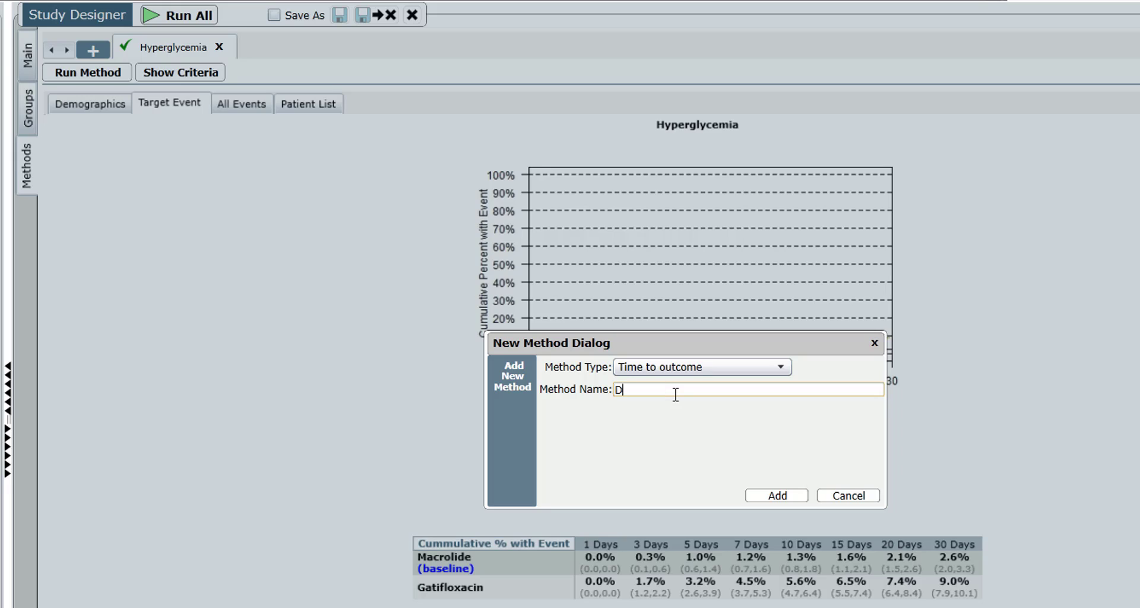
pyautogui.write('ysglycemia')
pyautogui.click(772, 493)
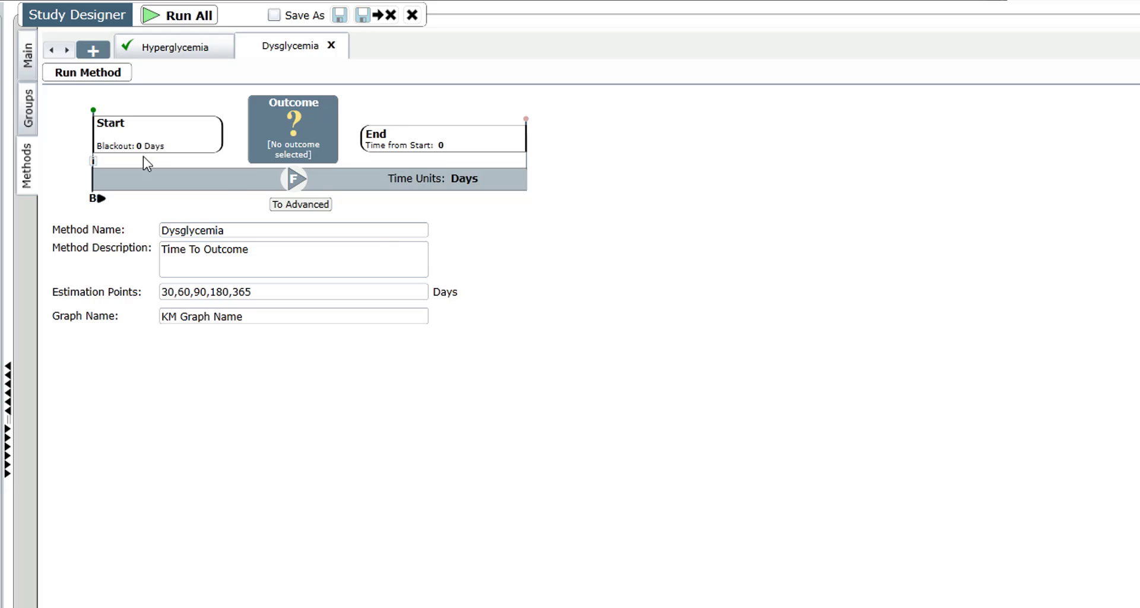
# Step: Set the Dysglycemia method's start blackout to 2 days and its end to 30 days from start
pyautogui.click(158, 141)
pyautogui.doubleClick(186, 107)
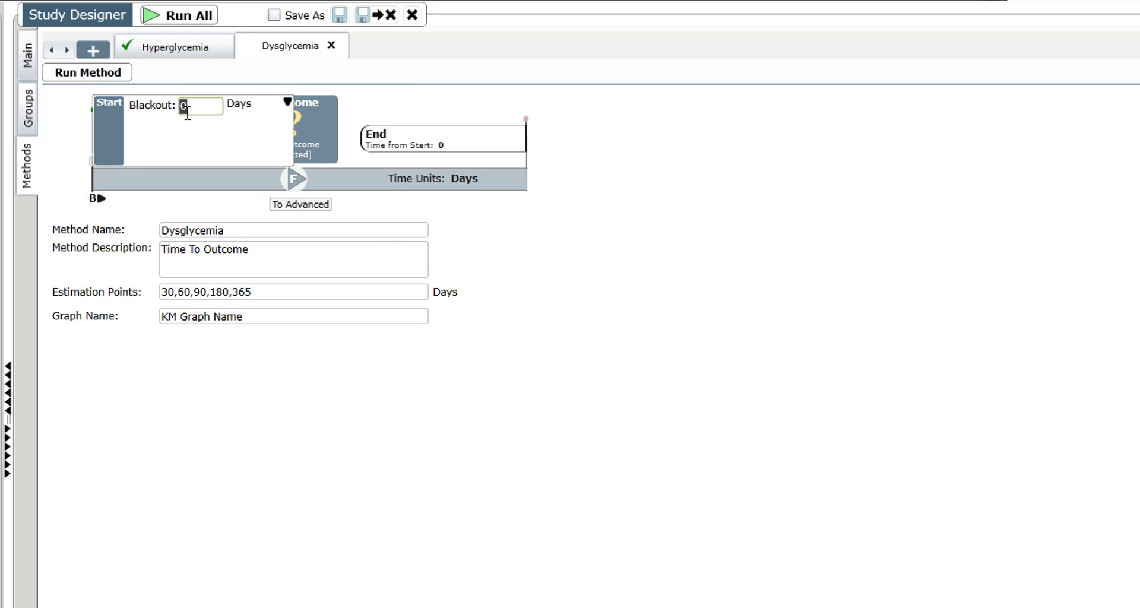
pyautogui.write('2')
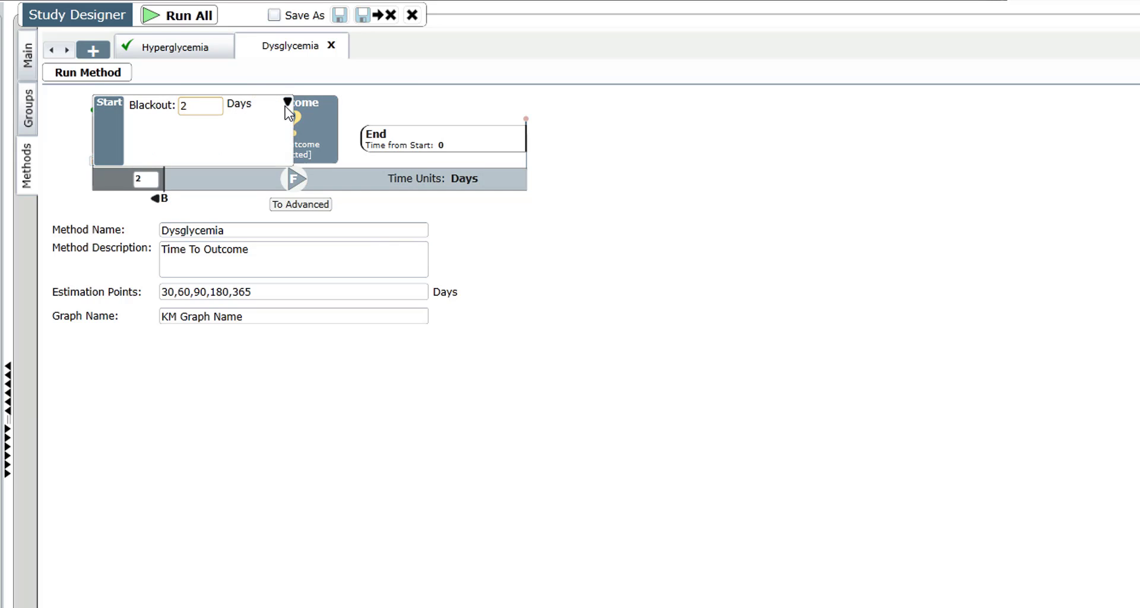
pyautogui.click(394, 136)
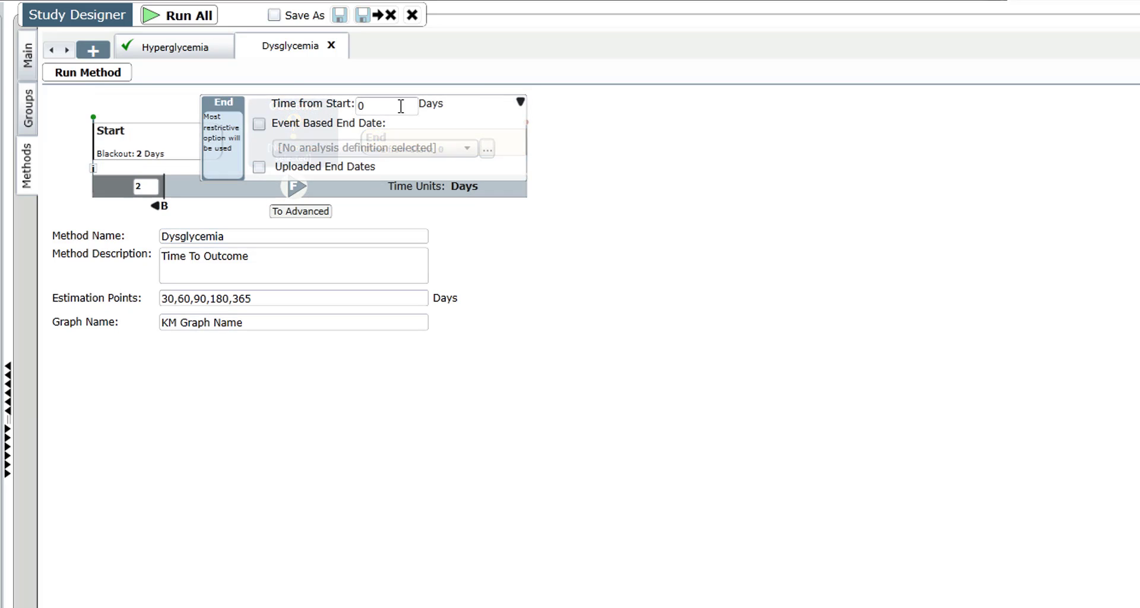
pyautogui.doubleClick(393, 106)
pyautogui.write('30')
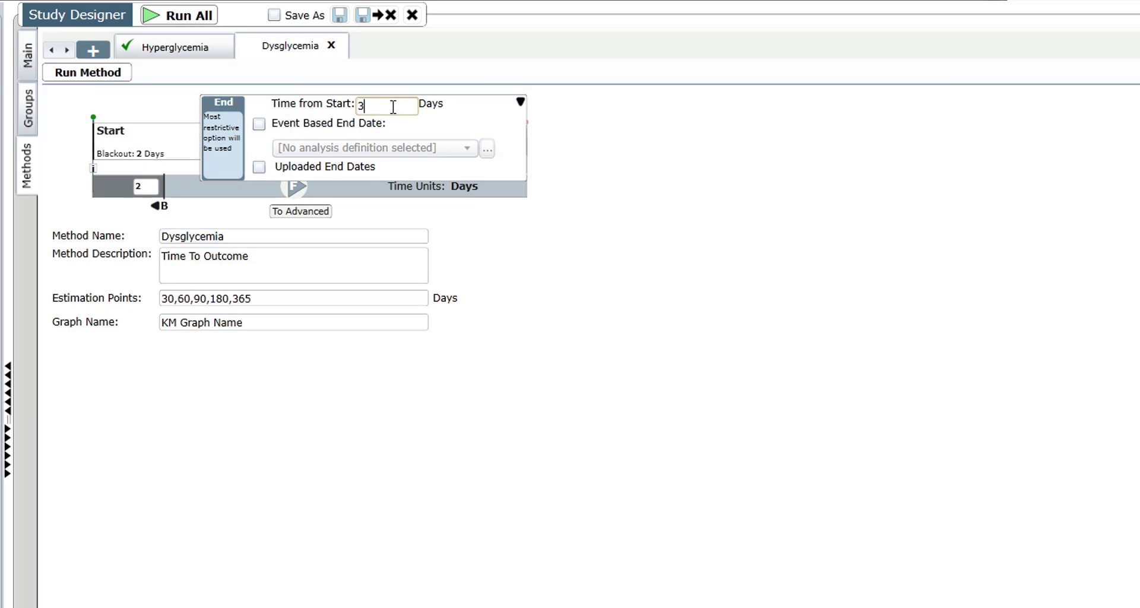
pyautogui.click(520, 102)
# Step: Create a new event definition for the method's outcome, named Dysglycemia, with event type Lab Test
pyautogui.click(321, 140)
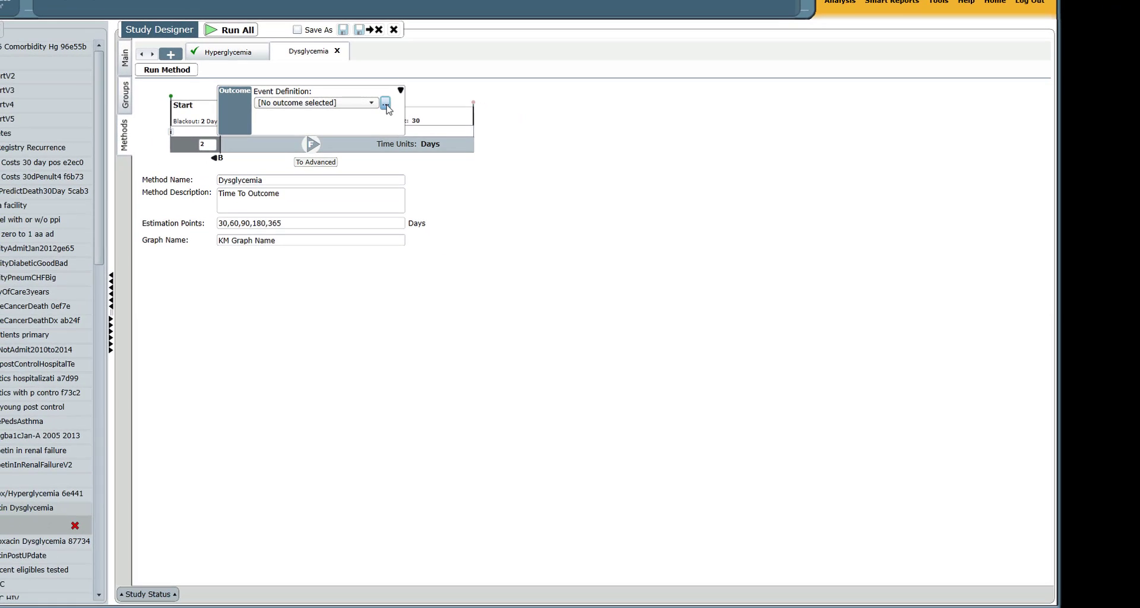
pyautogui.click(385, 105)
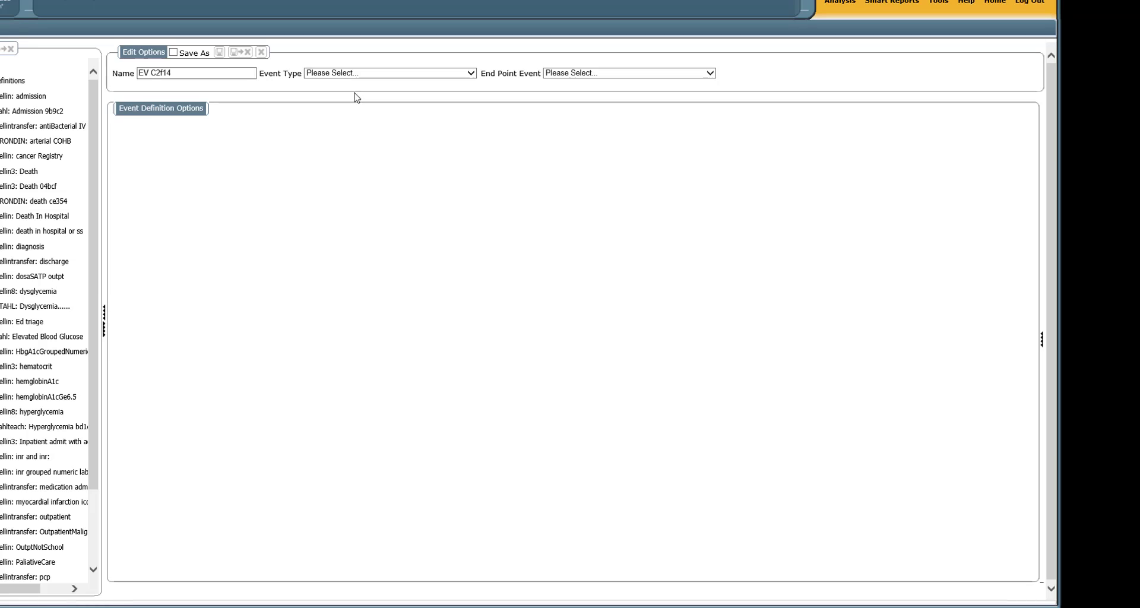
pyautogui.click(252, 78)
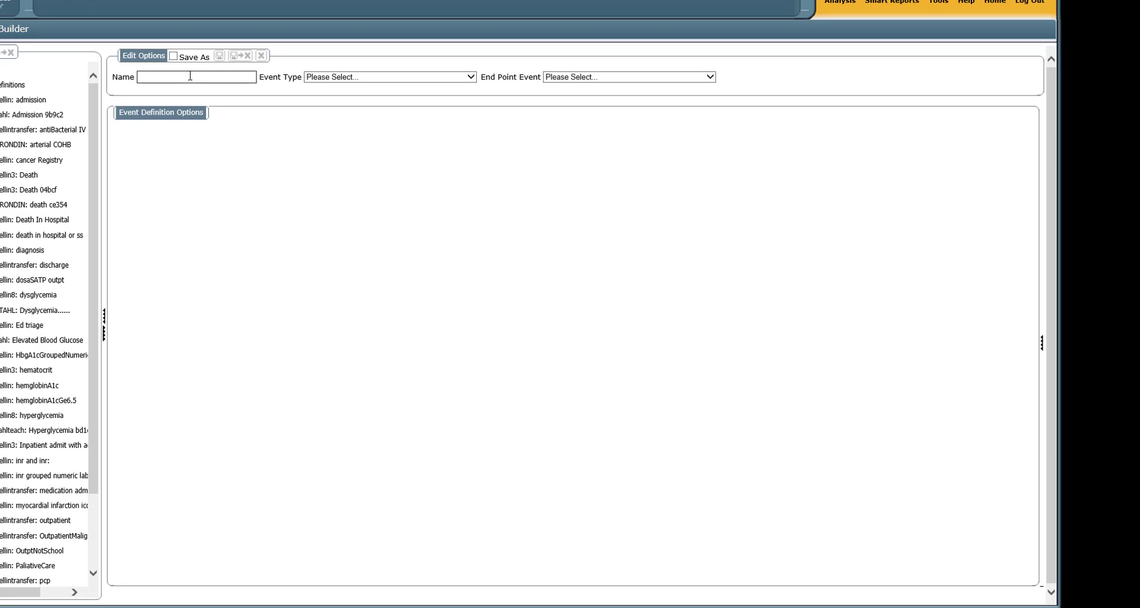
pyautogui.write('Dysglycemia')
pyautogui.click(358, 79)
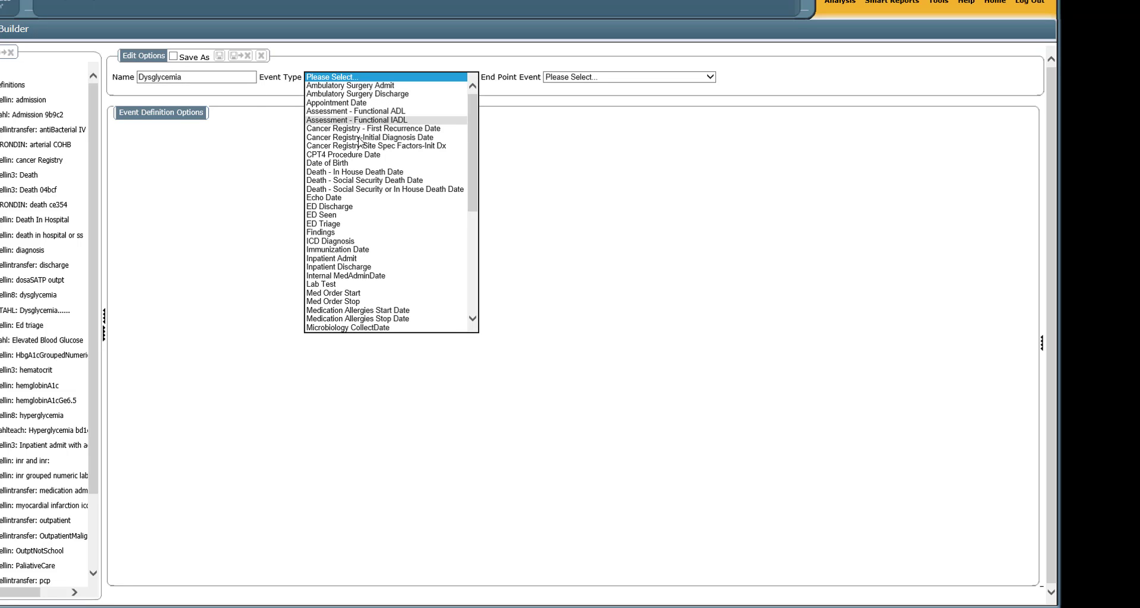
pyautogui.click(350, 286)
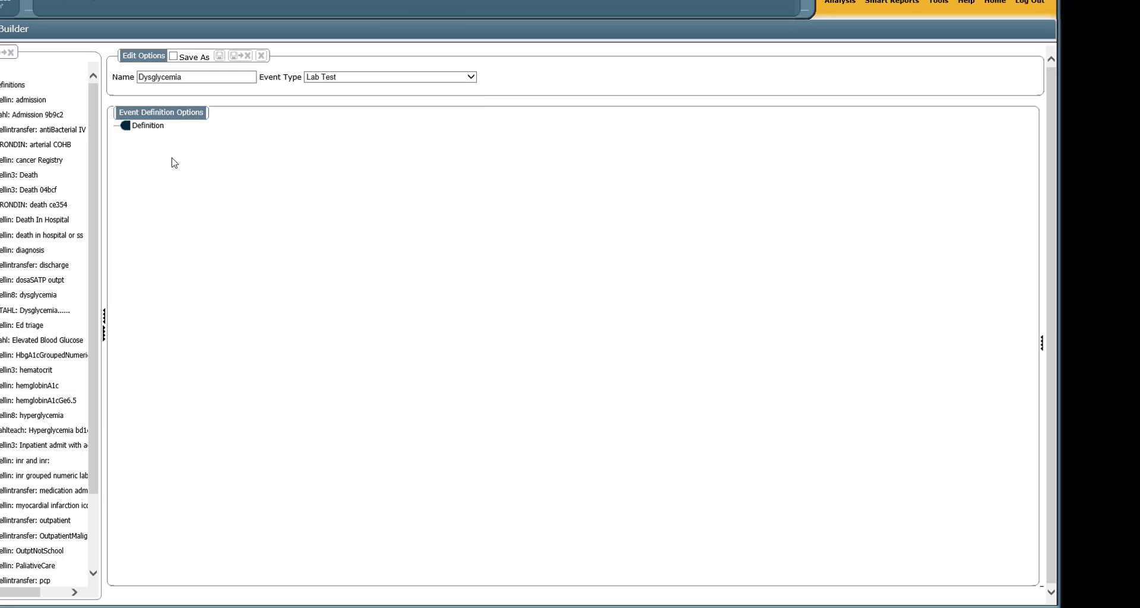
# Step: Add a condition to the Dysglycemia definition that compares Lab Test Type with the = operator
pyautogui.rightClick(160, 126)
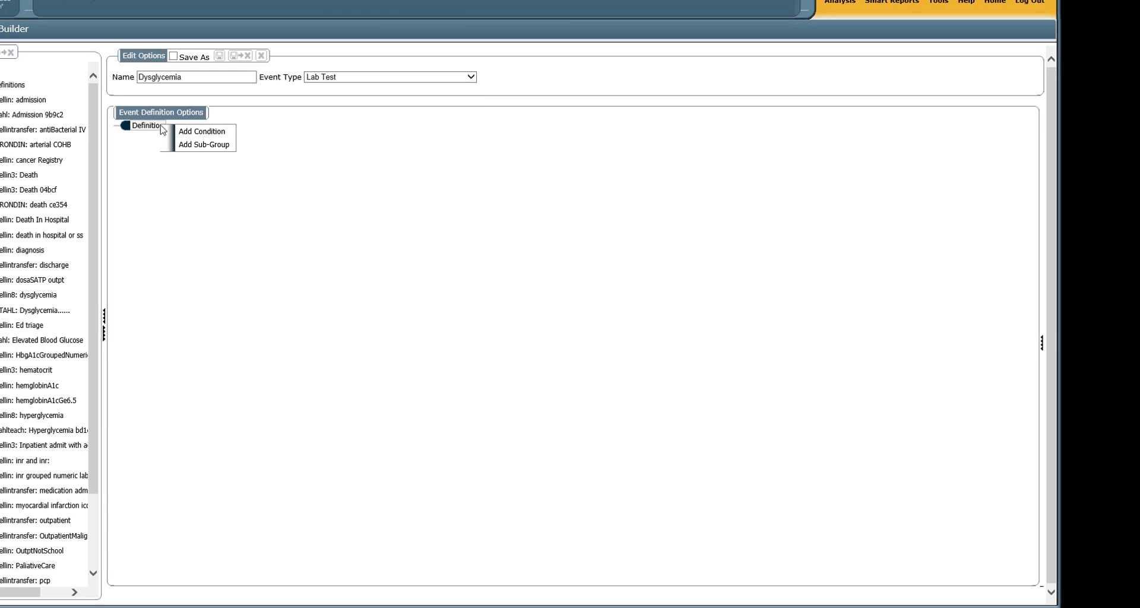
pyautogui.click(187, 137)
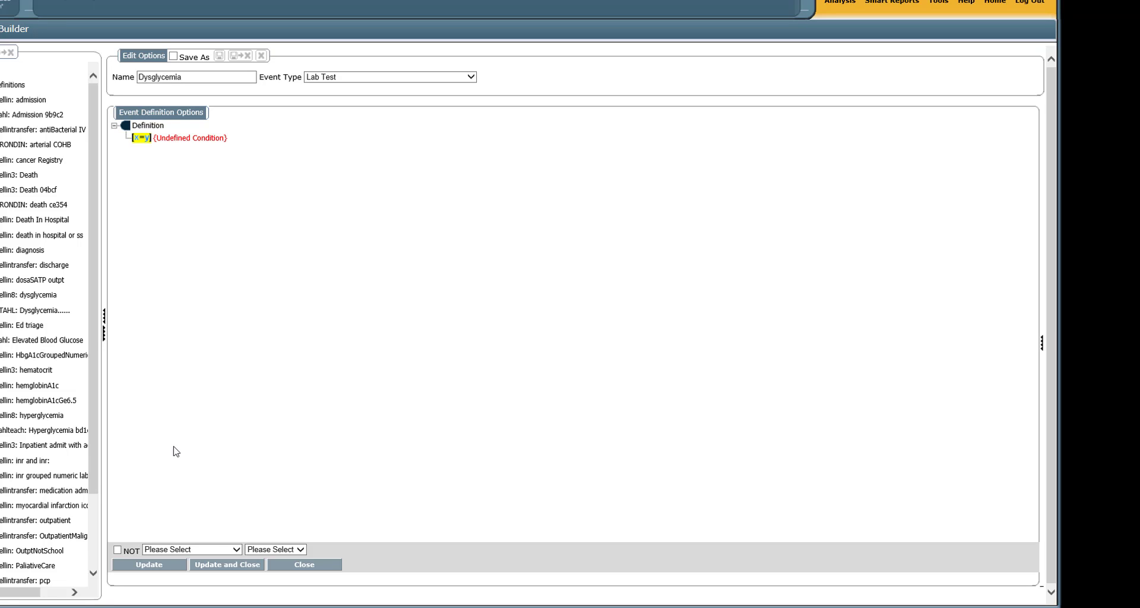
pyautogui.click(235, 549)
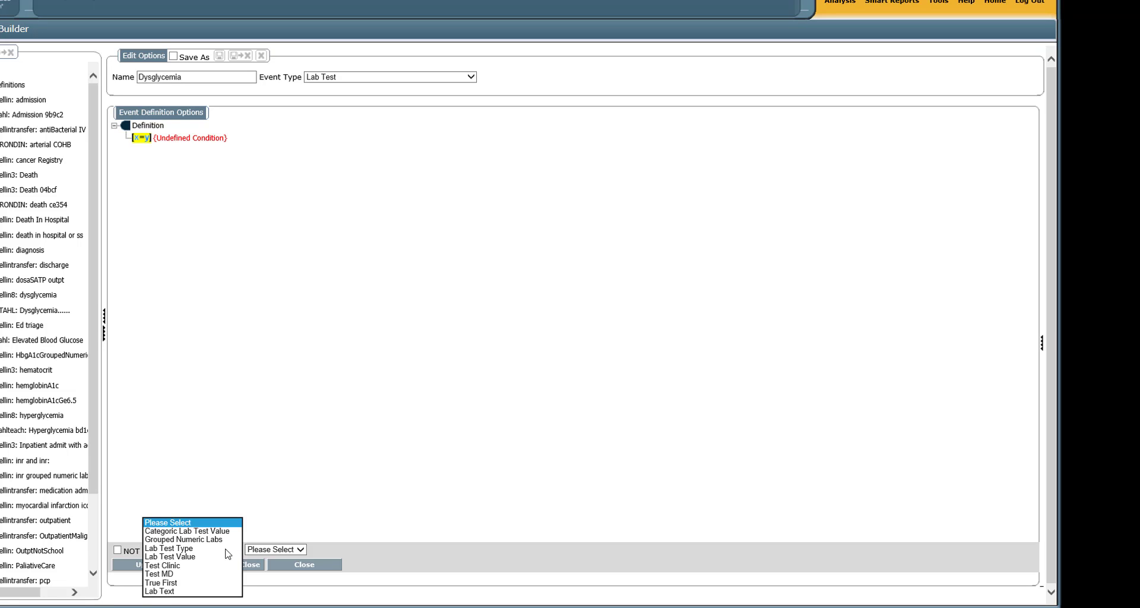
pyautogui.click(212, 549)
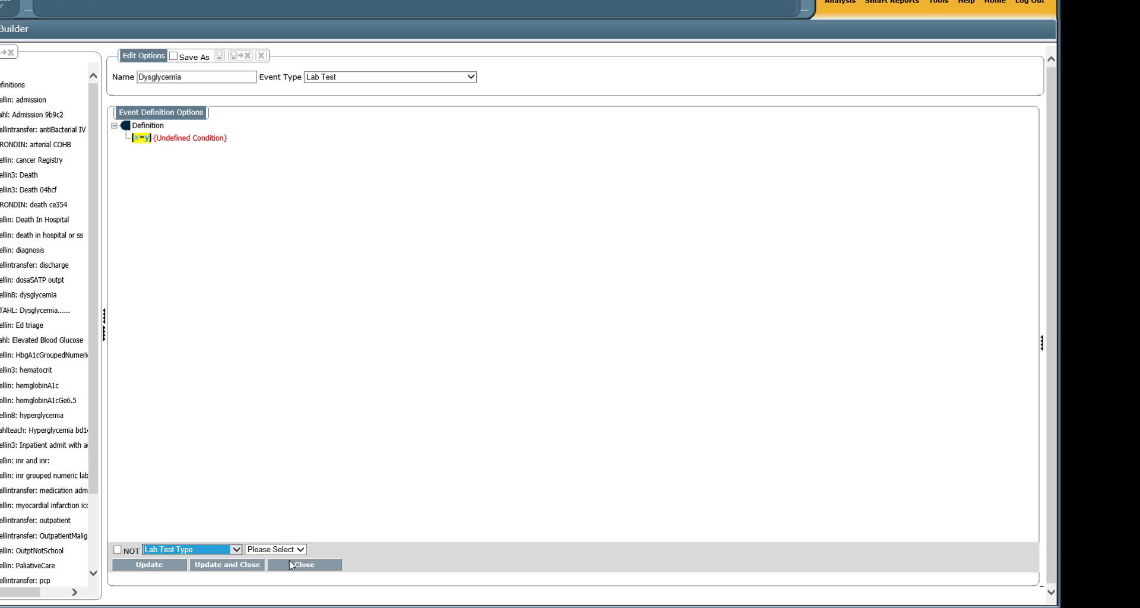
pyautogui.click(300, 550)
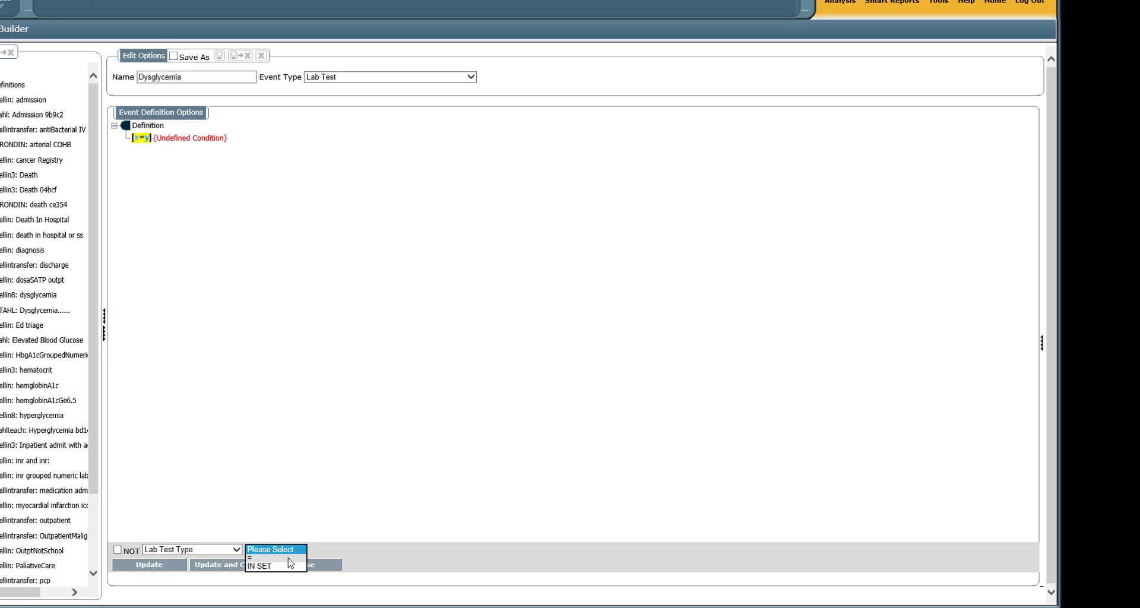
pyautogui.click(288, 558)
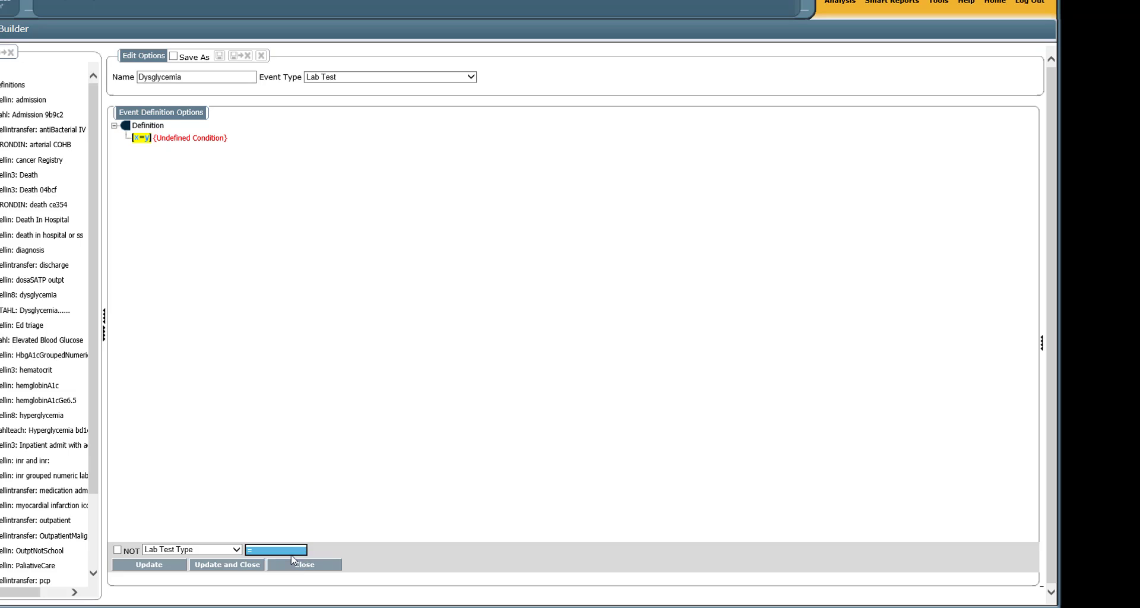
# Step: Choose Glucose Combo: FSG + Blood as the Dysglycemia condition's lab test type and apply the condition
pyautogui.click(353, 552)
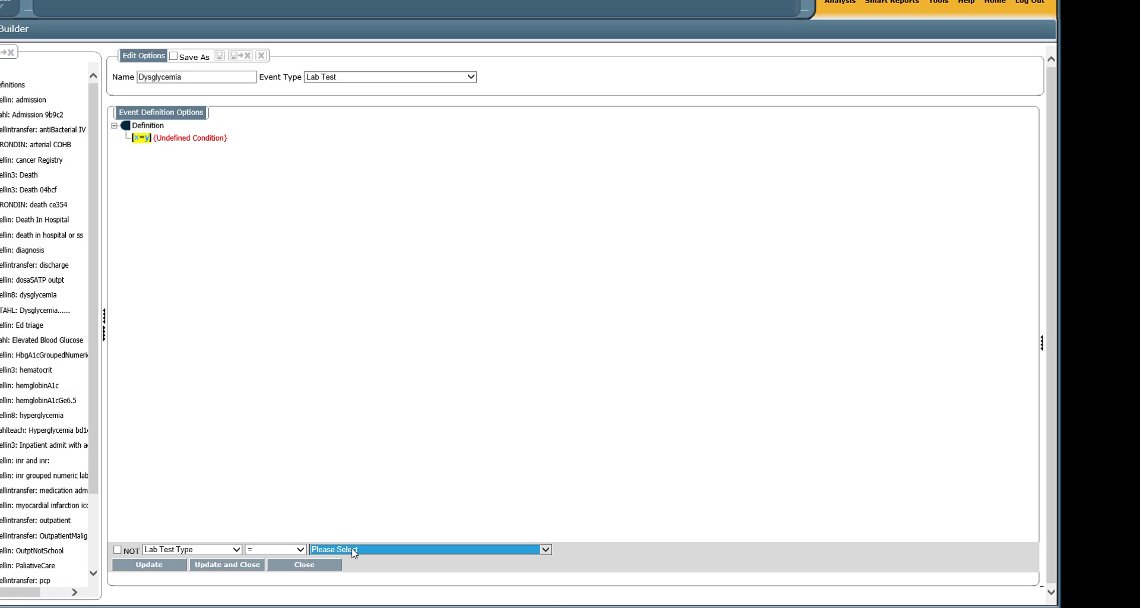
pyautogui.click(353, 552)
pyautogui.write('hemoglu')
pyautogui.click(353, 549)
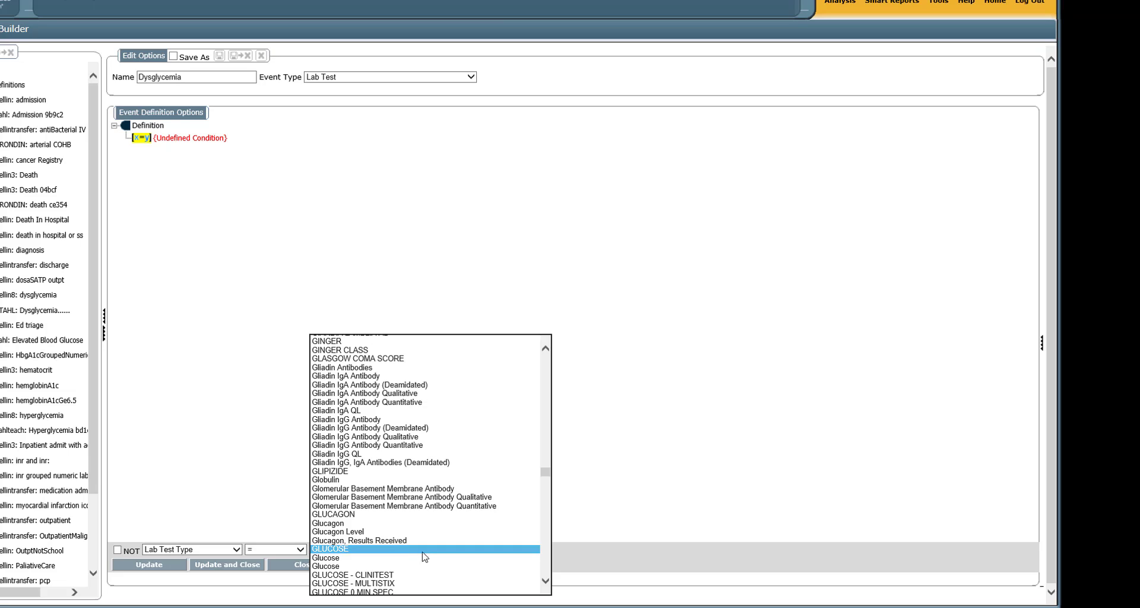
pyautogui.scroll(-1, 377, 569)
pyautogui.scroll(-2, 377, 568)
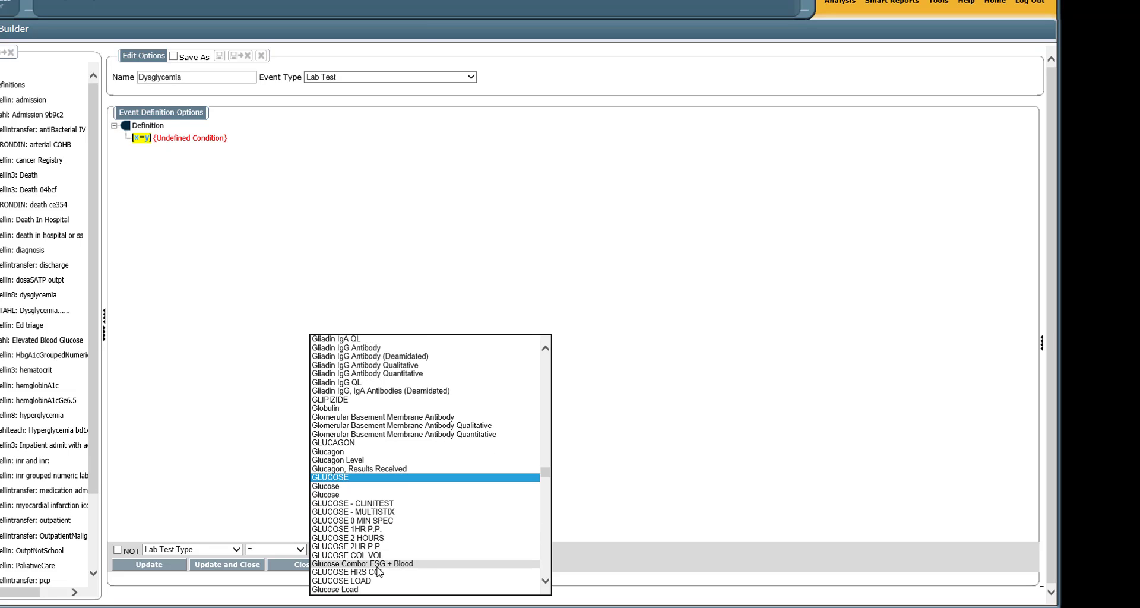
pyautogui.click(377, 565)
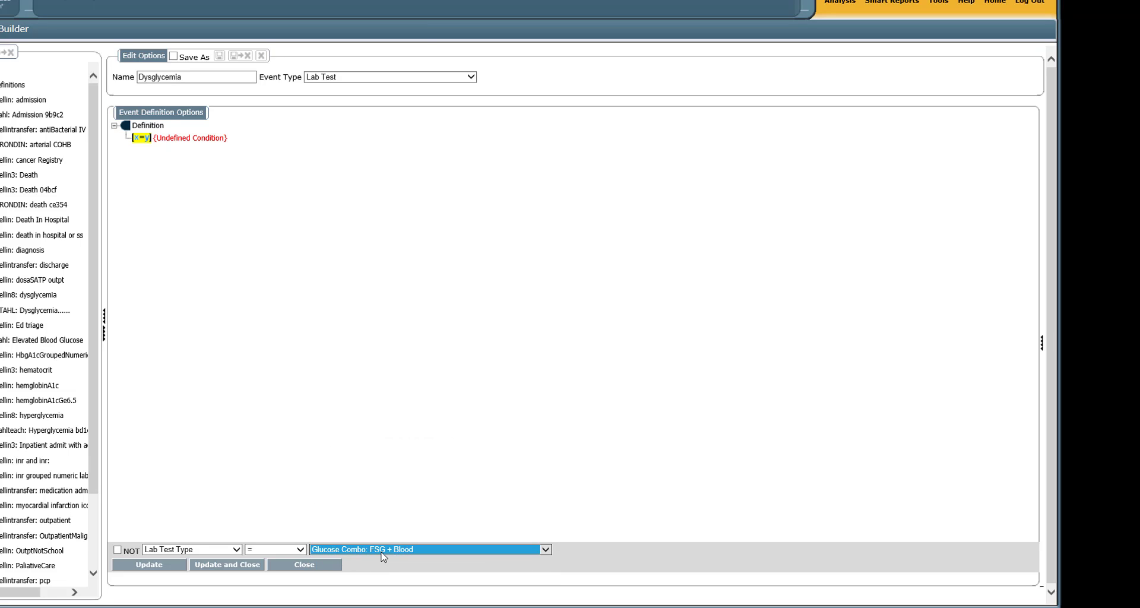
pyautogui.click(244, 566)
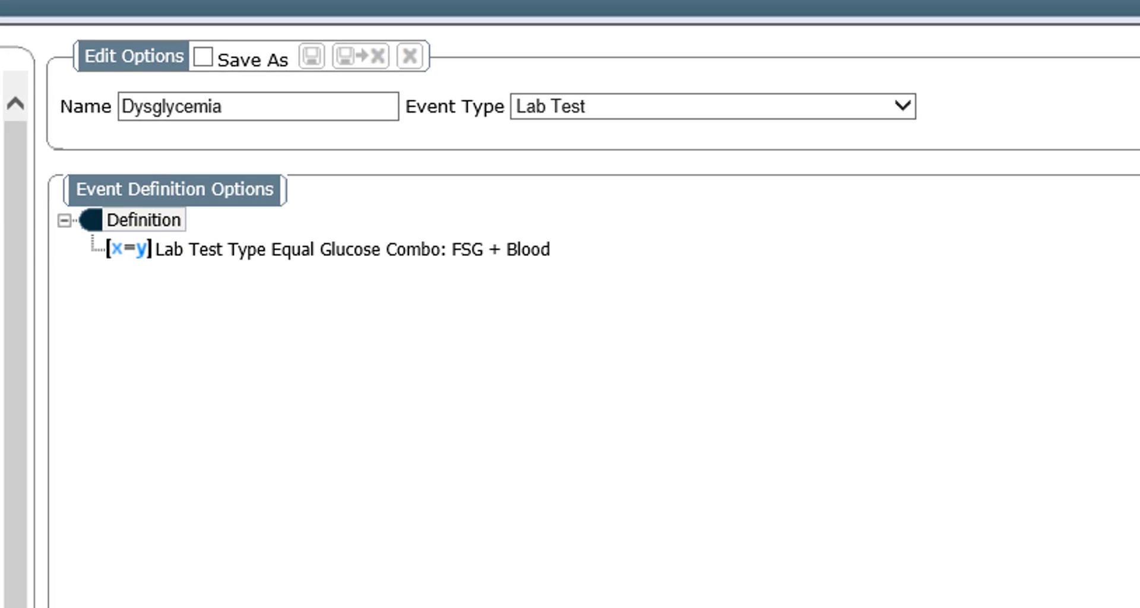
# Step: Add a sub-group named "Hyper or hypo glycemia" to the Dysglycemia definition, joined with AND
pyautogui.rightClick(155, 217)
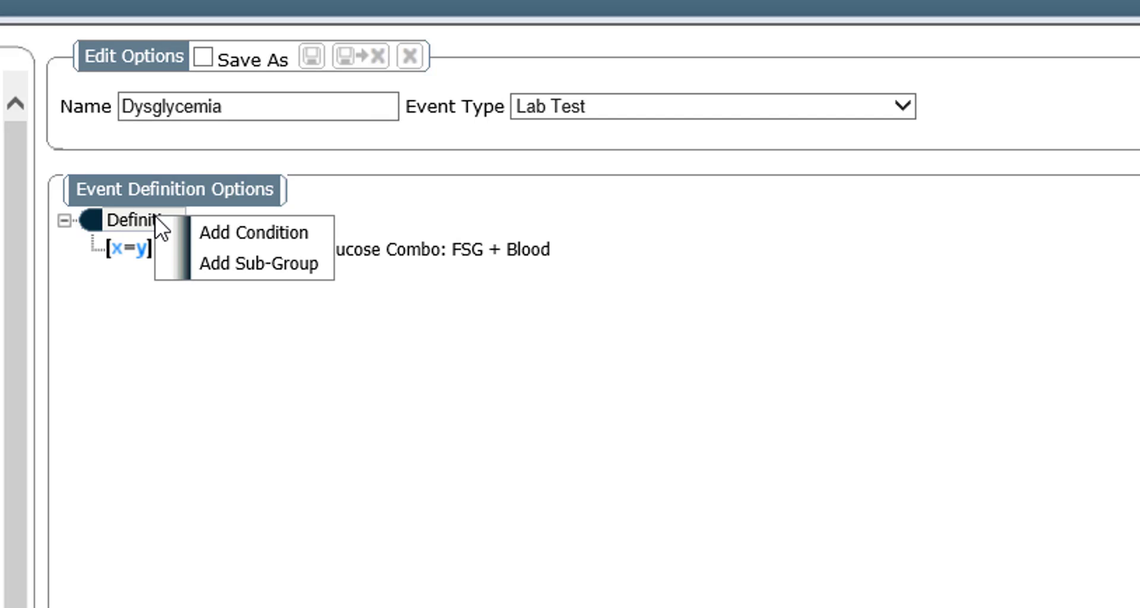
pyautogui.click(242, 264)
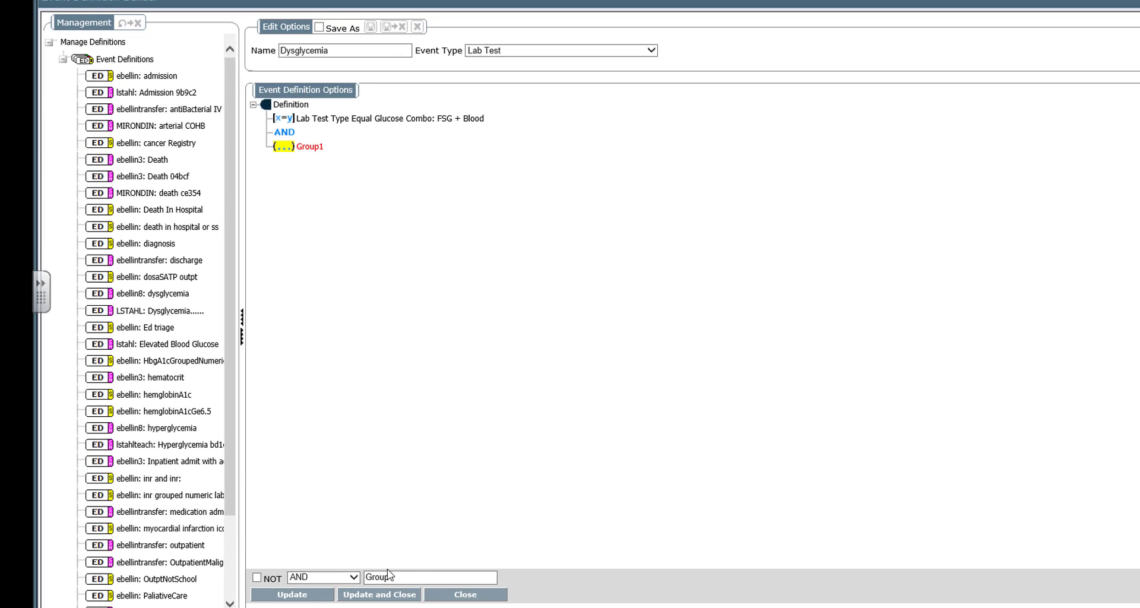
pyautogui.click(406, 576)
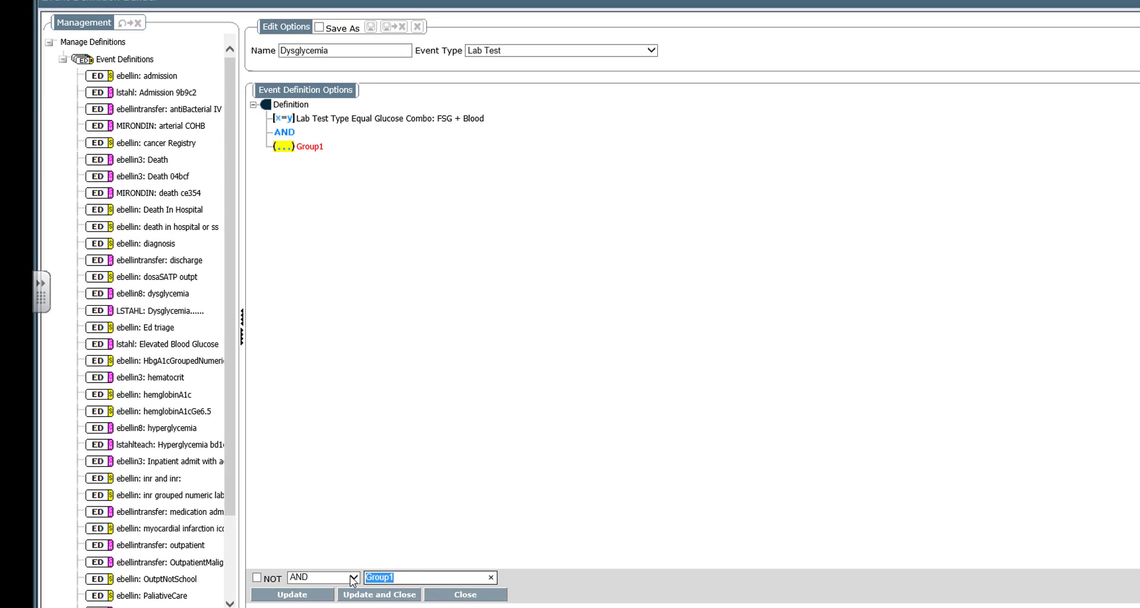
pyautogui.write('Hyper or hypo glycemia')
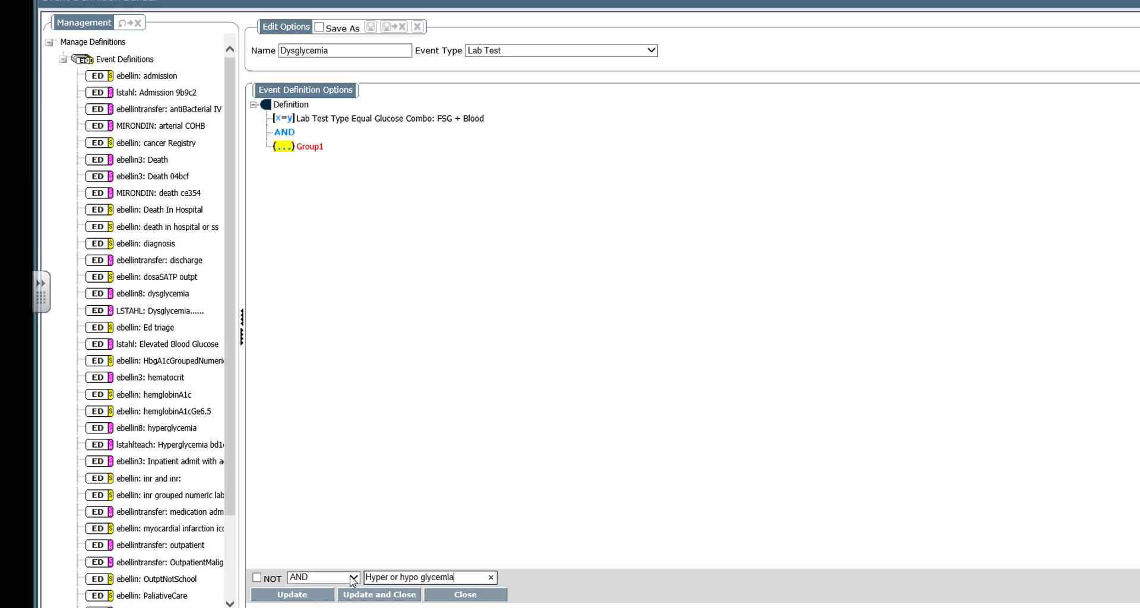
pyautogui.click(373, 597)
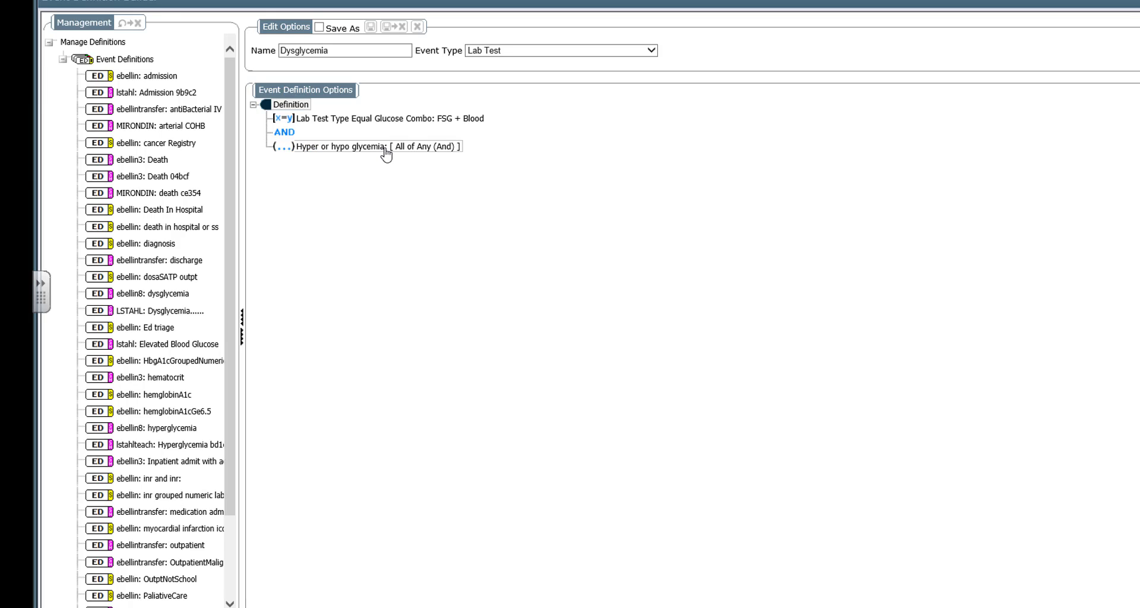
# Step: Change the "Hyper or hypo glycemia" group's logical operator to OR
pyautogui.rightClick(451, 152)
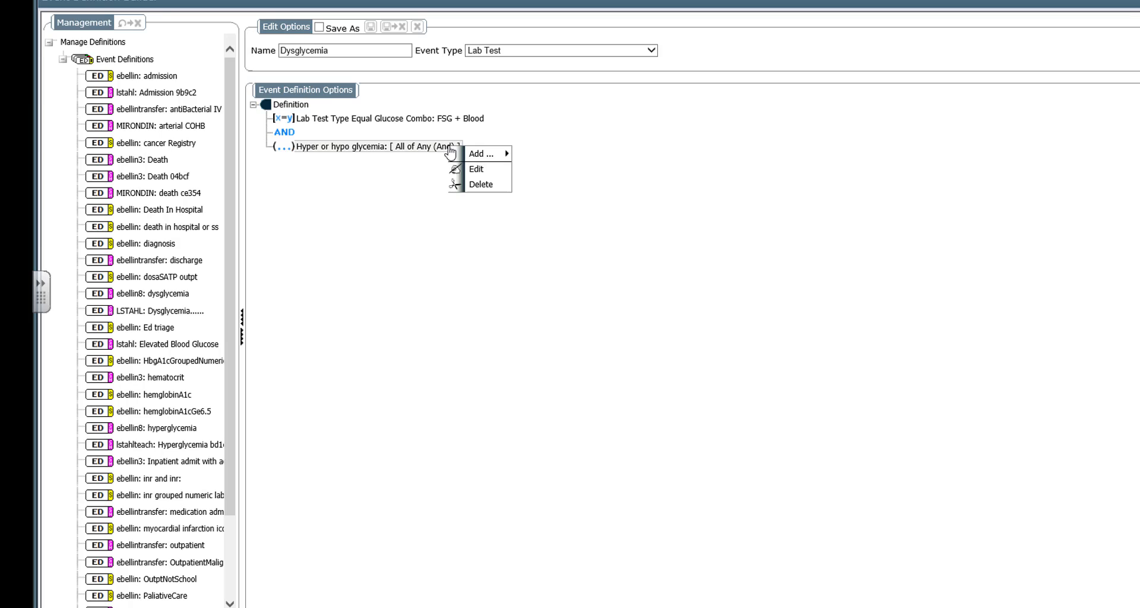
pyautogui.click(478, 171)
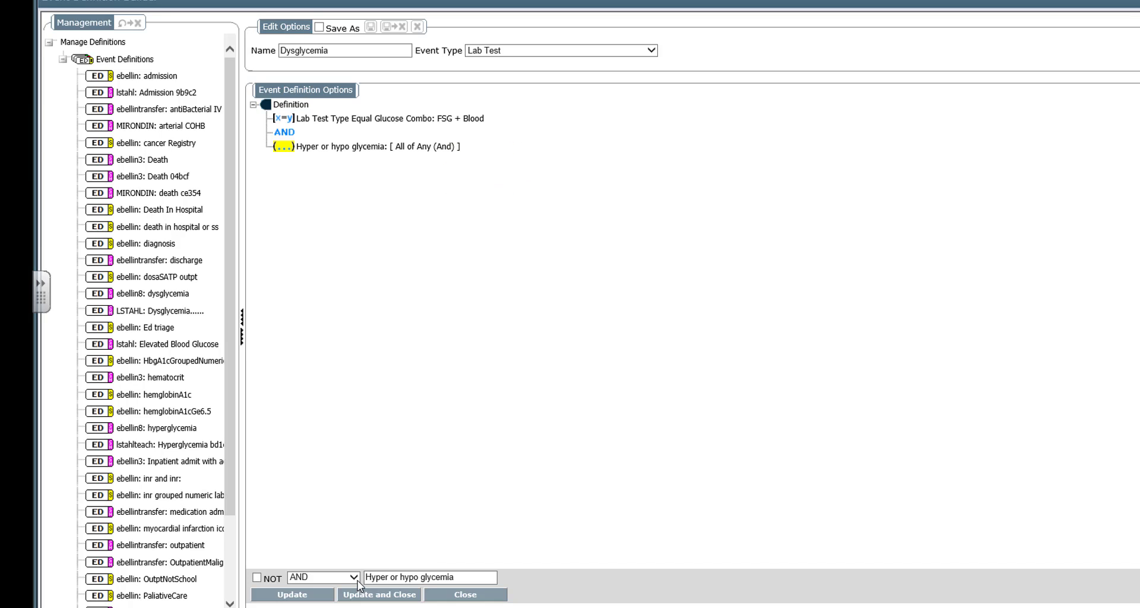
pyautogui.click(354, 578)
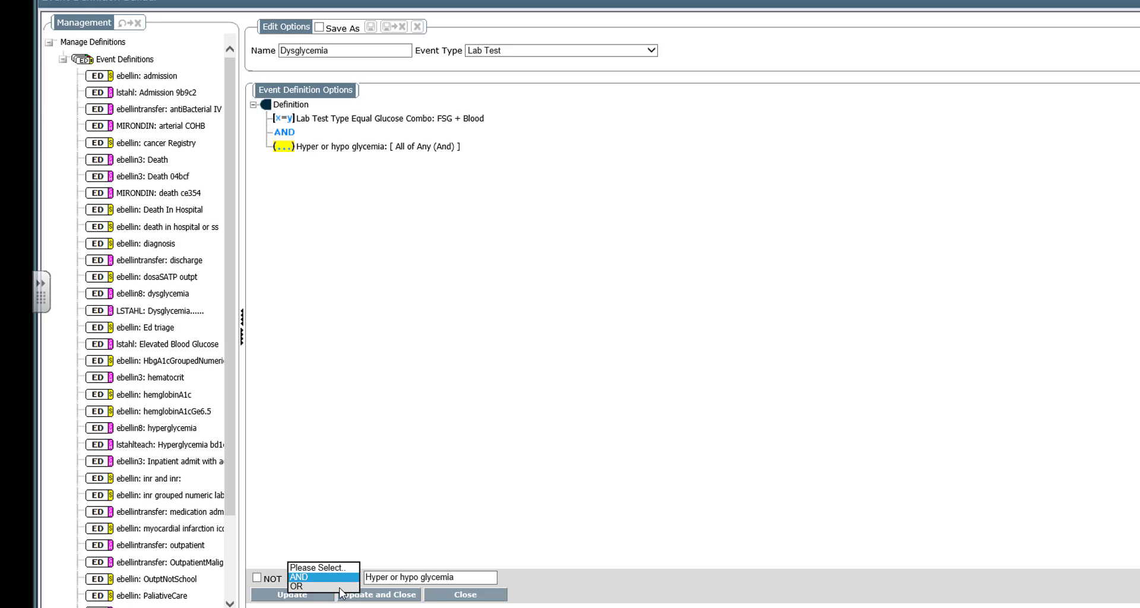
pyautogui.click(341, 587)
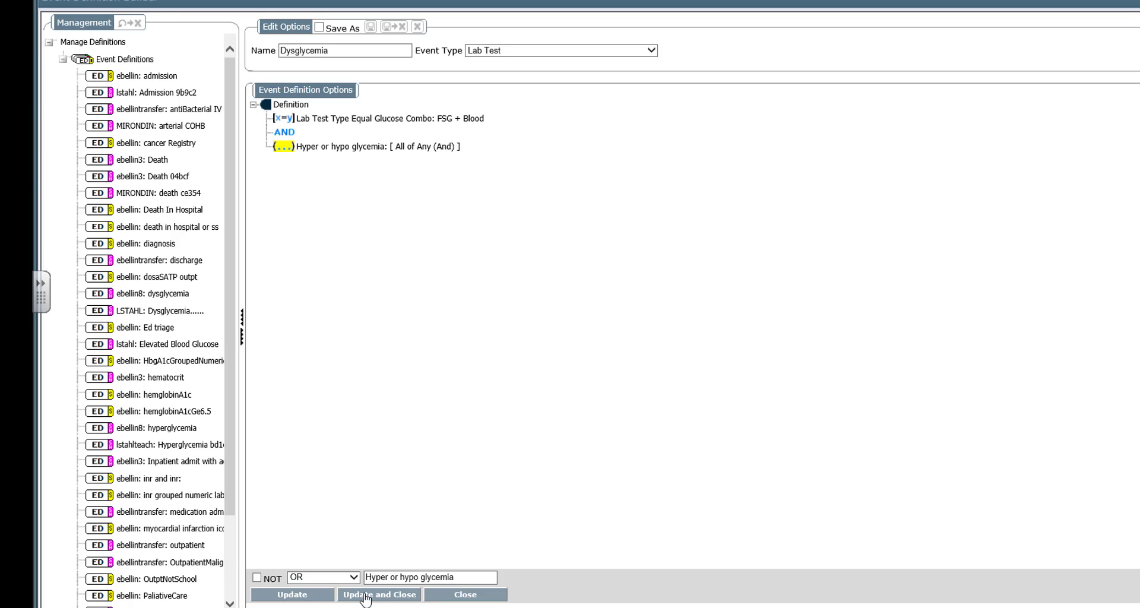
pyautogui.click(365, 595)
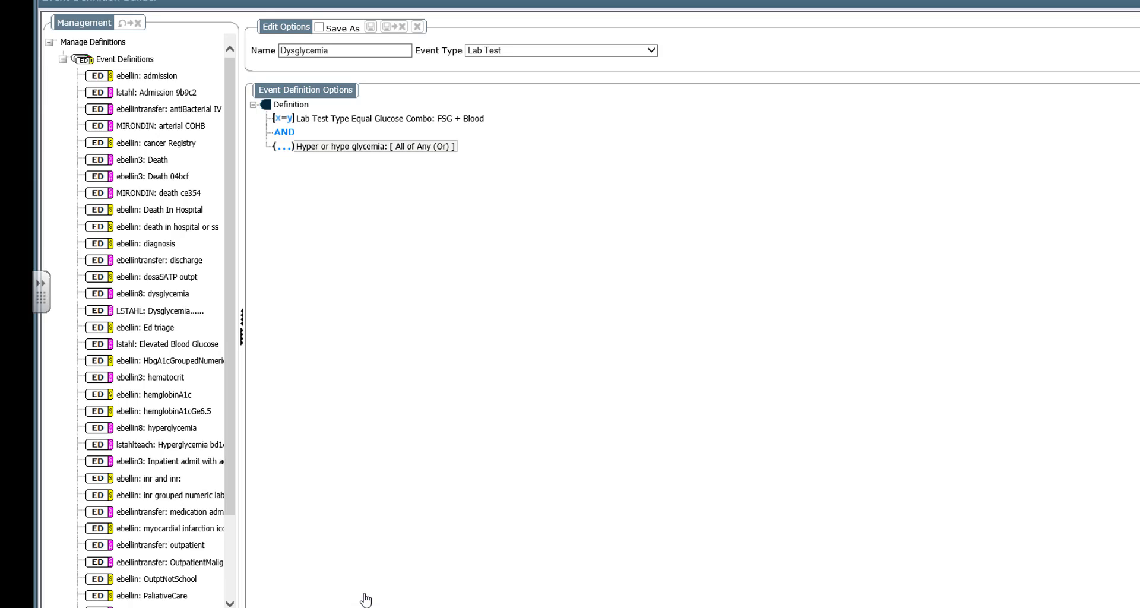
# Step: Add a condition inside the "Hyper or hypo glycemia" group requiring Lab Test Value >= 250
pyautogui.rightClick(400, 148)
pyautogui.moveTo(430, 151)
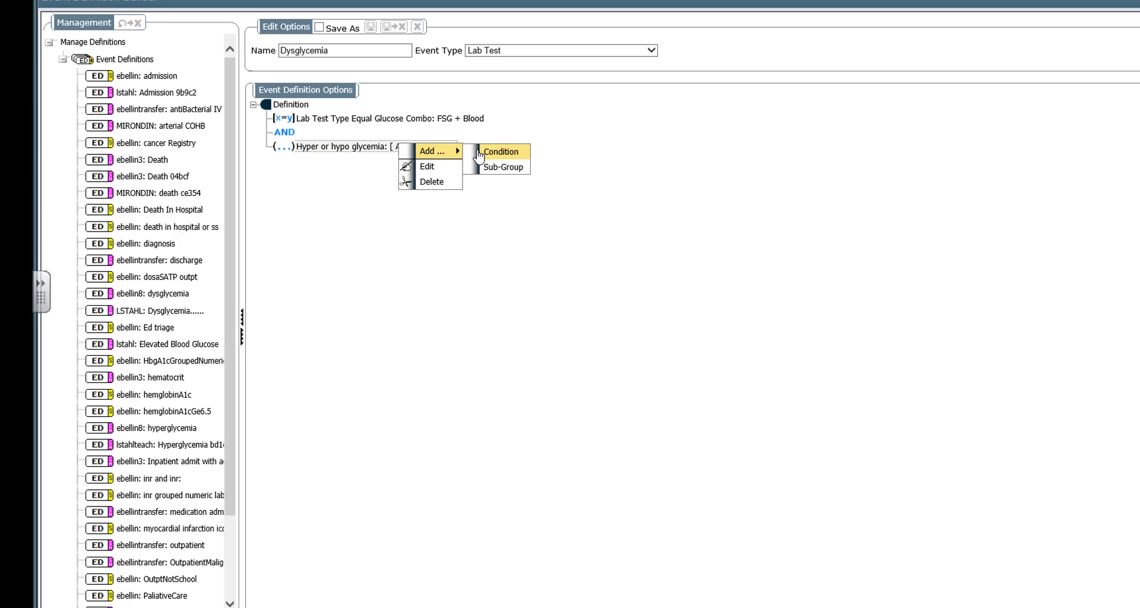
pyautogui.click(428, 365)
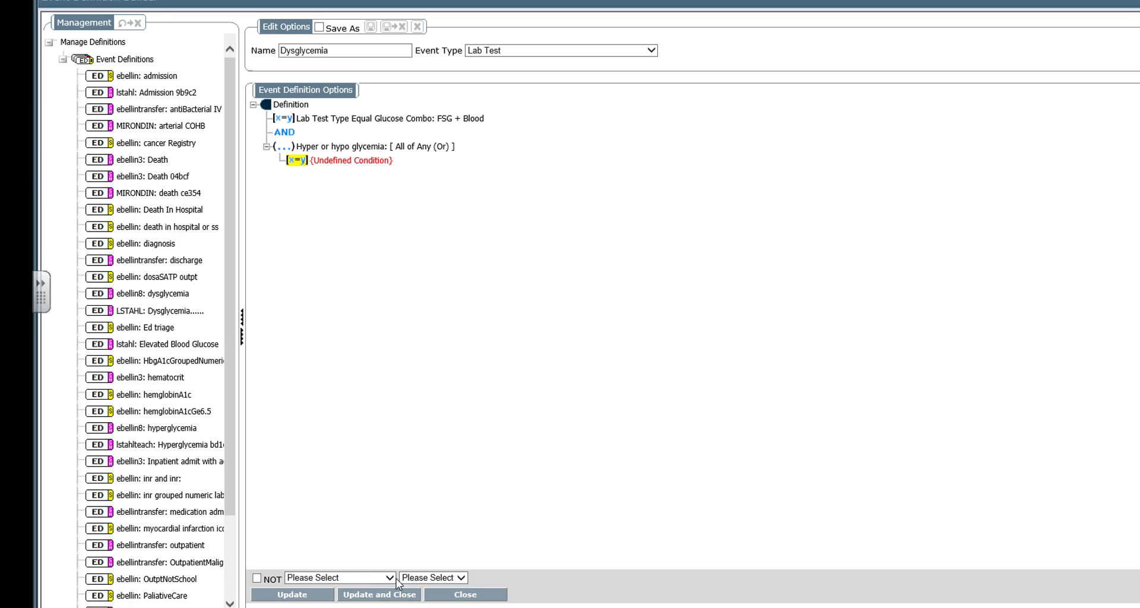
pyautogui.click(387, 576)
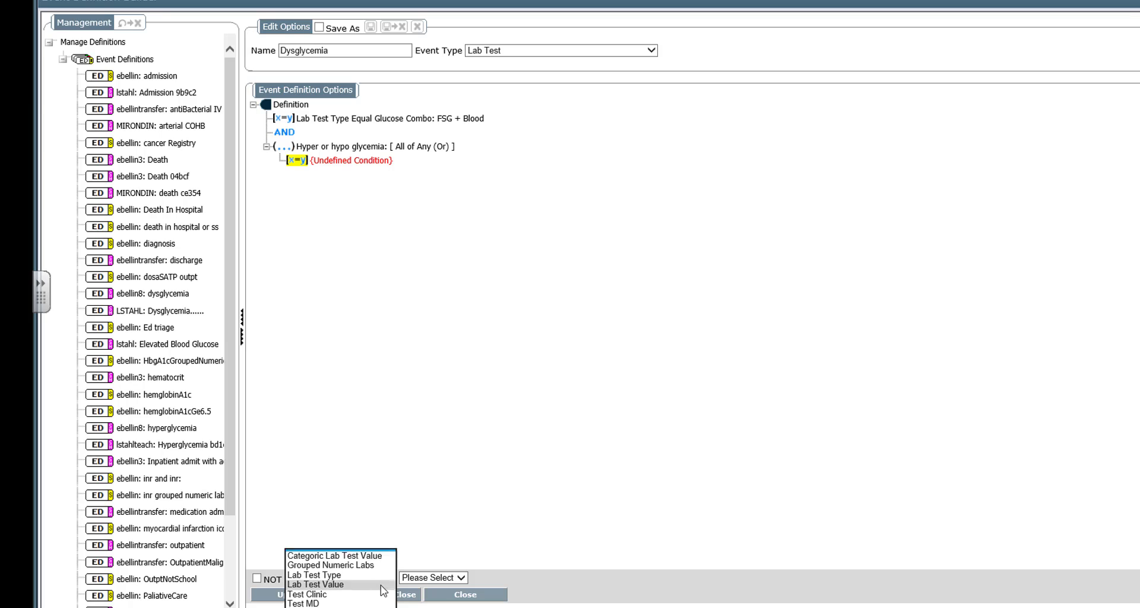
pyautogui.click(380, 586)
pyautogui.click(437, 579)
pyautogui.click(437, 579)
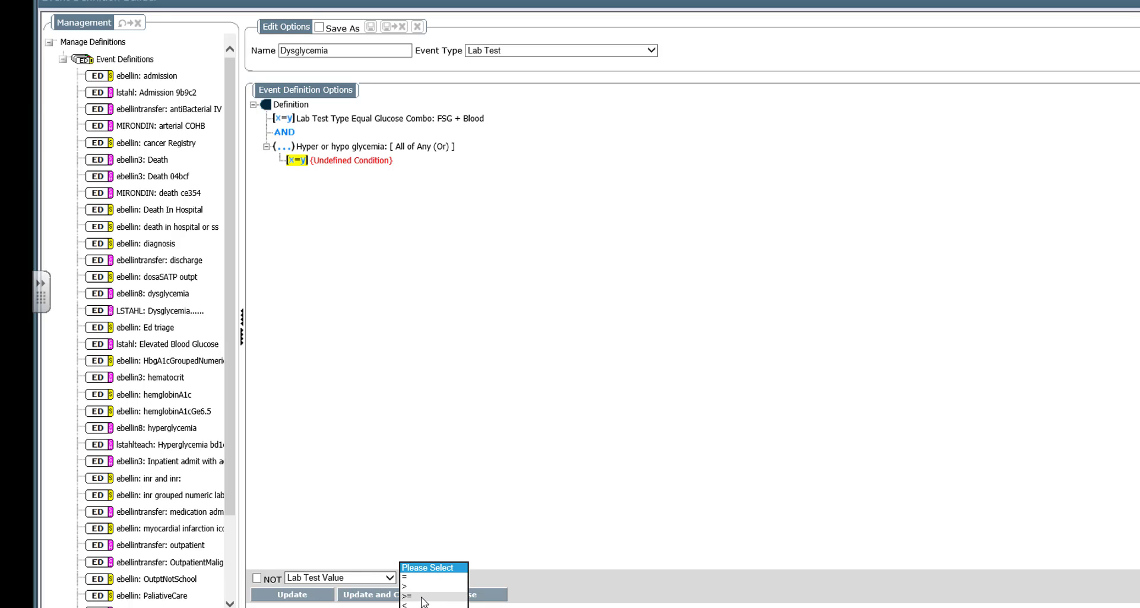
pyautogui.click(432, 598)
pyautogui.click(498, 578)
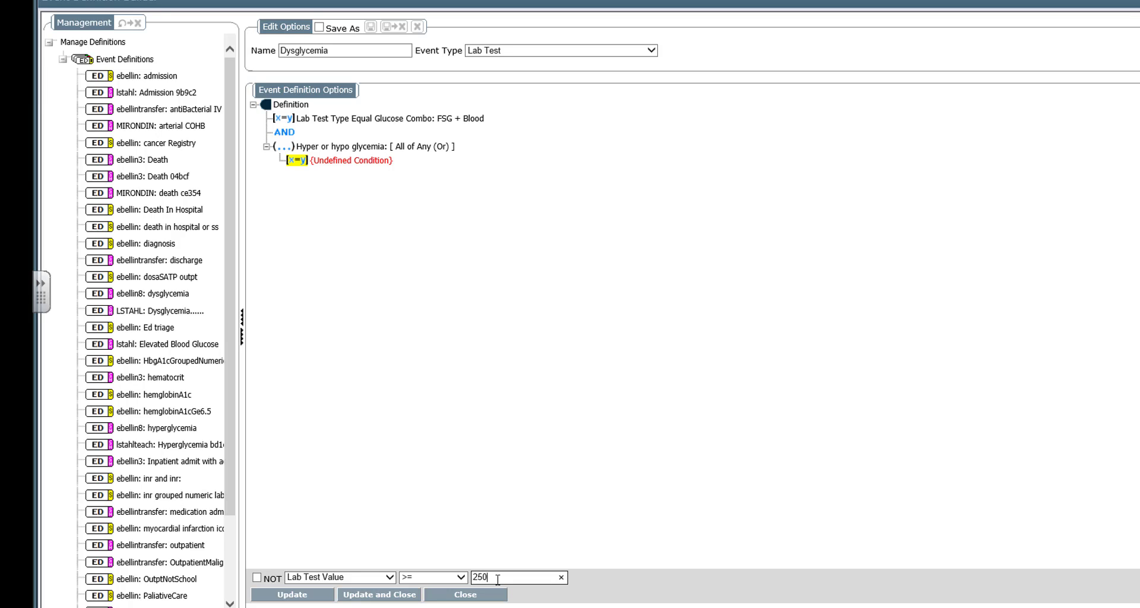
pyautogui.click(410, 599)
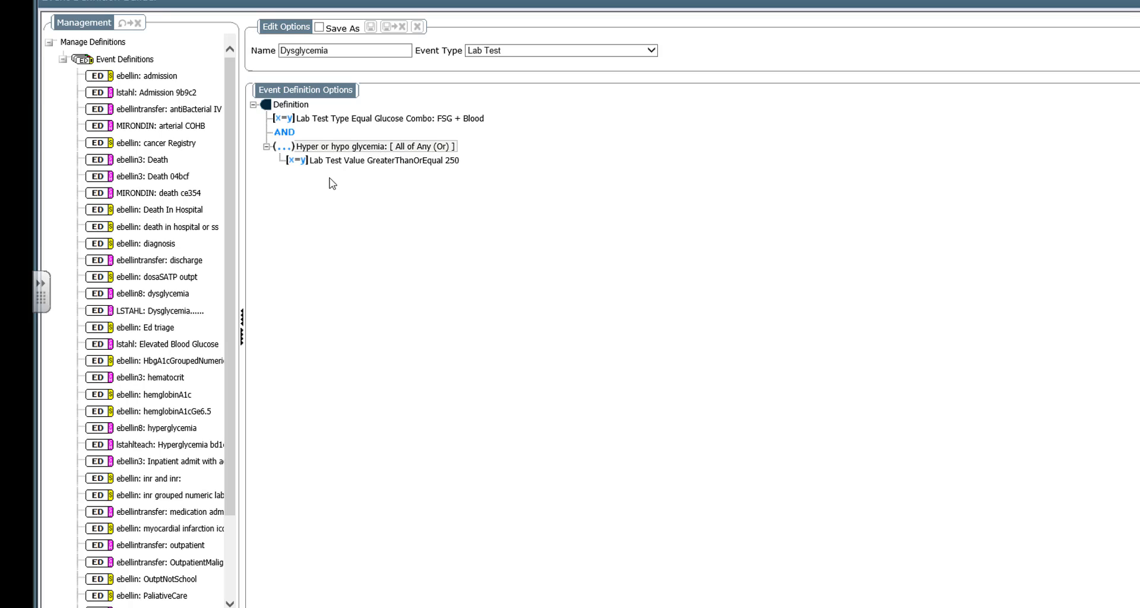
# Step: Add a second condition to the "Hyper or hypo glycemia" group requiring Lab Test Value <= 50
pyautogui.rightClick(331, 148)
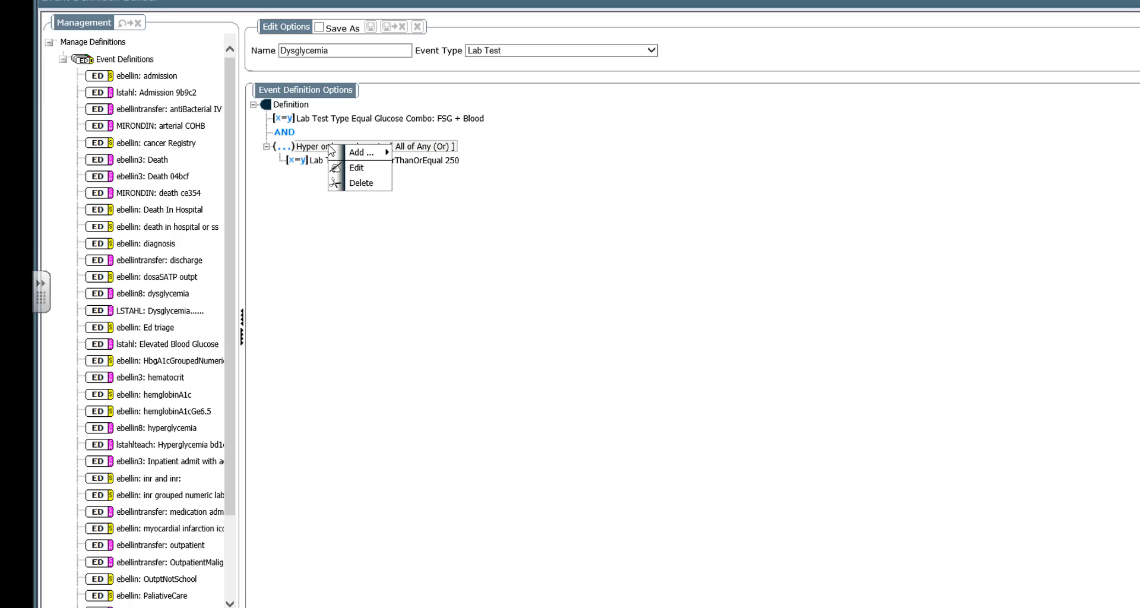
pyautogui.moveTo(368, 152)
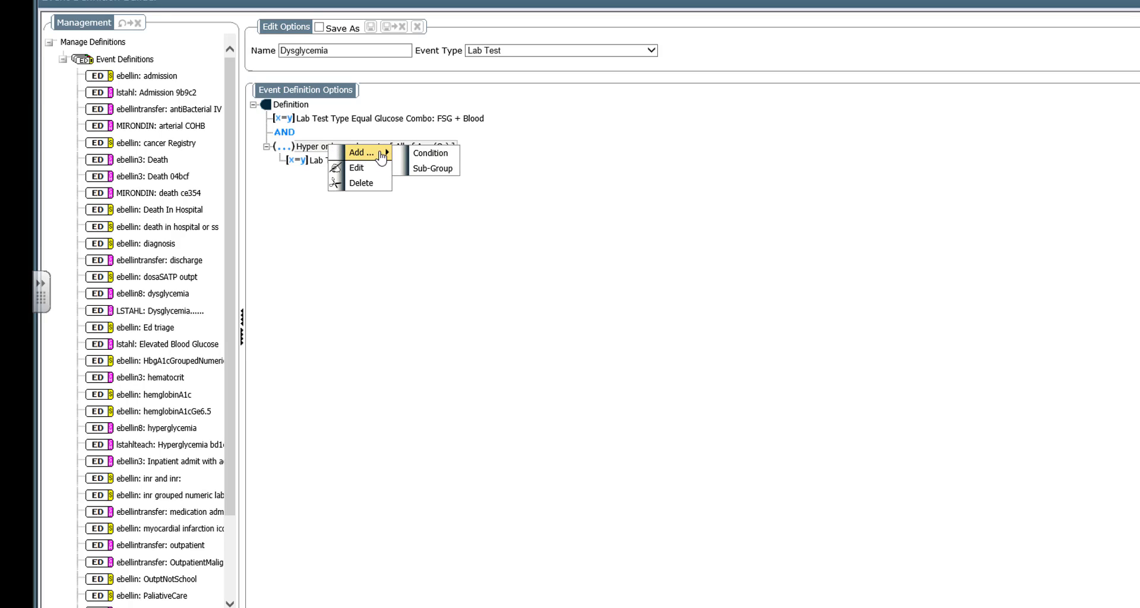
pyautogui.click(421, 157)
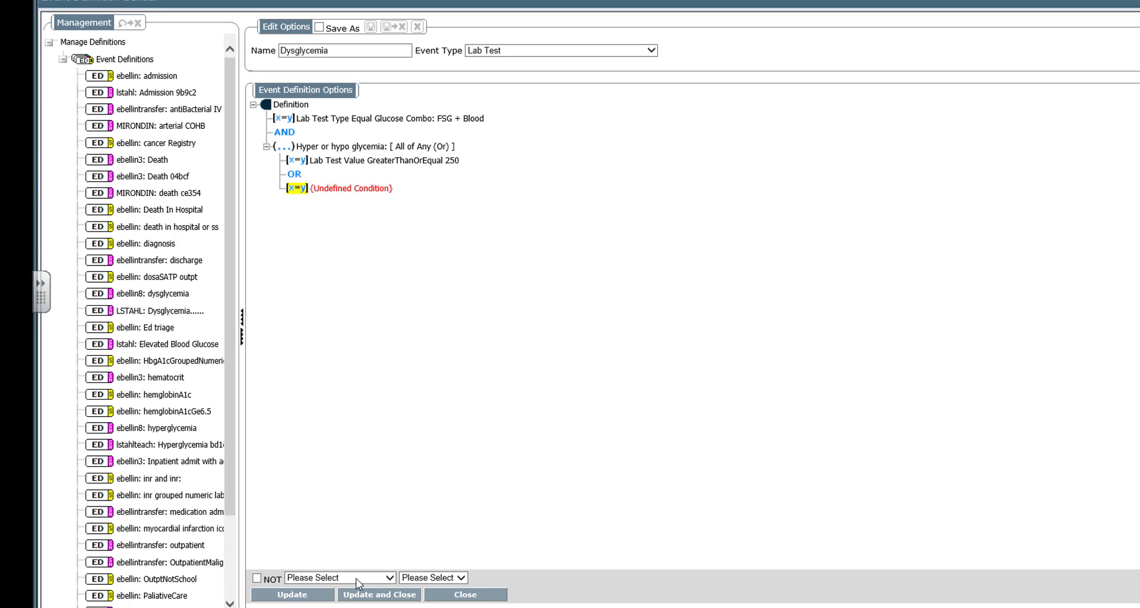
pyautogui.click(366, 579)
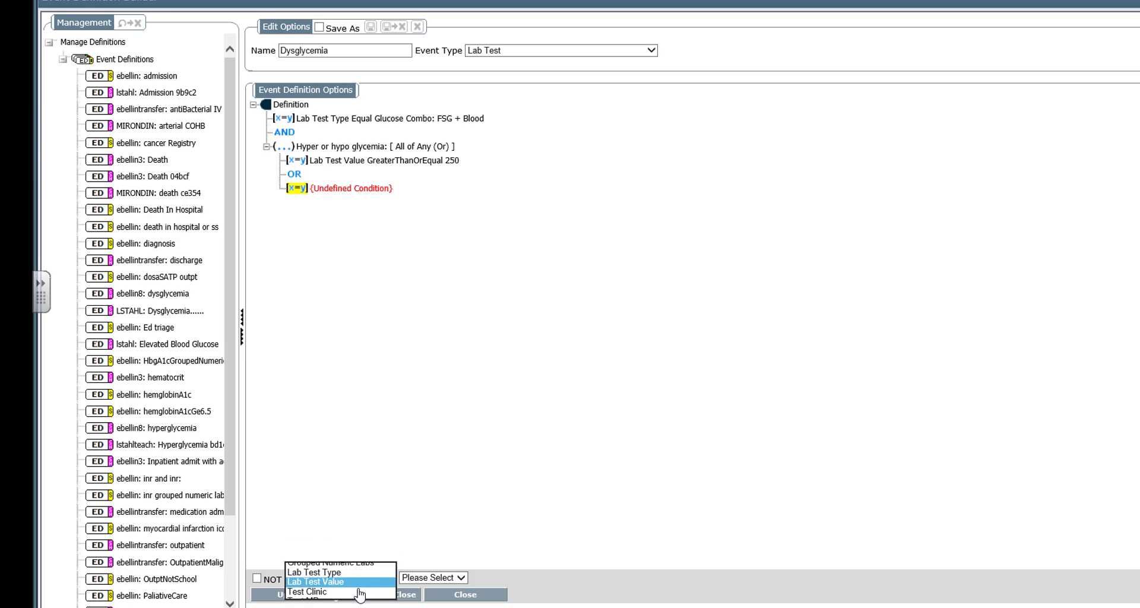
pyautogui.click(364, 584)
pyautogui.click(429, 574)
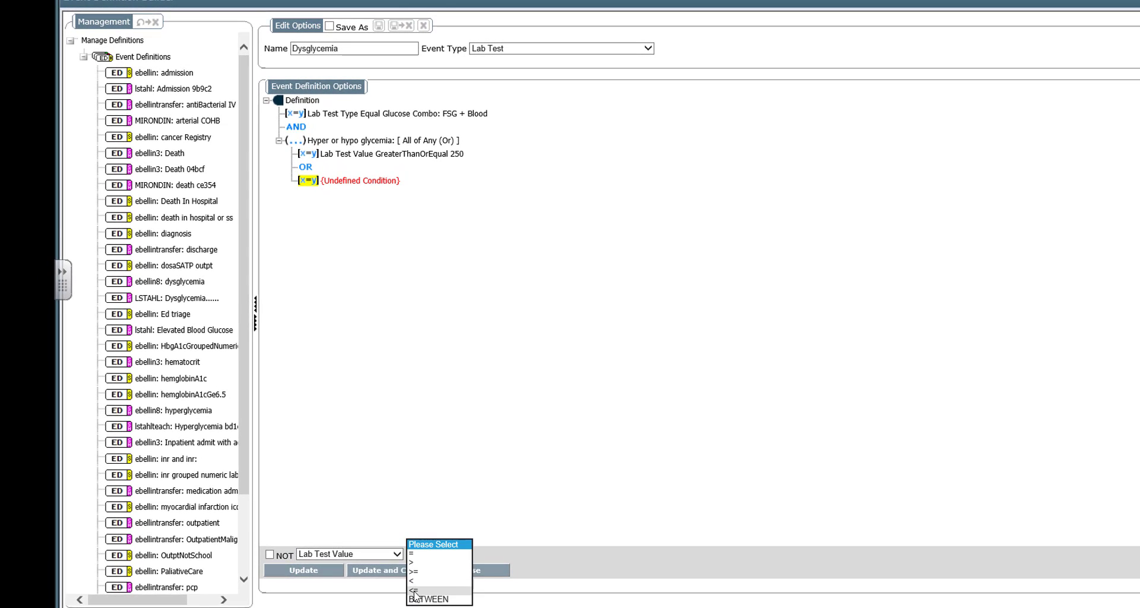
pyautogui.click(419, 589)
pyautogui.click(485, 554)
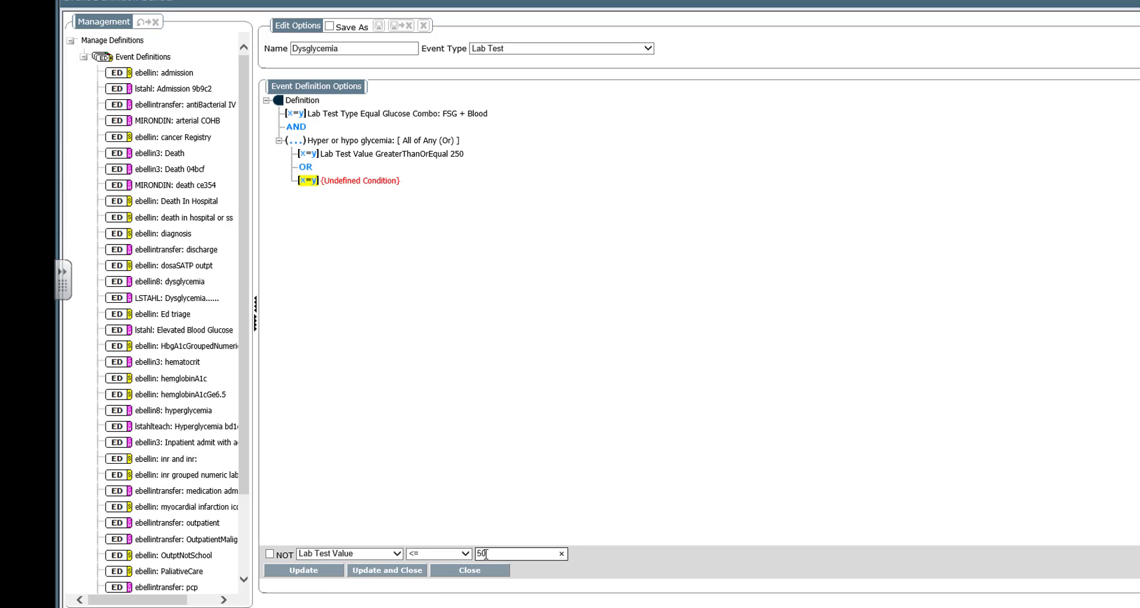
pyautogui.click(409, 571)
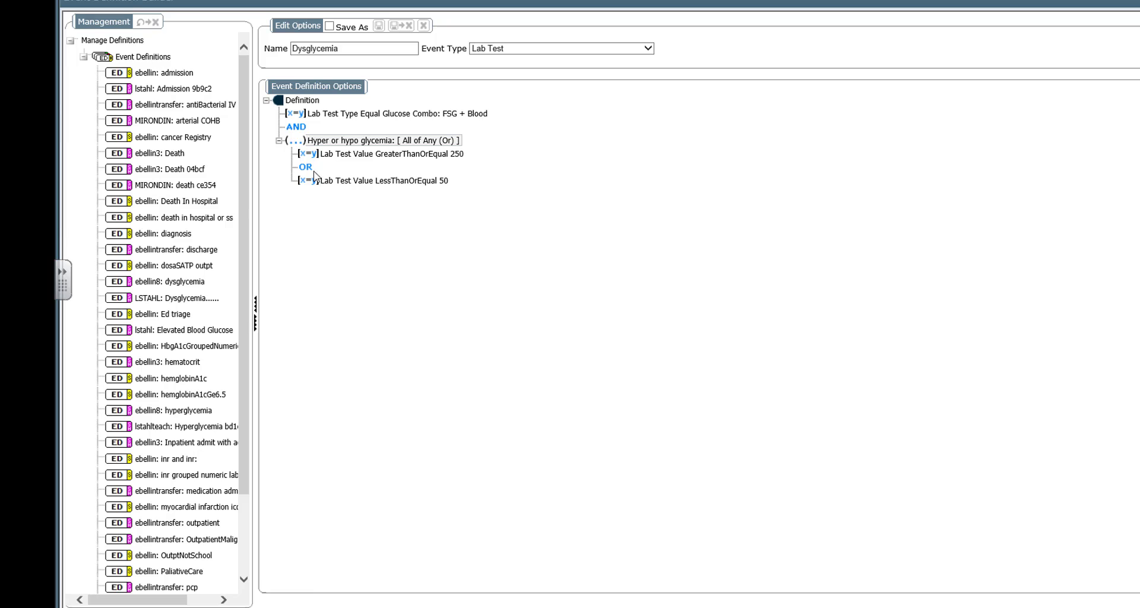
# Step: Save and close the Dysglycemia event definition, and select dysglycemia as the method's outcome event
pyautogui.click(405, 26)
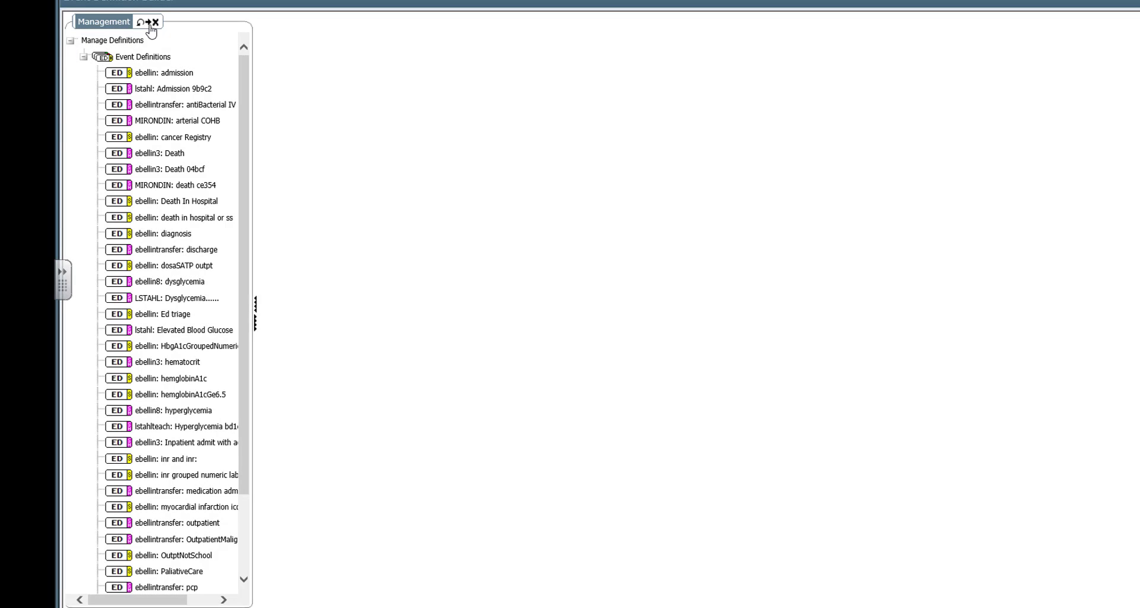
pyautogui.click(152, 25)
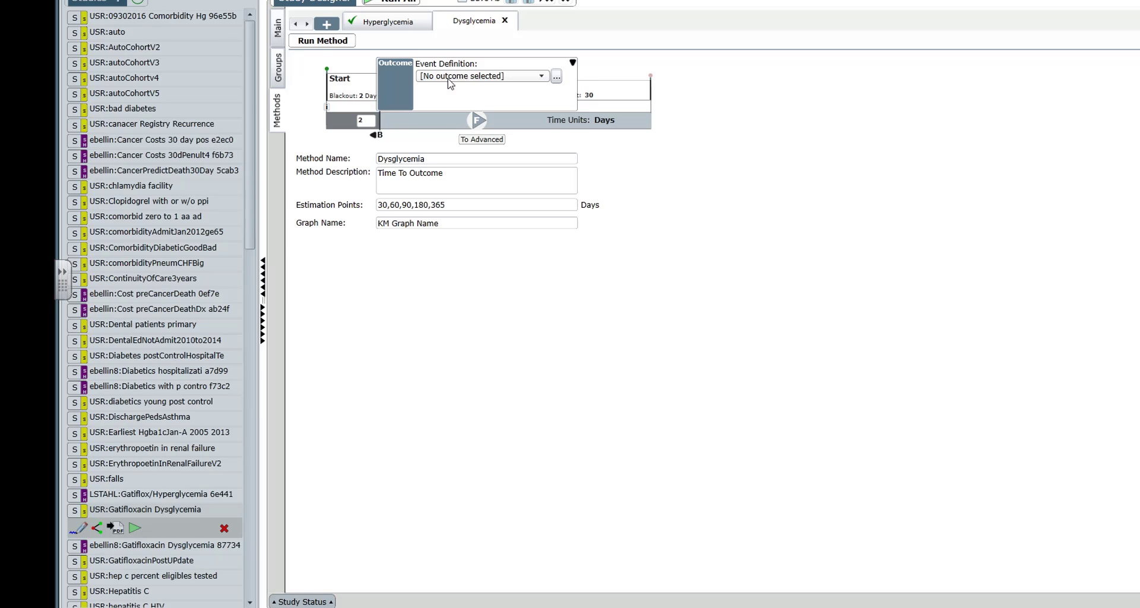
pyautogui.click(542, 76)
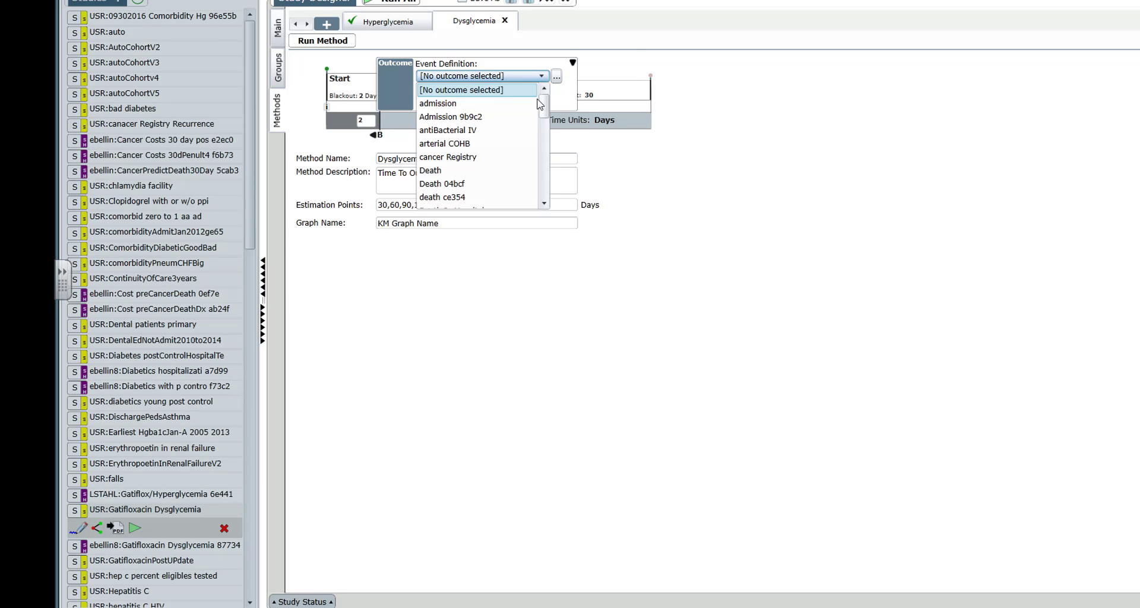
pyautogui.moveTo(543, 113); pyautogui.dragTo(541, 133)
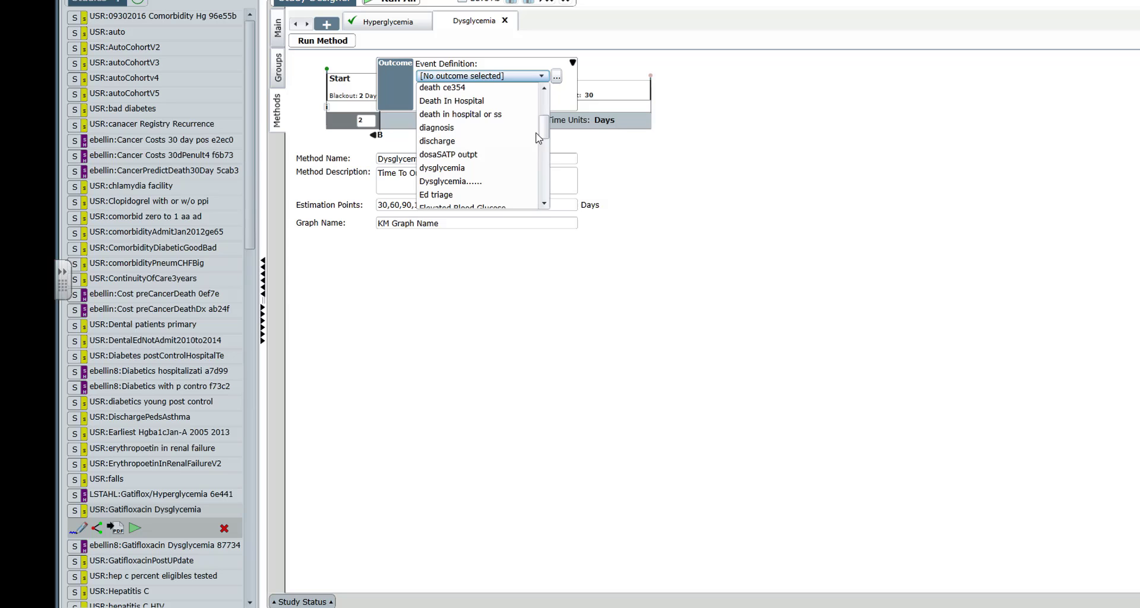
pyautogui.click(509, 168)
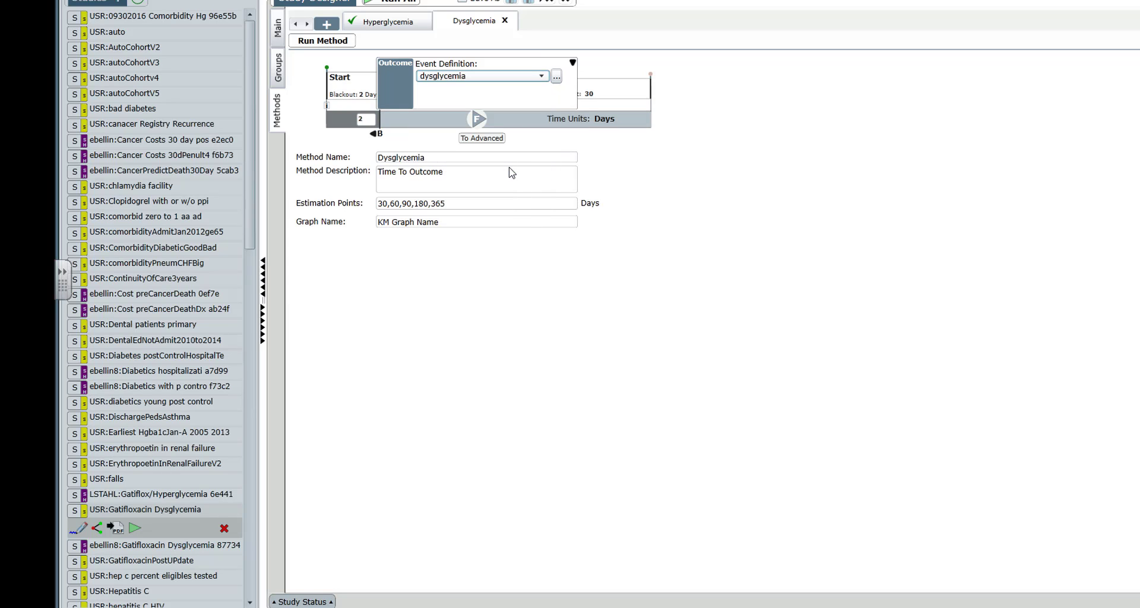
pyautogui.click(572, 63)
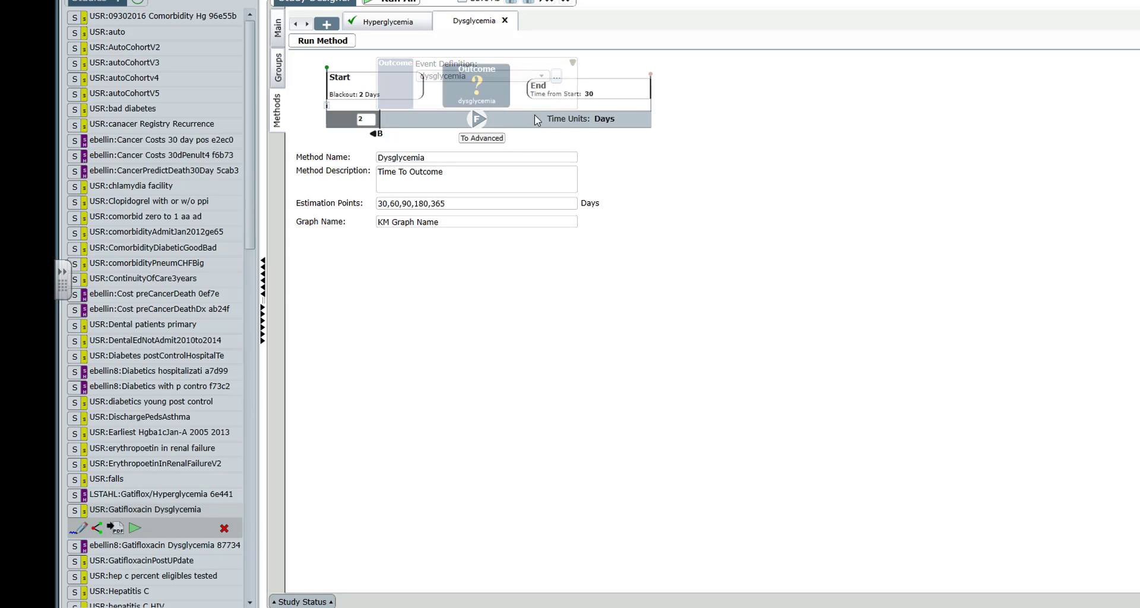
# Step: Set the Dysglycemia method's estimation points to 1,3,5,7,10,15,20,30 days and its graph name to Dyglycemia
pyautogui.doubleClick(457, 206)
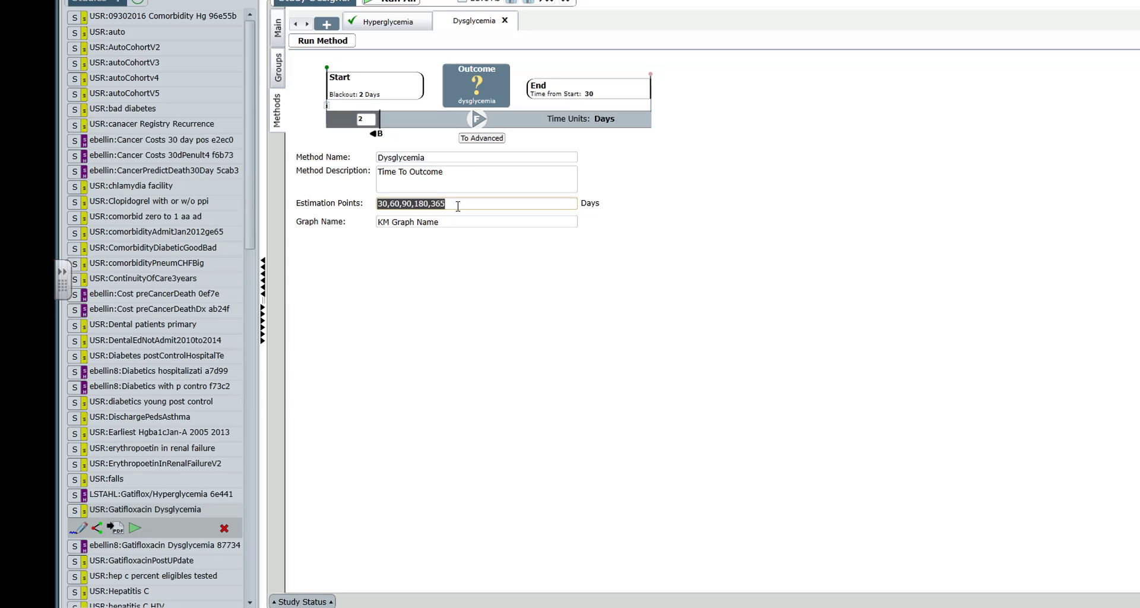
pyautogui.write('1,3,5,7')
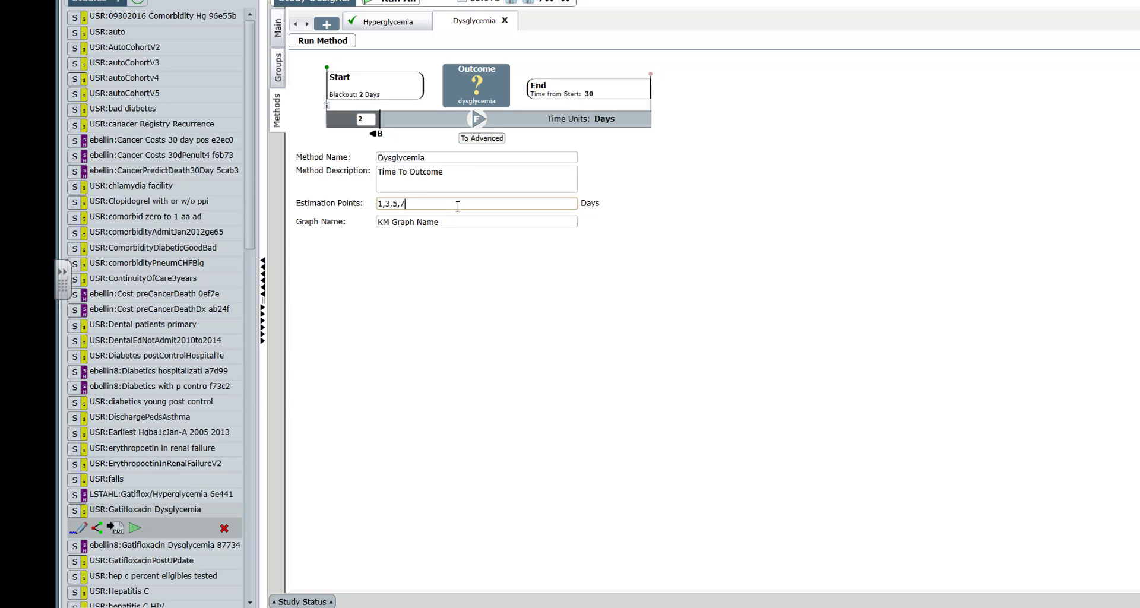
pyautogui.write(',10,15,20,30')
pyautogui.doubleClick(451, 225)
pyautogui.write('Dygle')
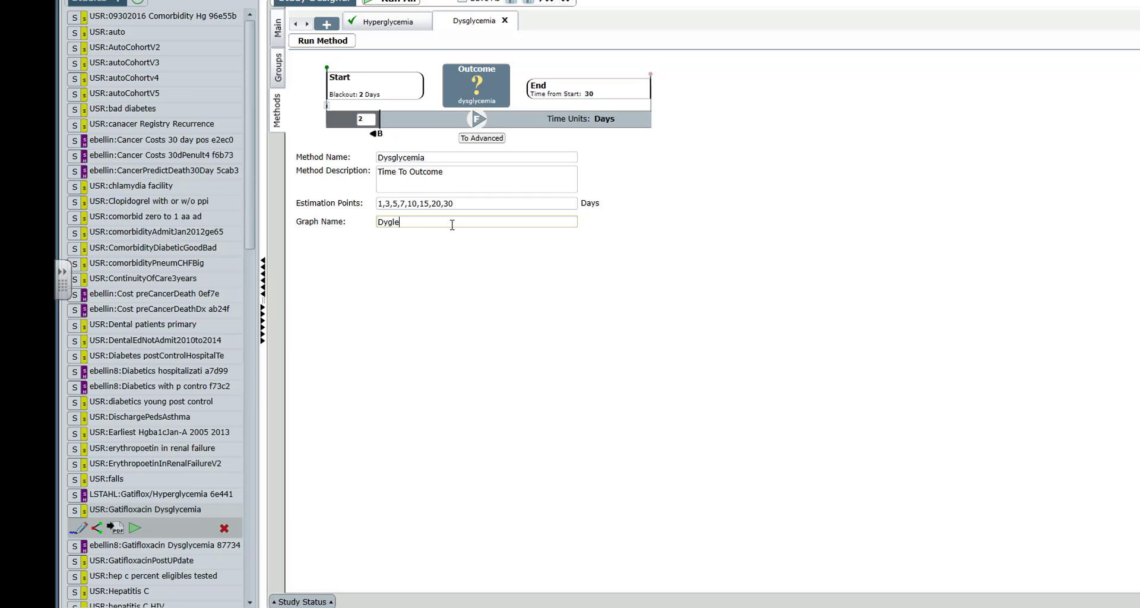
pyautogui.press('BackSpace')
pyautogui.write('ycemia')
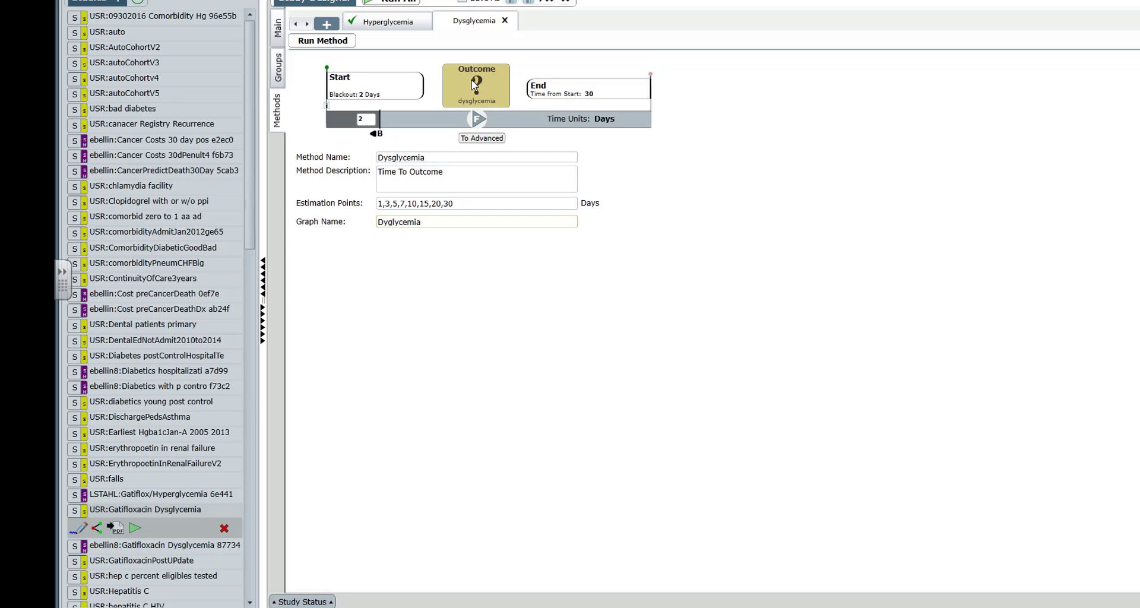
# Step: Run the Dysglycemia method and show its Target Event results for the Macrolide and Gatifloxacin groups
pyautogui.click(346, 43)
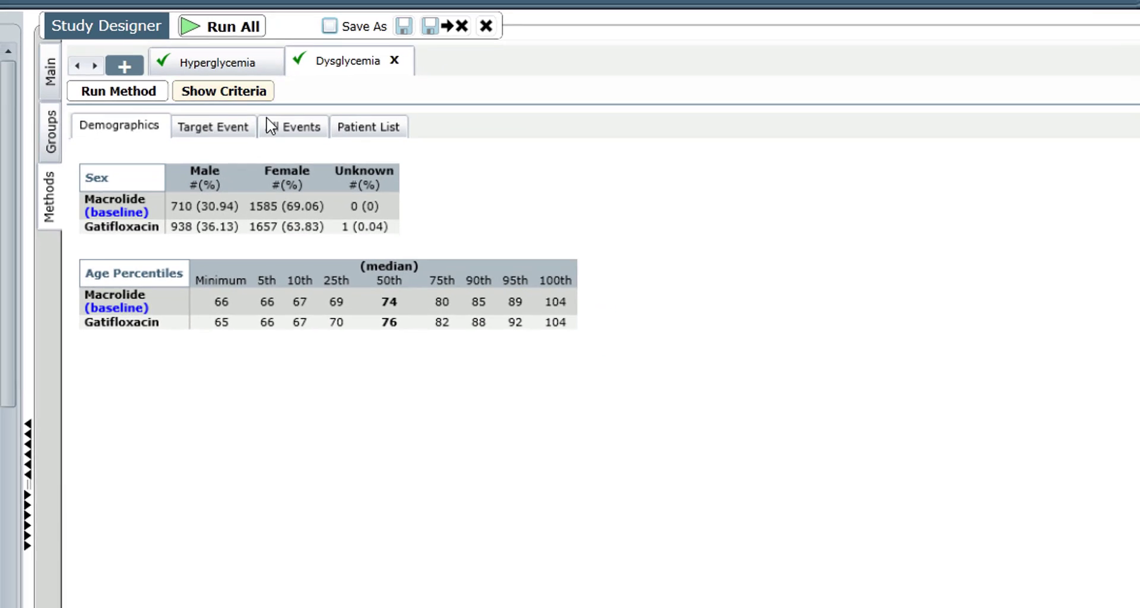
pyautogui.click(200, 108)
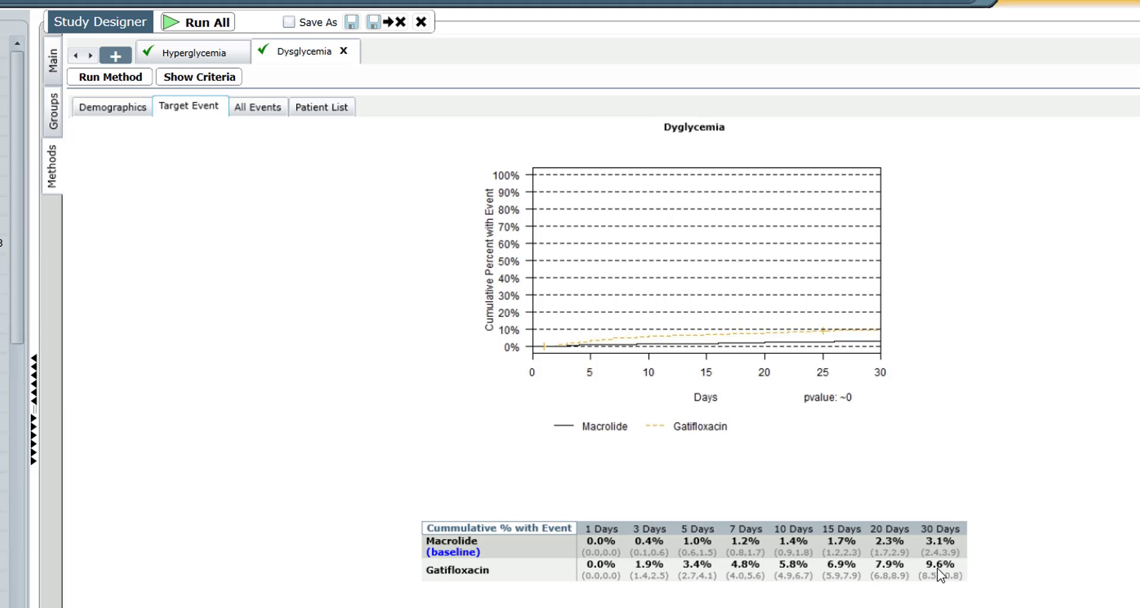
# Step: Compare the Target Event graphs and cumulative percentages of the Hyperglycemia and Dysglycemia methods
pyautogui.click(209, 57)
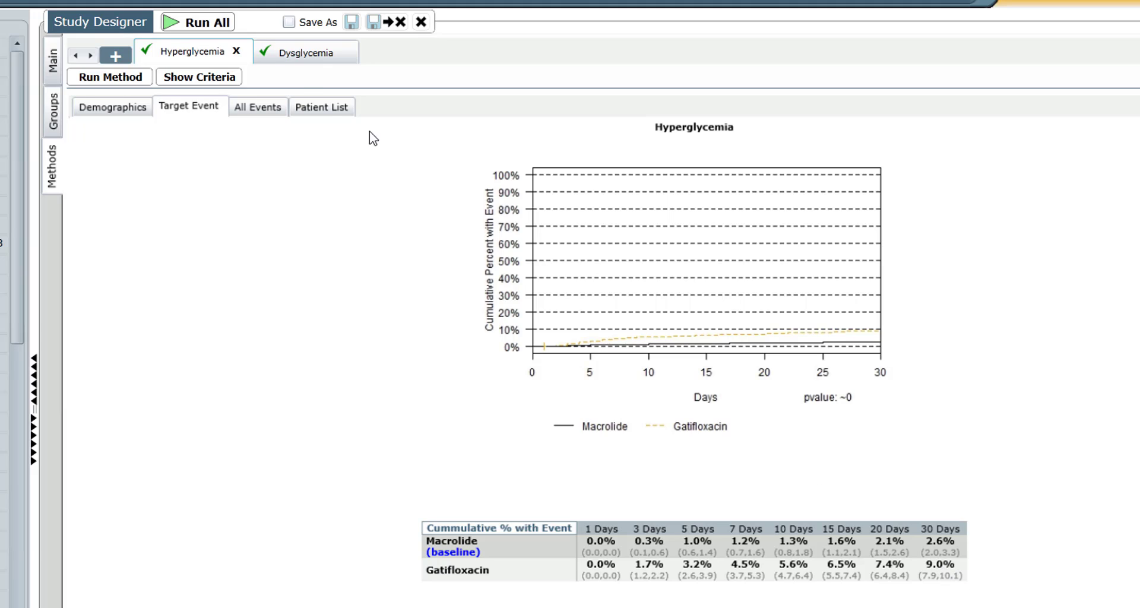
pyautogui.click(295, 63)
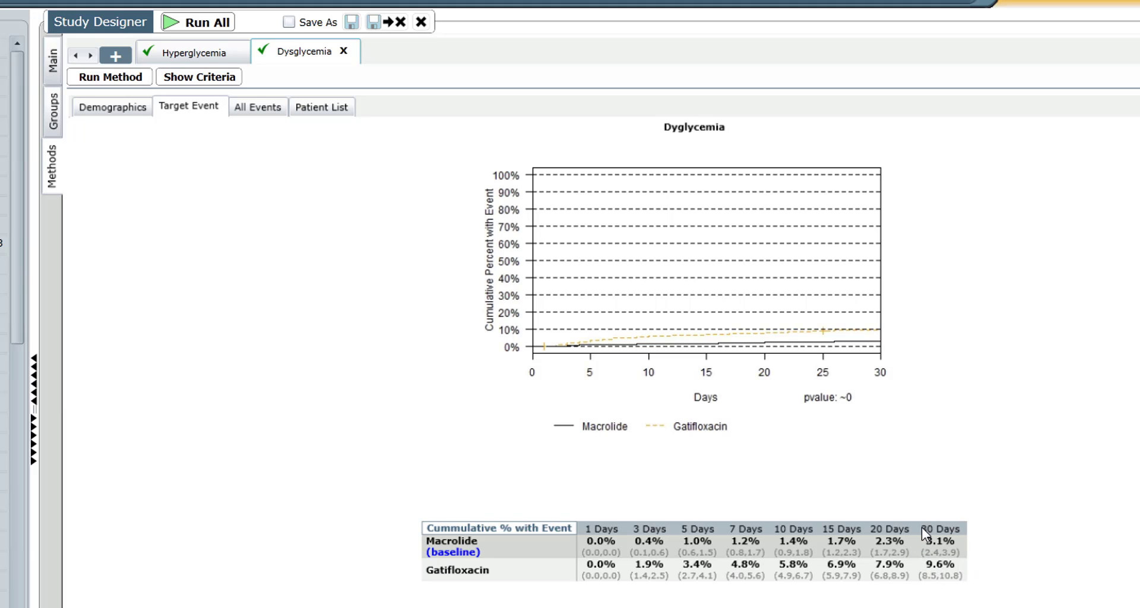
pyautogui.click(221, 52)
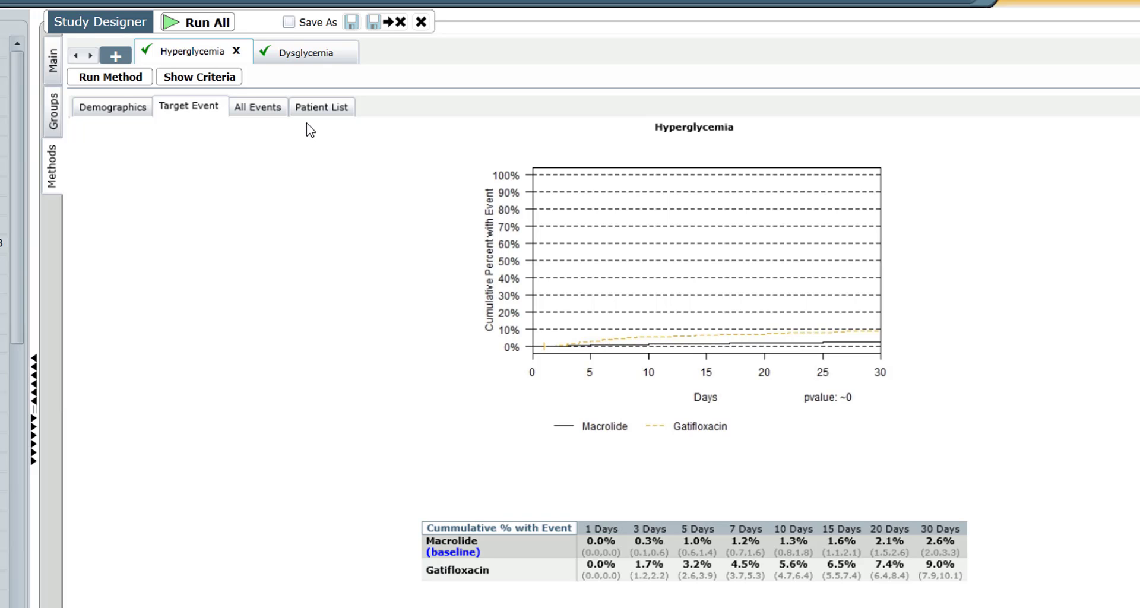
# Step: Add a new Time to outcome method named Elevated HgbA1c to the study
pyautogui.click(116, 56)
pyautogui.click(698, 359)
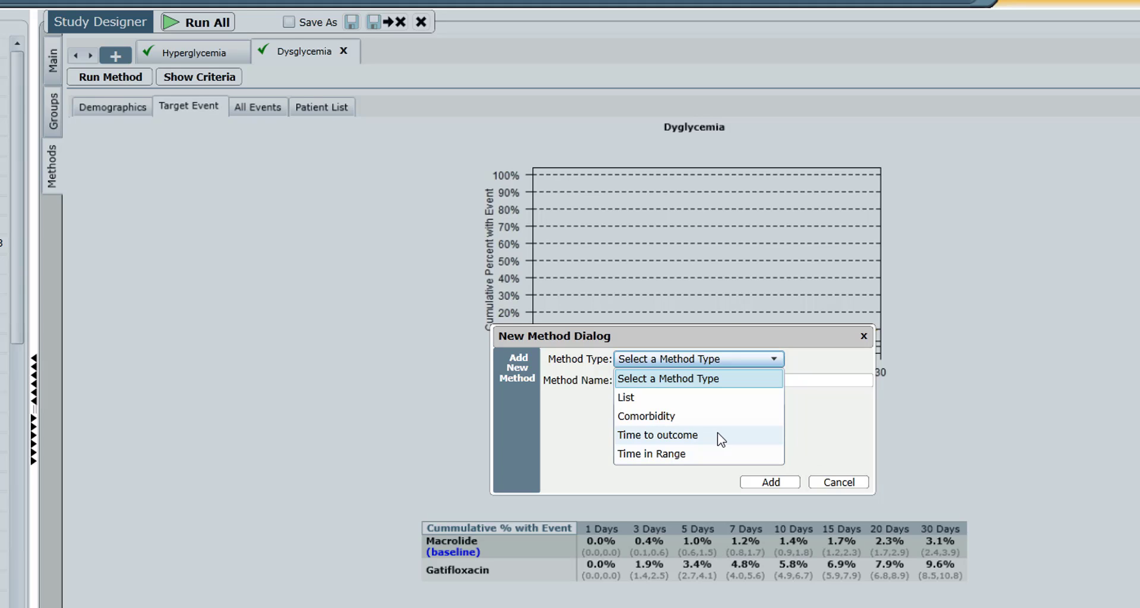
pyautogui.click(658, 434)
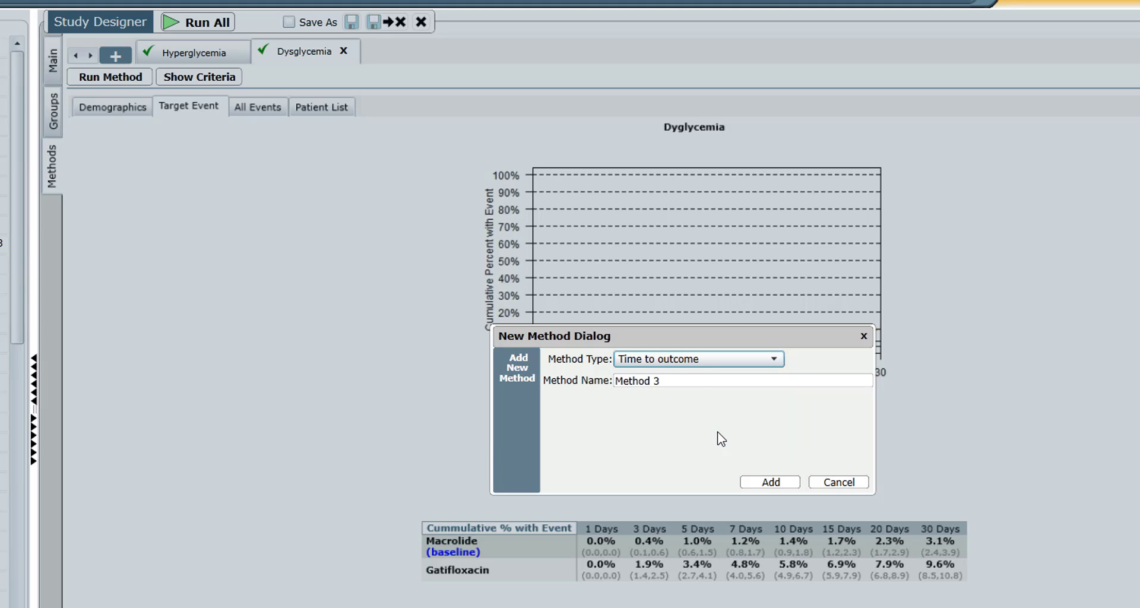
pyautogui.tripleClick(686, 379)
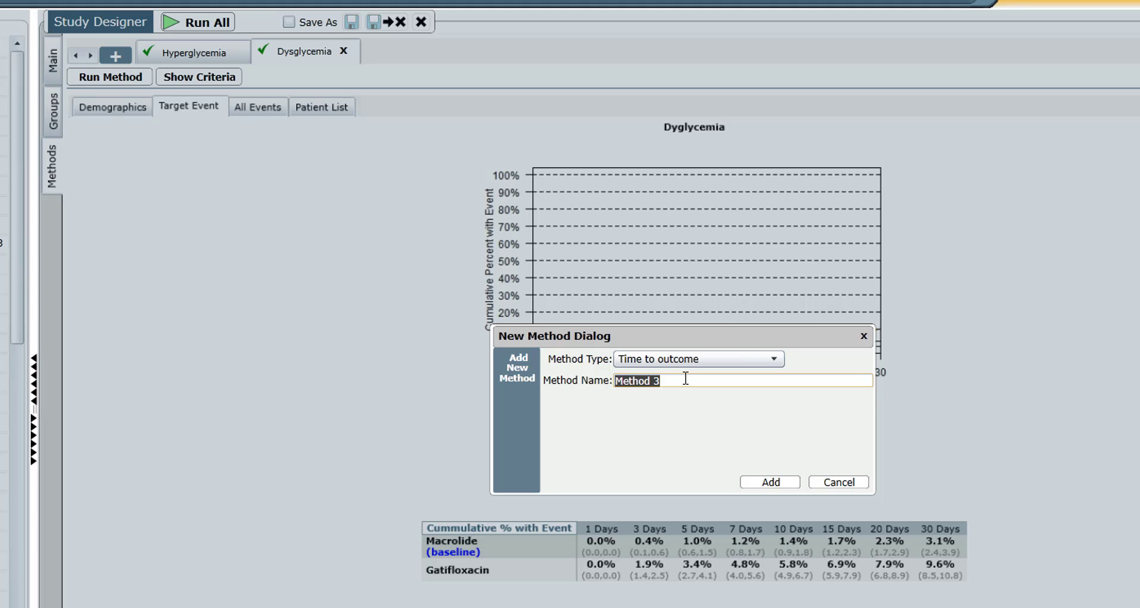
pyautogui.write('Eleve')
pyautogui.press('BackSpace')
pyautogui.write('ated g')
pyautogui.press('BackSpace')
pyautogui.write('Hgb')
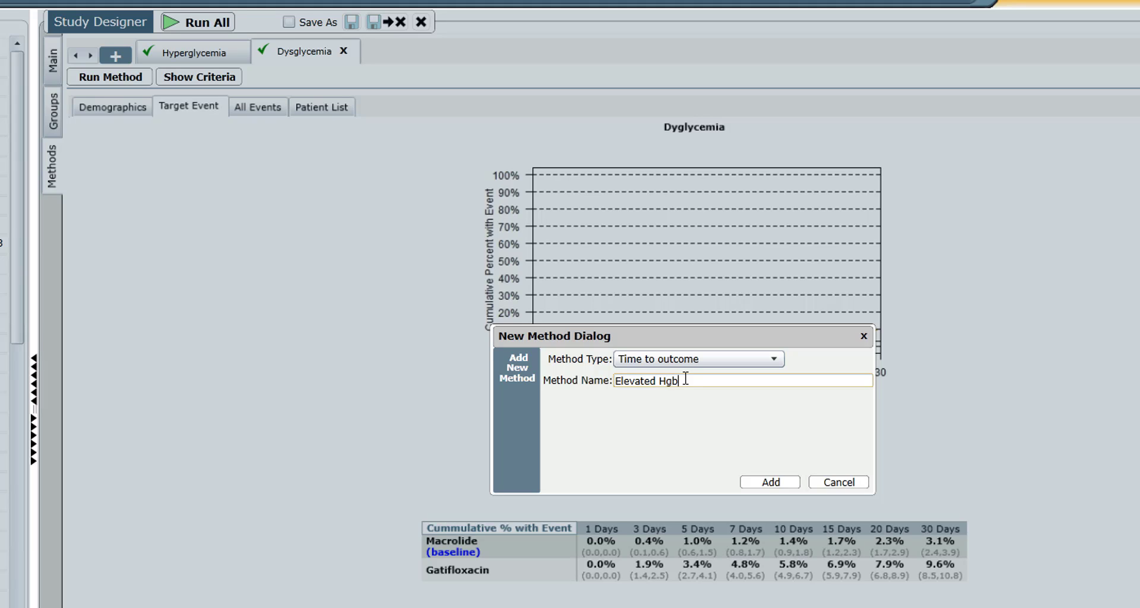
pyautogui.write('A1c')
pyautogui.click(770, 482)
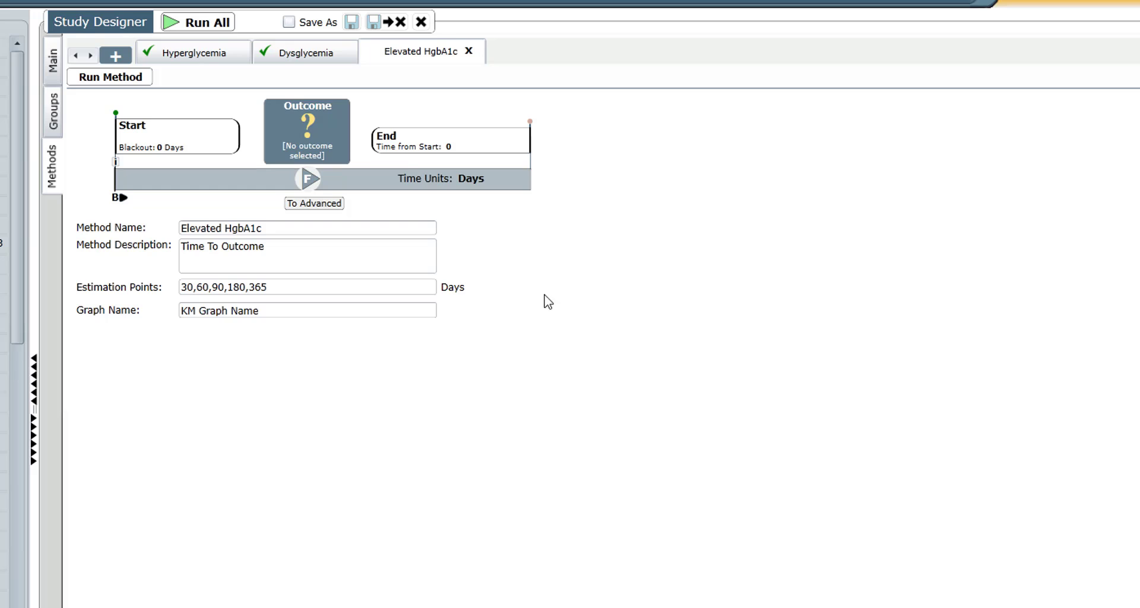
# Step: Switch the Elevated HgbA1c method to advanced mode and create an analysis definition named "Hgba1c ge 6.5 730d before" for its outcome
pyautogui.click(303, 205)
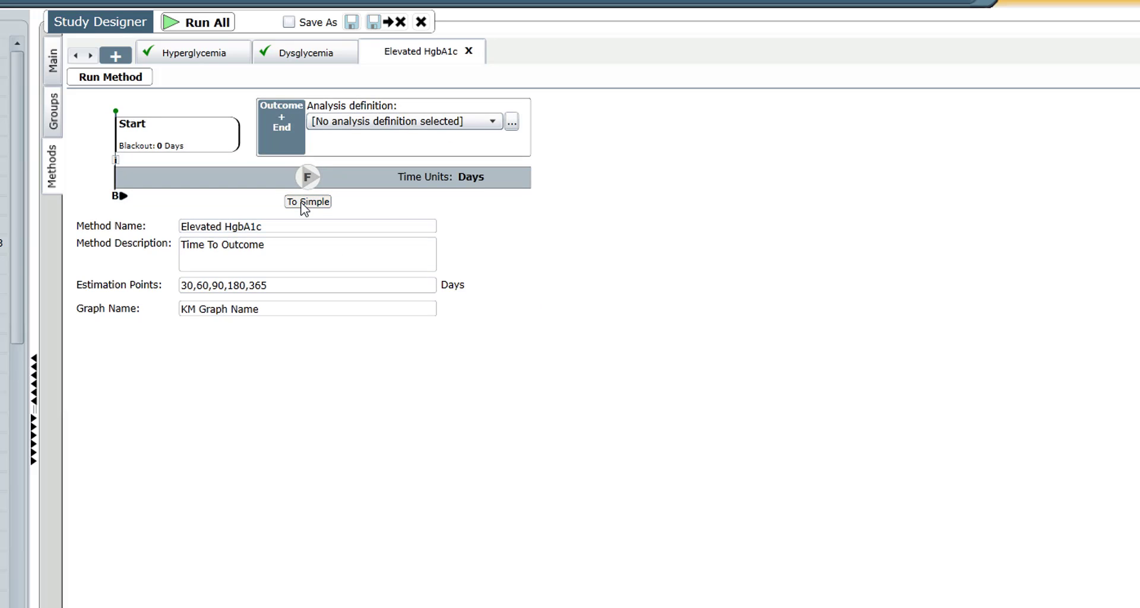
pyautogui.click(513, 124)
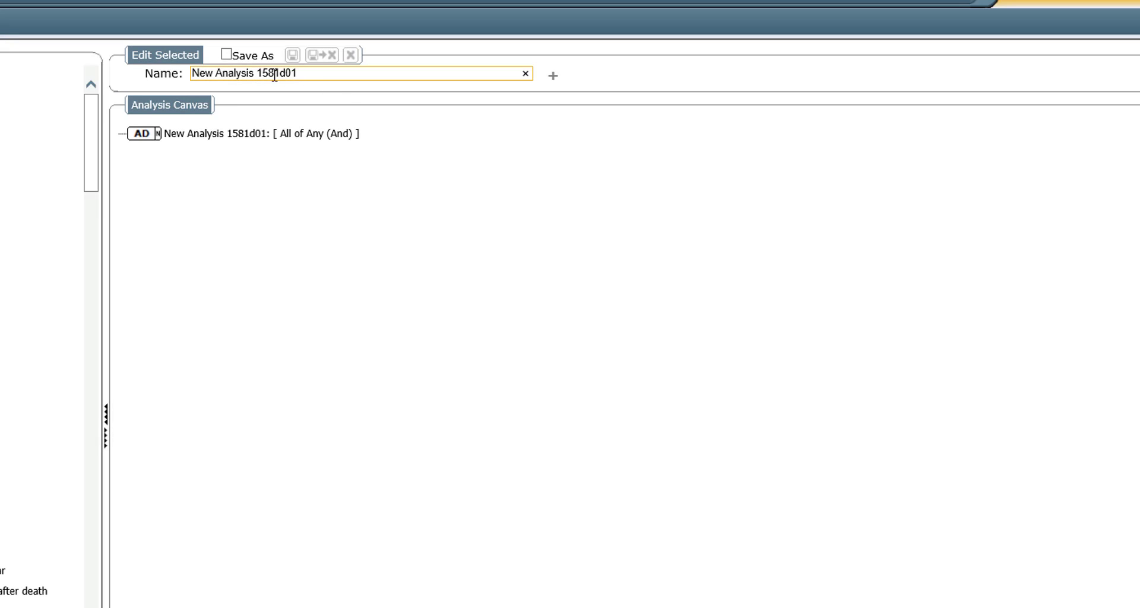
pyautogui.click(525, 73)
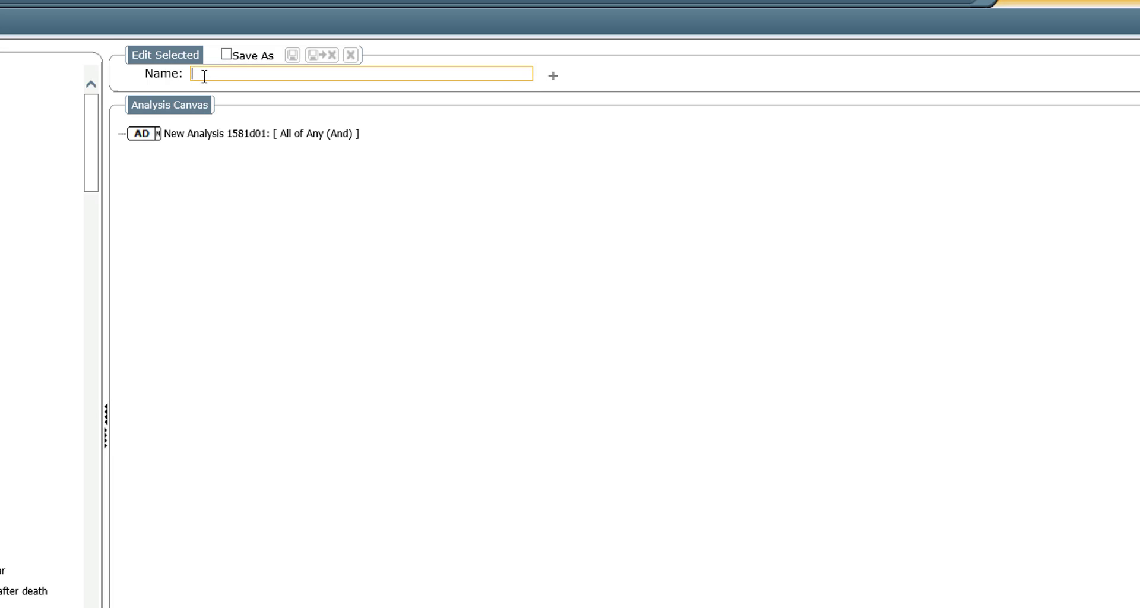
pyautogui.write('Eleveat')
pyautogui.press('BackSpace')
pyautogui.press('BackSpace')
pyautogui.press('BackSpace')
pyautogui.press('BackSpace')
pyautogui.press('BackSpace')
pyautogui.press('BackSpace')
pyautogui.write('Hgba1c ge 6.5 730d')
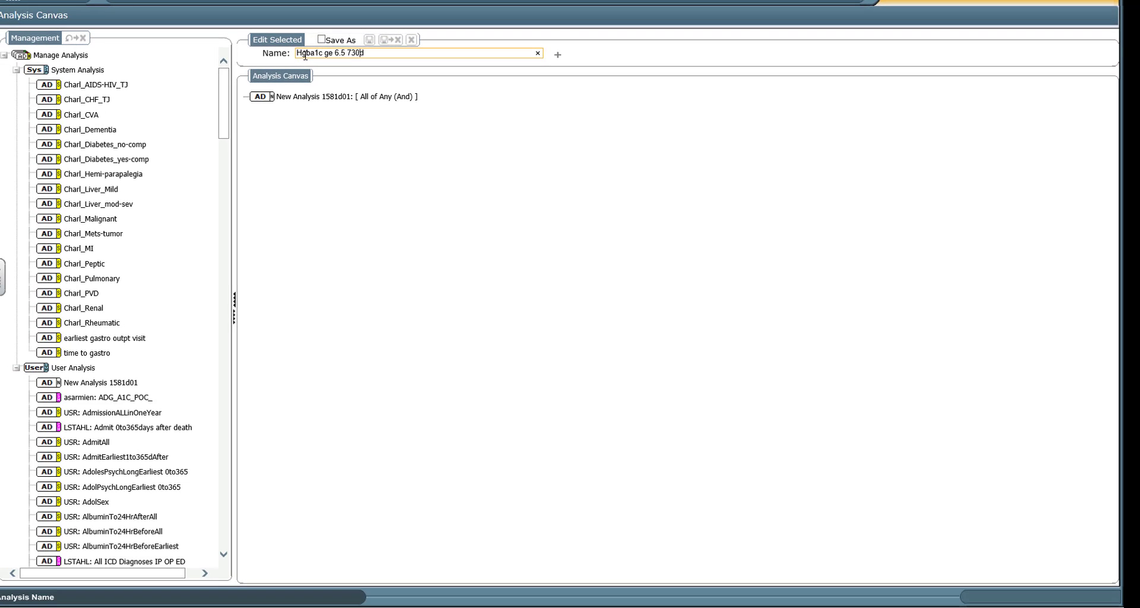
pyautogui.write(' befo')
pyautogui.press('BackSpace')
pyautogui.write('for')
# Step: Change the analysis definition's root condition to Latest of, with the root operator AND
pyautogui.rightClick(342, 97)
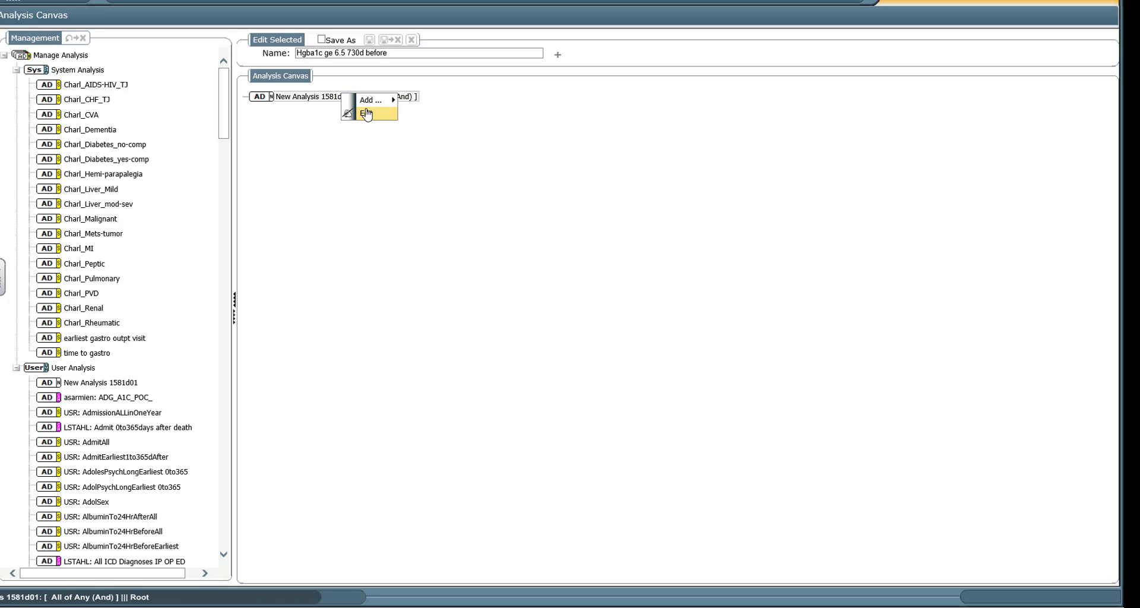
pyautogui.click(367, 114)
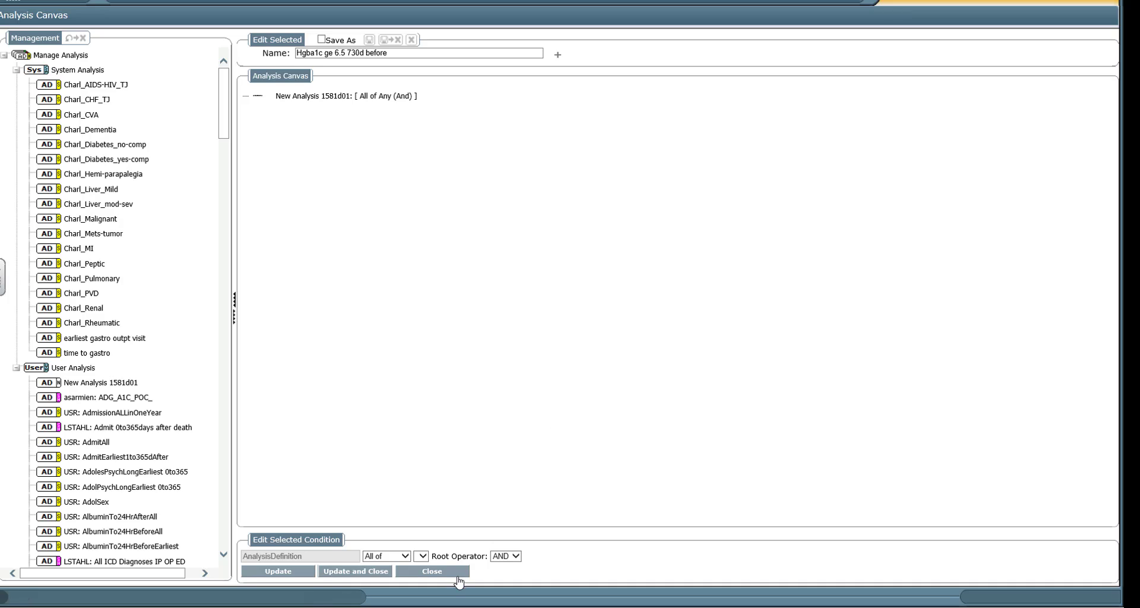
pyautogui.click(406, 556)
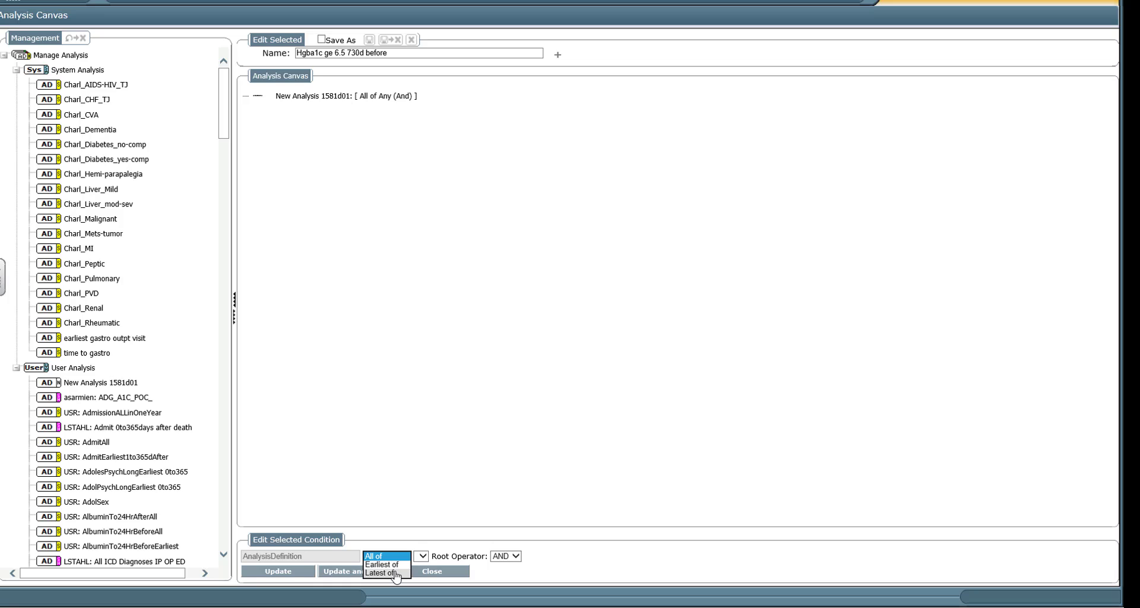
pyautogui.click(396, 573)
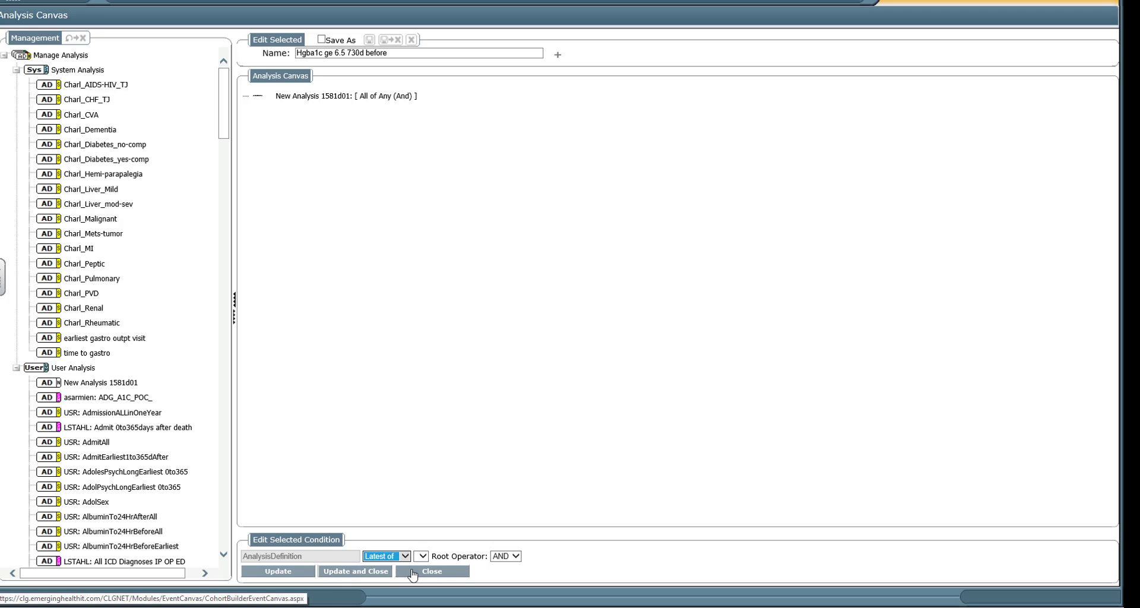
pyautogui.click(369, 572)
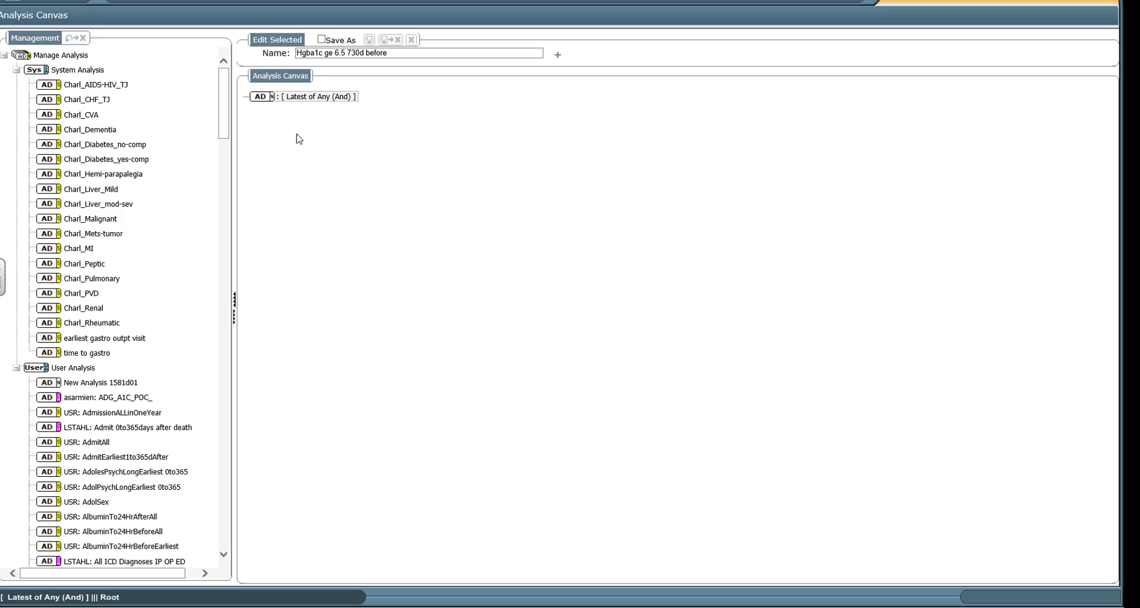
# Step: Add a Within condition named "hgba1c elevated" covering 0 to 730 days before the Cohort/Collection Date
pyautogui.rightClick(319, 102)
pyautogui.moveTo(349, 104)
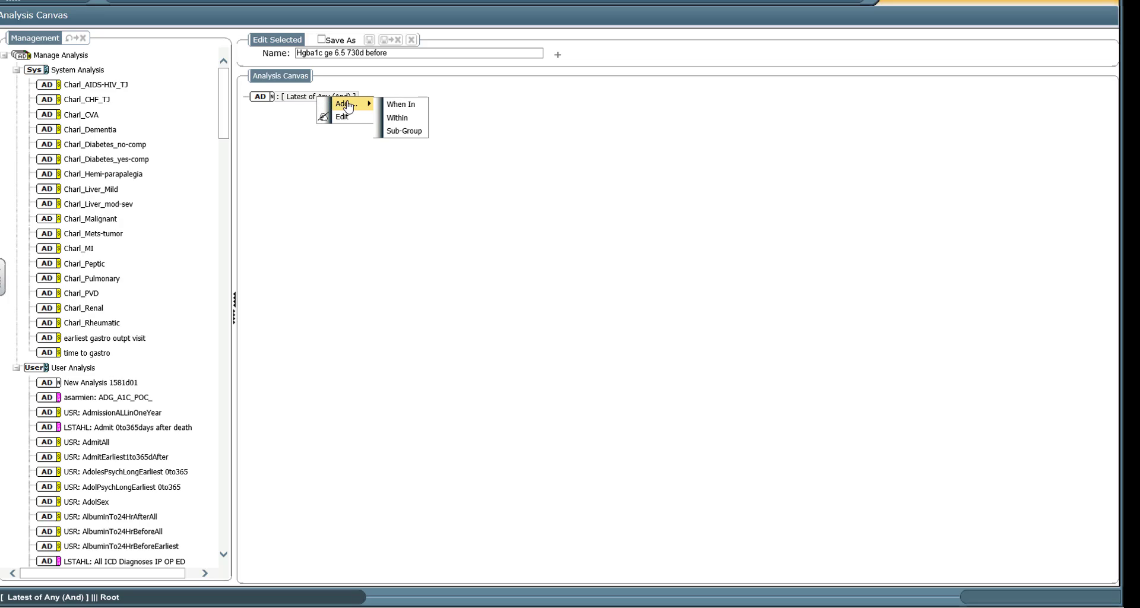
pyautogui.click(402, 118)
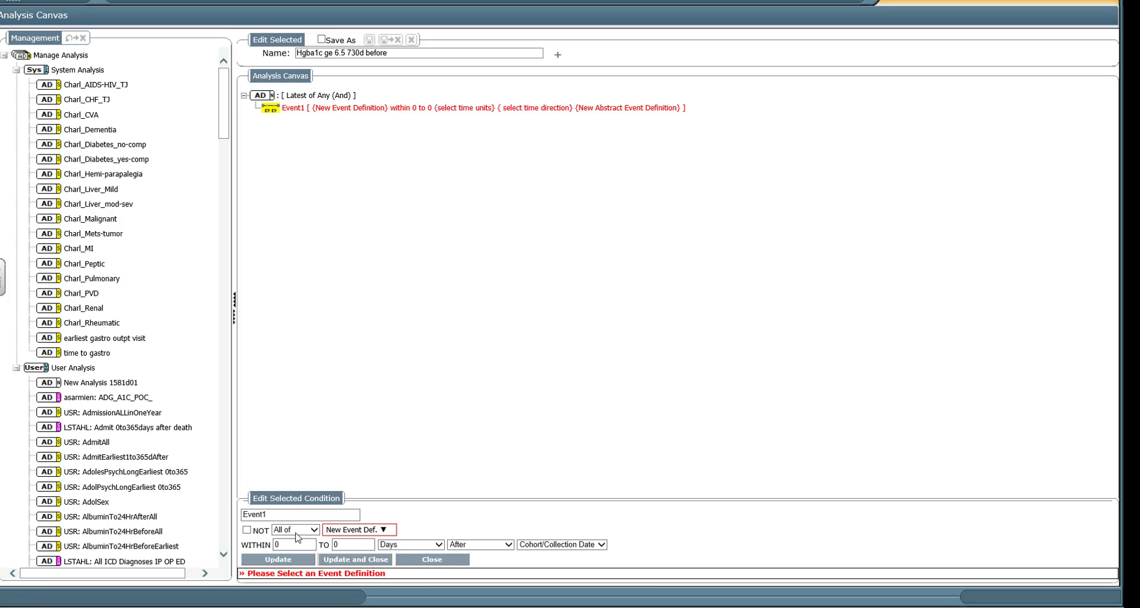
pyautogui.doubleClick(276, 511)
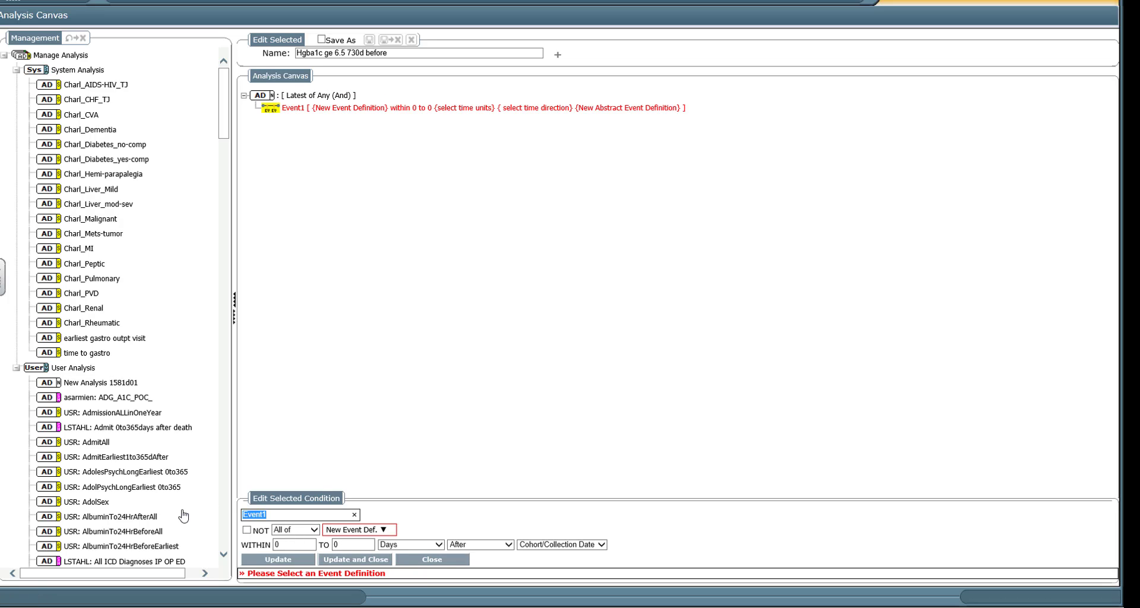
pyautogui.write('hgba1c elevated')
pyautogui.click(359, 545)
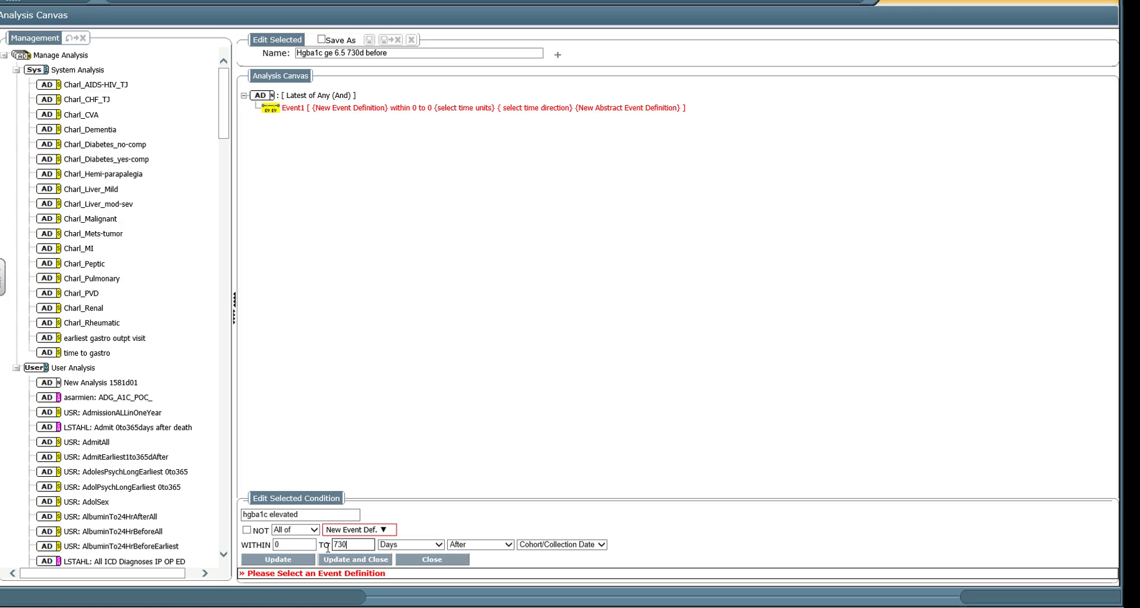
pyautogui.write('730')
pyautogui.click(495, 544)
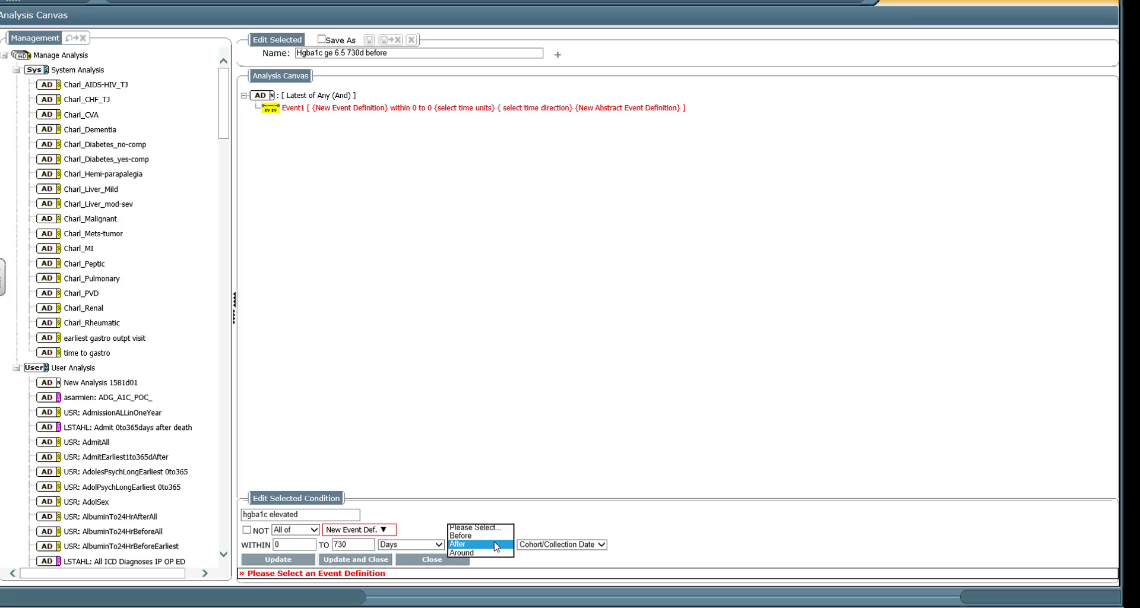
pyautogui.click(489, 535)
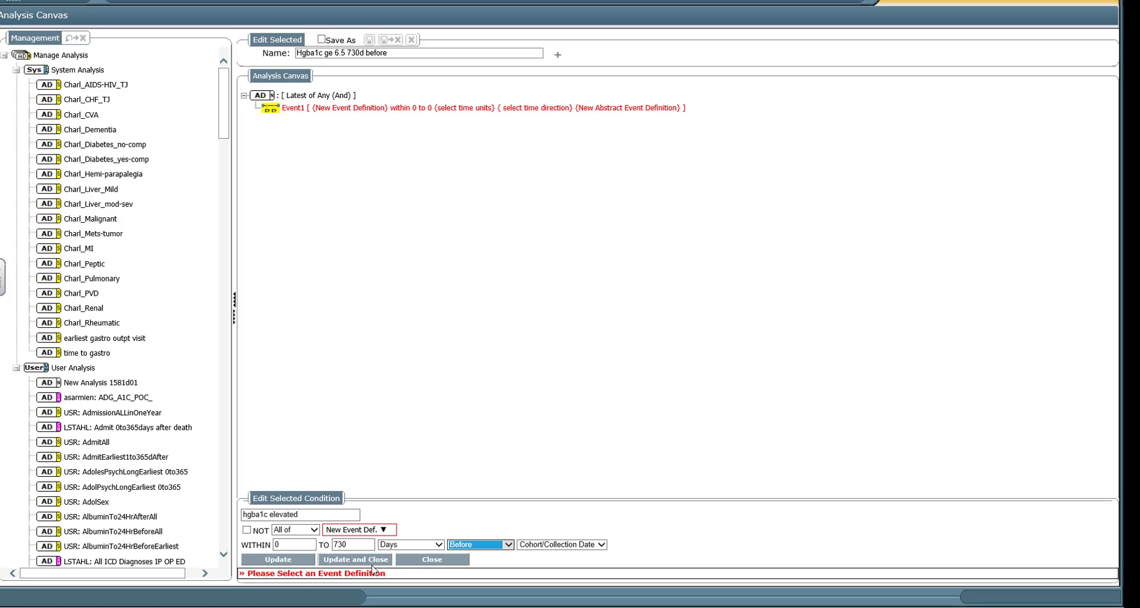
# Step: Create a new event definition for the condition, named "HgbA1c ge 6.5", with Lab Test as its event type
pyautogui.click(352, 530)
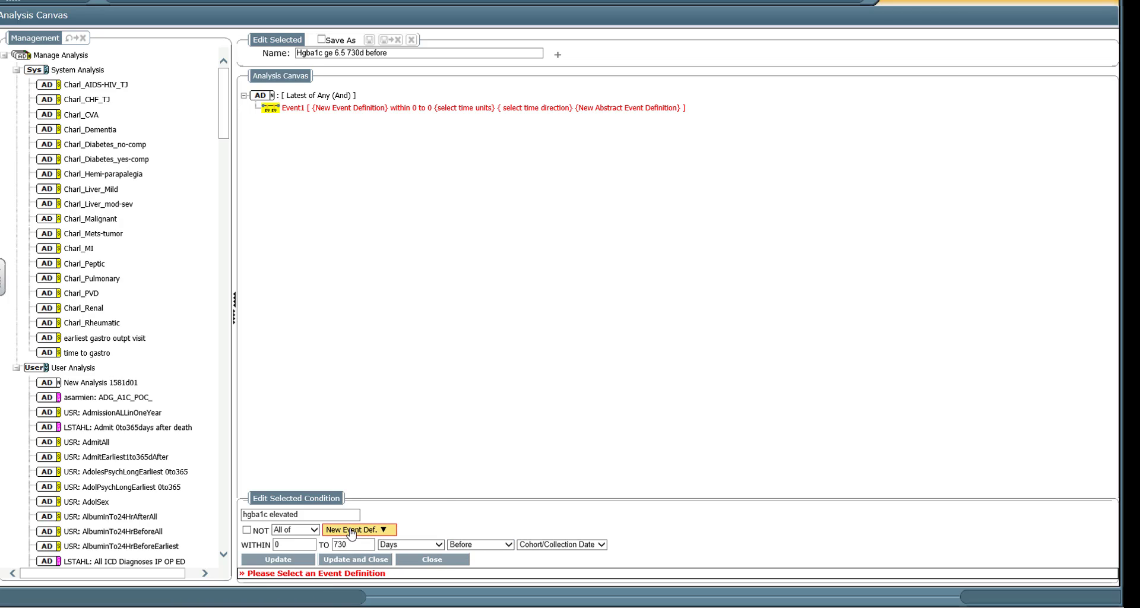
pyautogui.click(352, 530)
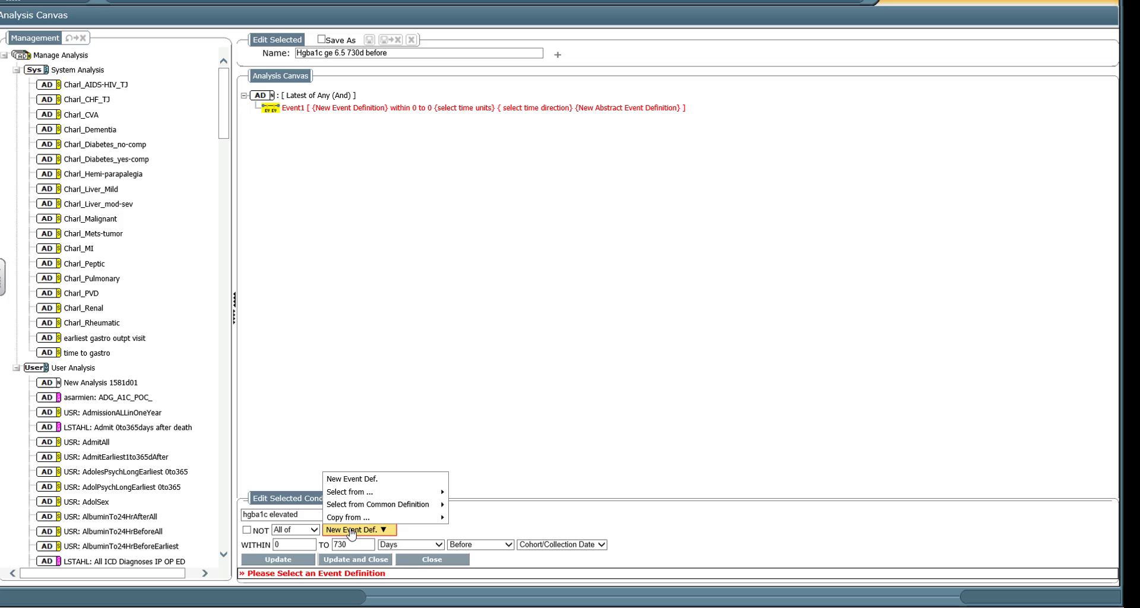
pyautogui.click(350, 480)
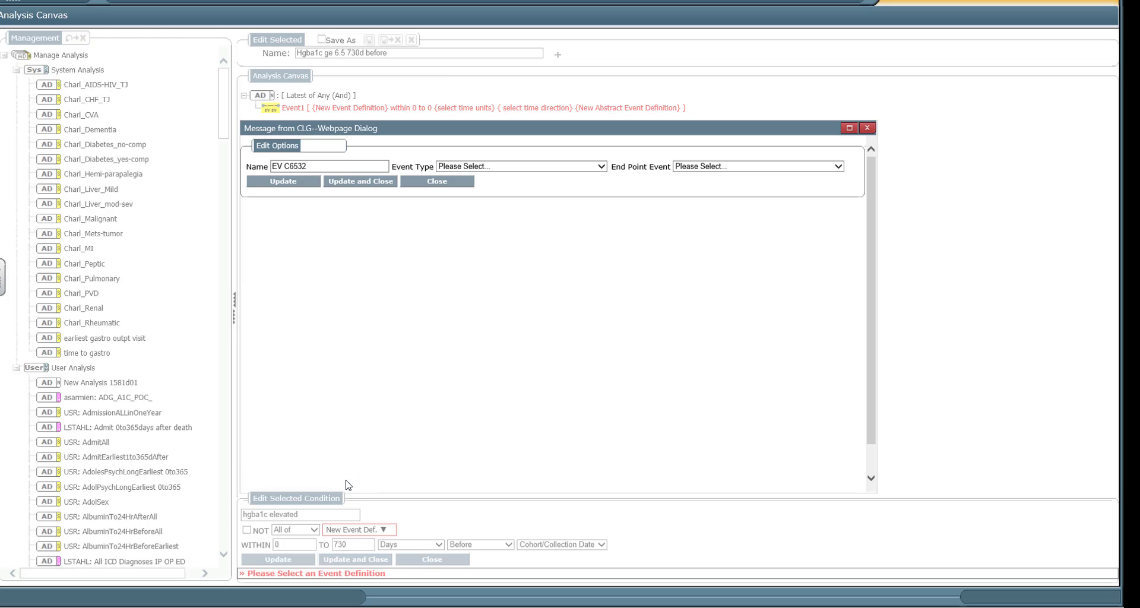
pyautogui.moveTo(326, 166); pyautogui.dragTo(232, 172)
pyautogui.write('HgbA1c ge 6.5')
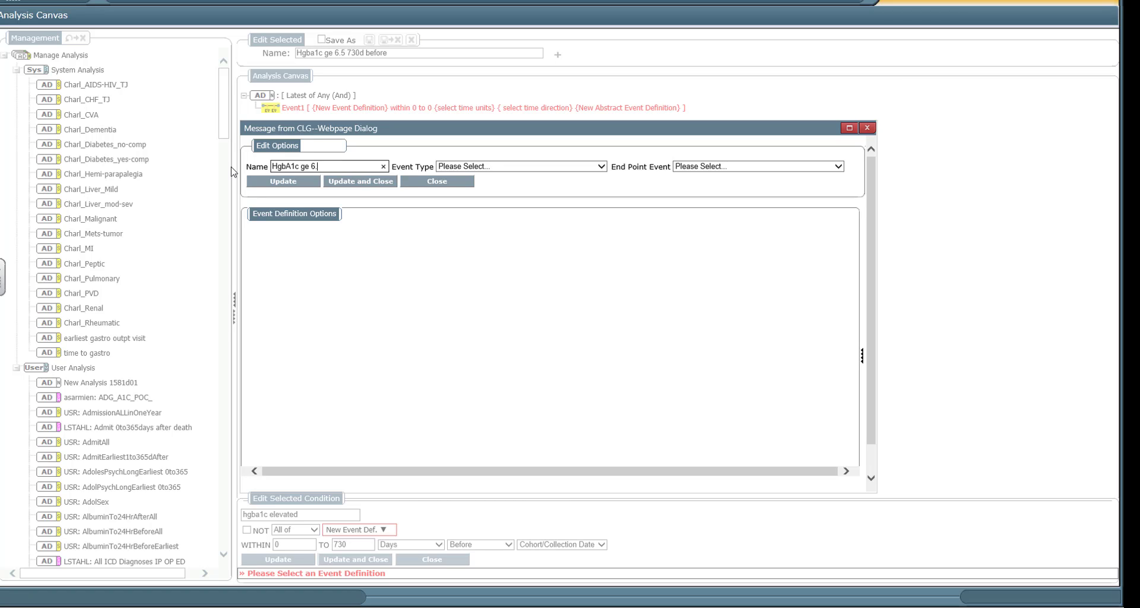
pyautogui.click(462, 169)
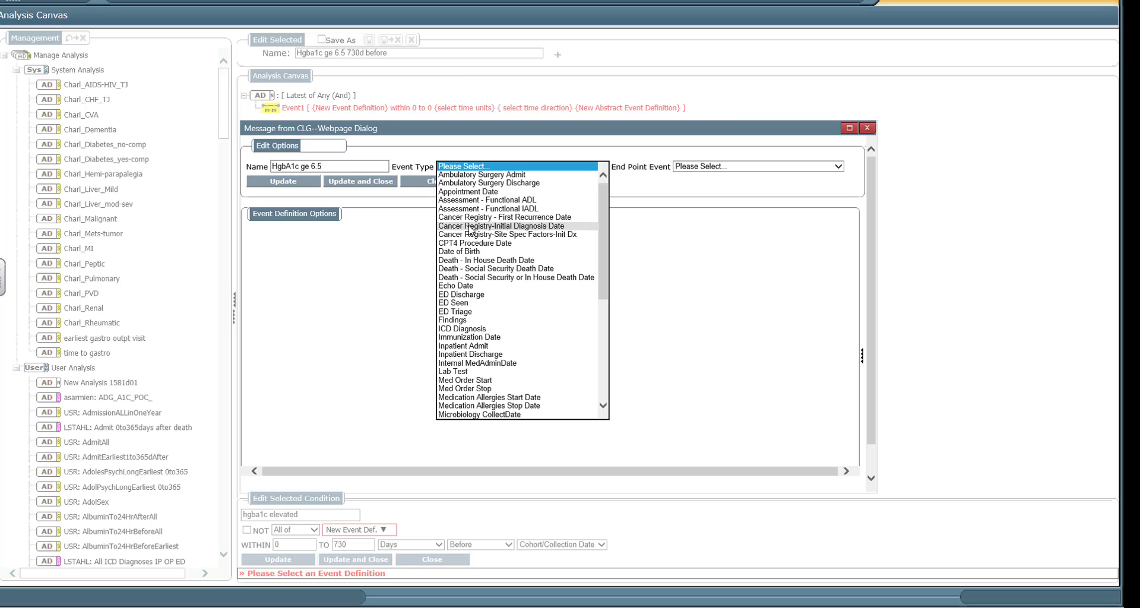
pyautogui.click(462, 372)
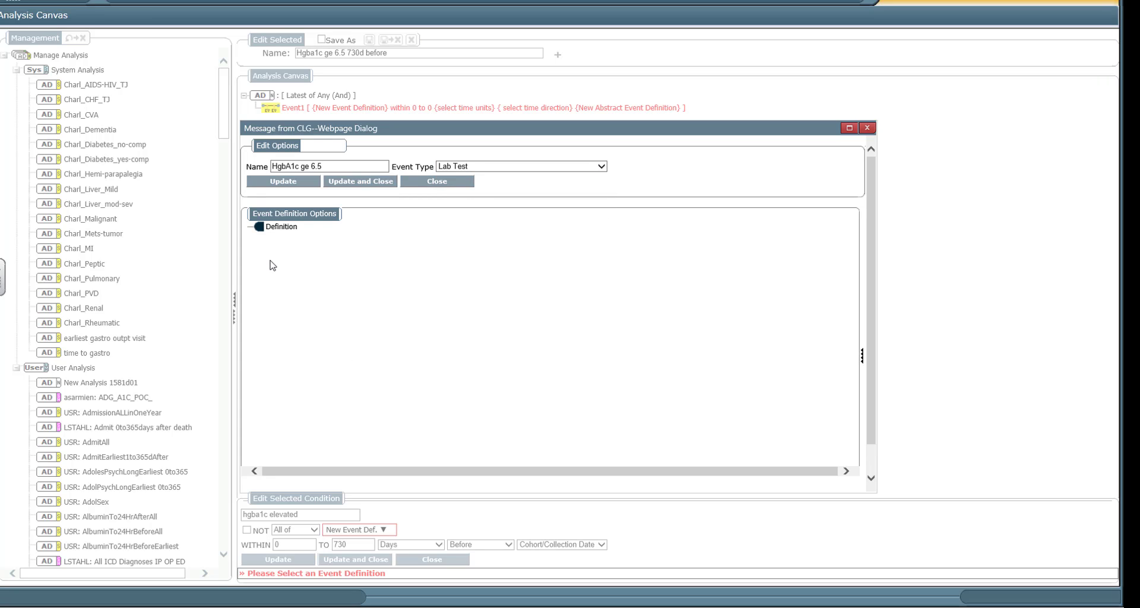
# Step: Add a condition to the event definition requiring Lab Test Type = HEMOGLOBIN A1c
pyautogui.rightClick(281, 228)
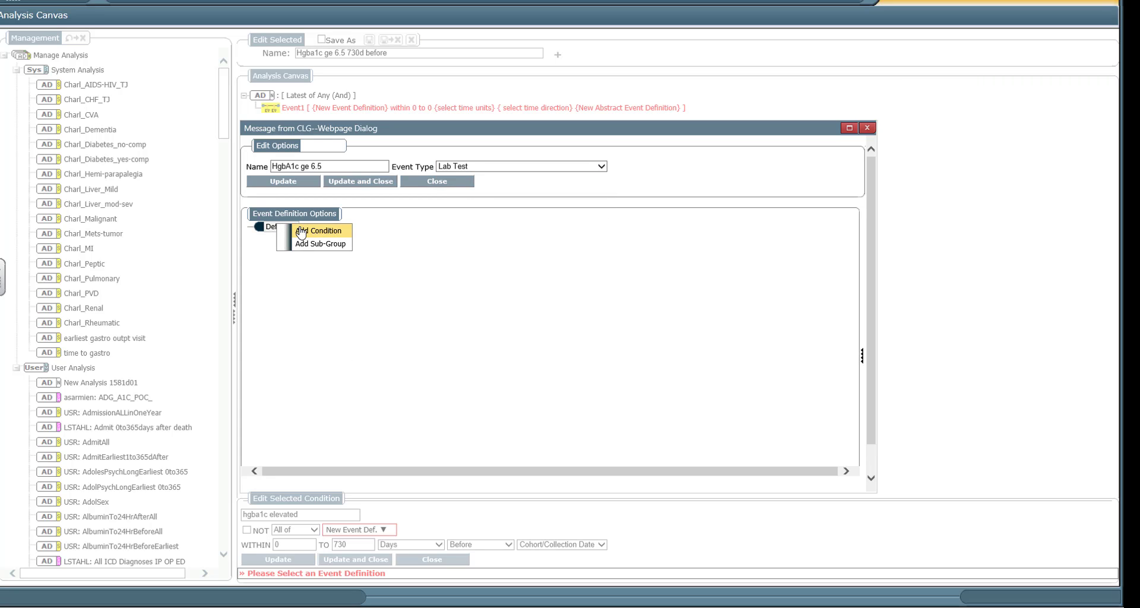
pyautogui.click(300, 230)
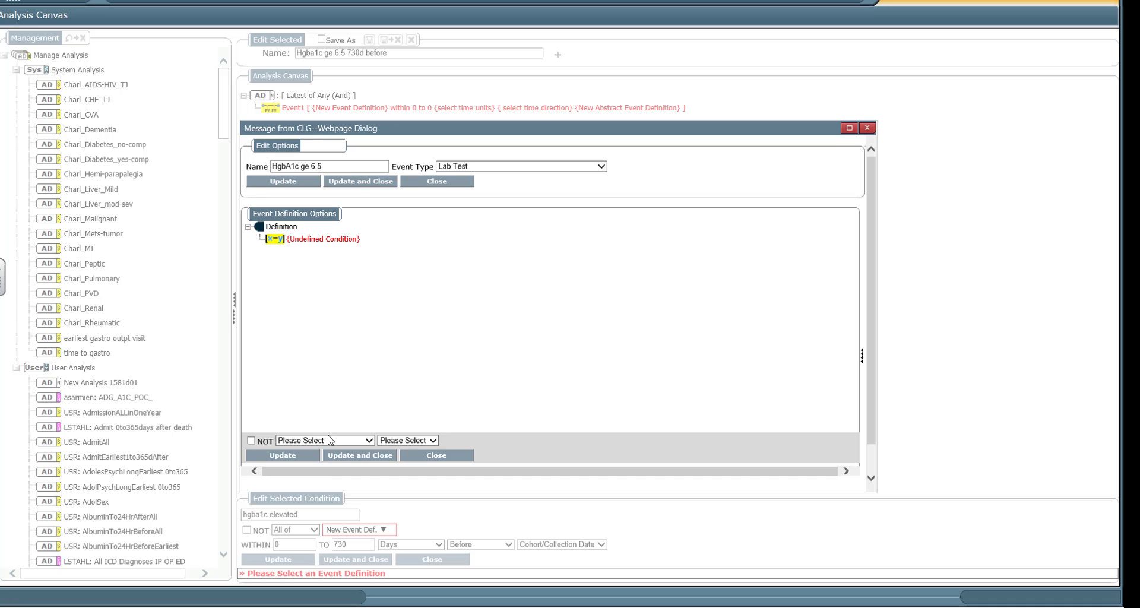
pyautogui.click(328, 440)
pyautogui.click(302, 465)
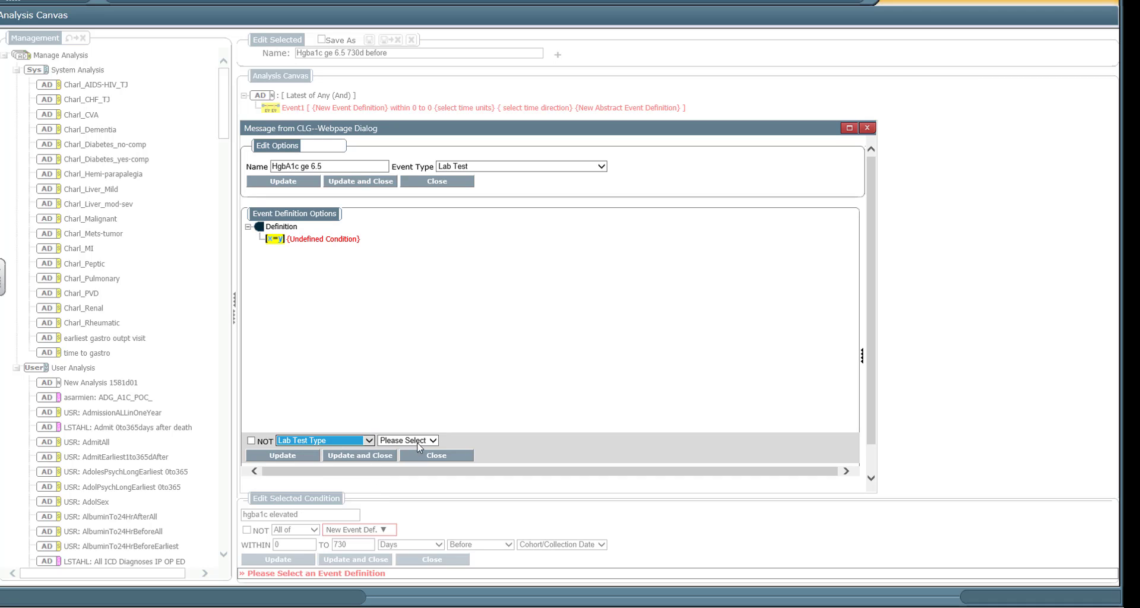
pyautogui.click(415, 441)
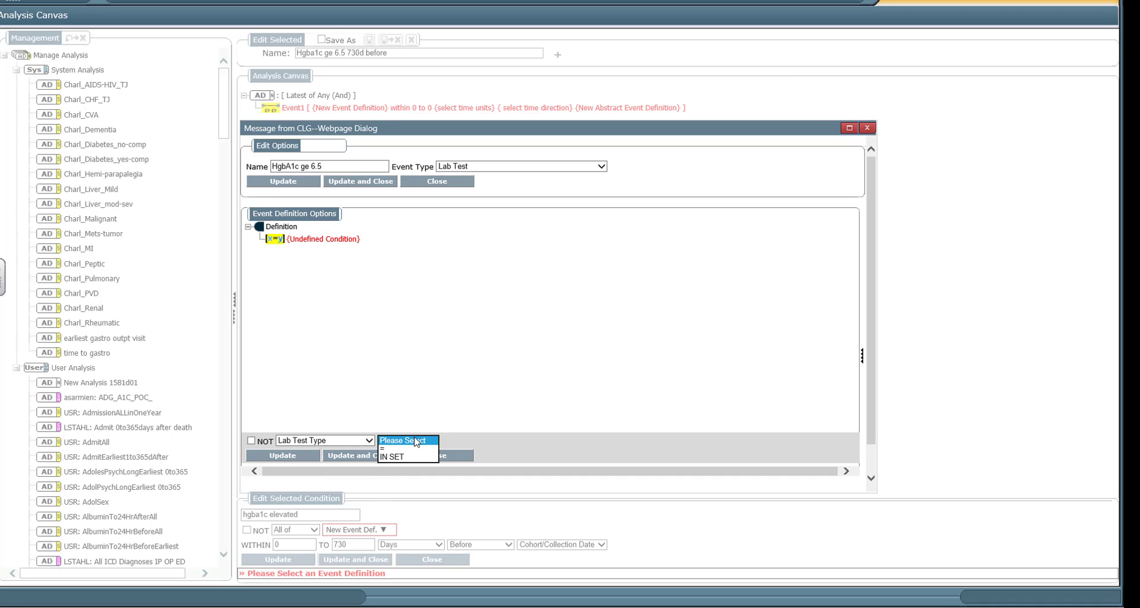
pyautogui.click(416, 451)
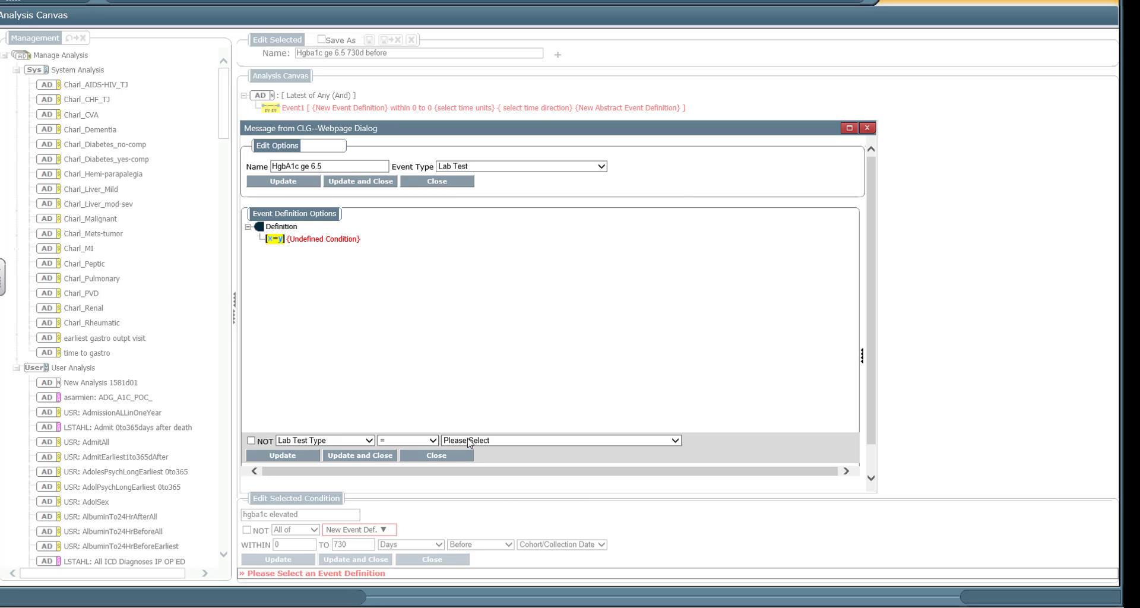
pyautogui.click(469, 440)
pyautogui.click(469, 442)
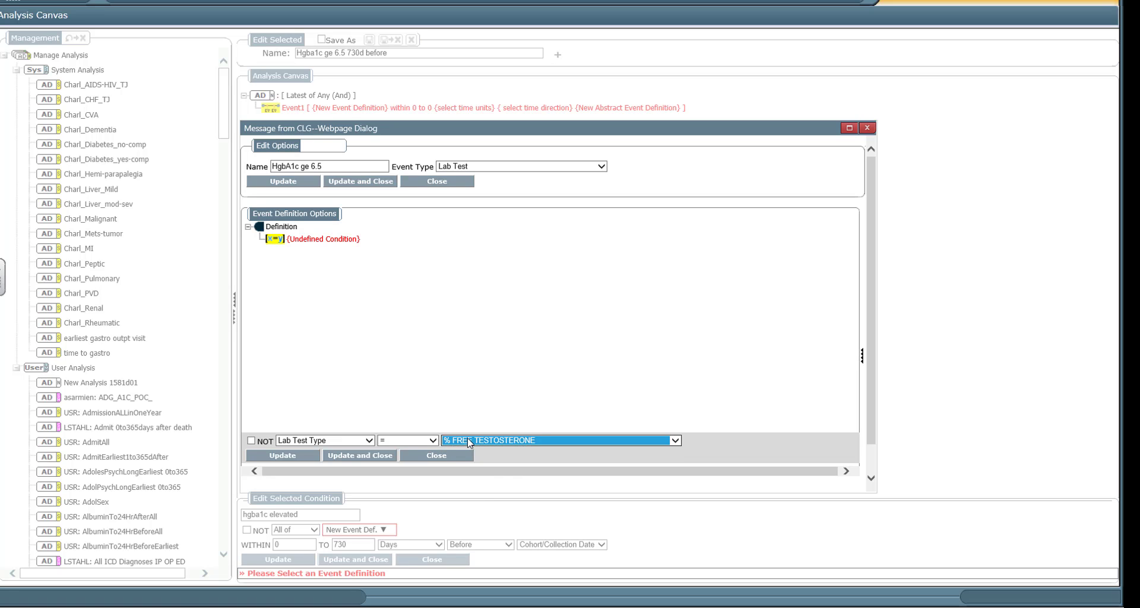
pyautogui.click(469, 442)
pyautogui.write('hemo')
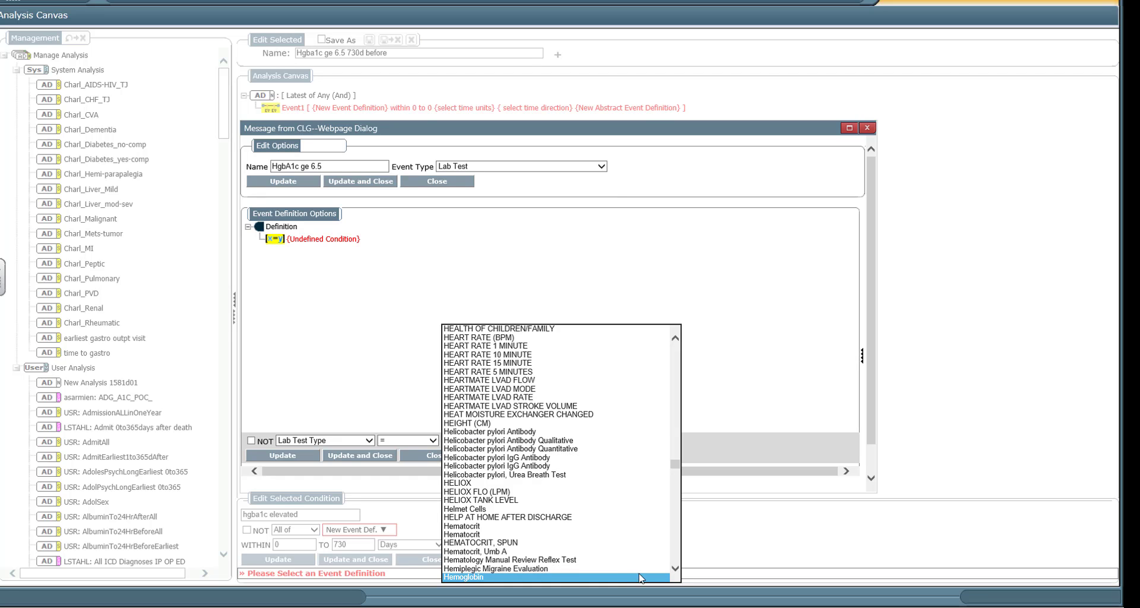
pyautogui.click(675, 570)
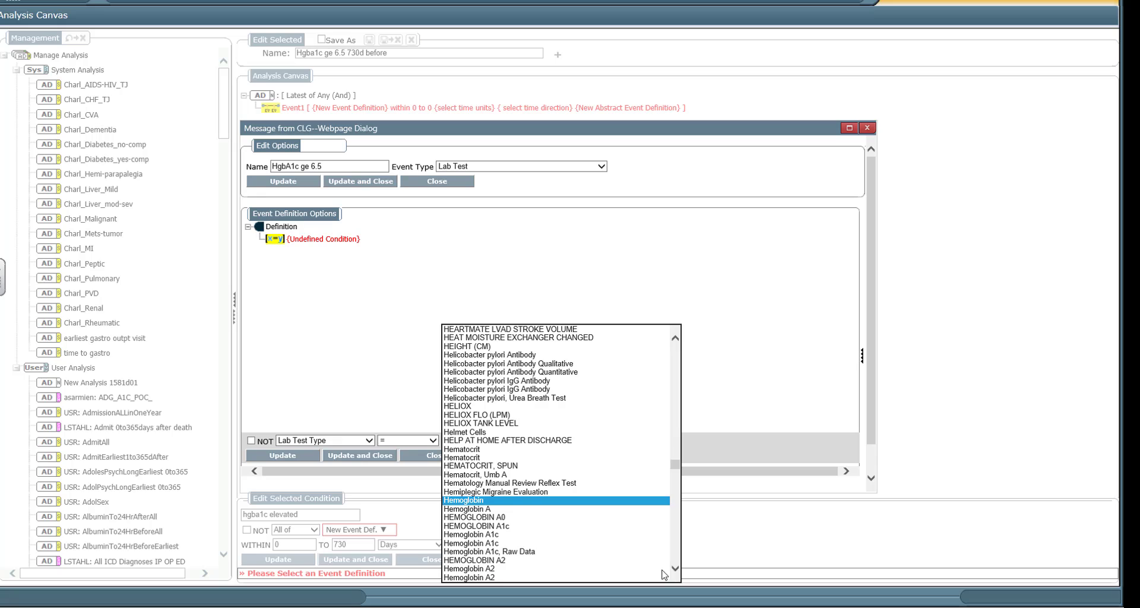
pyautogui.click(600, 528)
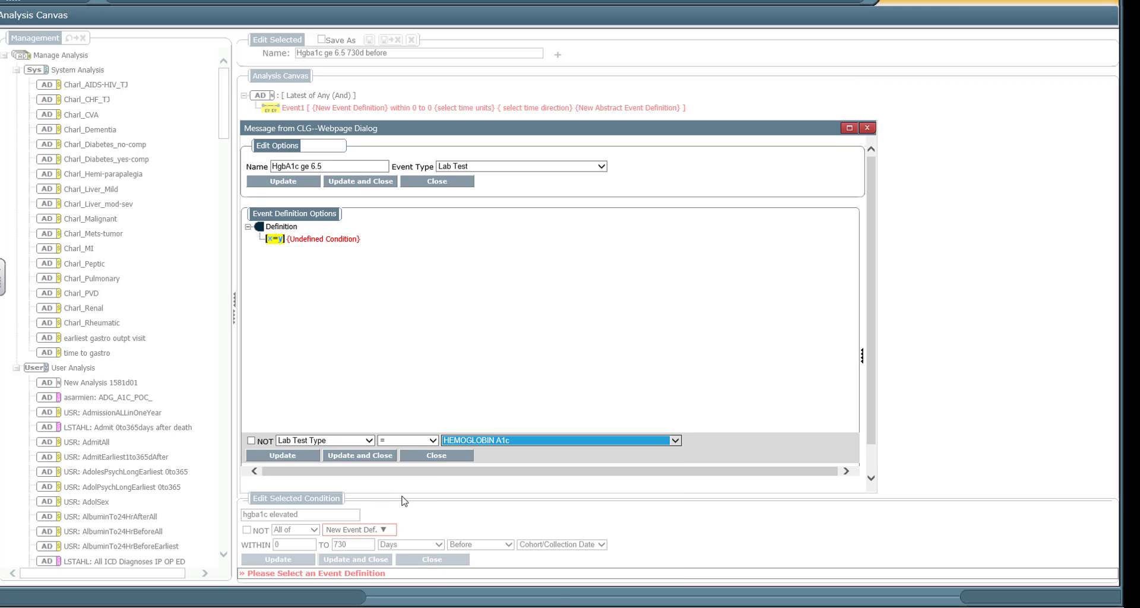
pyautogui.click(375, 458)
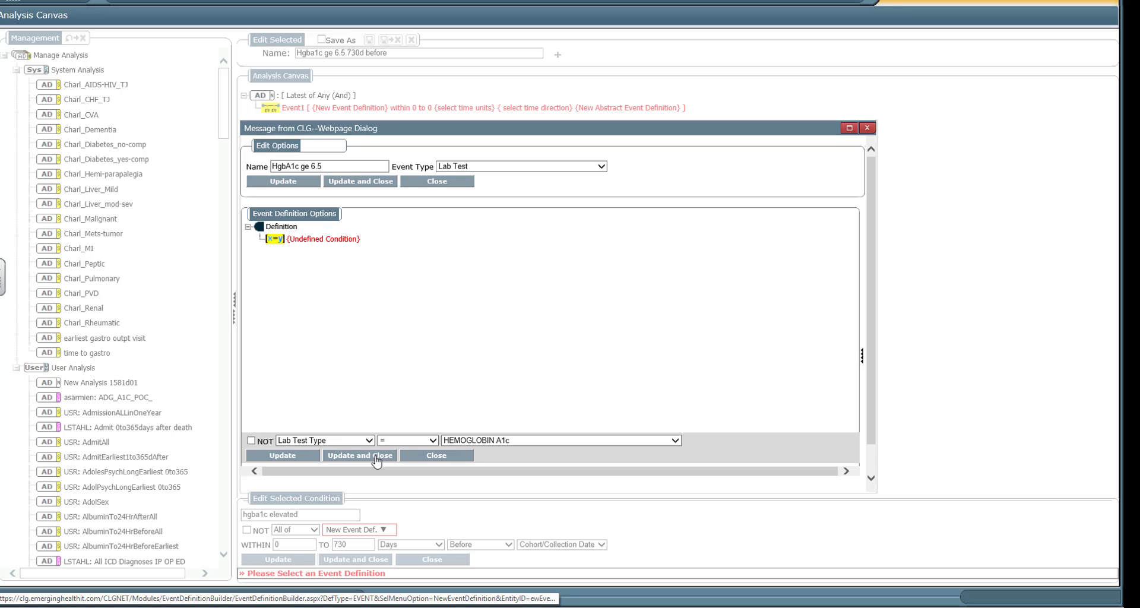
# Step: Add a second condition requiring Lab Test Value >= 6.5, and save and close the event definition
pyautogui.rightClick(288, 228)
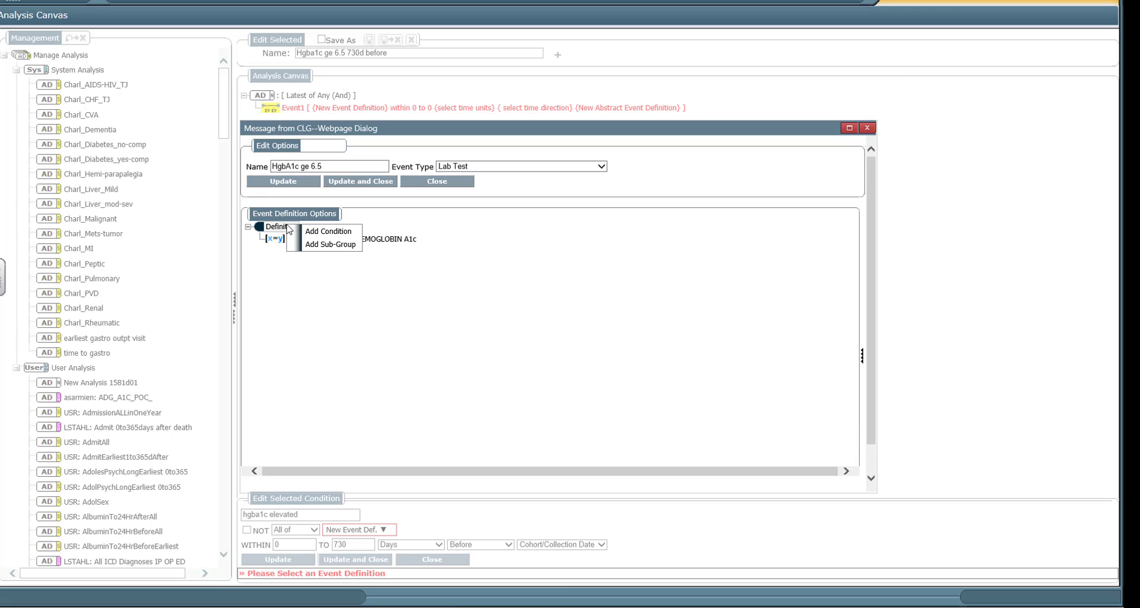
pyautogui.click(324, 234)
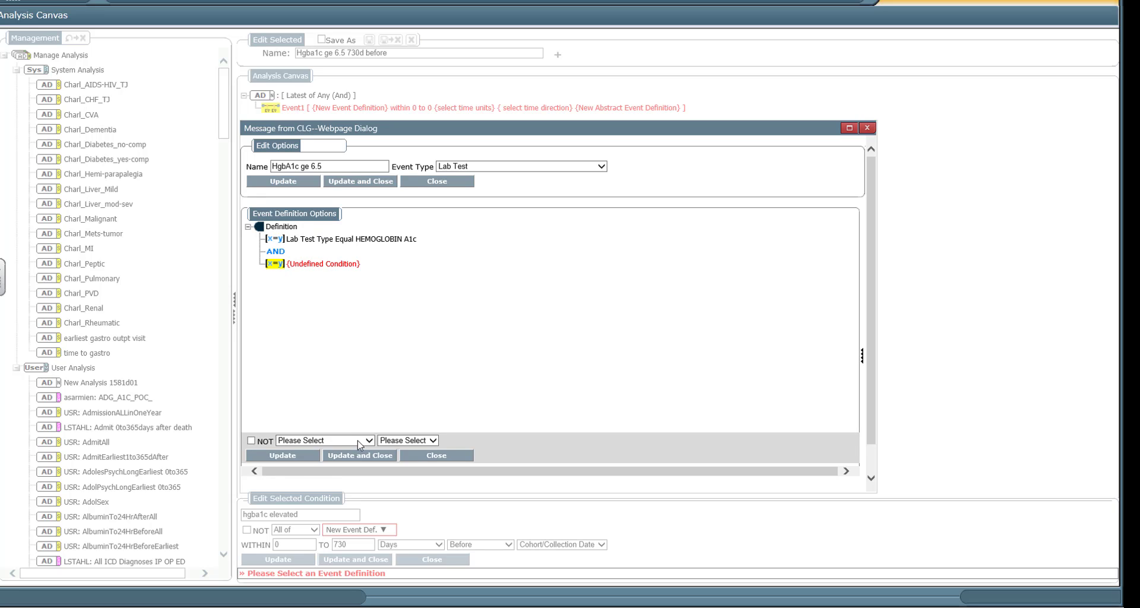
pyautogui.click(359, 441)
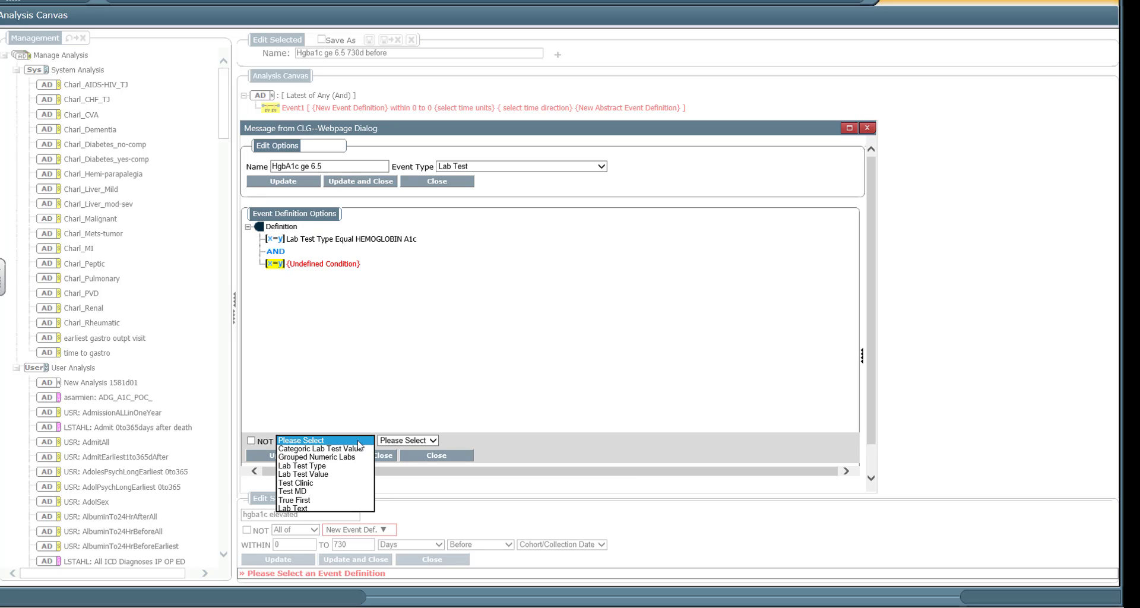
pyautogui.click(345, 472)
pyautogui.click(428, 443)
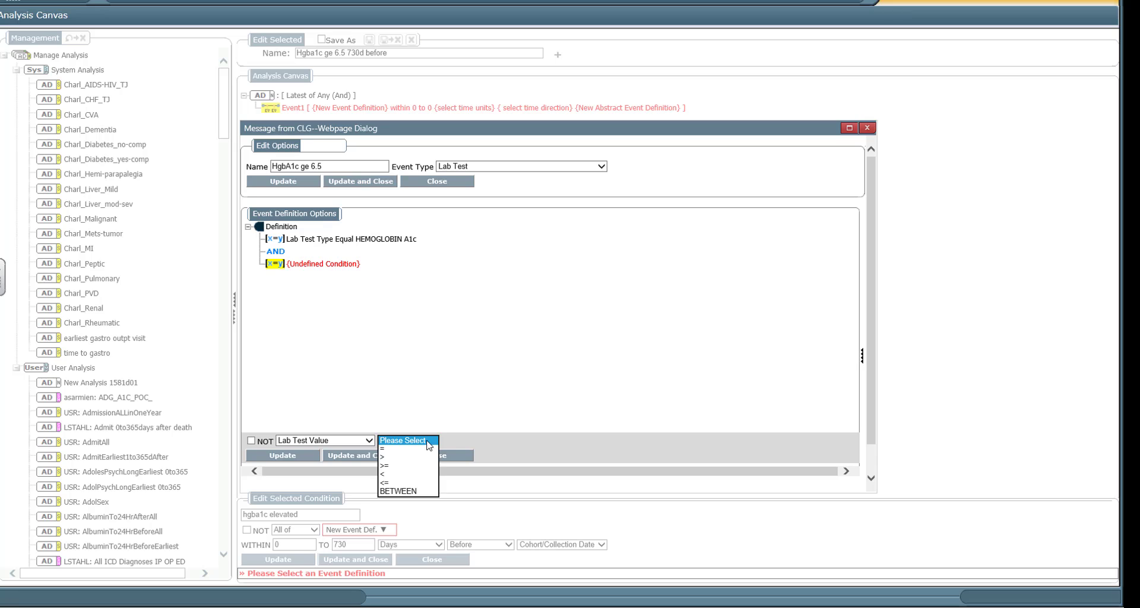
pyautogui.click(412, 465)
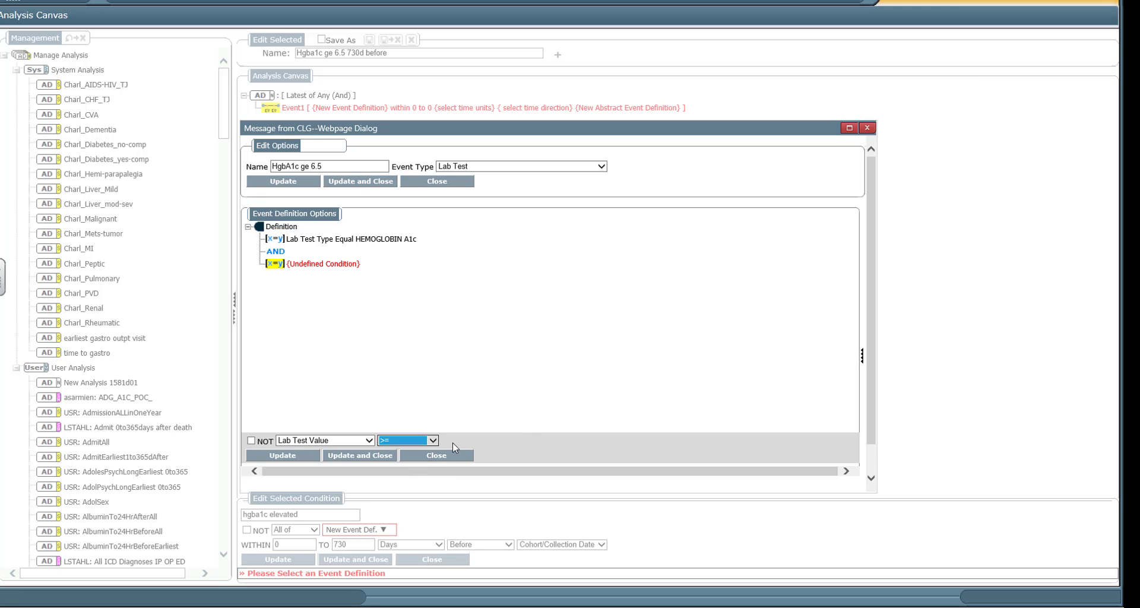
pyautogui.click(467, 440)
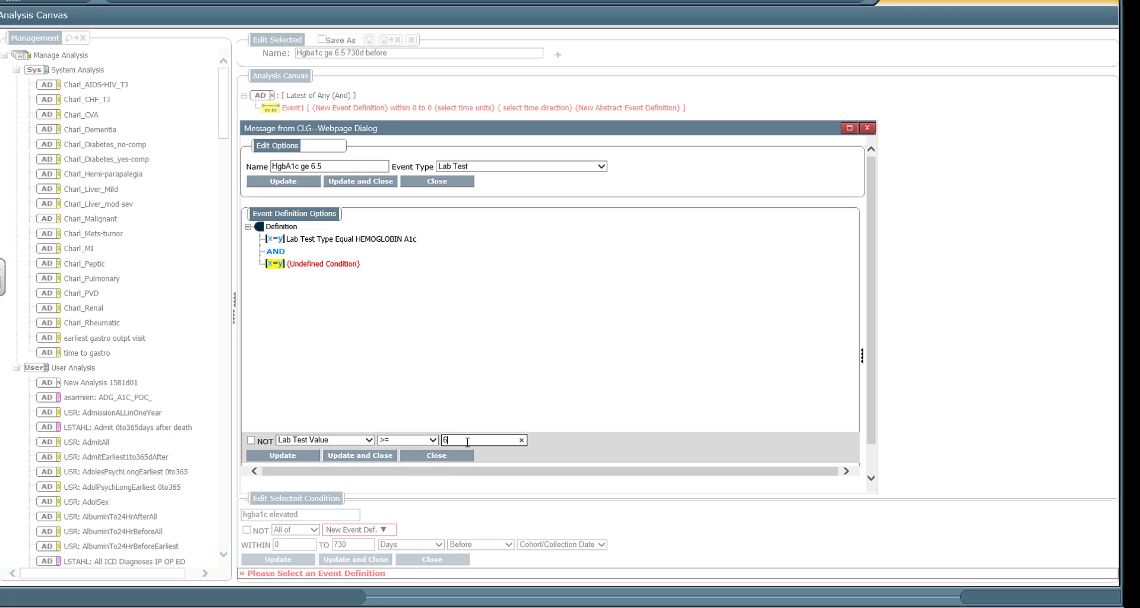
pyautogui.click(375, 457)
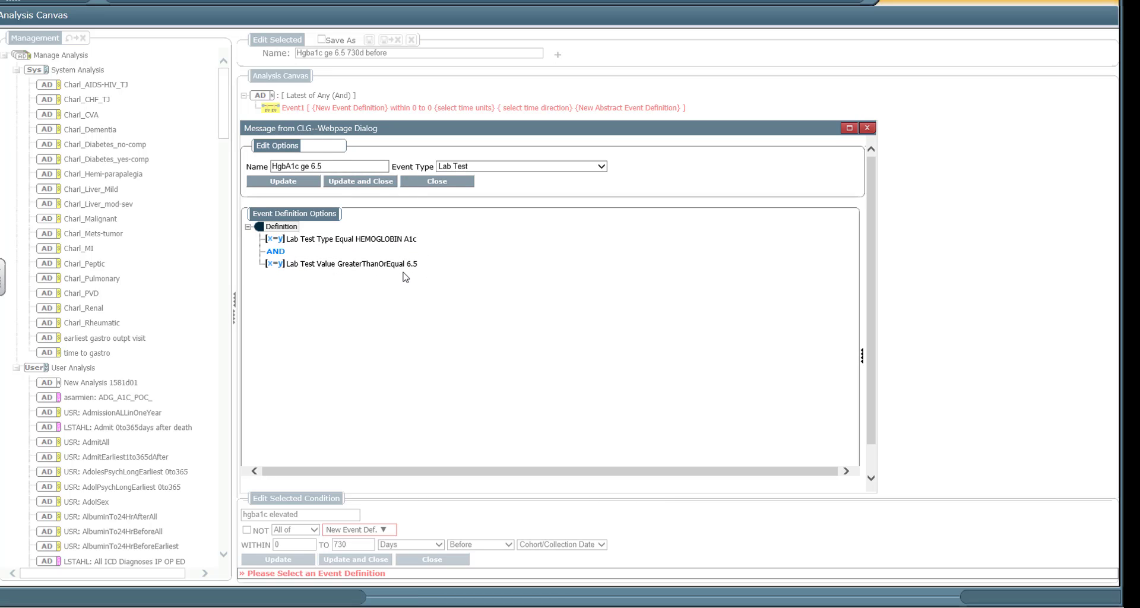
pyautogui.click(354, 183)
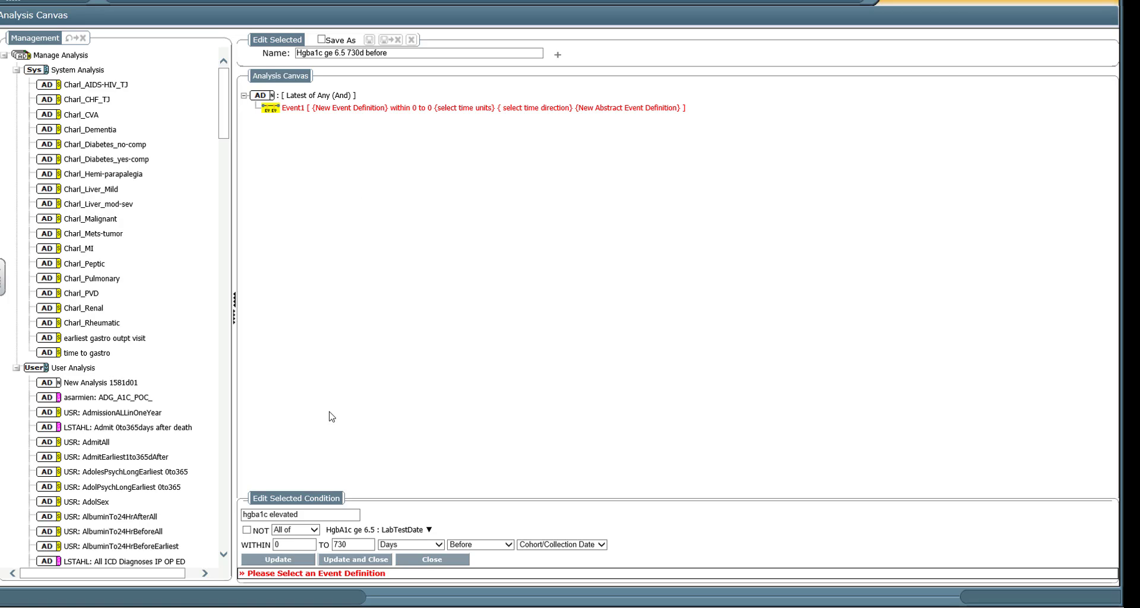
# Step: Set the "hgba1c elevated" condition to Earliest of and apply it to the analysis definition
pyautogui.click(314, 530)
pyautogui.click(294, 561)
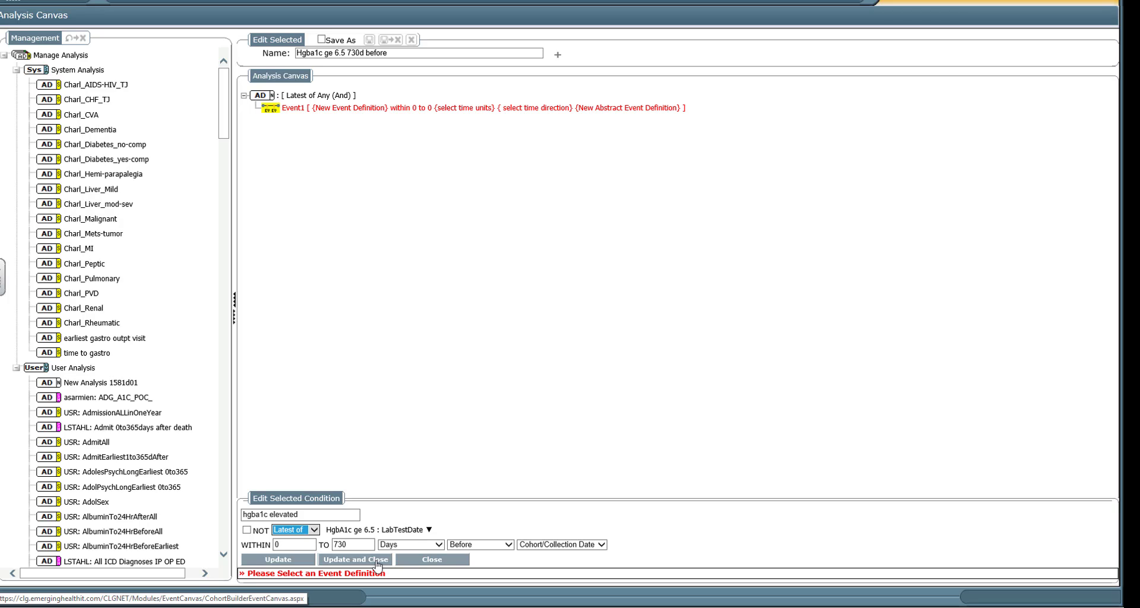
pyautogui.click(318, 530)
pyautogui.click(300, 521)
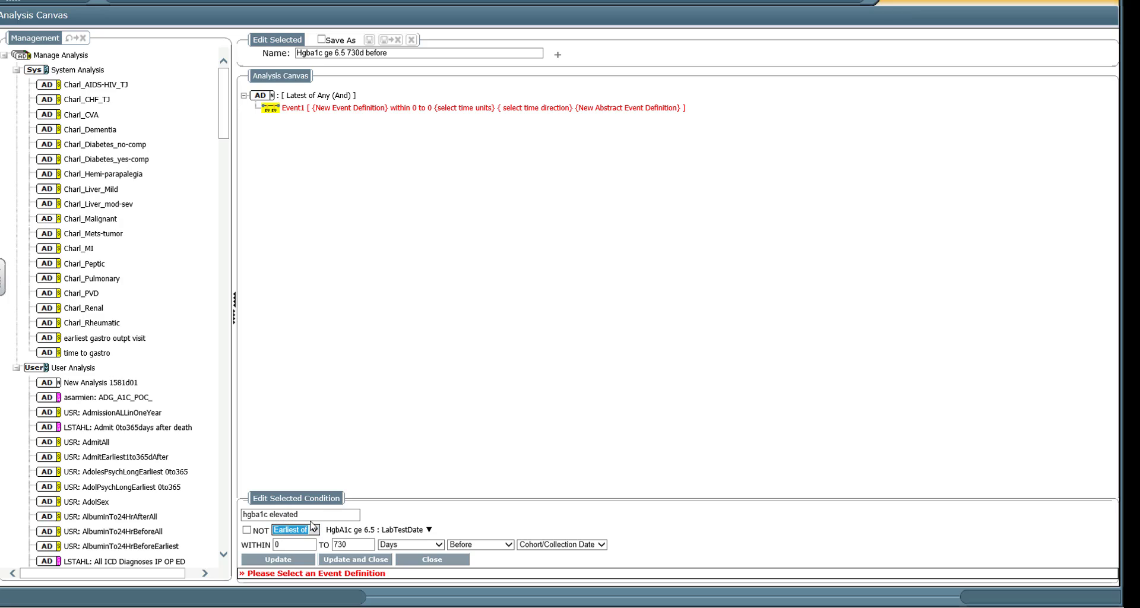
pyautogui.click(320, 96)
pyautogui.click(374, 561)
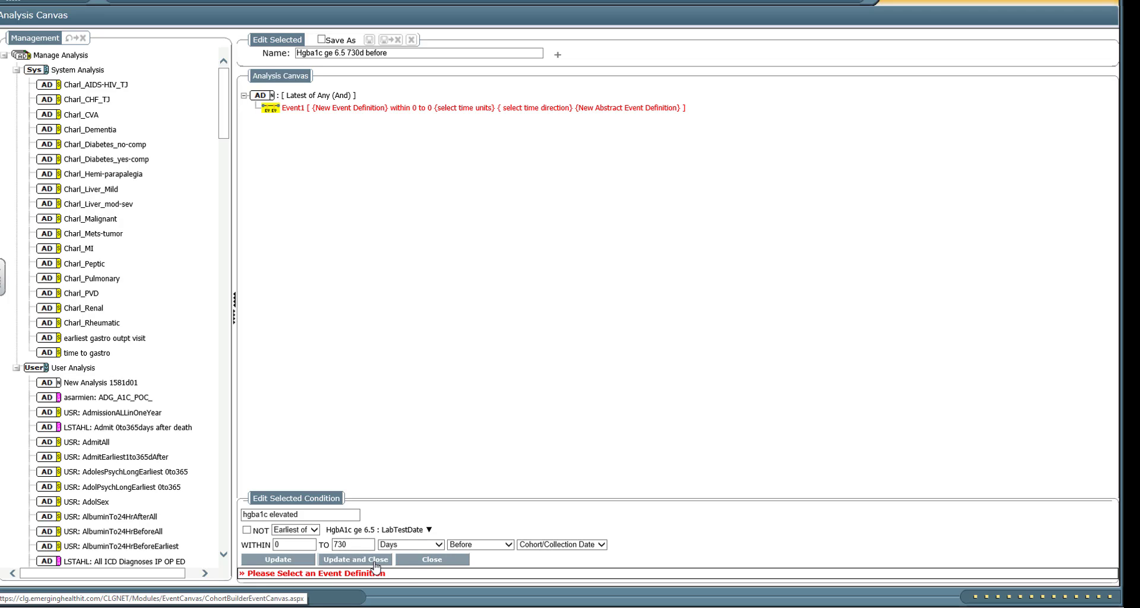
# Step: Change the analysis definition's root condition to Earliest of
pyautogui.rightClick(333, 98)
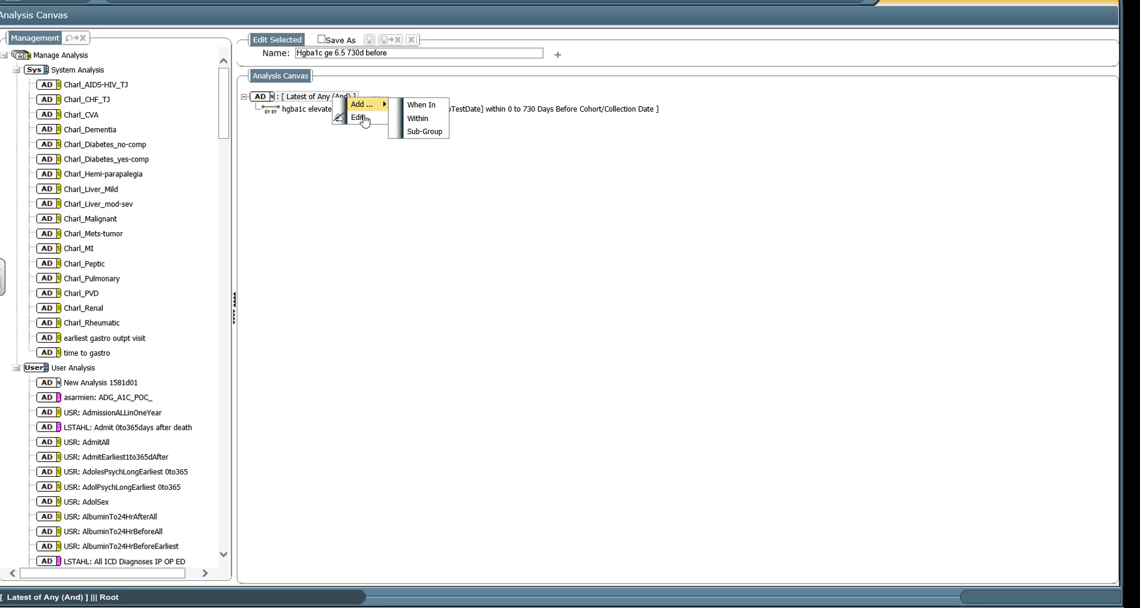
pyautogui.click(359, 117)
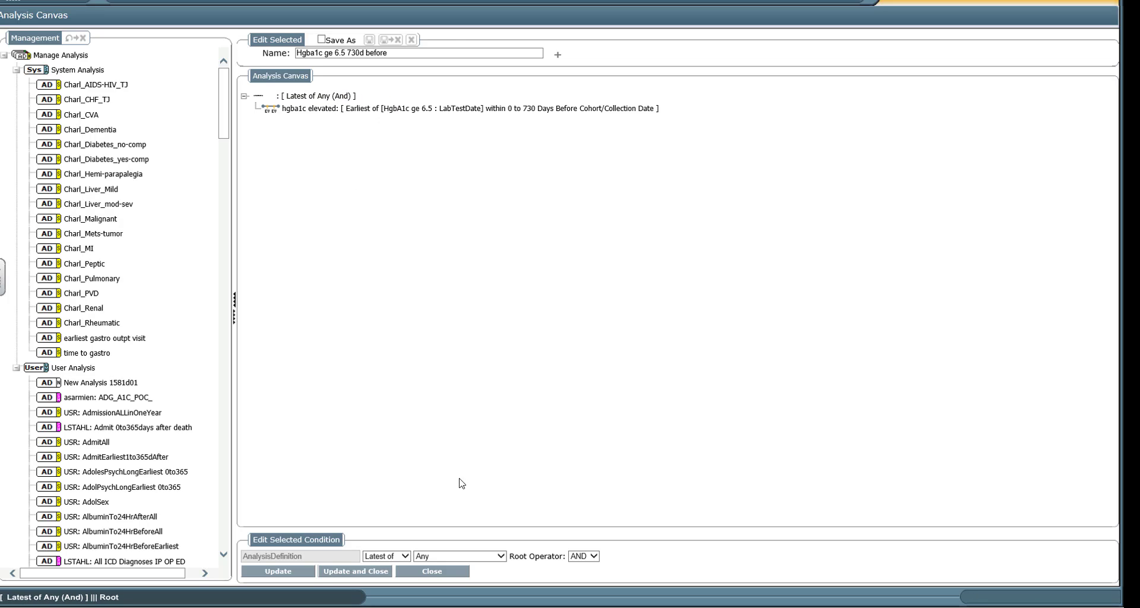
pyautogui.click(406, 557)
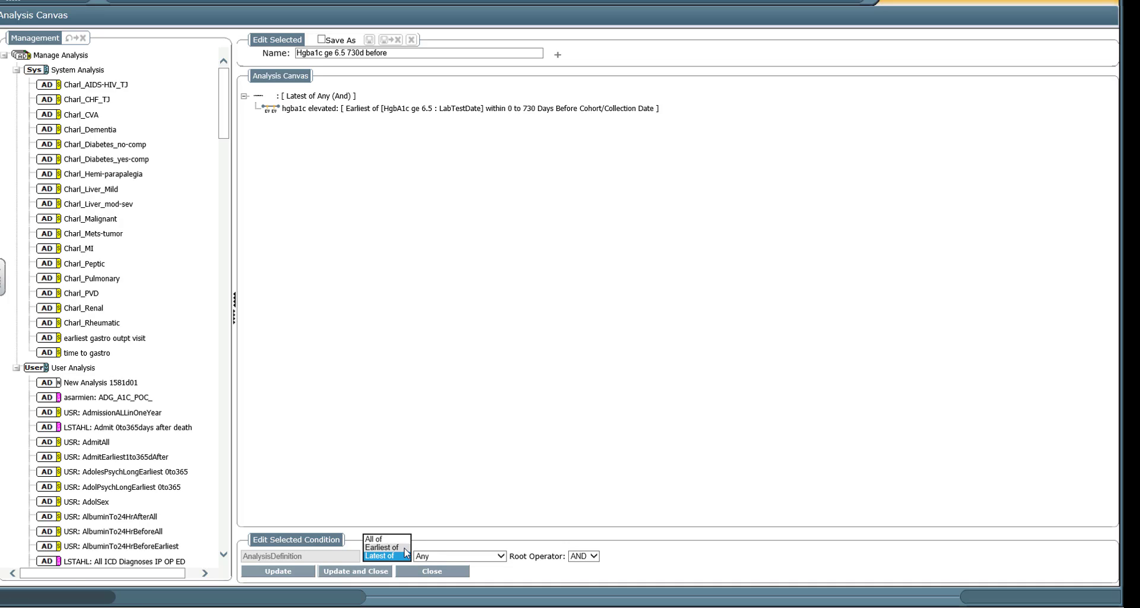
pyautogui.click(383, 538)
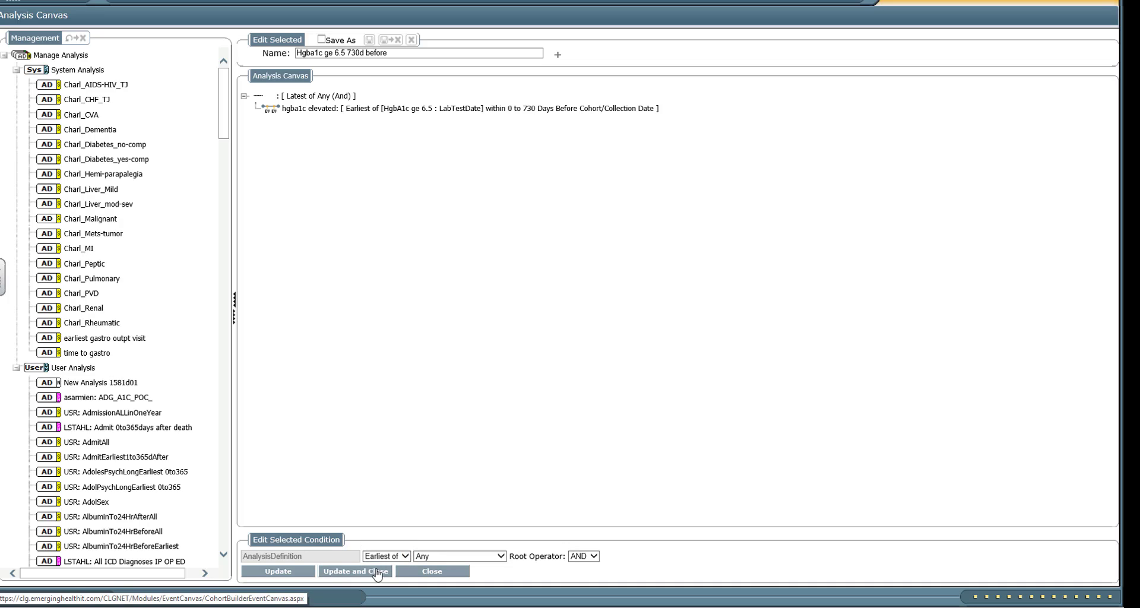
pyautogui.click(373, 571)
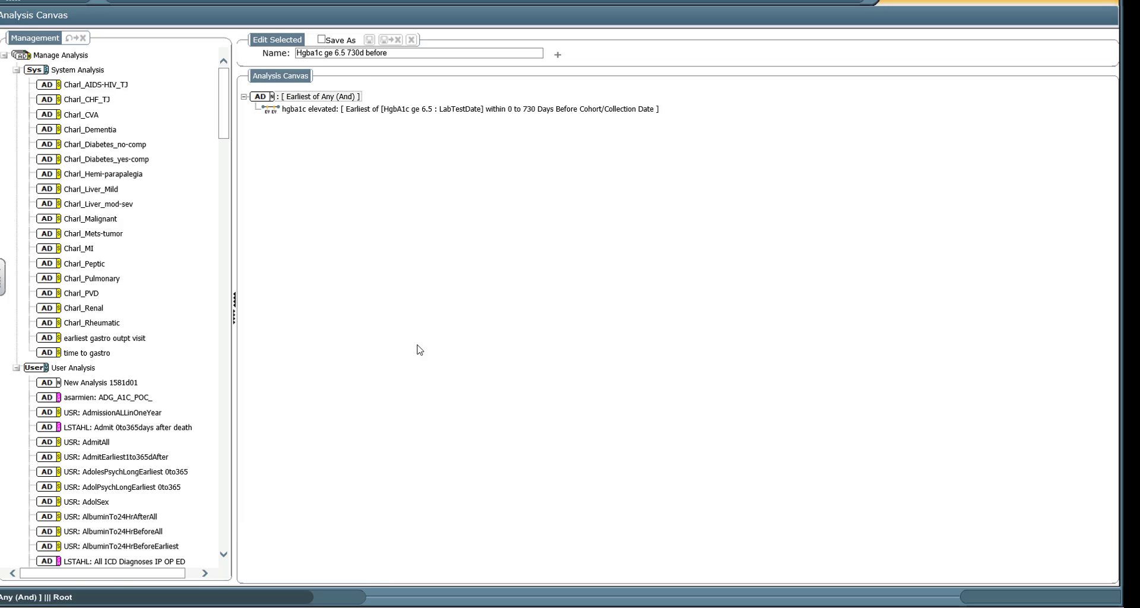
# Step: Save and close the analysis definition, and select "Hgba1c ge 6.5 730d before" as the Elevated HgbA1c method's outcome
pyautogui.click(394, 40)
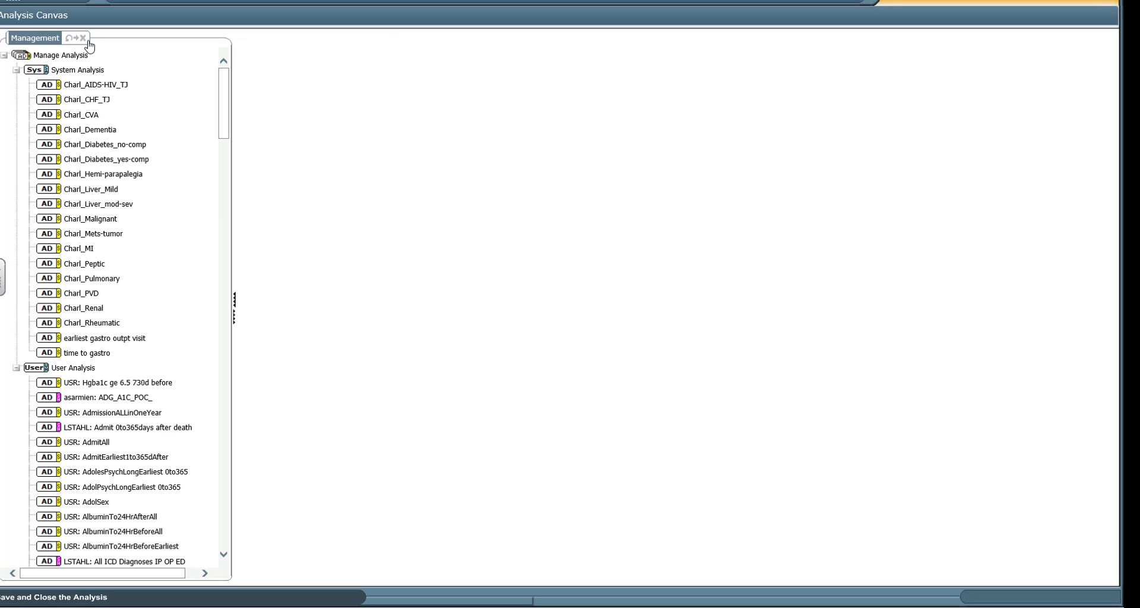
pyautogui.click(83, 39)
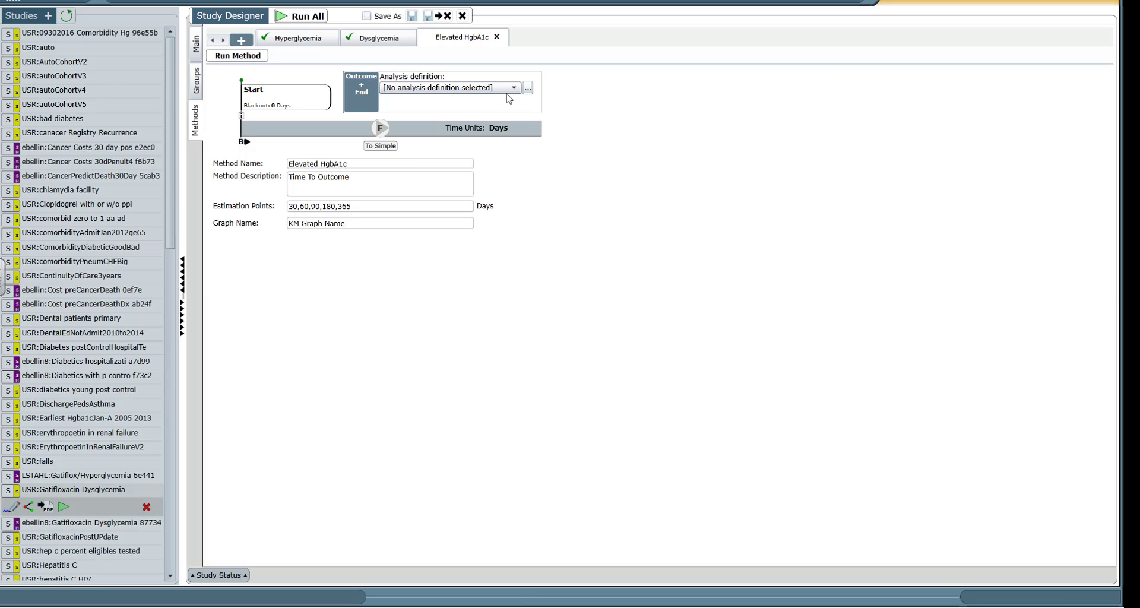
pyautogui.click(512, 89)
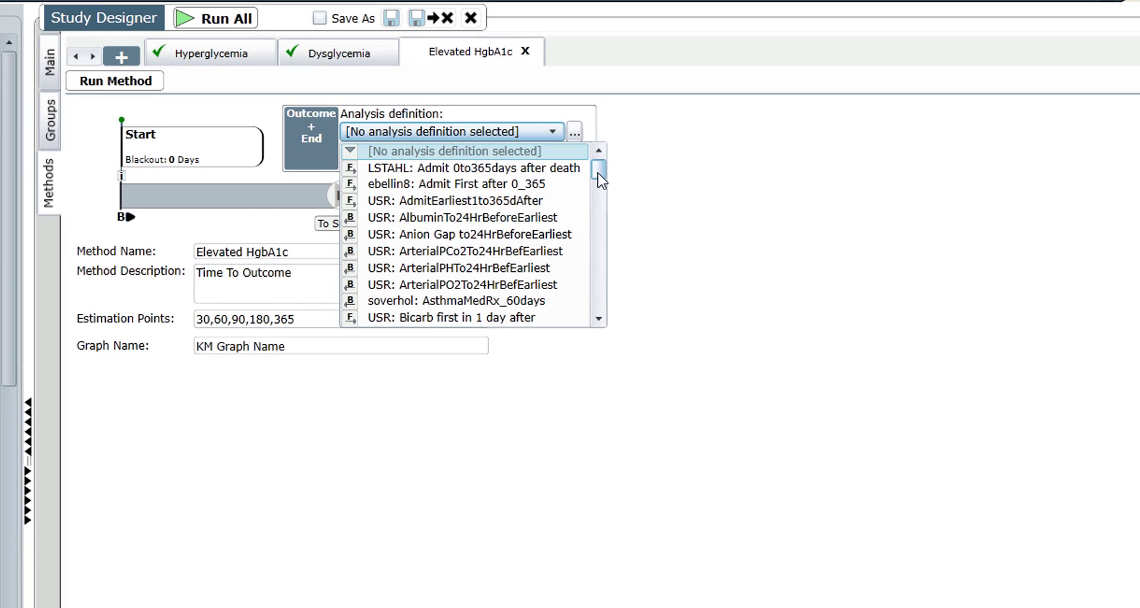
pyautogui.moveTo(601, 178); pyautogui.dragTo(613, 323)
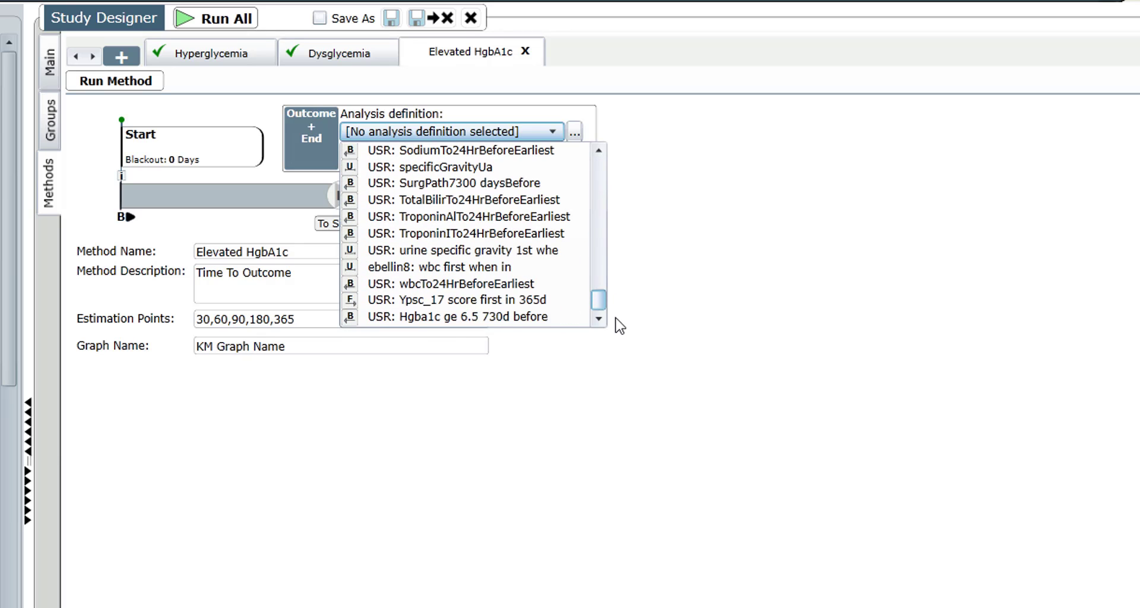
pyautogui.click(516, 317)
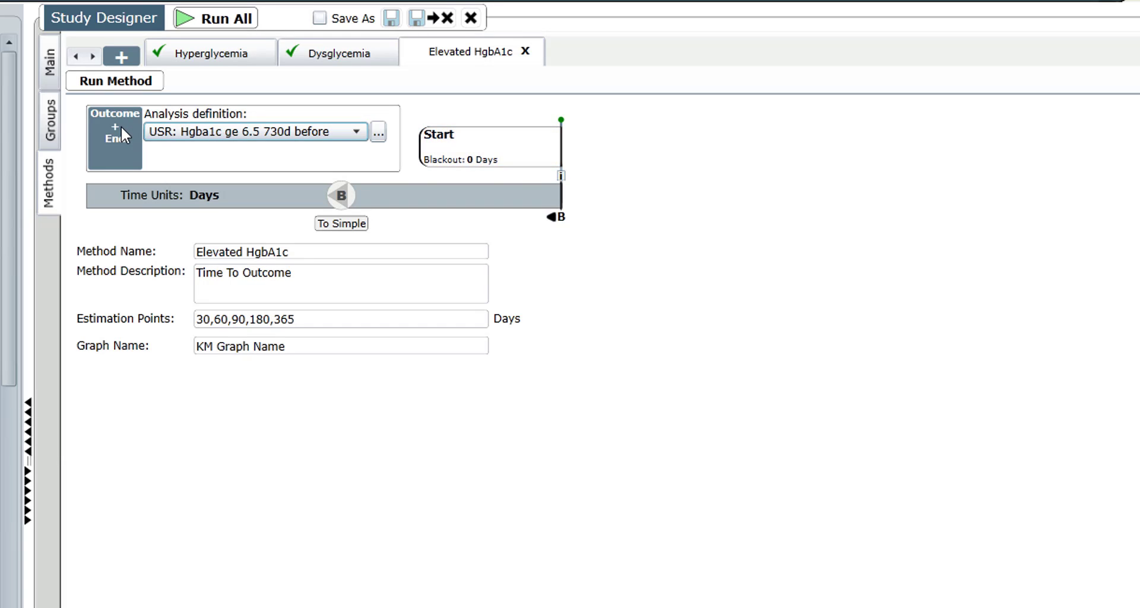
# Step: Append 730 days to the Elevated HgbA1c method's estimation points
pyautogui.click(306, 319)
pyautogui.click(306, 319)
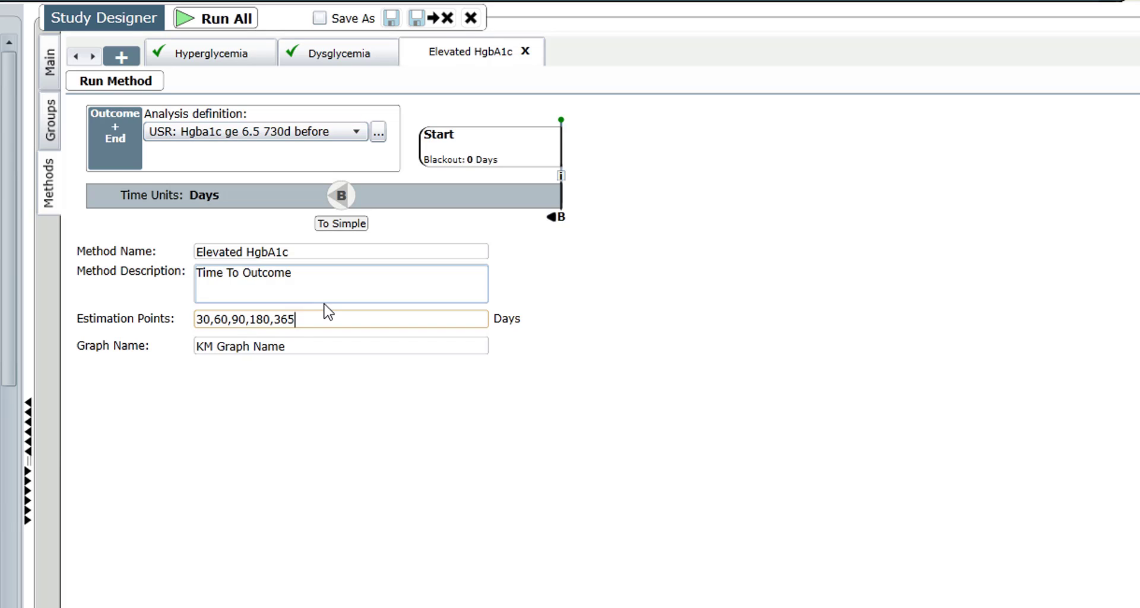
pyautogui.write(',730')
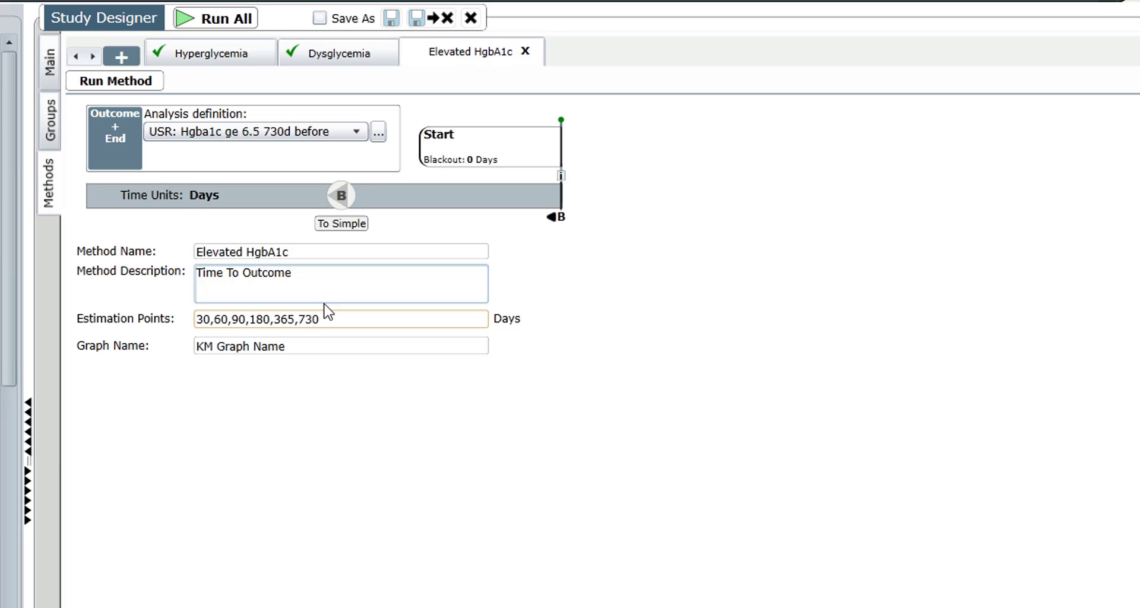
# Step: Name the Elevated HgbA1c method's graph "Presence of Diabetes Evidence", and run the method to view its target event results
pyautogui.click(318, 344)
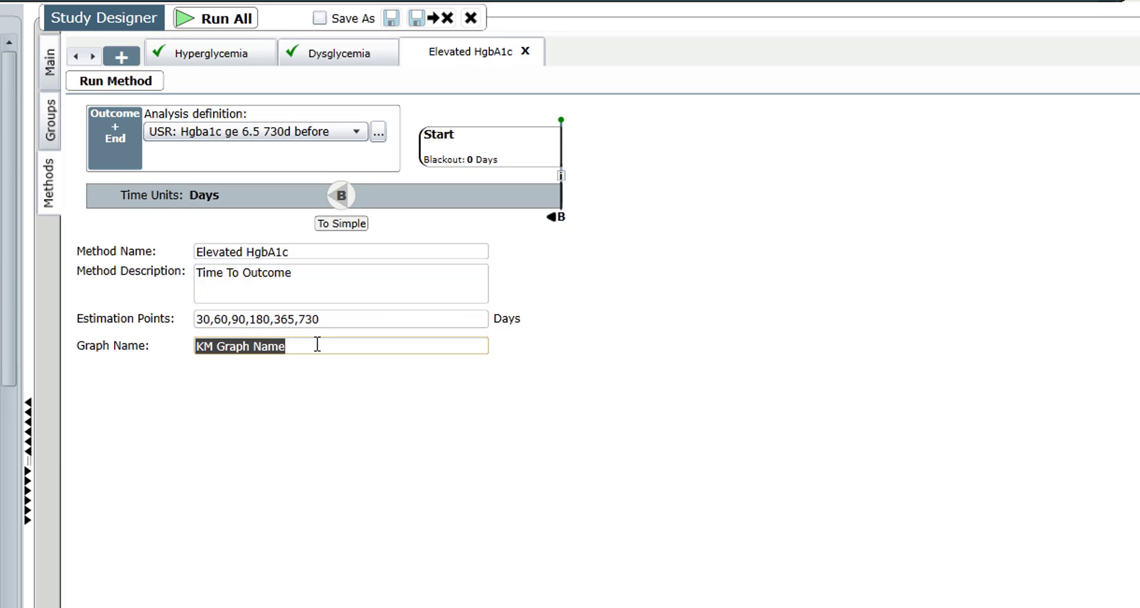
pyautogui.write('Presen')
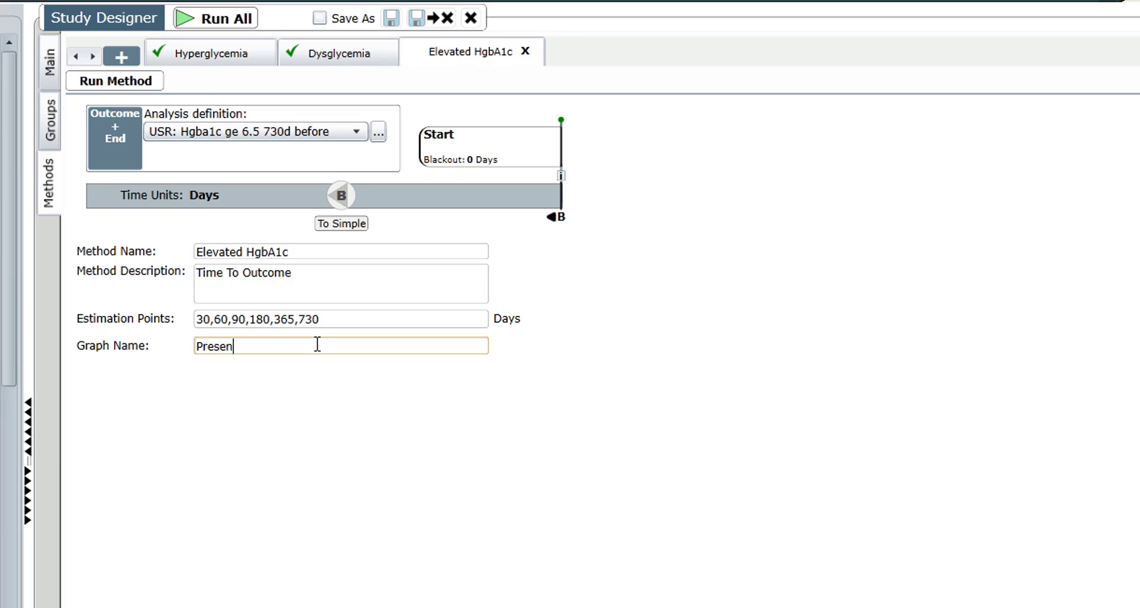
pyautogui.write('ce of Diabetes')
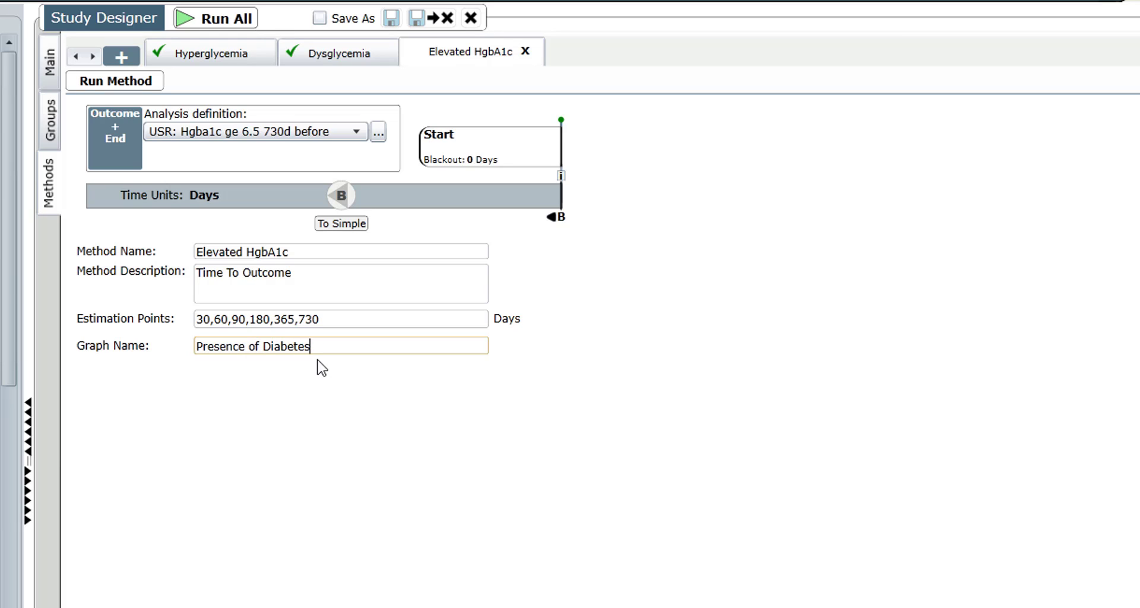
pyautogui.write(' Evidence')
pyautogui.click(104, 85)
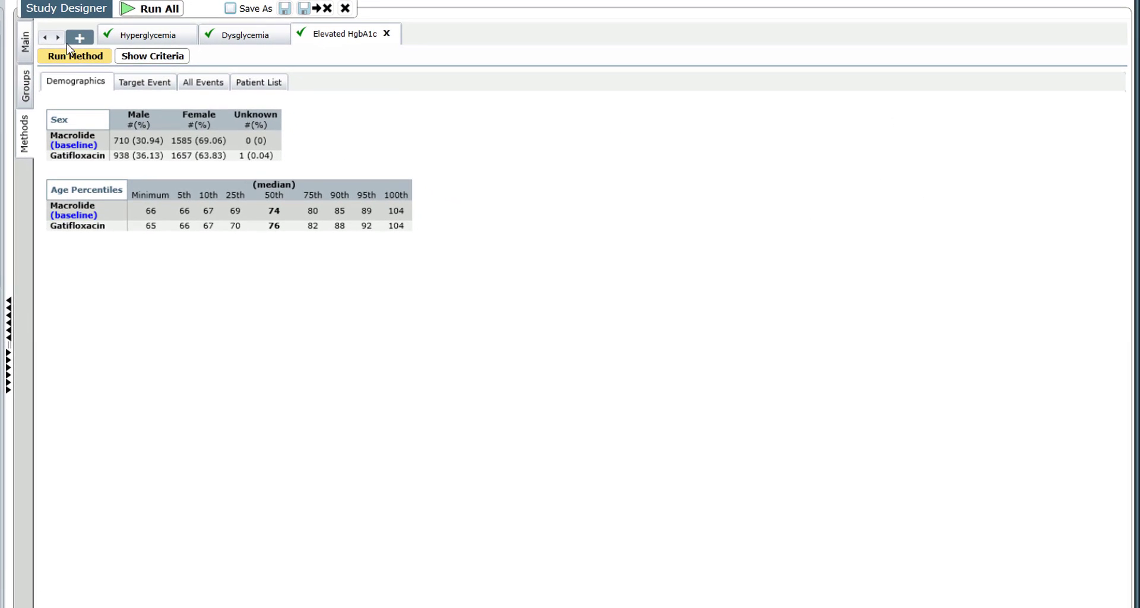
pyautogui.click(159, 85)
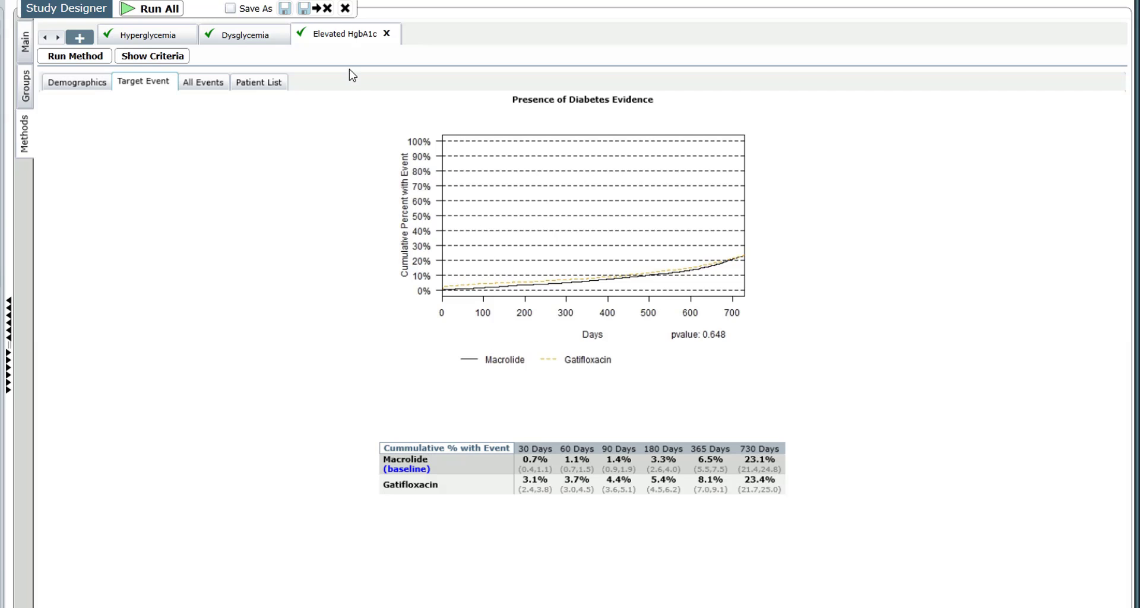
# Step: Add a new List method named "list presence of hgba1c elevat"
pyautogui.click(82, 38)
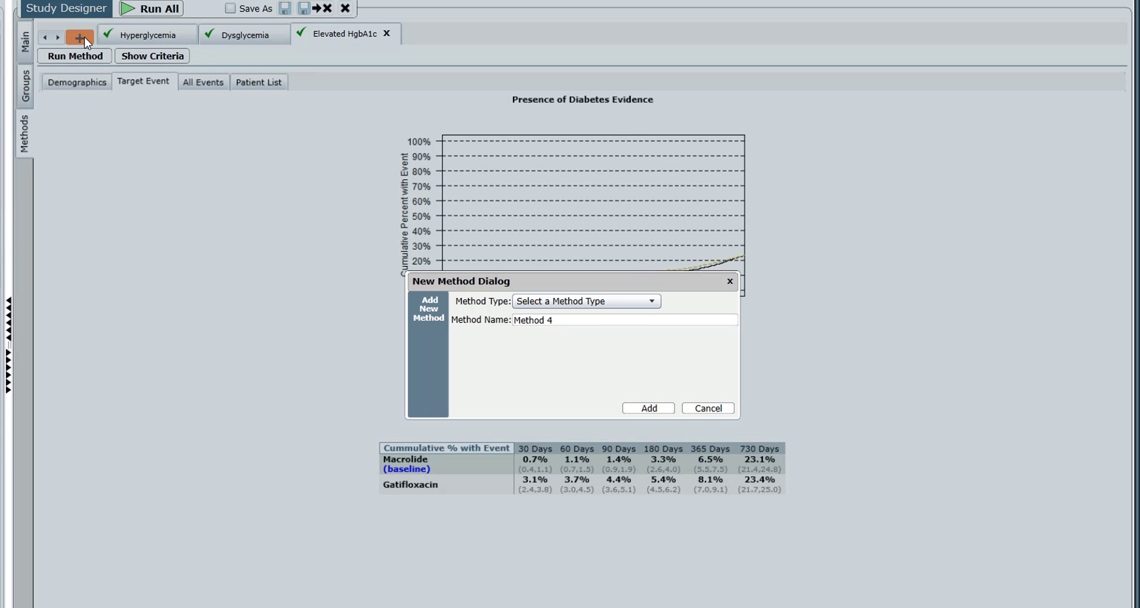
pyautogui.click(646, 302)
pyautogui.click(627, 334)
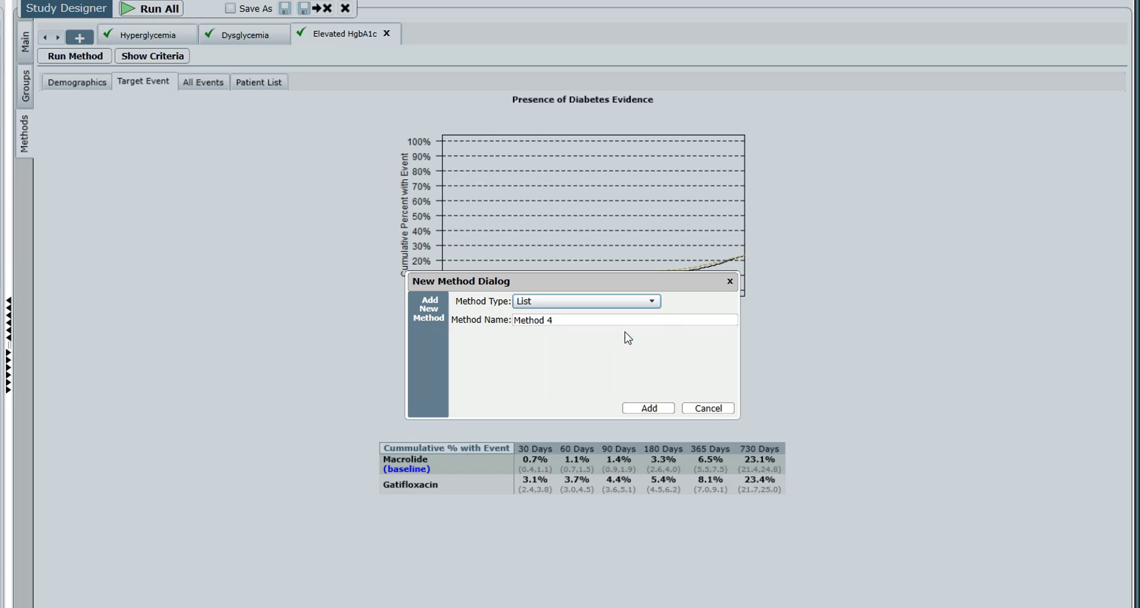
pyautogui.click(593, 320)
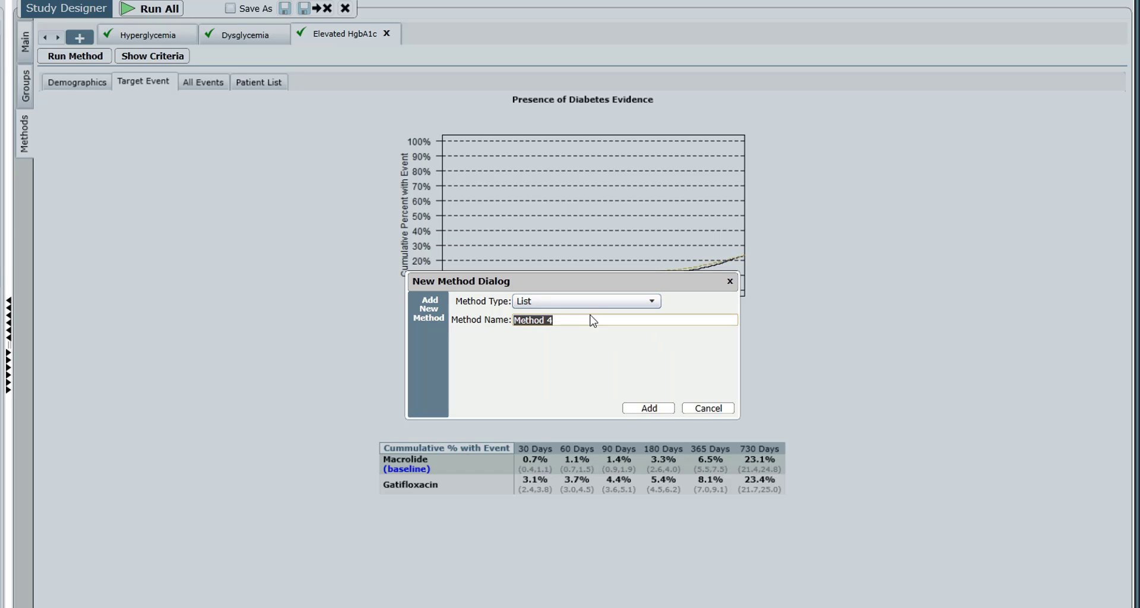
pyautogui.write('list presence of hgba')
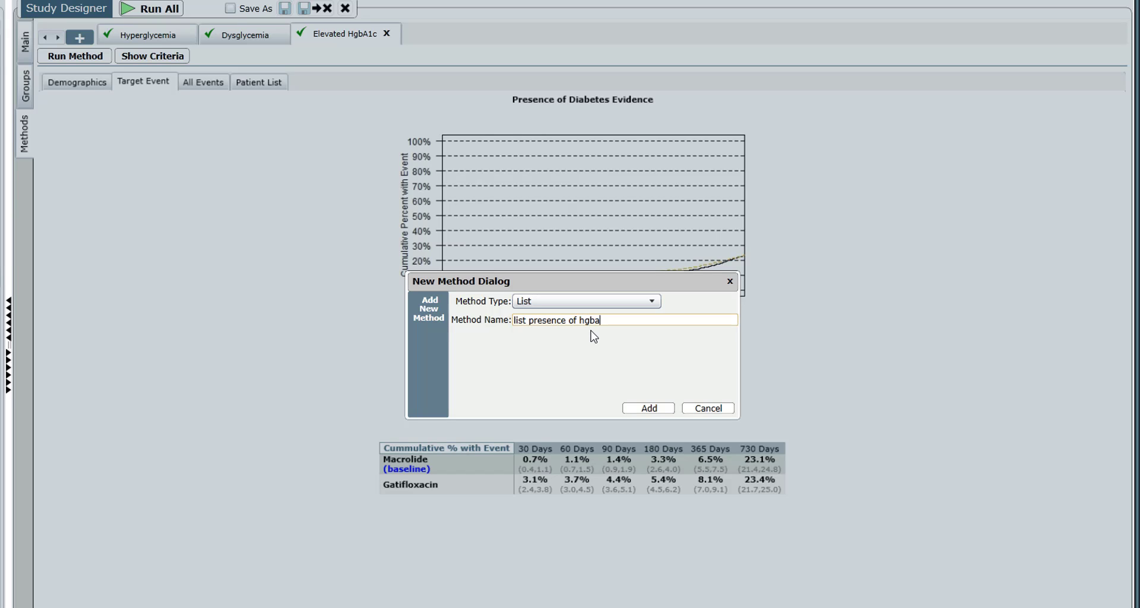
pyautogui.write('1c elevat')
pyautogui.click(658, 408)
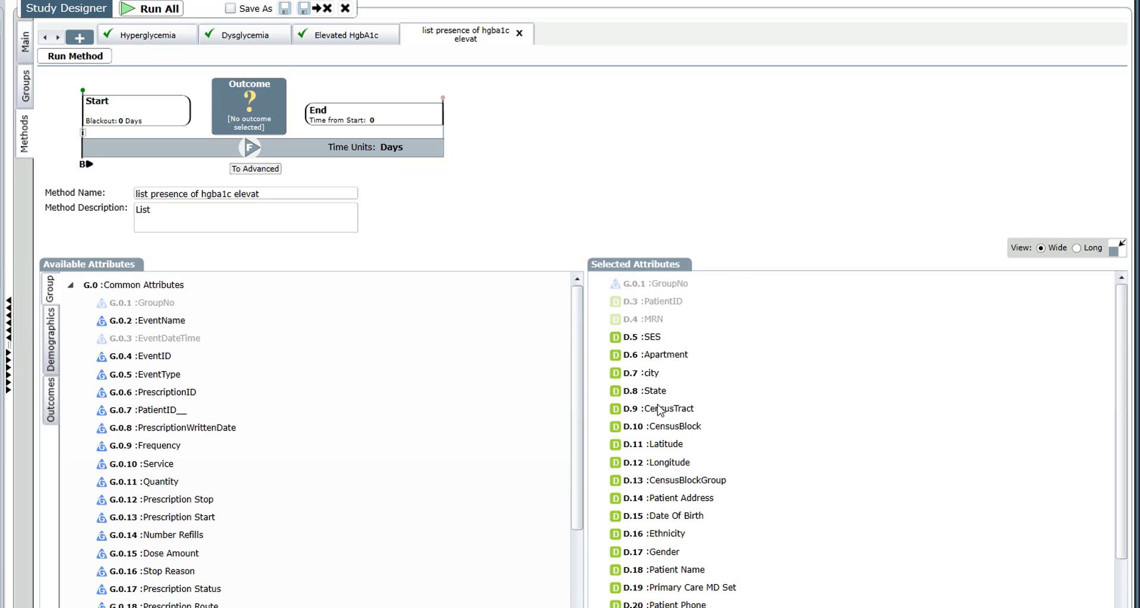
# Step: Remove the attributes SES through Social Security Number Present, EventDateTime and Medication Type from the list method's selected attributes
pyautogui.click(653, 337)
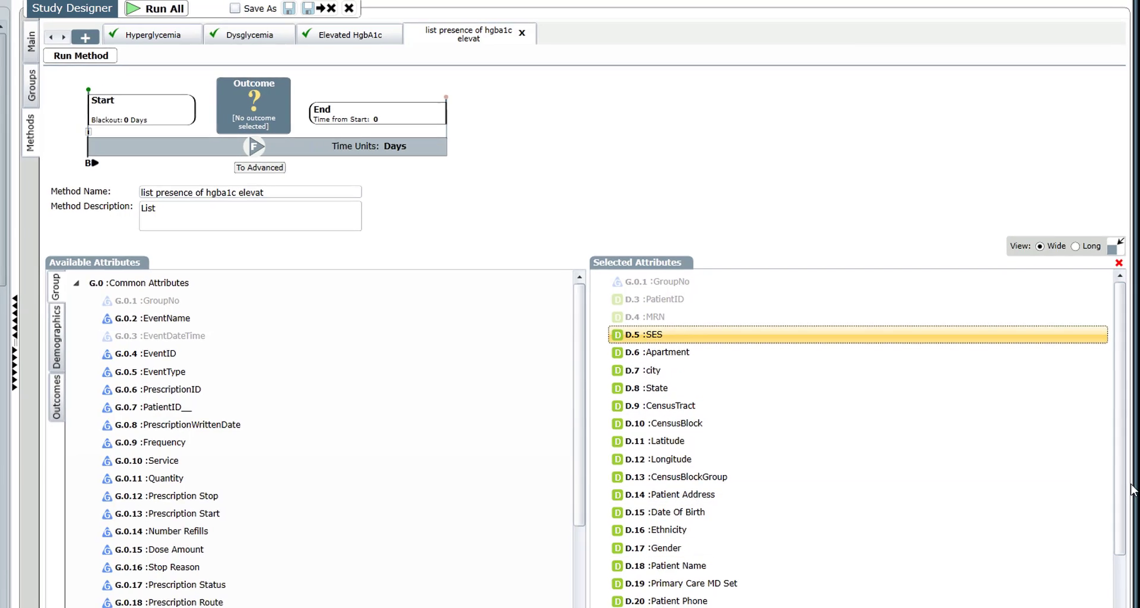
pyautogui.scroll(-4, 1095, 475)
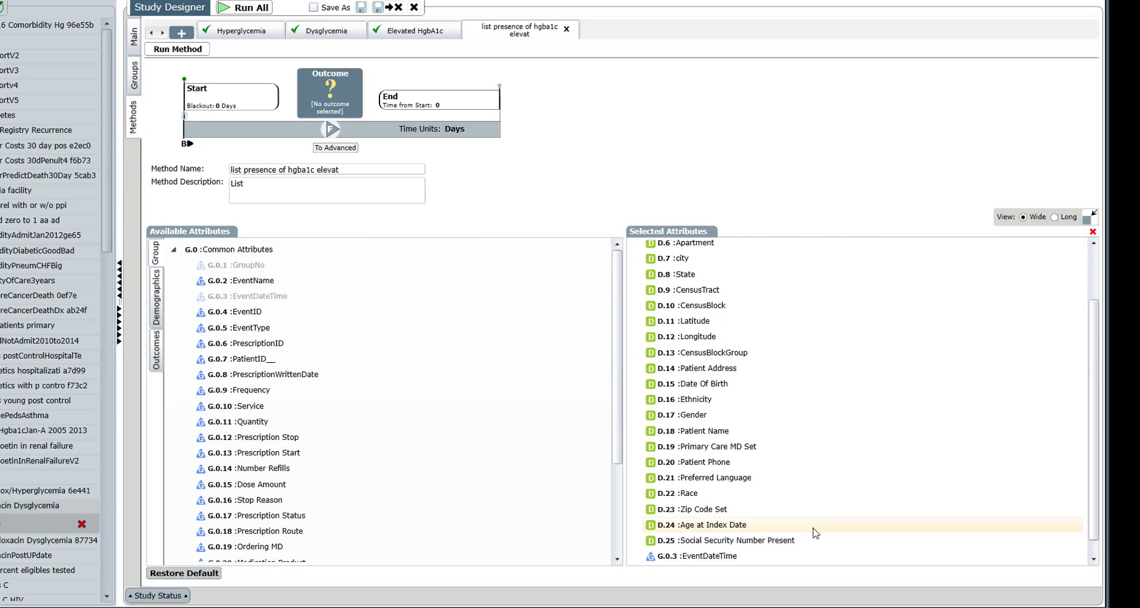
pyautogui.keyDown('shift'); pyautogui.click(801, 540); pyautogui.keyUp('shift')
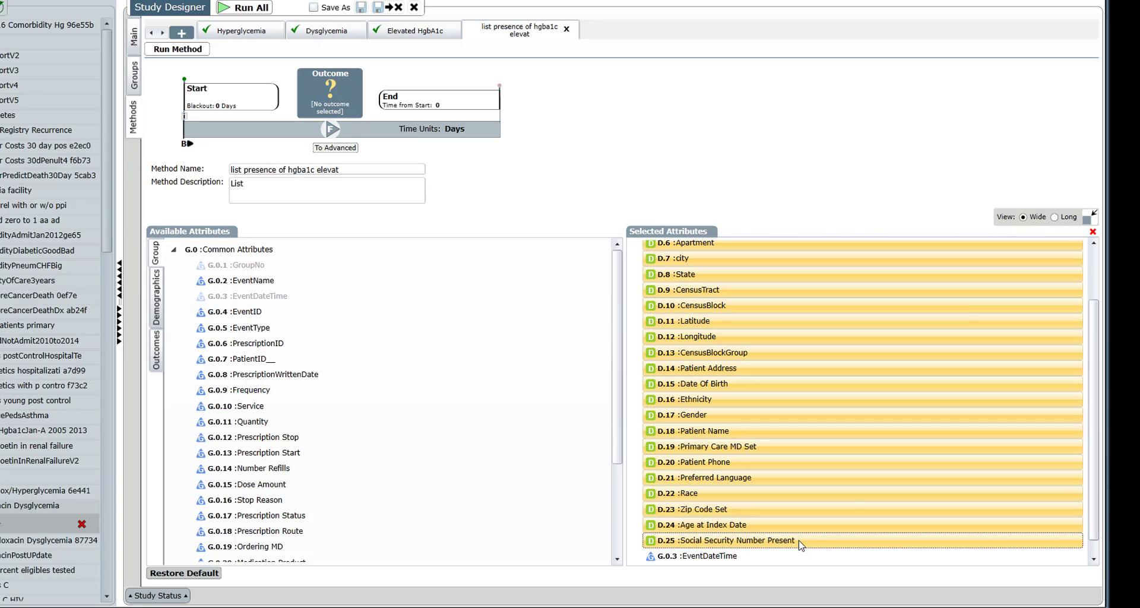
pyautogui.click(1091, 232)
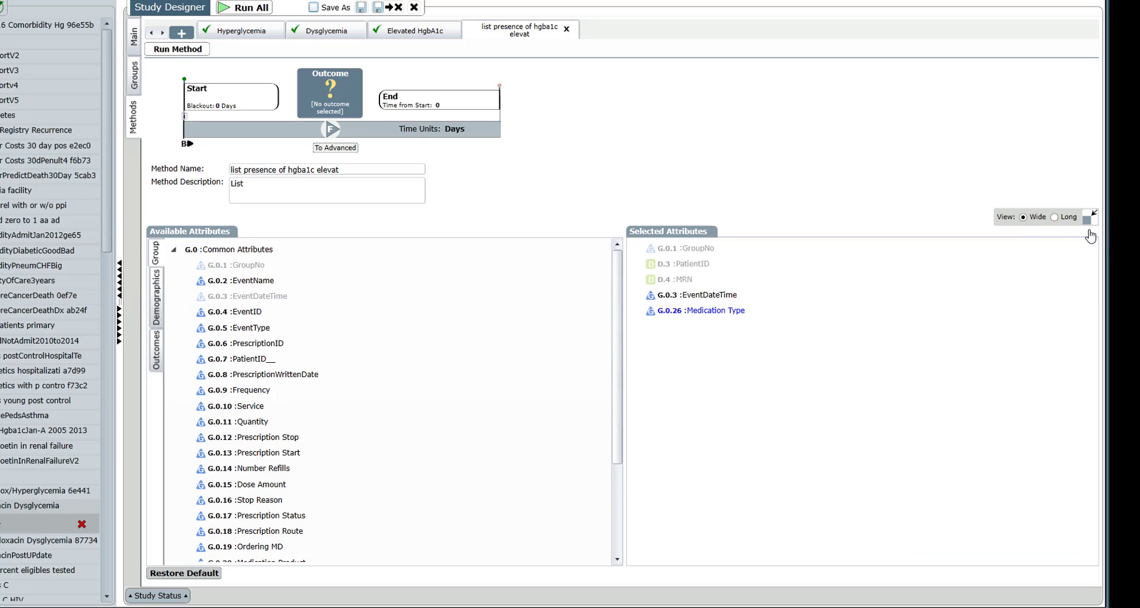
pyautogui.click(680, 296)
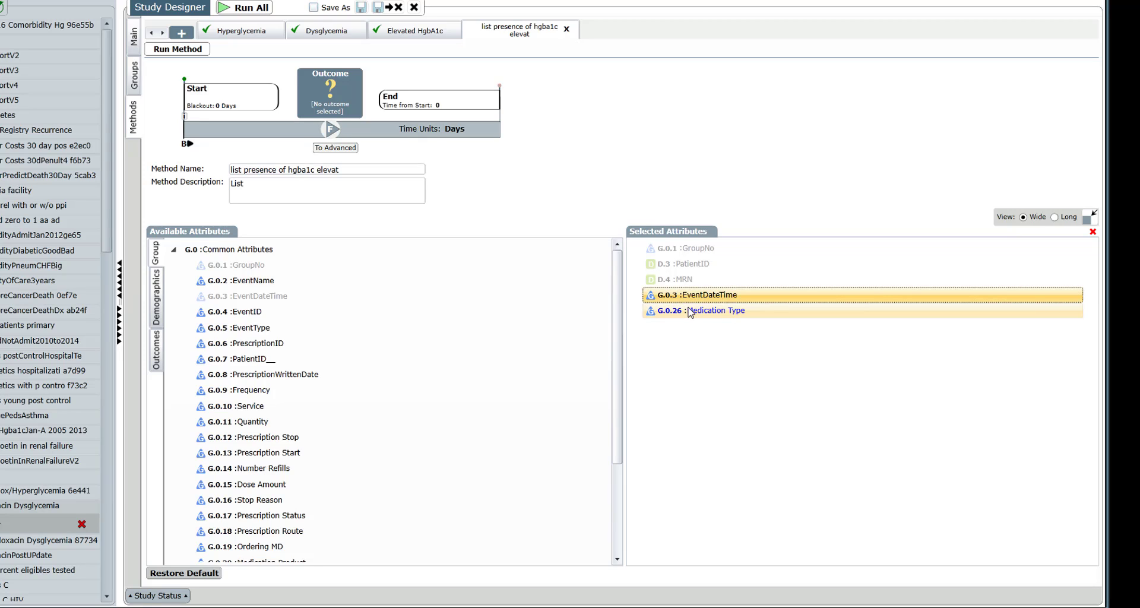
pyautogui.keyDown('ctrl'); pyautogui.click(689, 311); pyautogui.keyUp('ctrl')
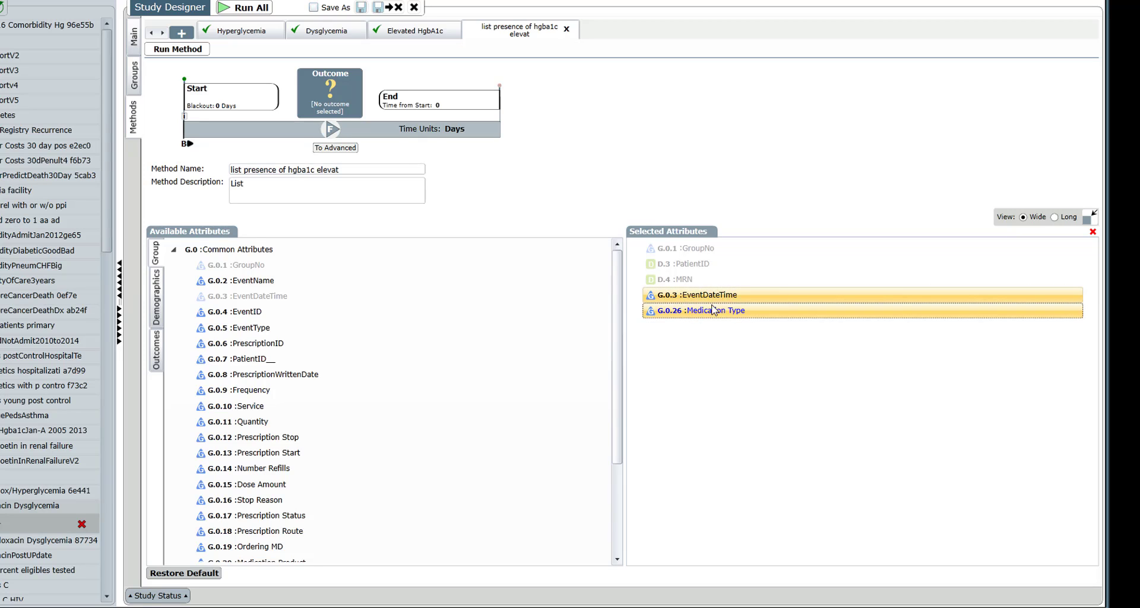
pyautogui.click(1093, 234)
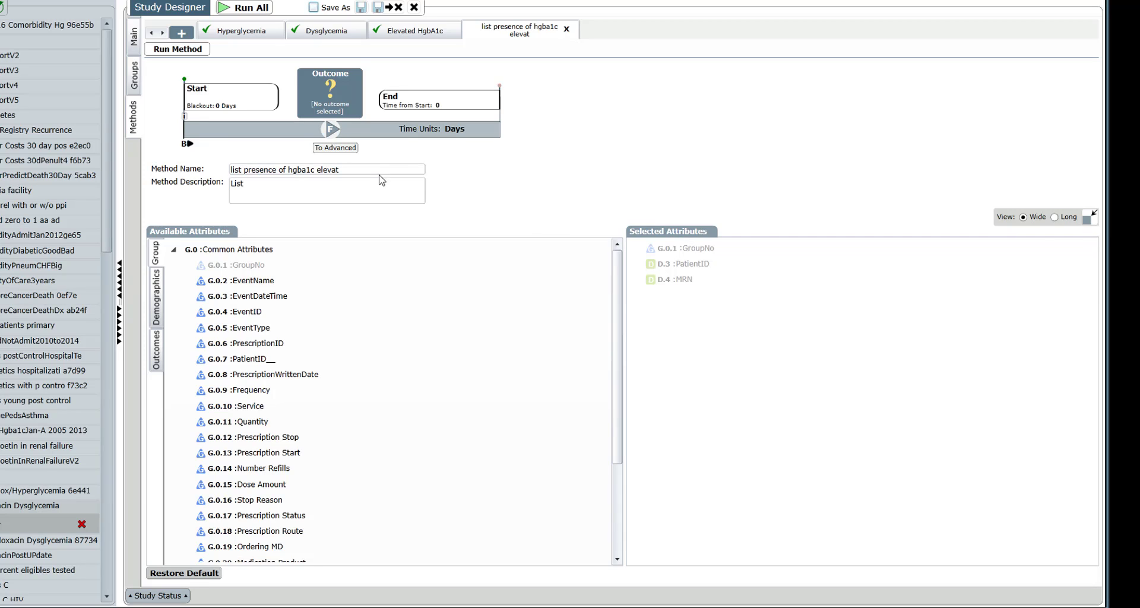
# Step: Switch the list method's outcome to advanced mode and choose "Hgba1c ge 6.5 730d before" as its analysis definition
pyautogui.click(351, 149)
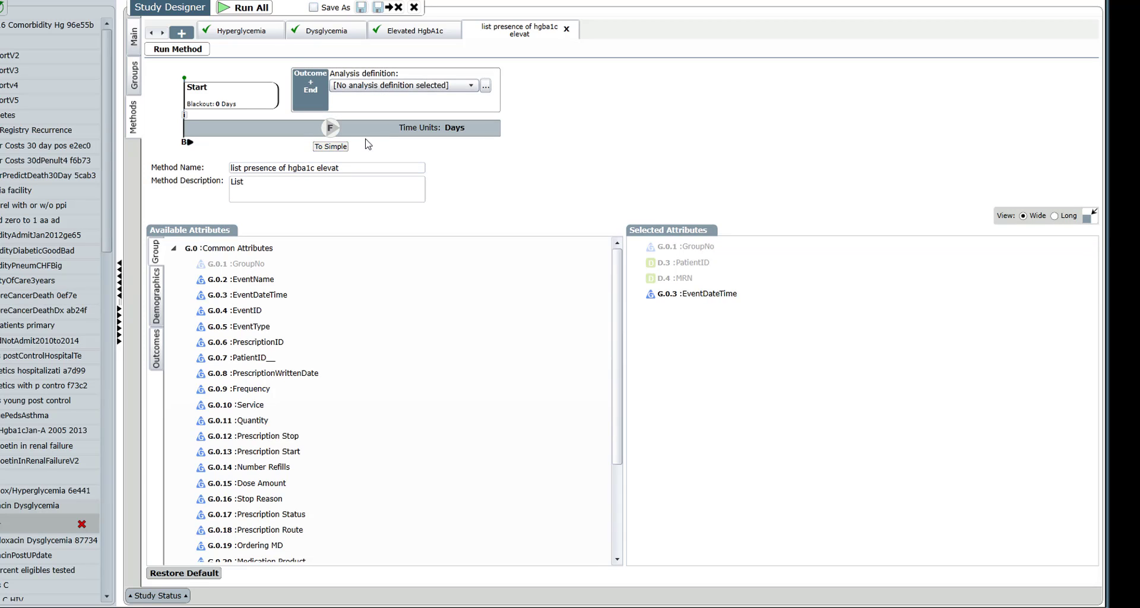
pyautogui.click(472, 87)
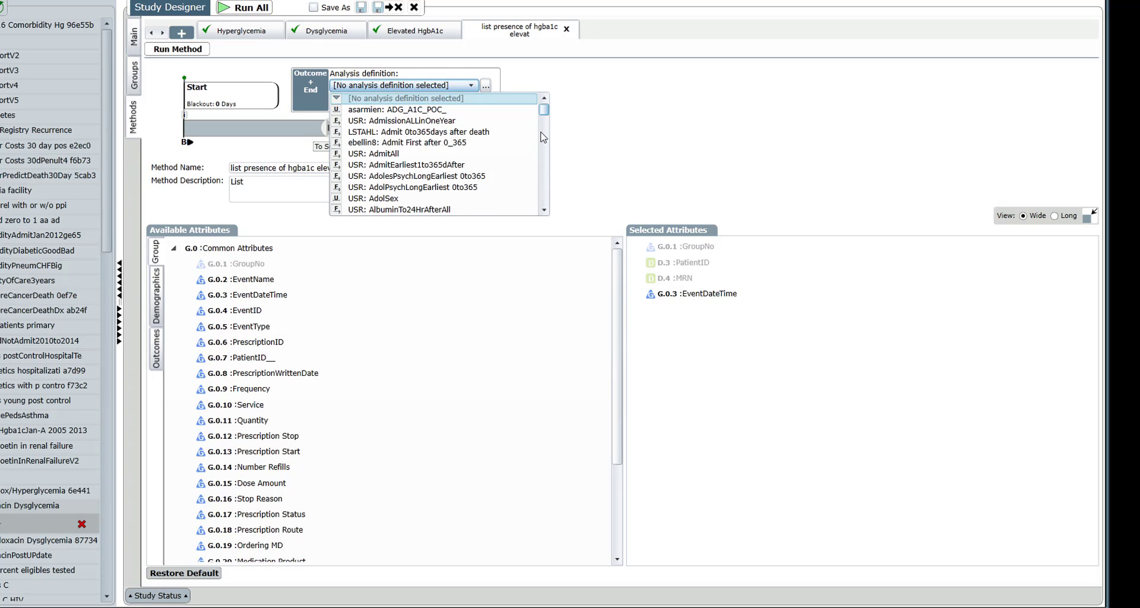
pyautogui.moveTo(543, 110); pyautogui.dragTo(543, 201)
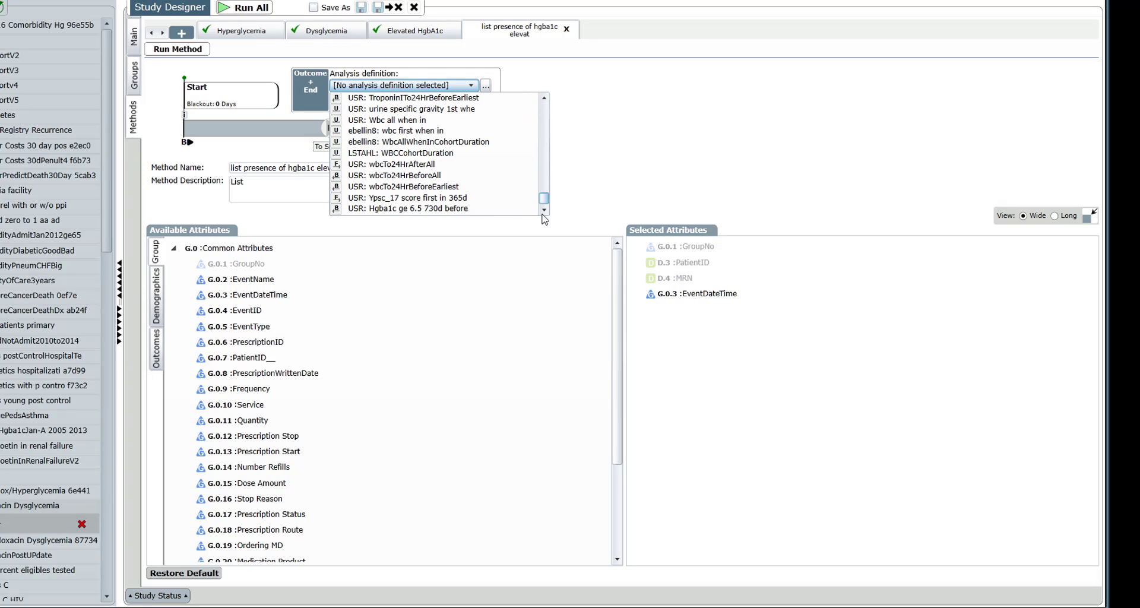
pyautogui.click(490, 209)
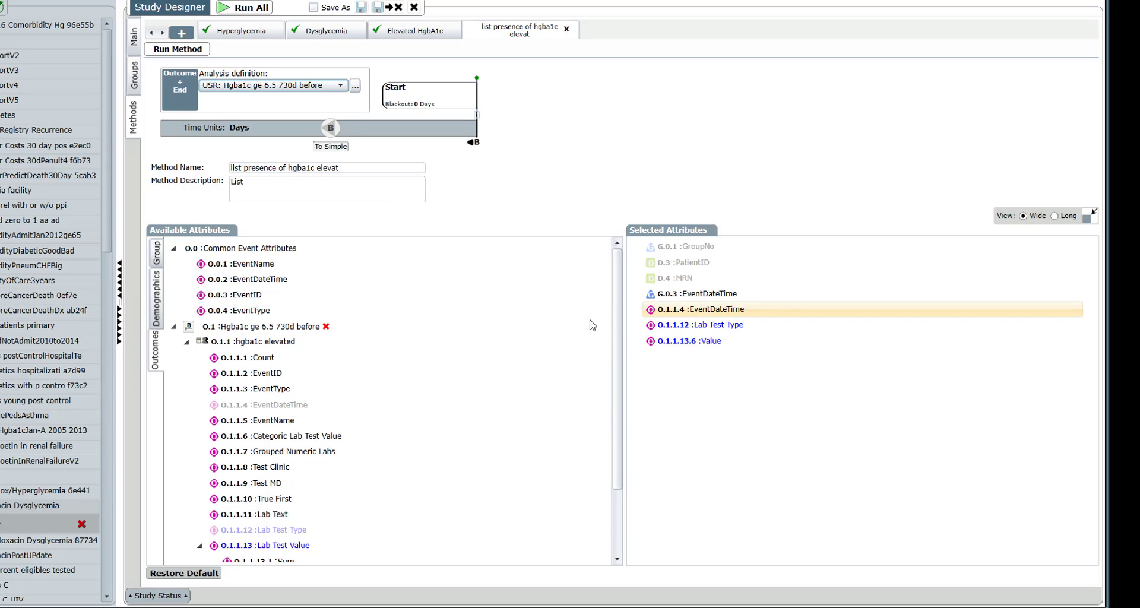
# Step: Add the hgba1c elevated Count to the selected attributes, and run the list method to review its result columns
pyautogui.moveTo(277, 364); pyautogui.dragTo(670, 368)
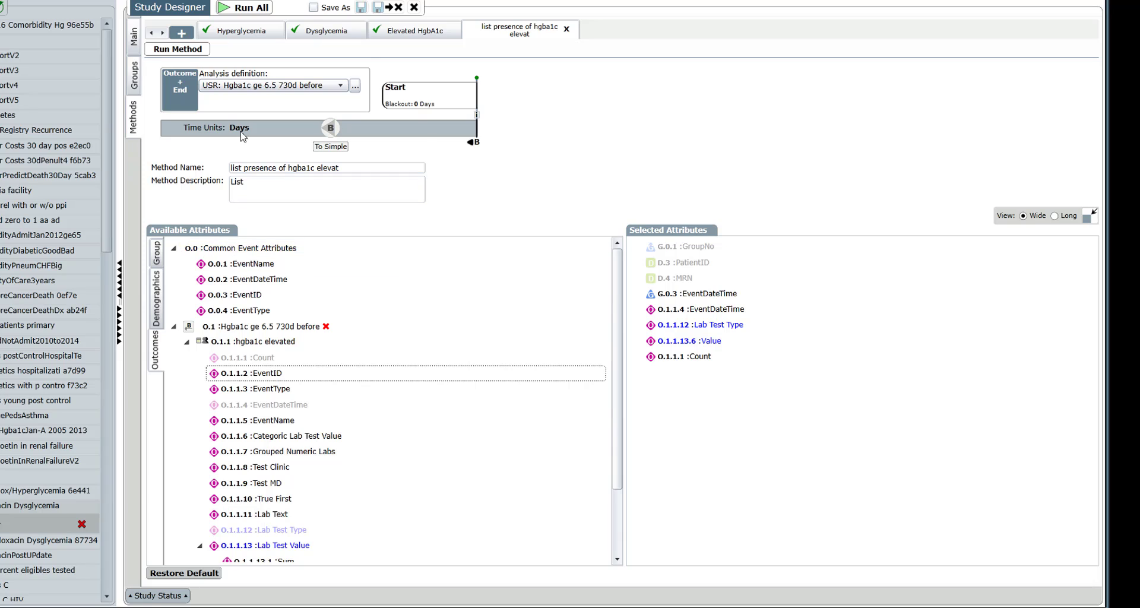
pyautogui.click(179, 51)
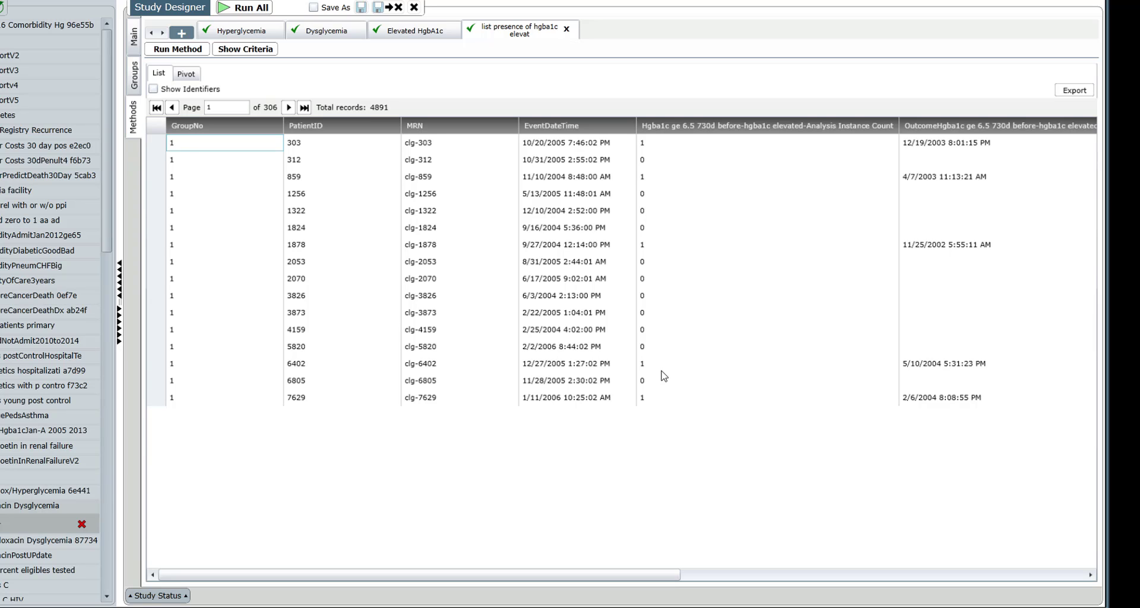
pyautogui.moveTo(677, 574); pyautogui.dragTo(993, 584)
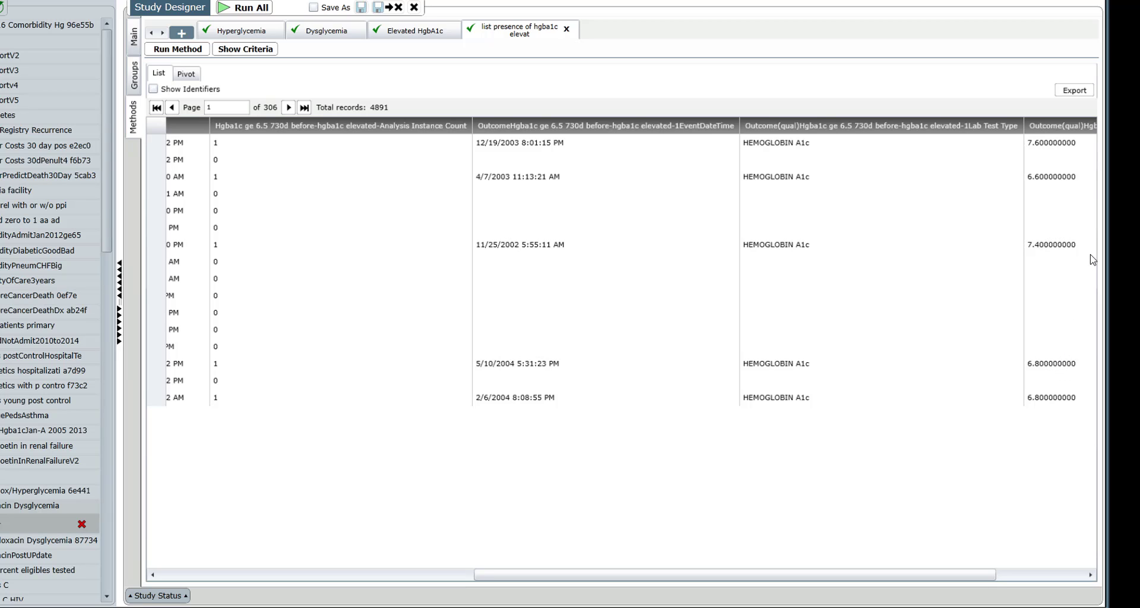
# Step: Export the list results as Excel2007 and open the data file in Excel, maximized with editing enabled
pyautogui.click(1067, 91)
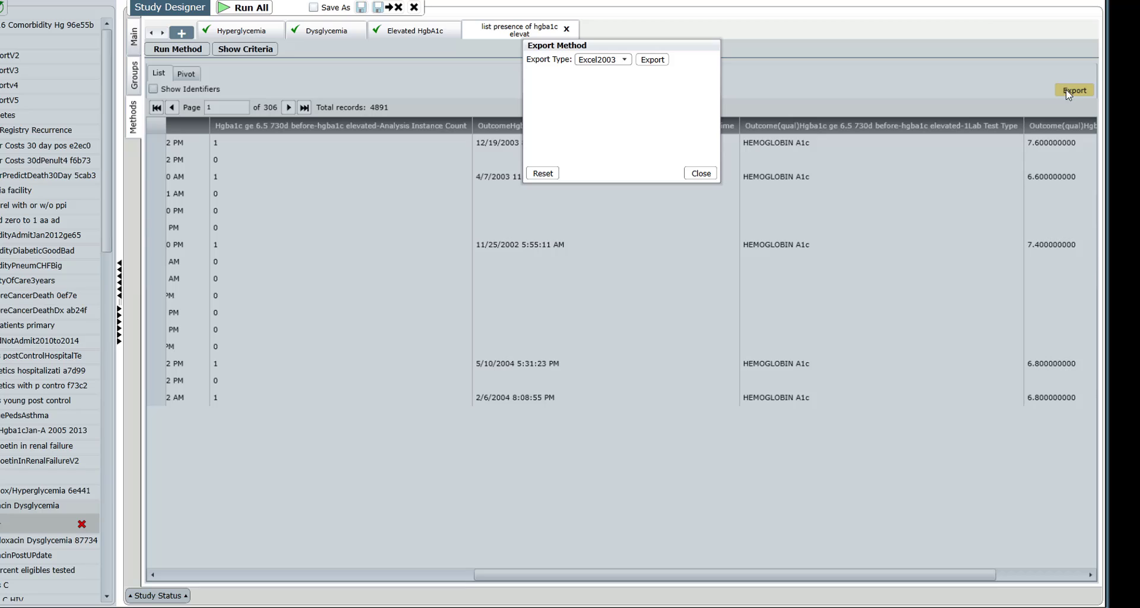
pyautogui.click(623, 59)
pyautogui.click(614, 83)
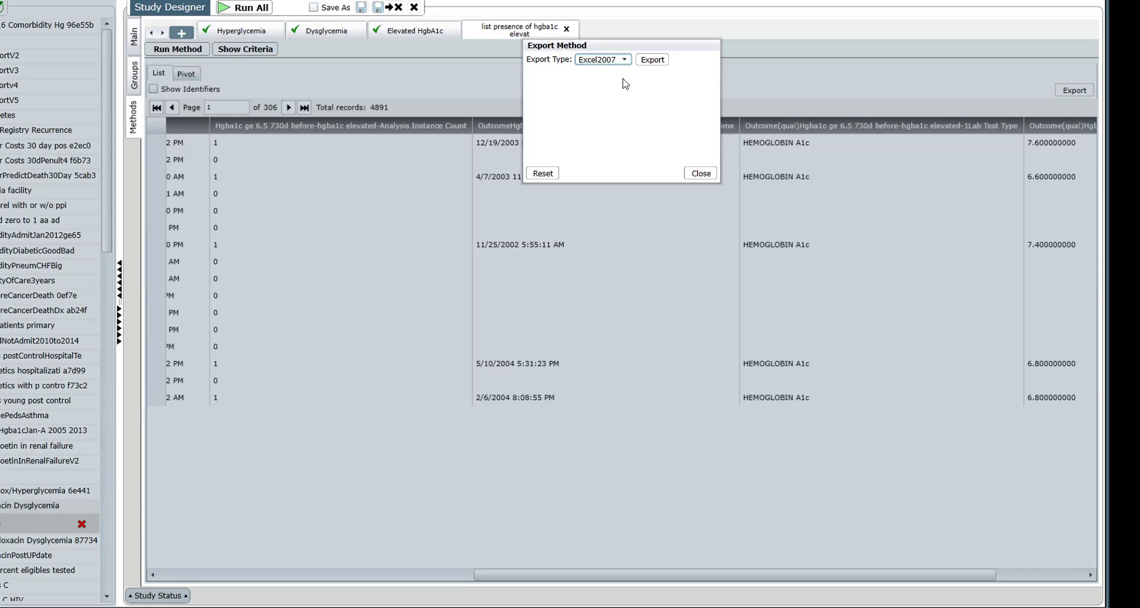
pyautogui.click(648, 60)
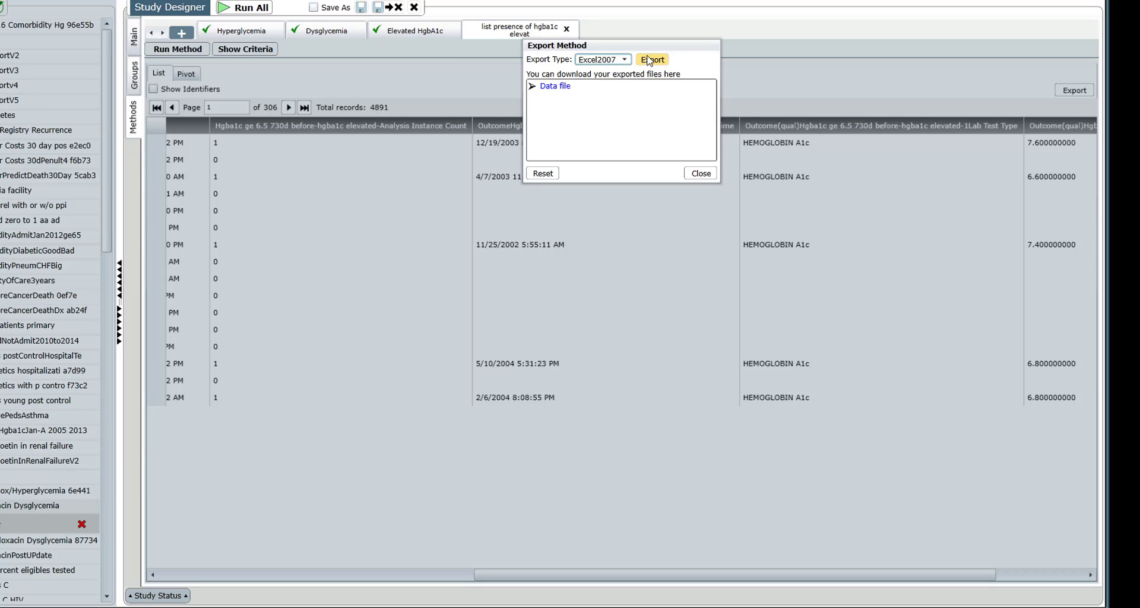
pyautogui.click(555, 87)
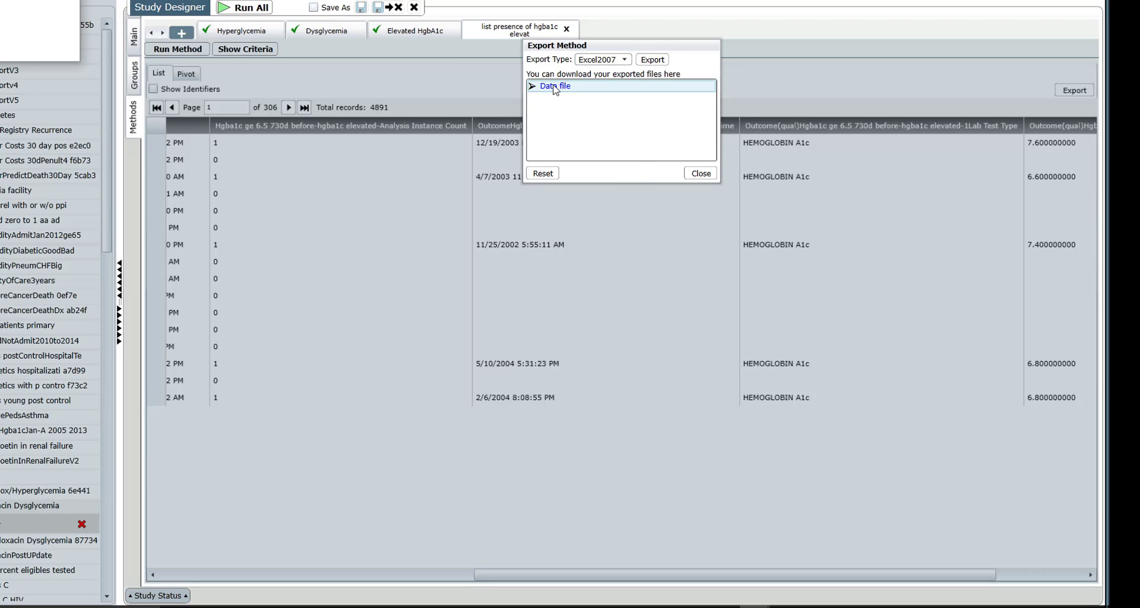
pyautogui.click(451, 273)
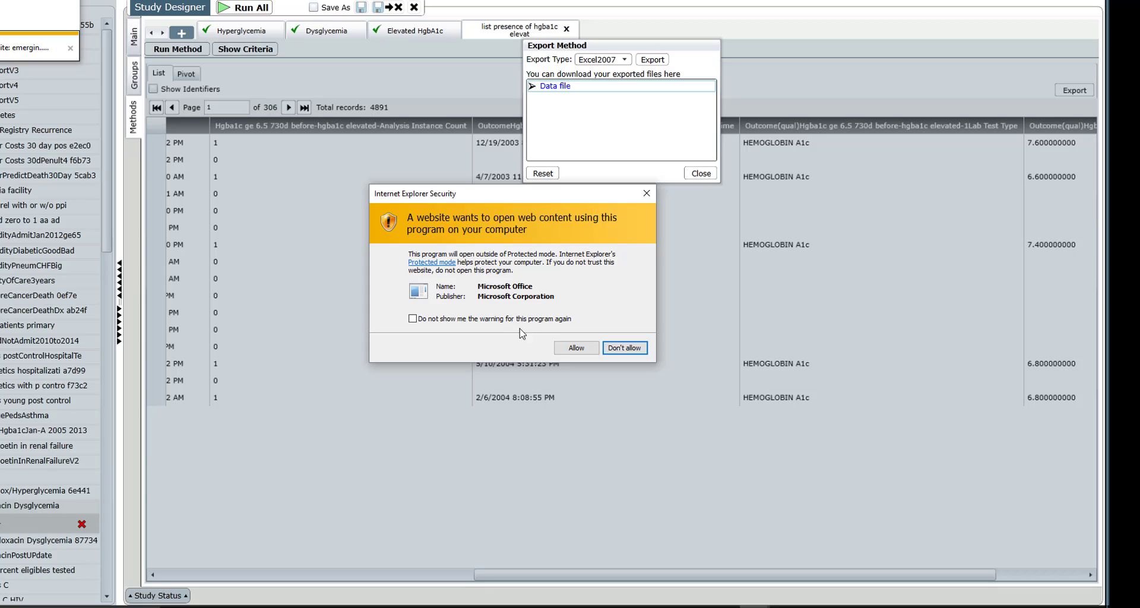
pyautogui.click(569, 350)
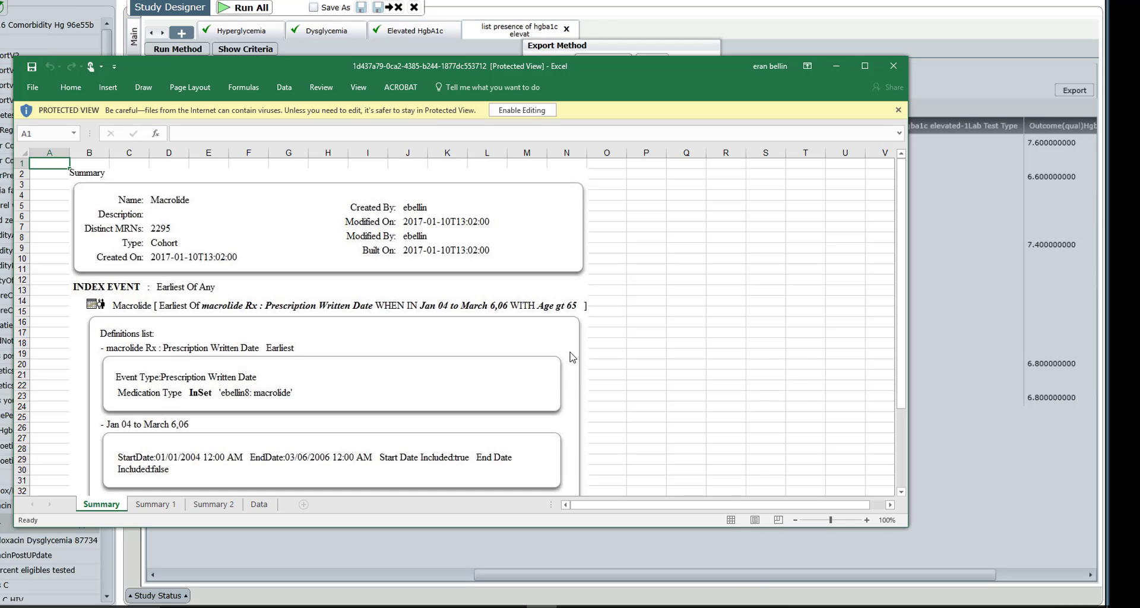
pyautogui.click(522, 110)
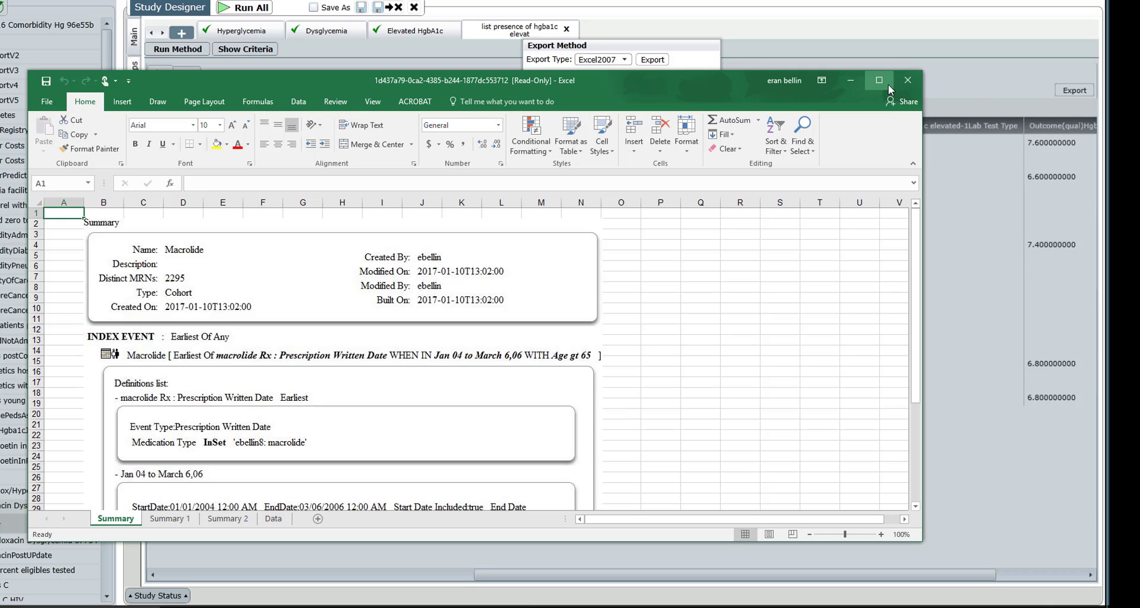
pyautogui.click(887, 83)
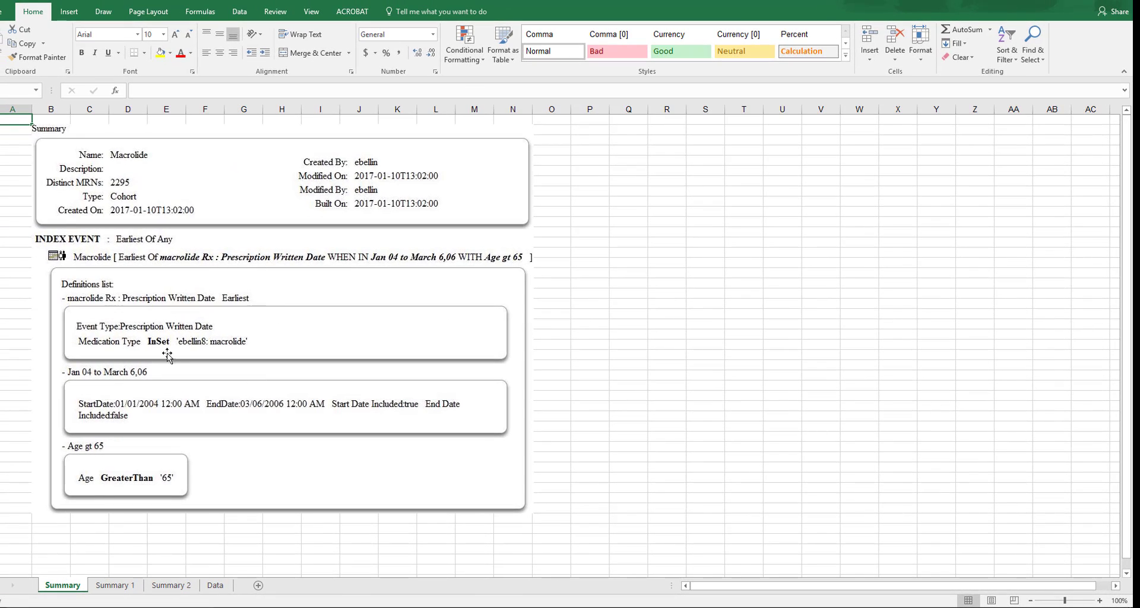
# Step: Look through the exported workbook's Summary 1, Summary 2 and Data sheets
pyautogui.click(117, 585)
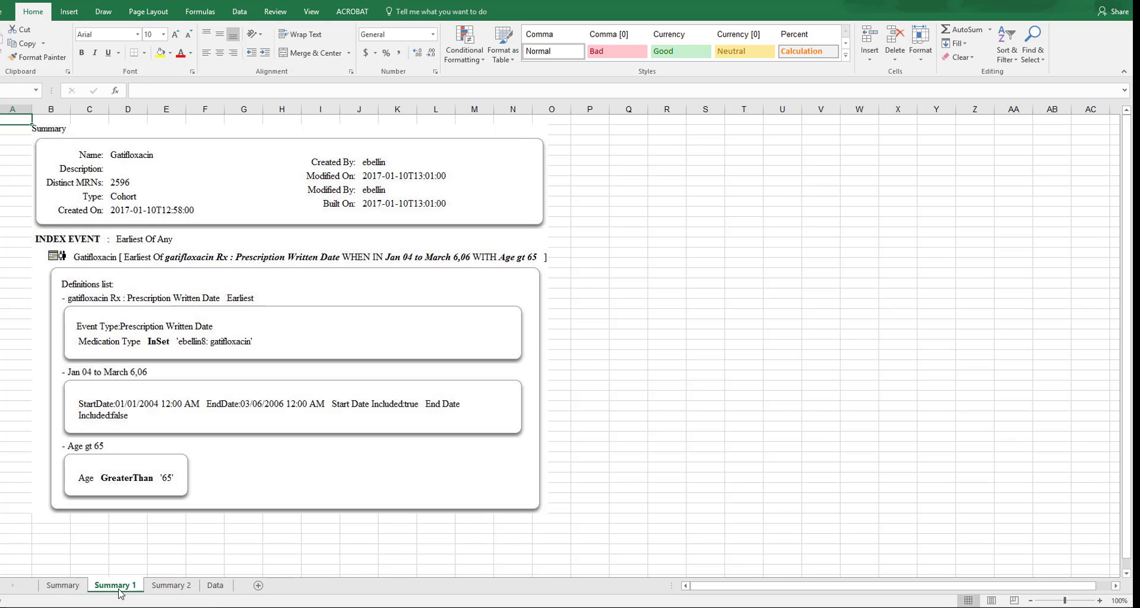
pyautogui.click(171, 585)
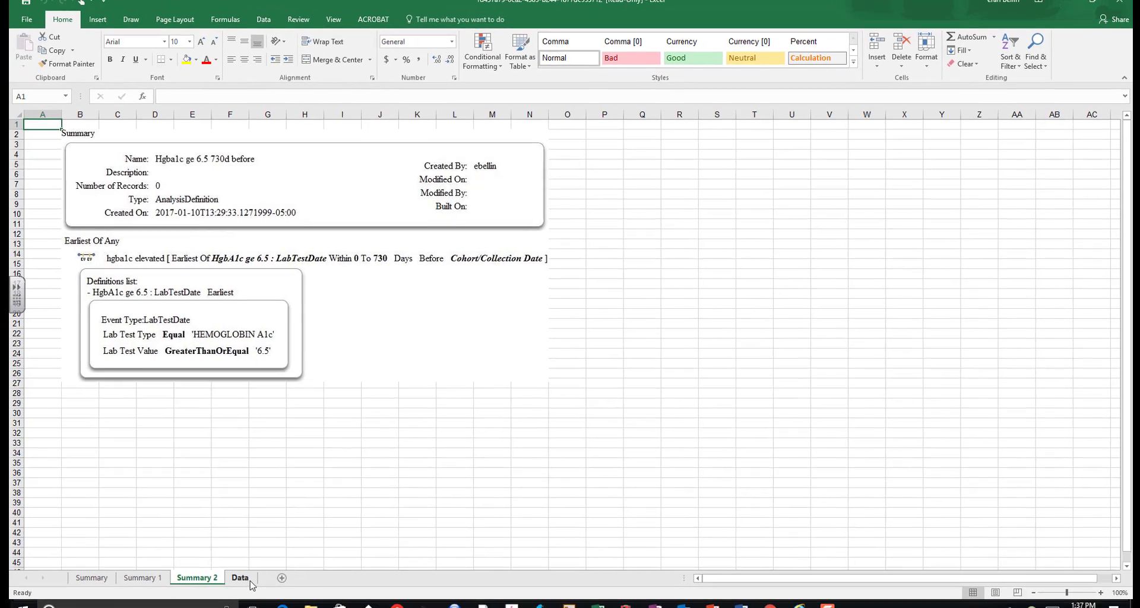
pyautogui.click(222, 587)
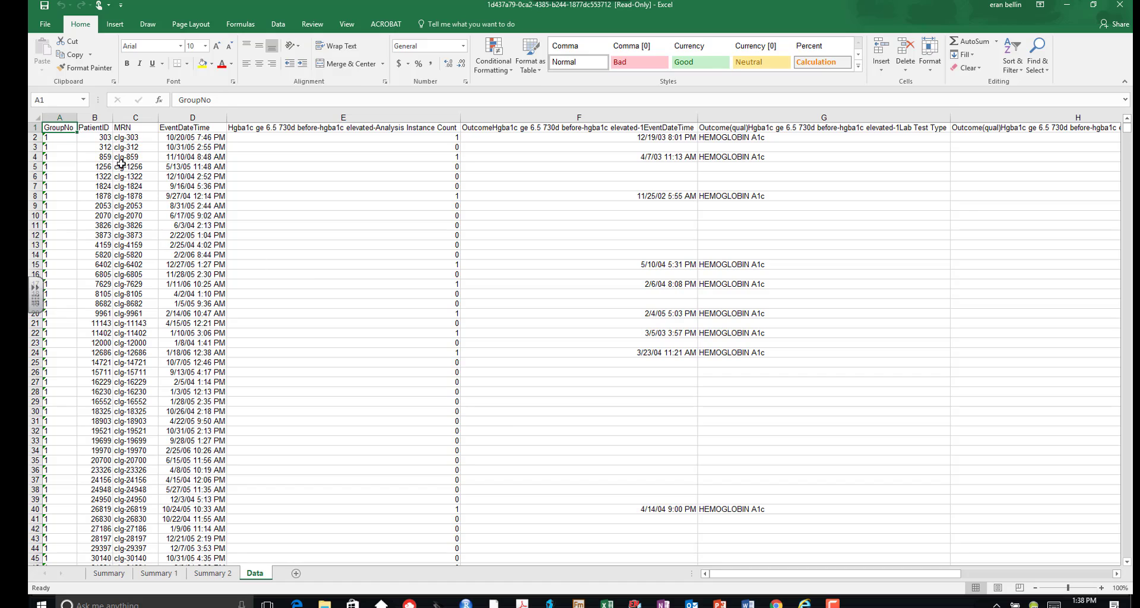
# Step: Build a new-worksheet PivotTable from the Data sheet with GroupNo as rows, the hgba1c elevated Analysis Instance Count as columns, and GroupNo counted as values
pyautogui.click(113, 25)
pyautogui.click(47, 53)
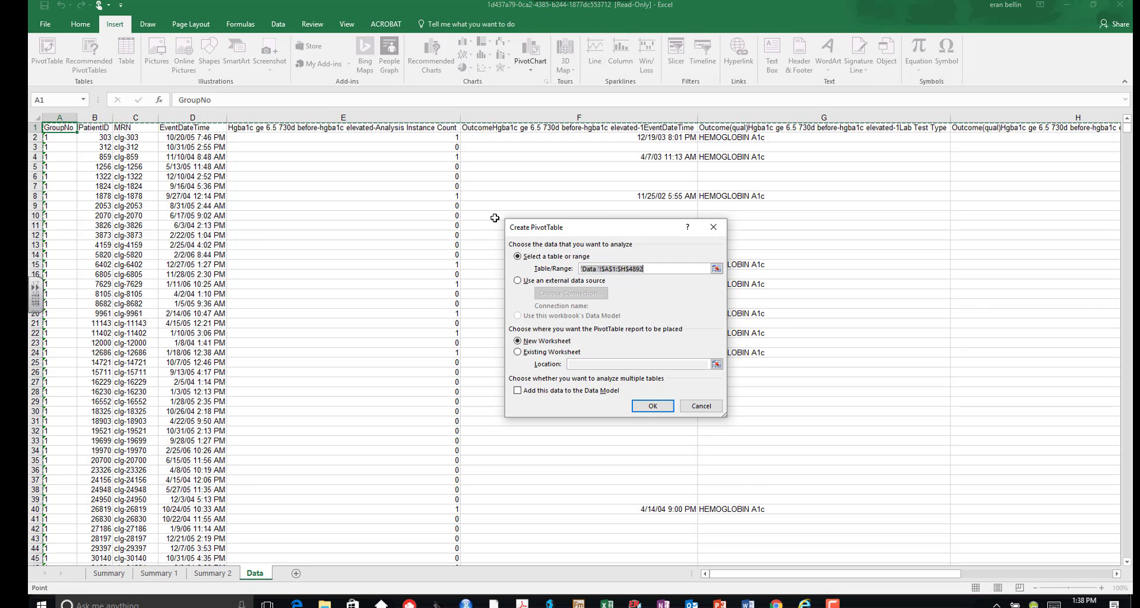
pyautogui.click(663, 406)
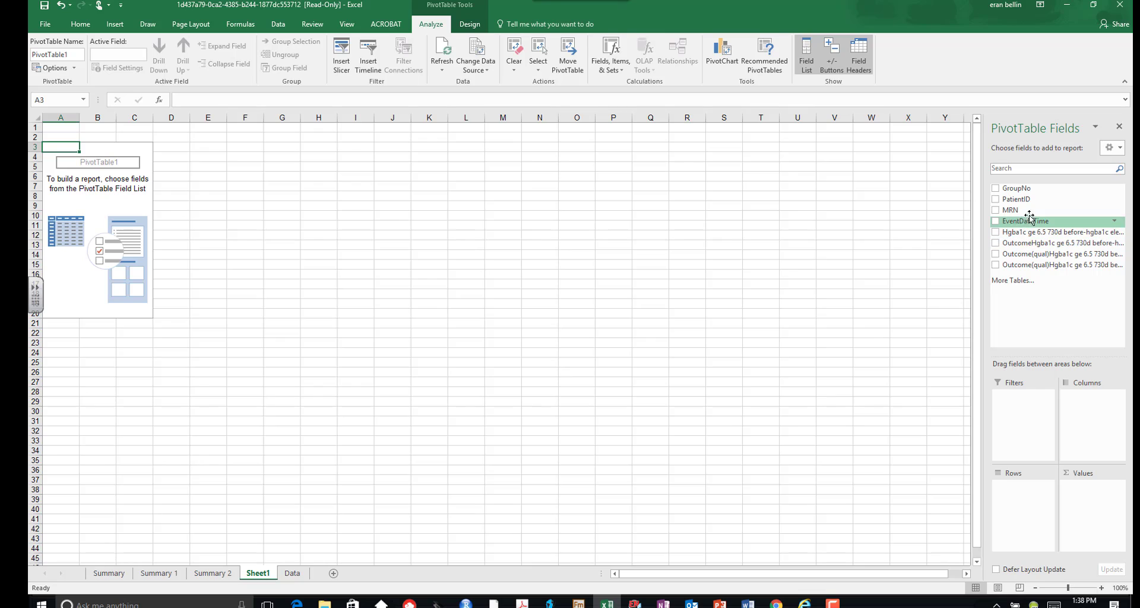
pyautogui.moveTo(1031, 190); pyautogui.dragTo(1014, 498)
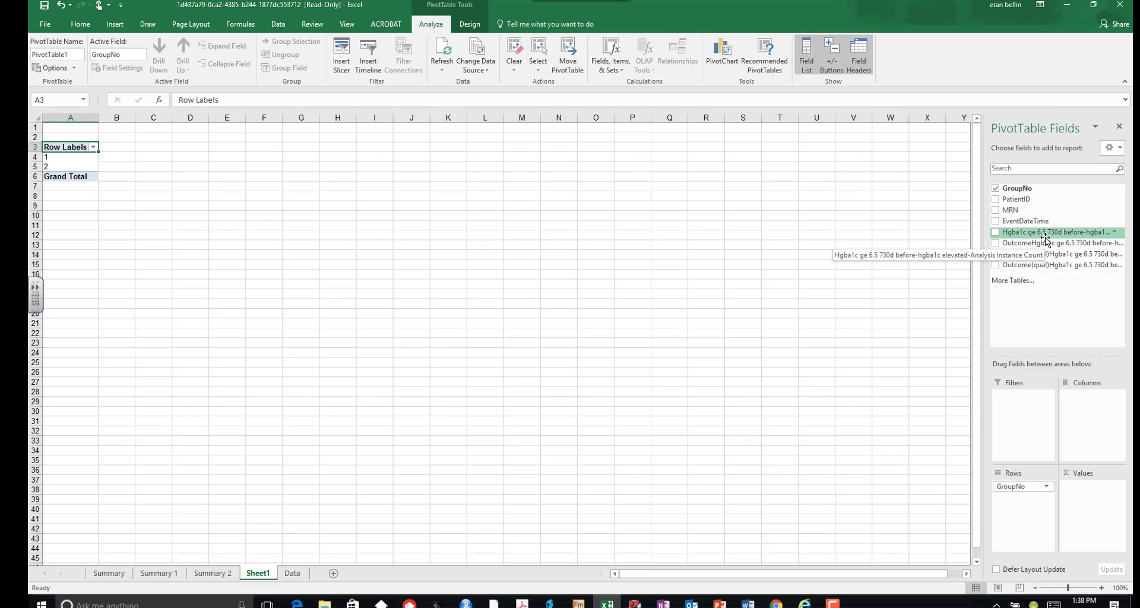
pyautogui.moveTo(1045, 239); pyautogui.dragTo(1081, 407)
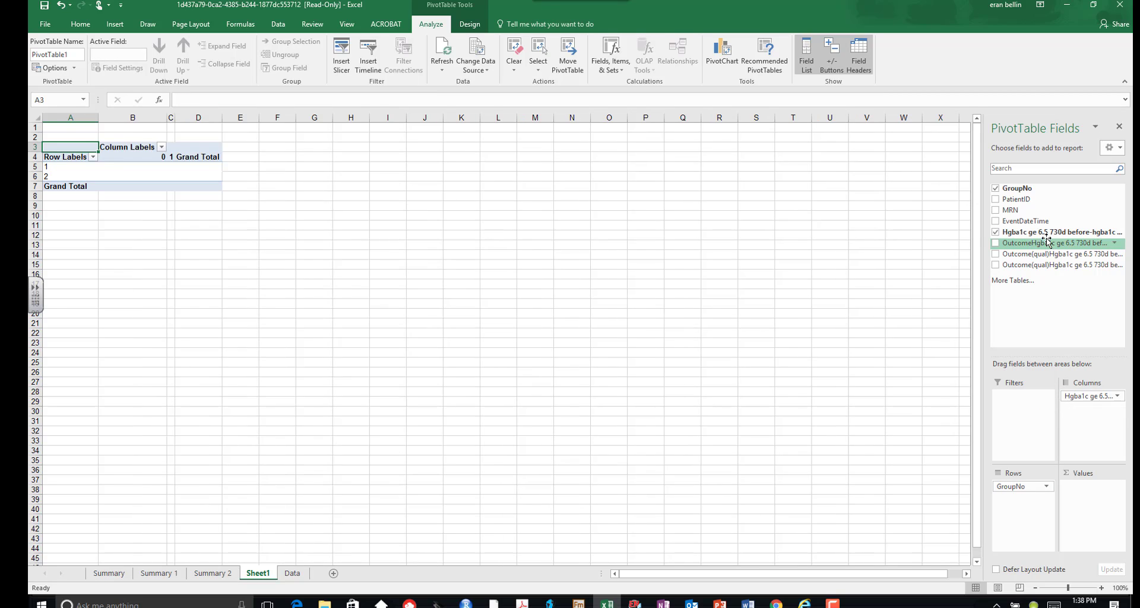
pyautogui.moveTo(1022, 189); pyautogui.dragTo(1089, 500)
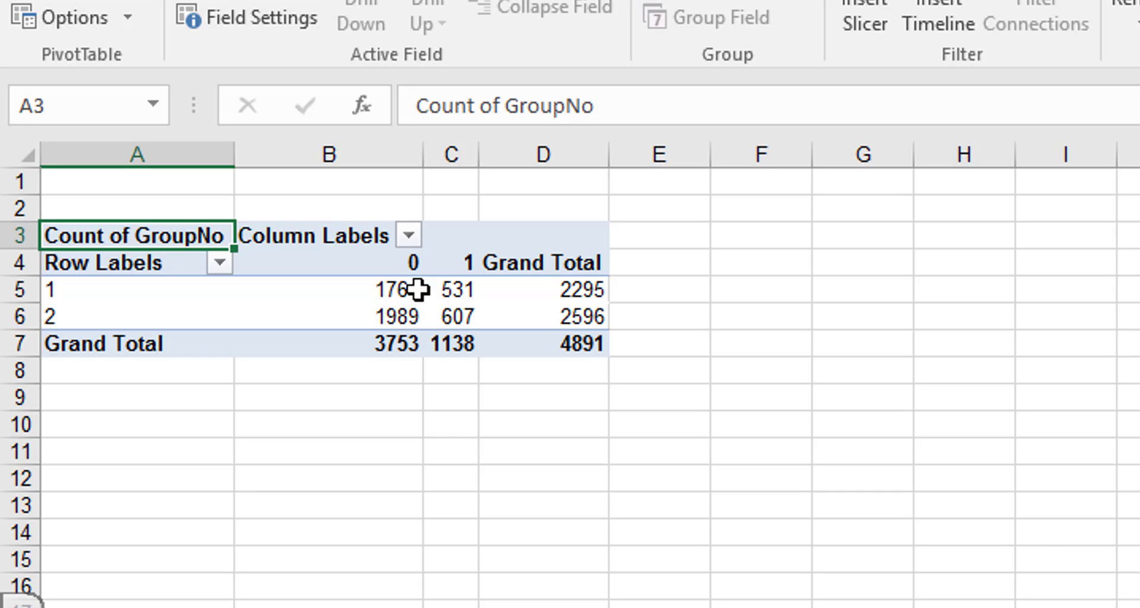
# Step: Show the PivotTable's Count of GroupNo values as % of Row Total
pyautogui.moveTo(419, 265)
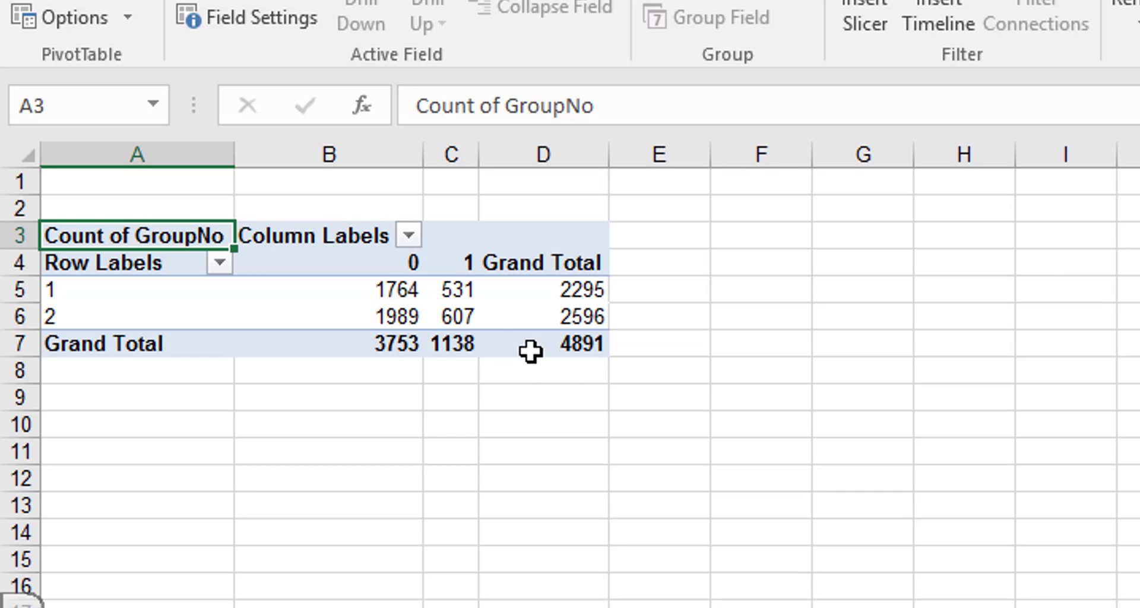
pyautogui.moveTo(481, 283)
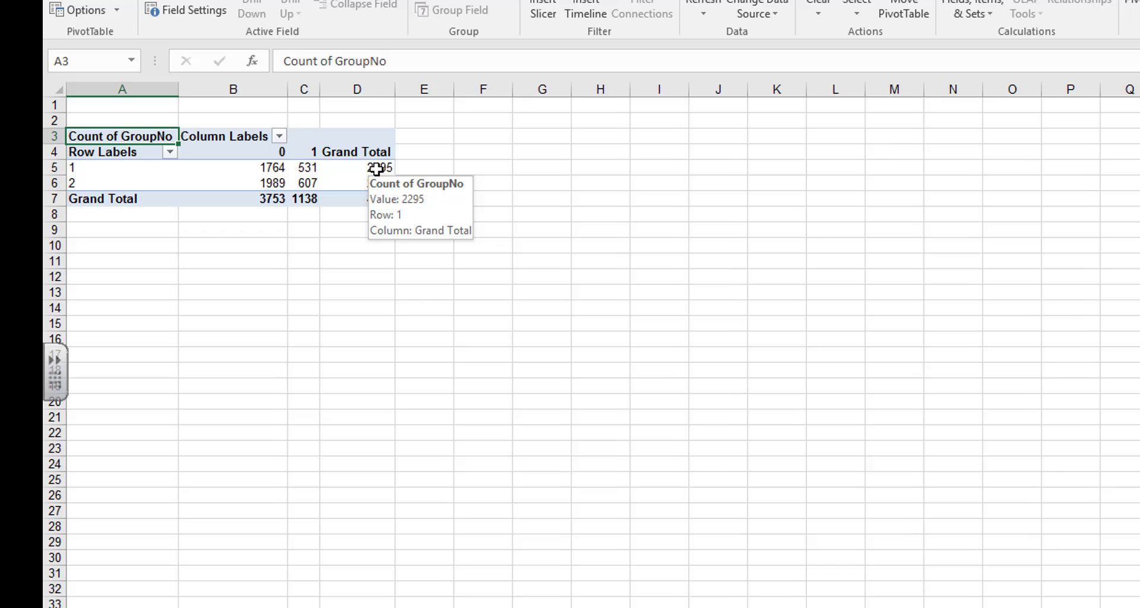
pyautogui.click(575, 297)
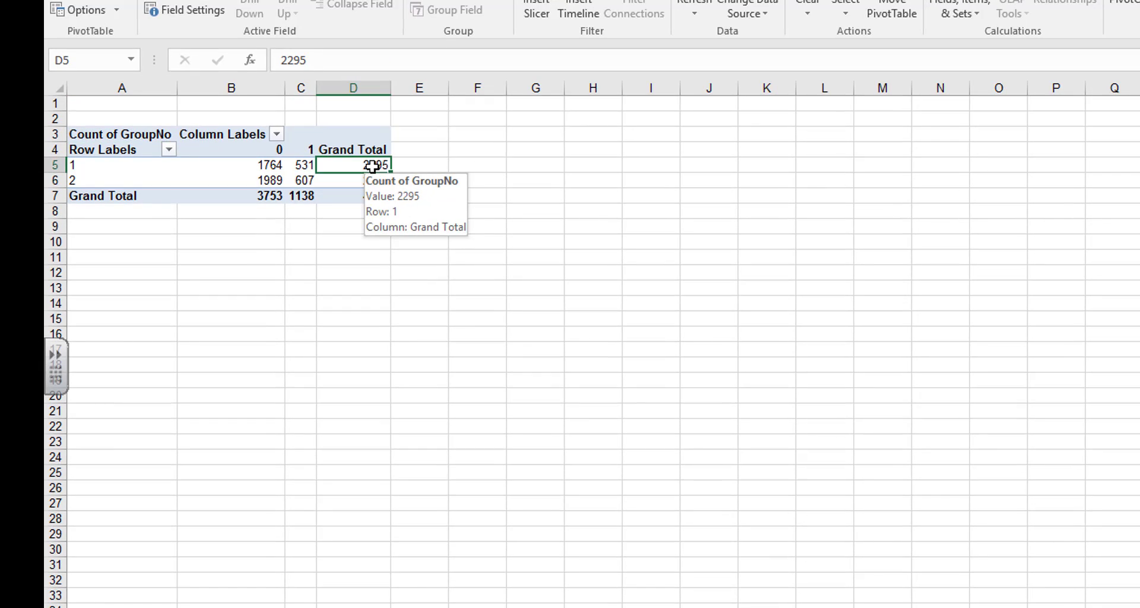
pyautogui.rightClick(372, 165)
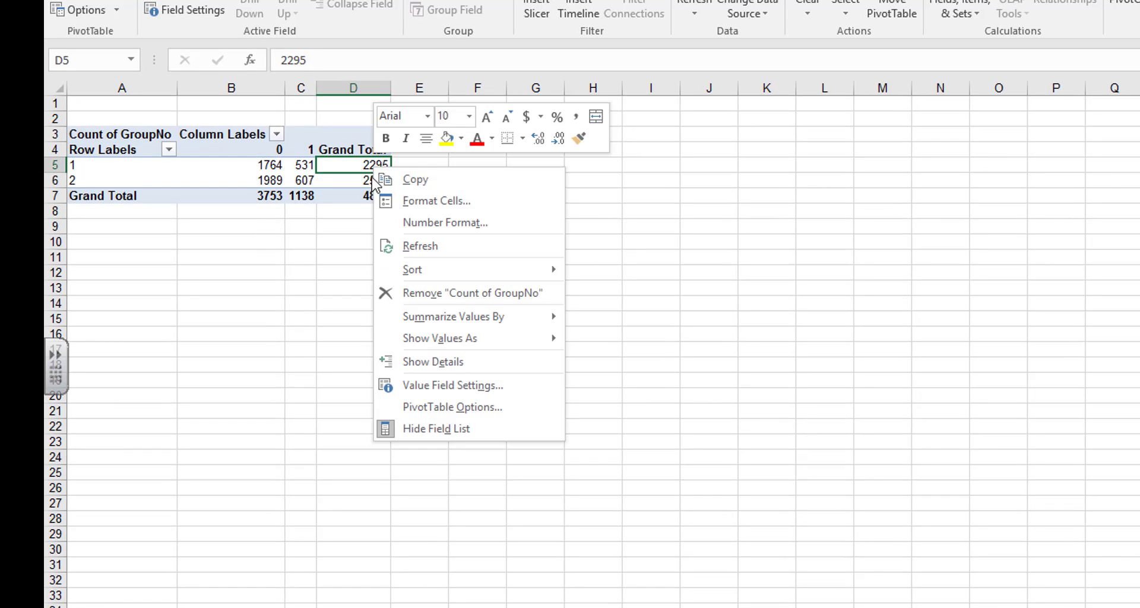
pyautogui.moveTo(433, 337)
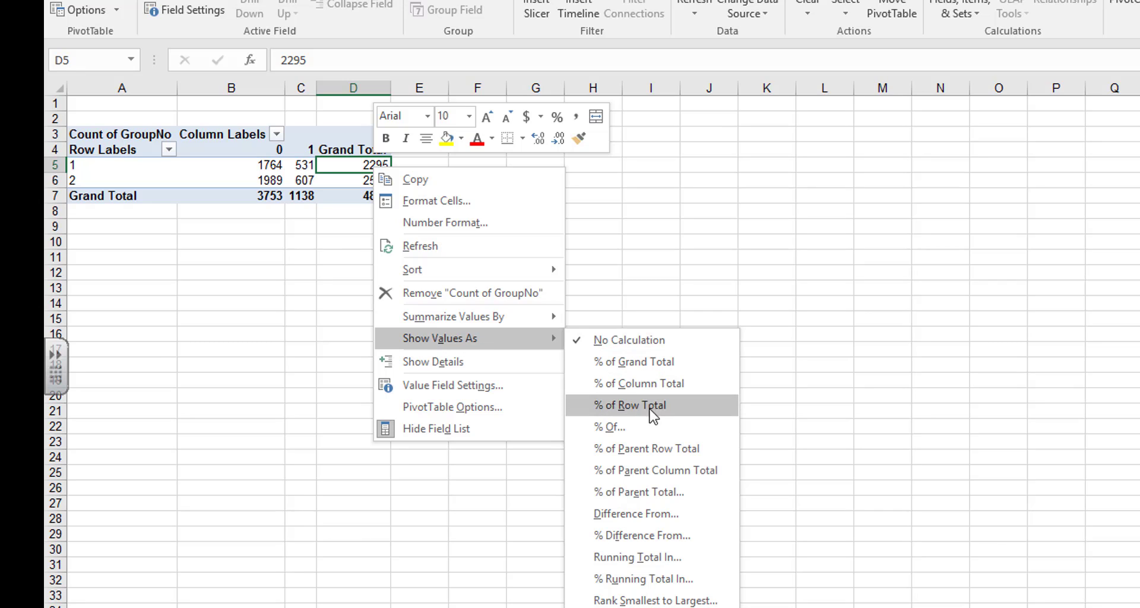
pyautogui.click(686, 413)
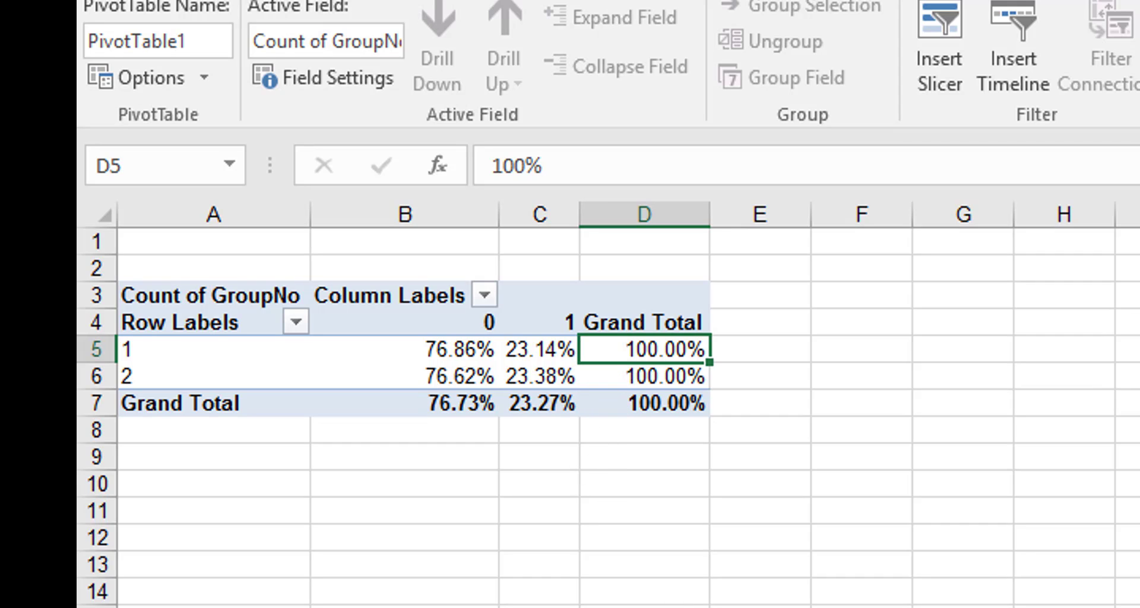
# Step: Review the Data sheet's remaining columns through to the Lab Test Value column
pyautogui.hotkey('ctrl', 'pageup')
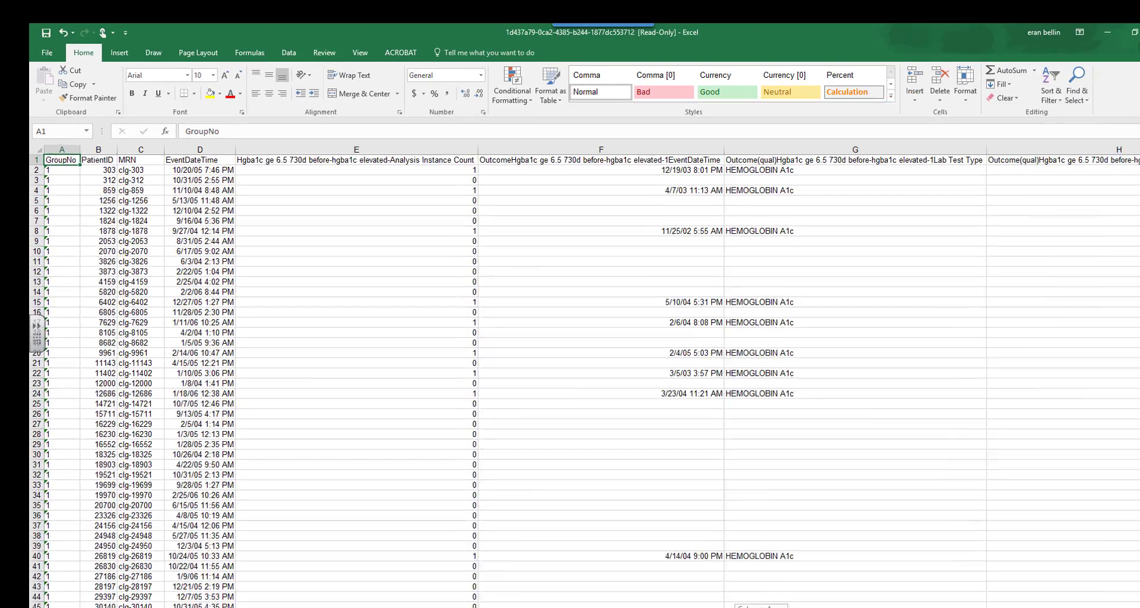
pyautogui.moveTo(861, 602); pyautogui.dragTo(962, 605)
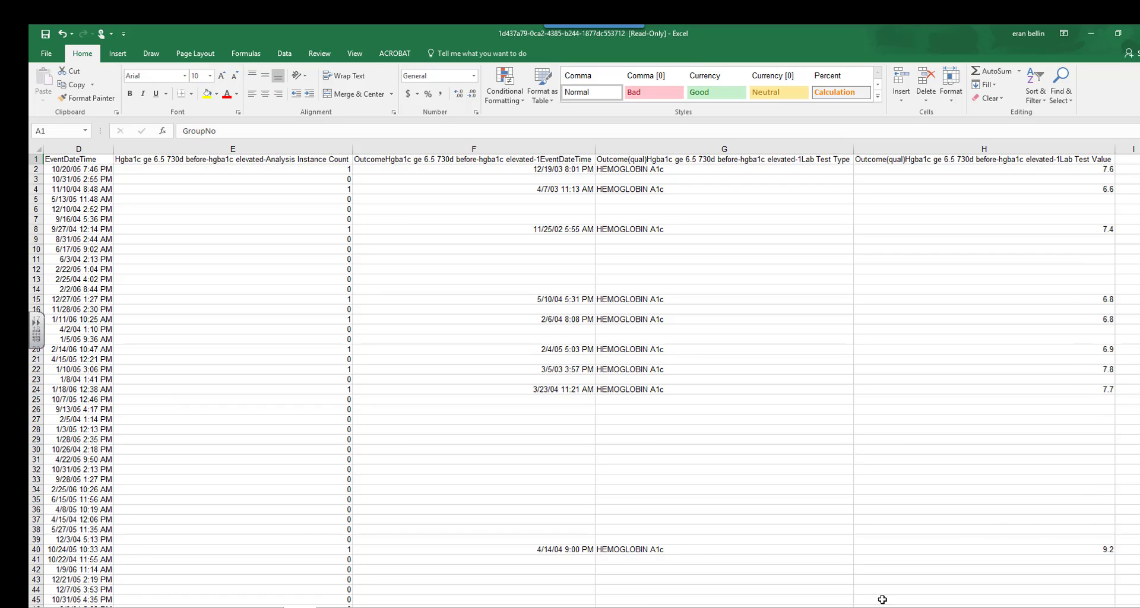
# Step: Switch back to Clinical Analytics in Internet Explorer, close the export dialog, and review the Hyperglycemia, Dysglycemia and Elevated HgbA1c target event charts
pyautogui.moveTo(822, 605)
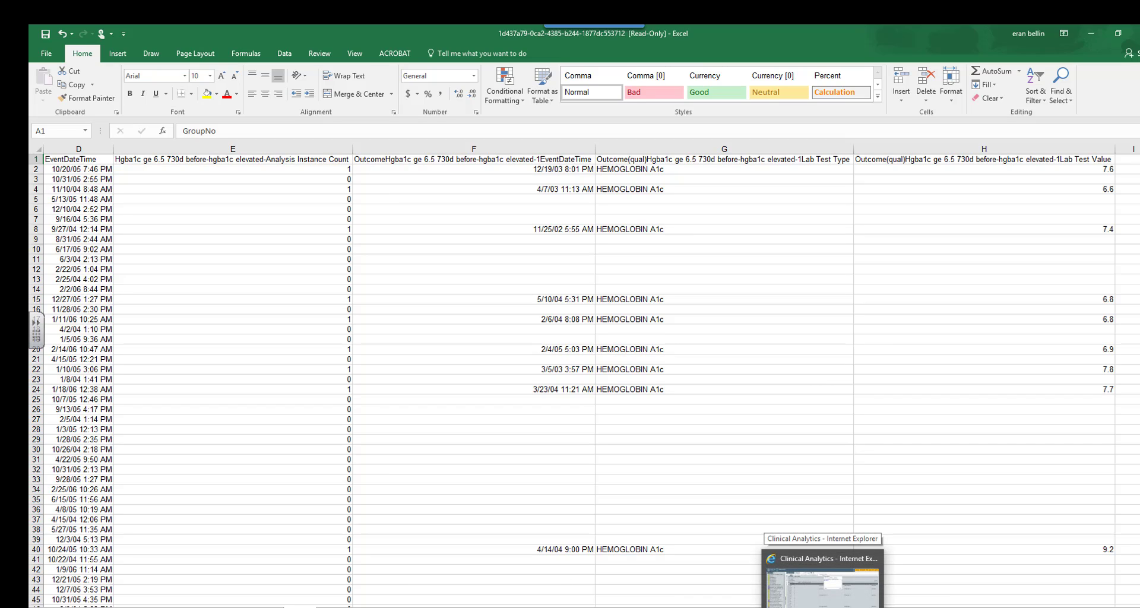
pyautogui.click(822, 585)
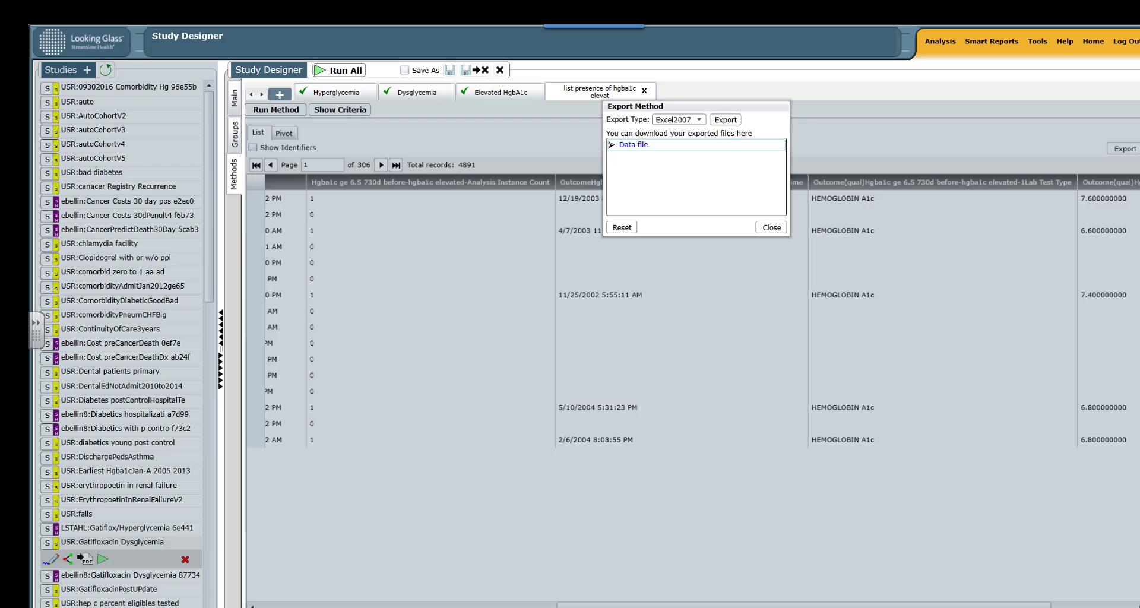
pyautogui.click(771, 228)
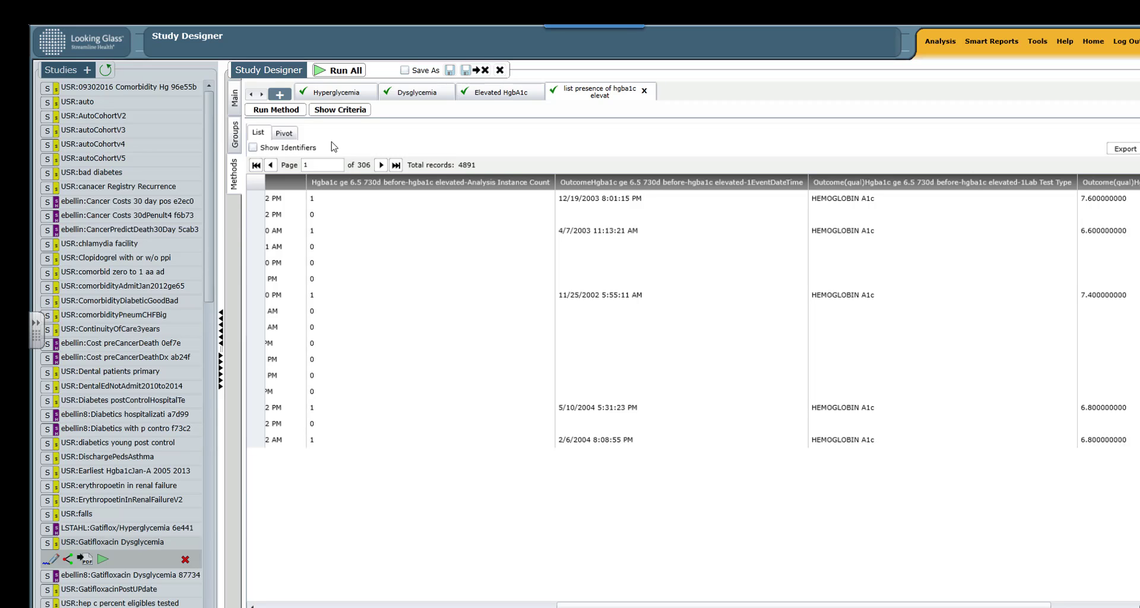
pyautogui.click(331, 97)
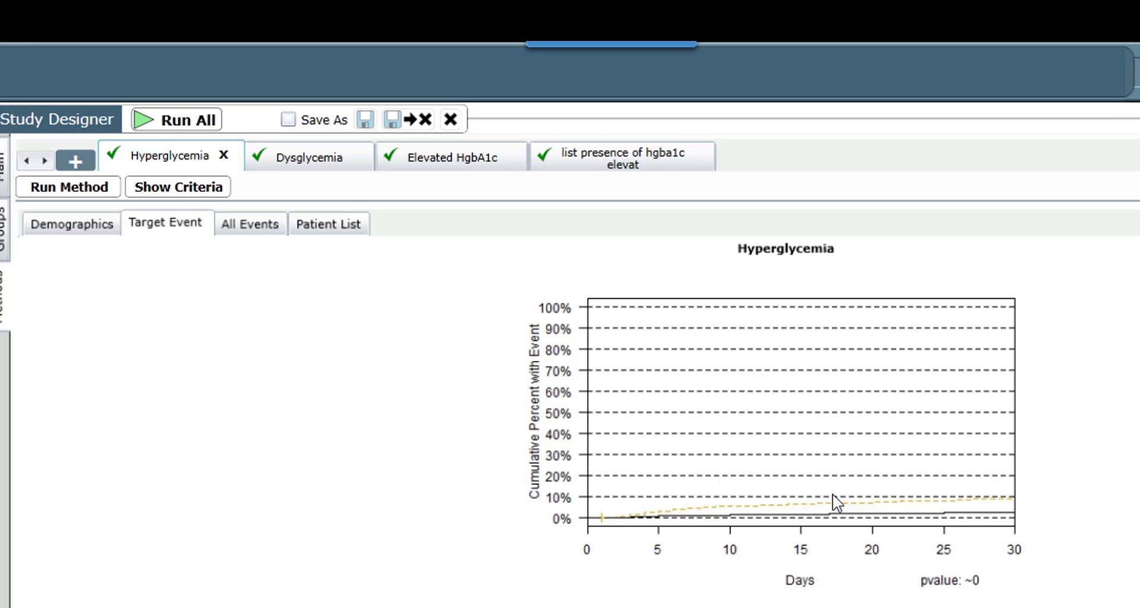
pyautogui.click(330, 169)
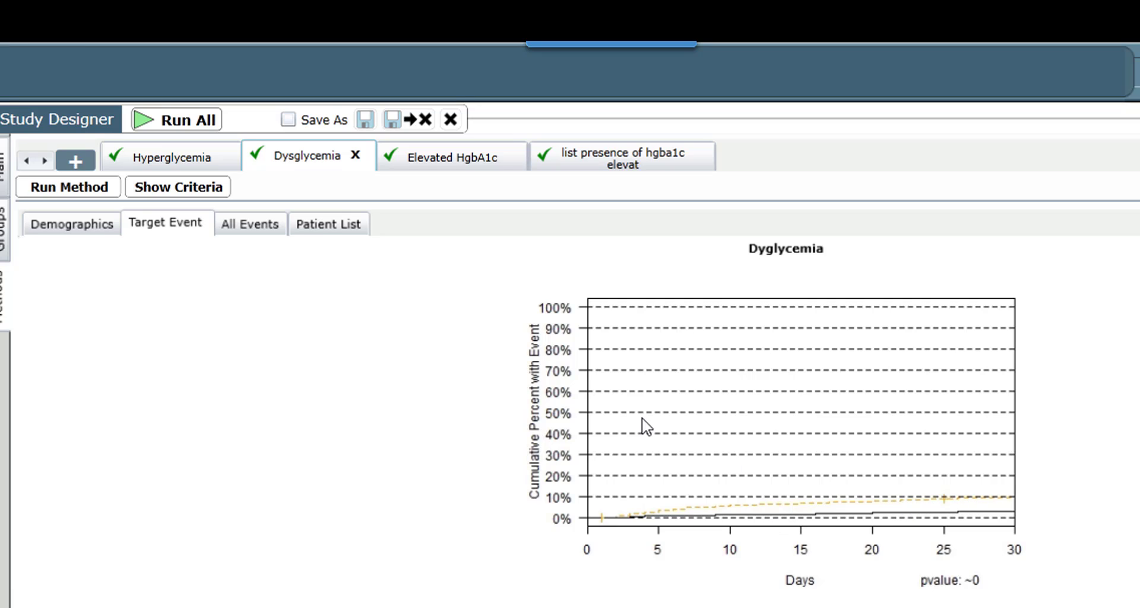
pyautogui.click(489, 162)
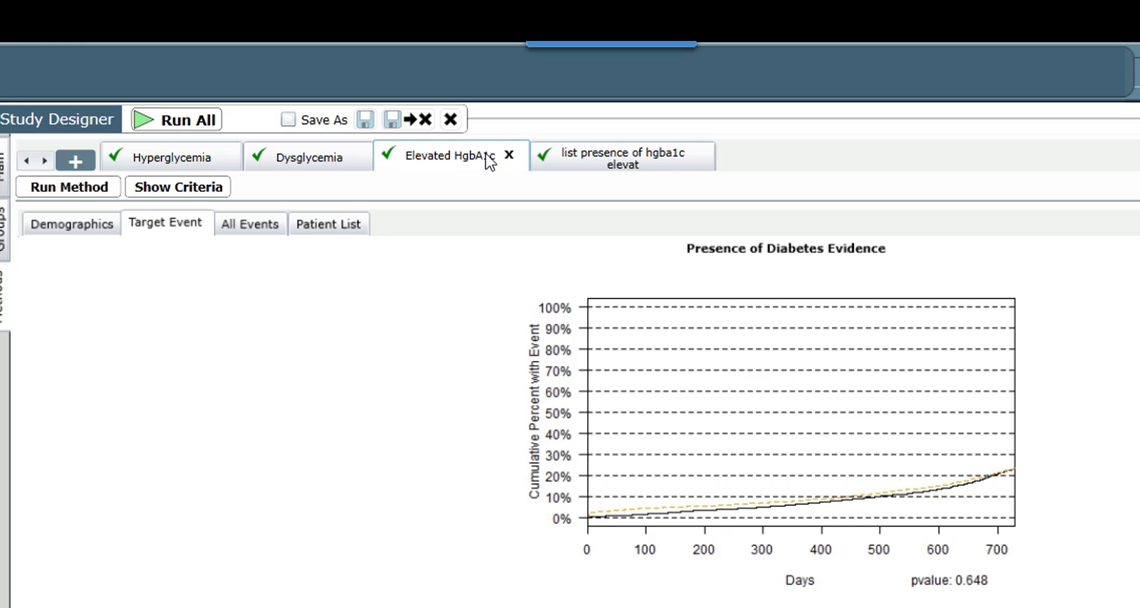